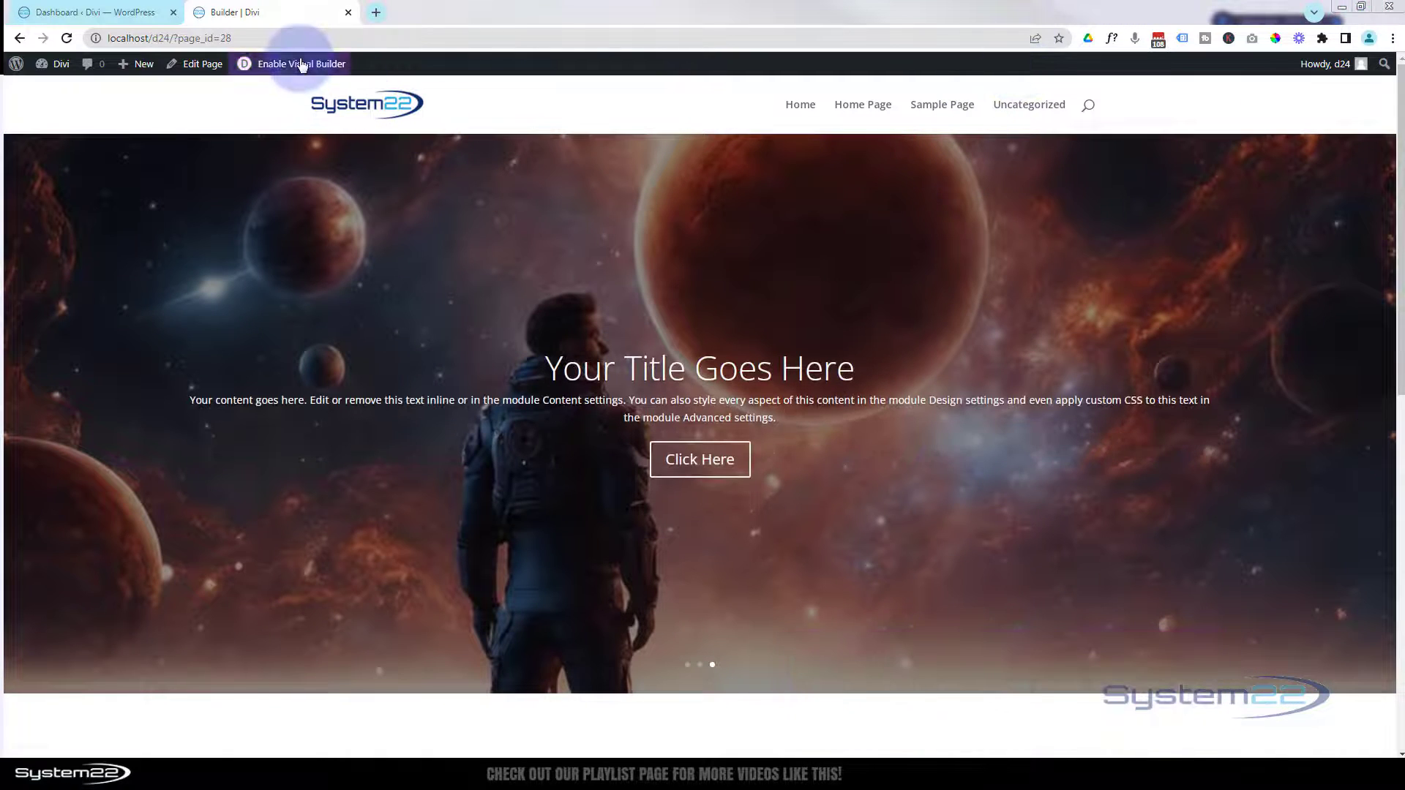
Step: Enable the Visual Builder for the page and cycle backwards through the existing slider's slides
{"action": "left_click", "coordinate": [300, 66]}
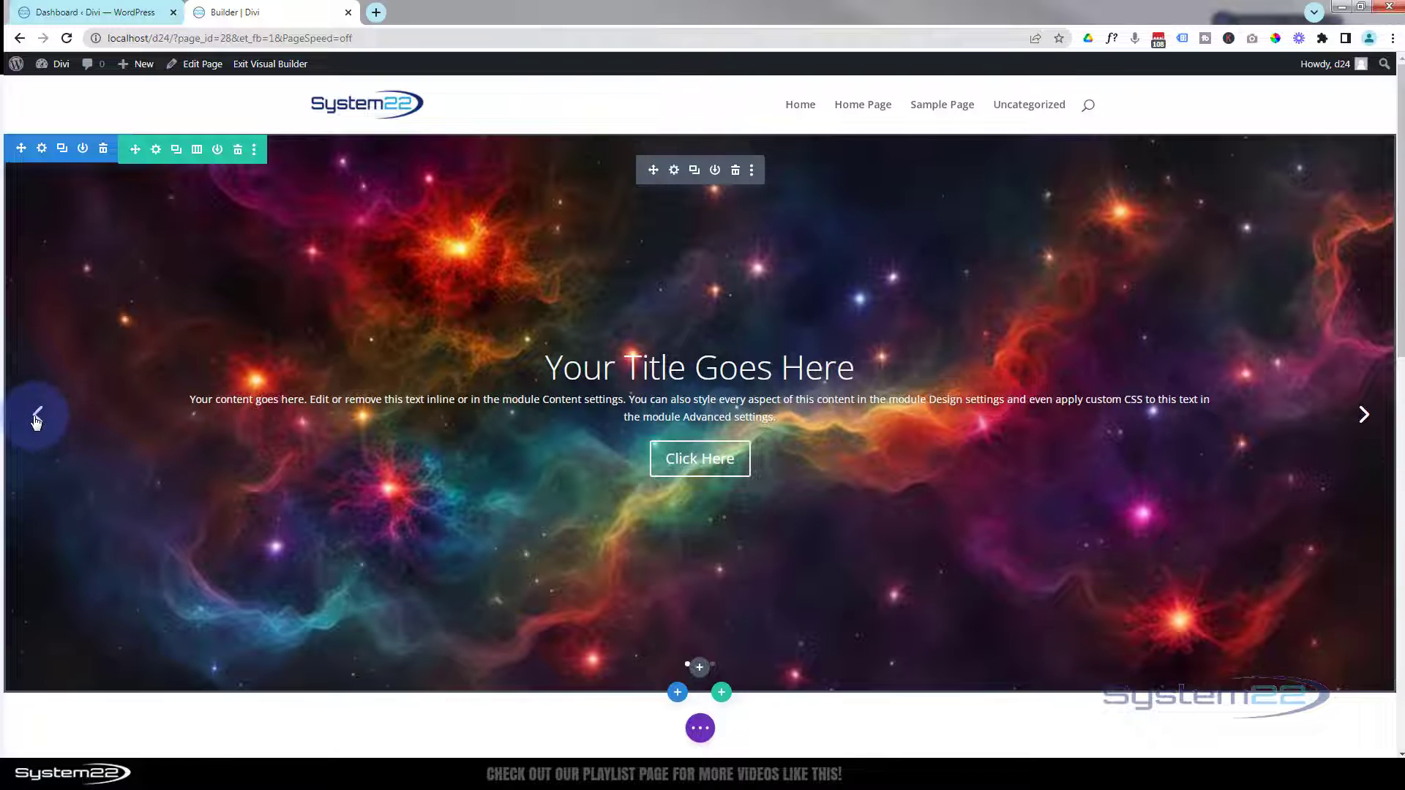
{"action": "left_click", "coordinate": [36, 421]}
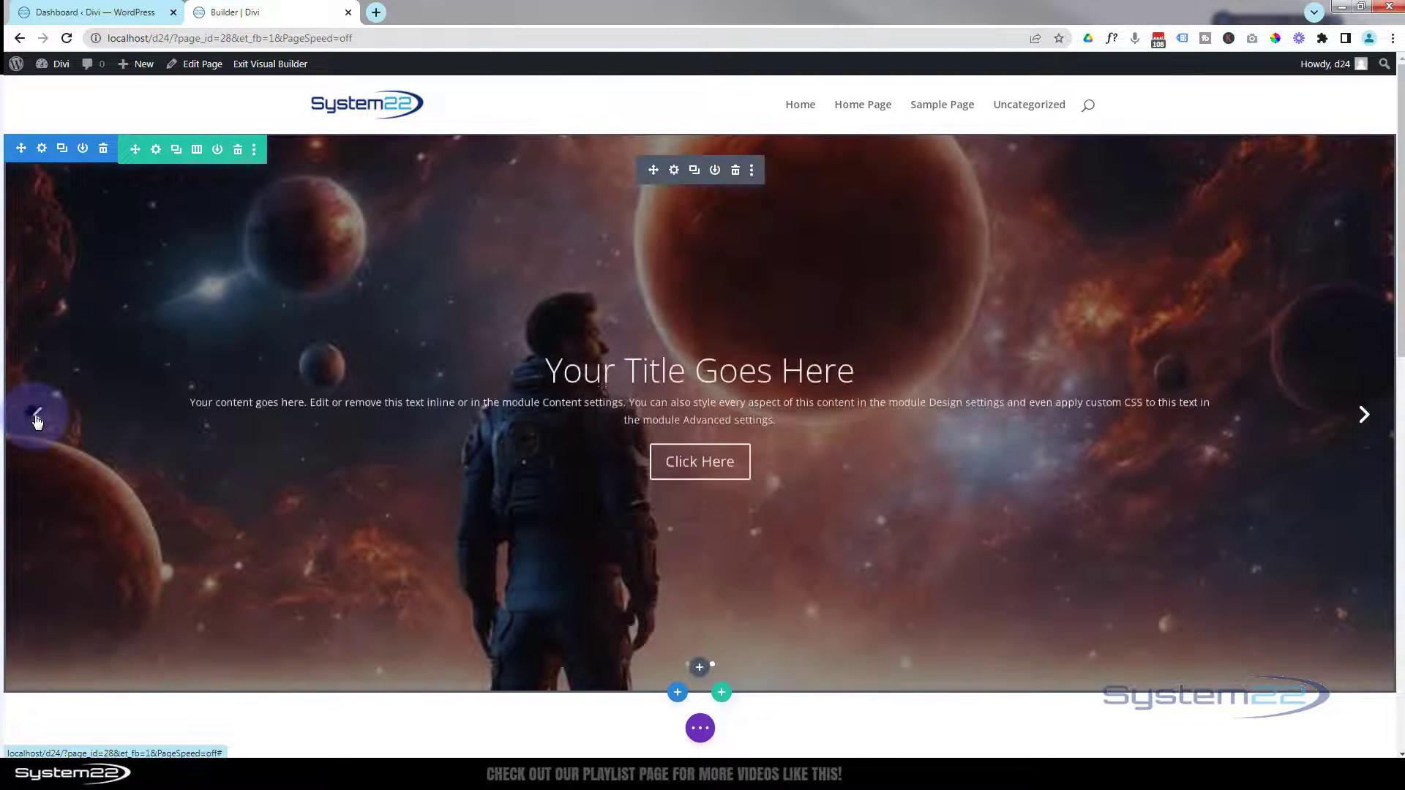
{"action": "left_click", "coordinate": [36, 422]}
{"action": "left_click", "coordinate": [36, 422]}
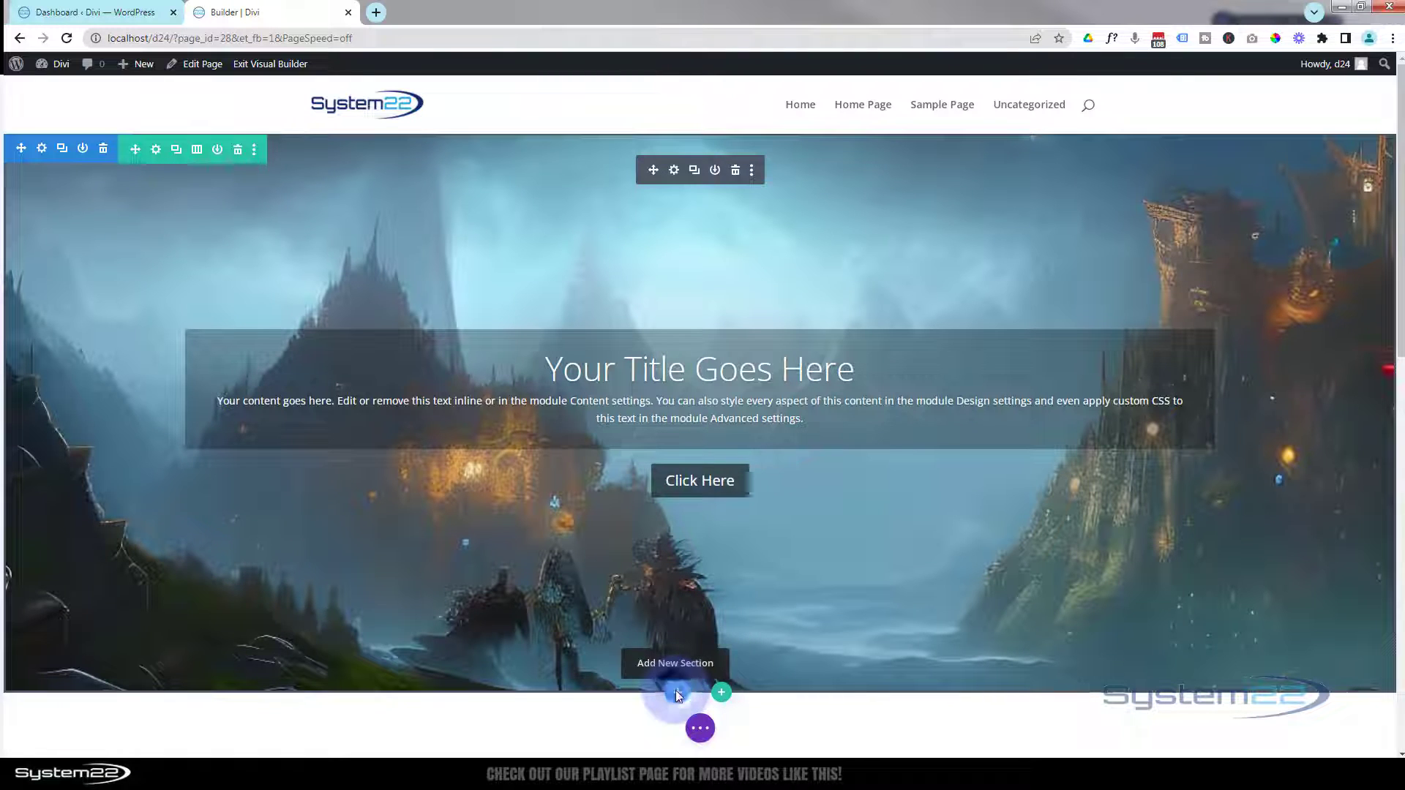
{"action": "left_click", "coordinate": [676, 693]}
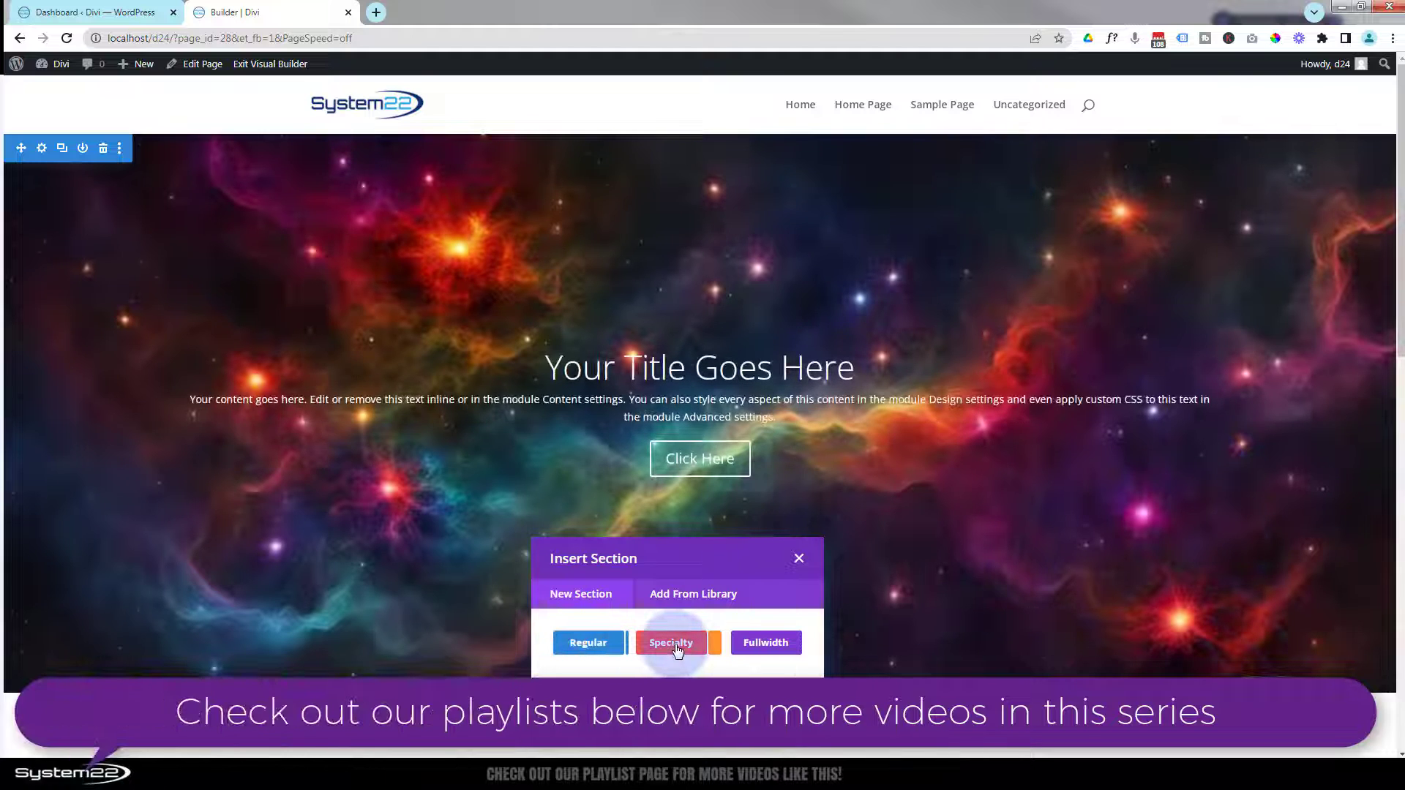
{"action": "left_click", "coordinate": [677, 647]}
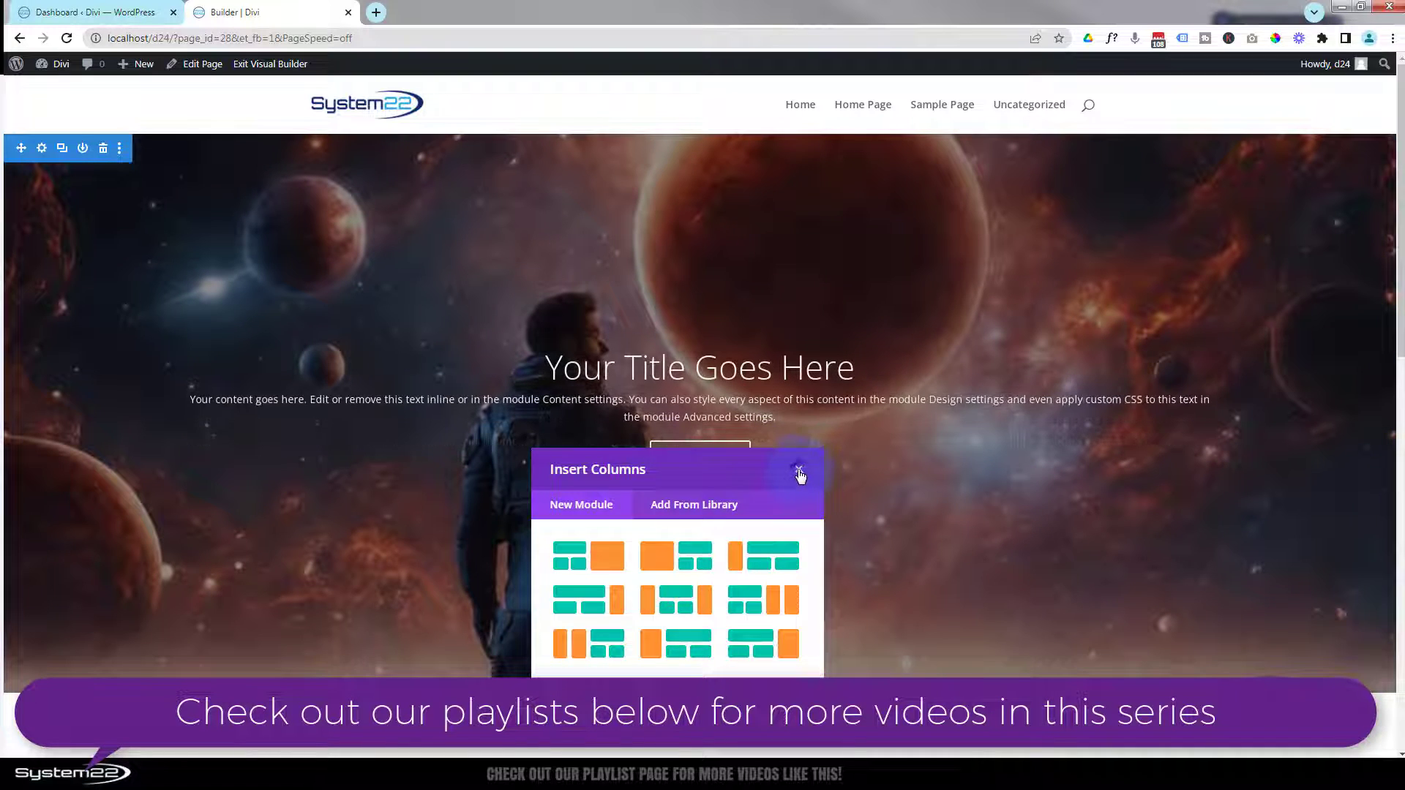
{"action": "left_click", "coordinate": [798, 469]}
{"action": "left_click", "coordinate": [700, 667]}
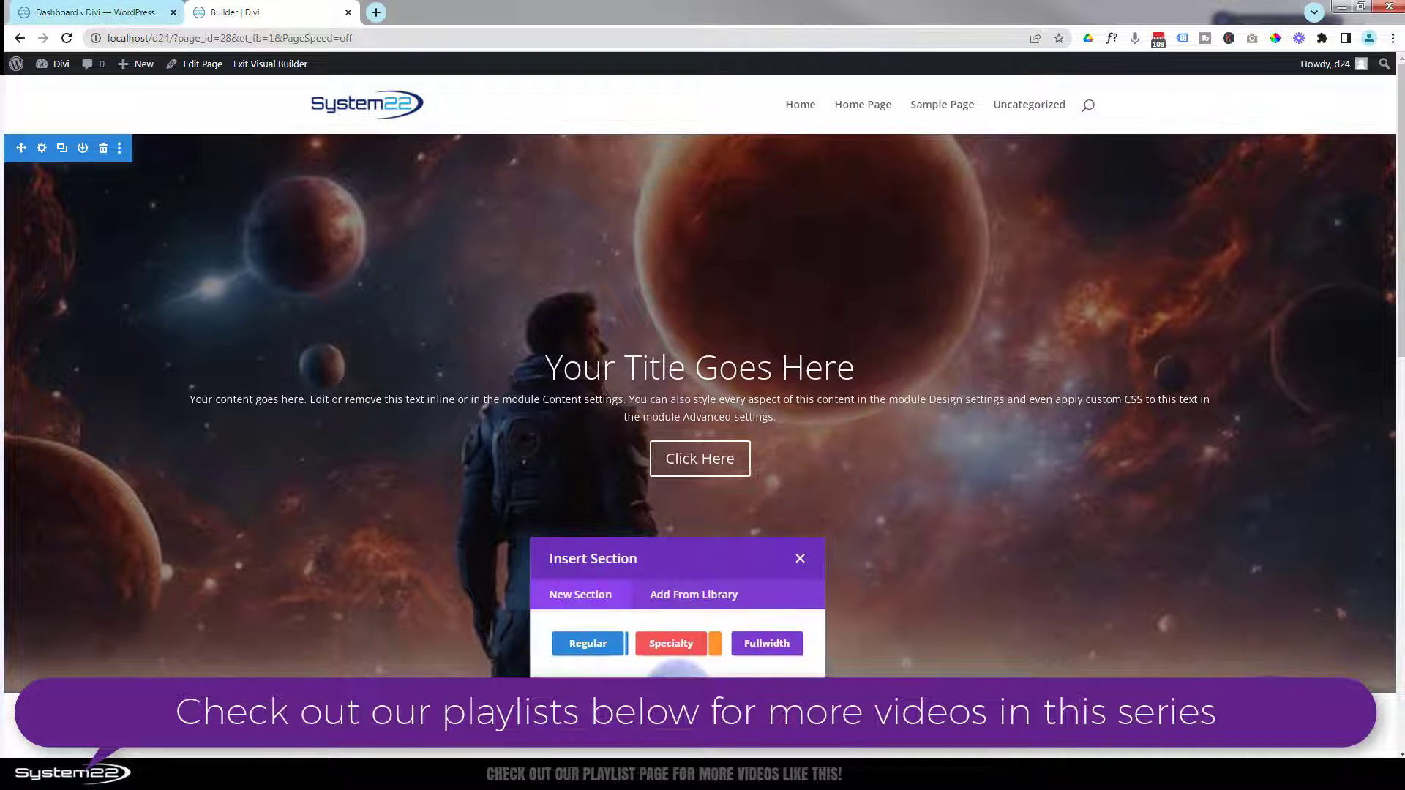
{"action": "left_click", "coordinate": [771, 647]}
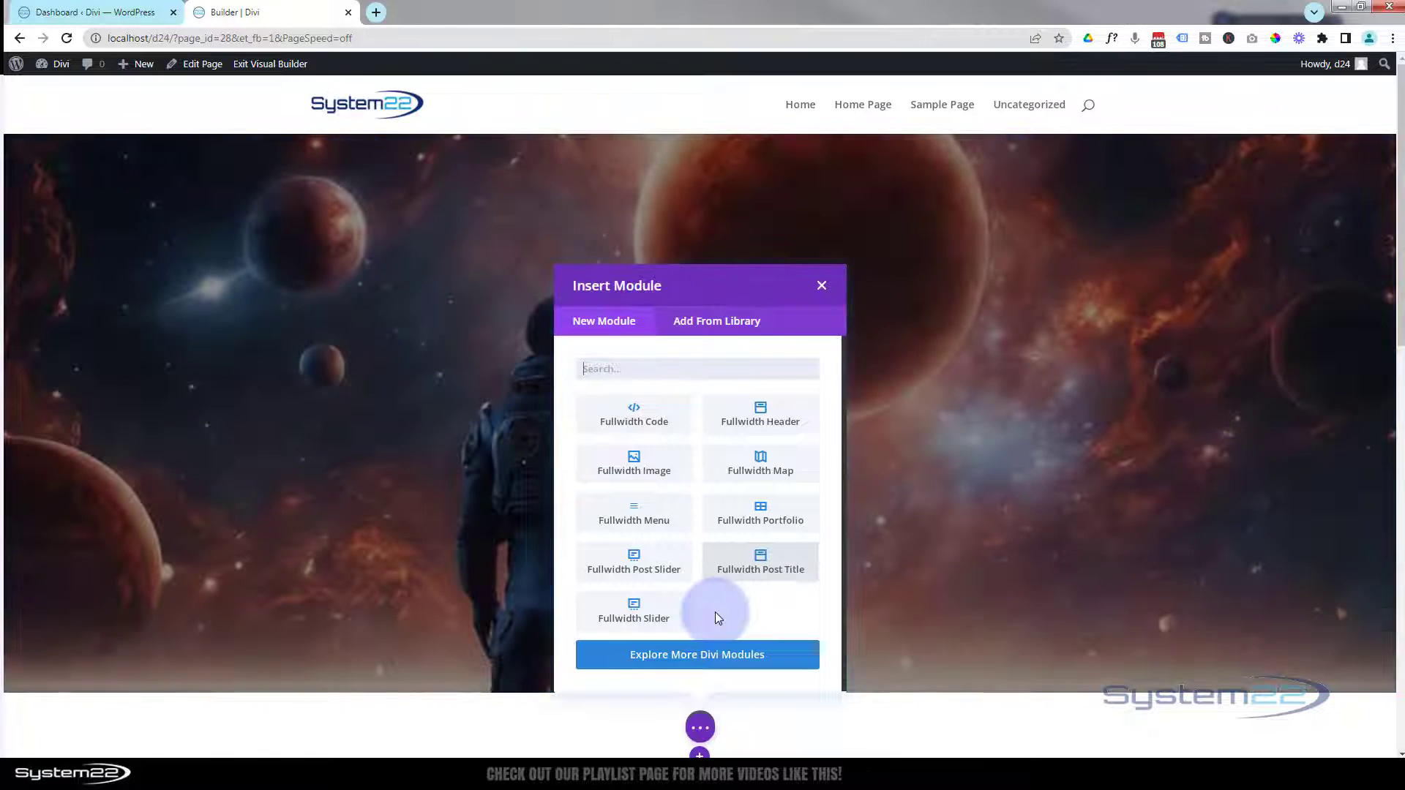
{"action": "left_click", "coordinate": [821, 287]}
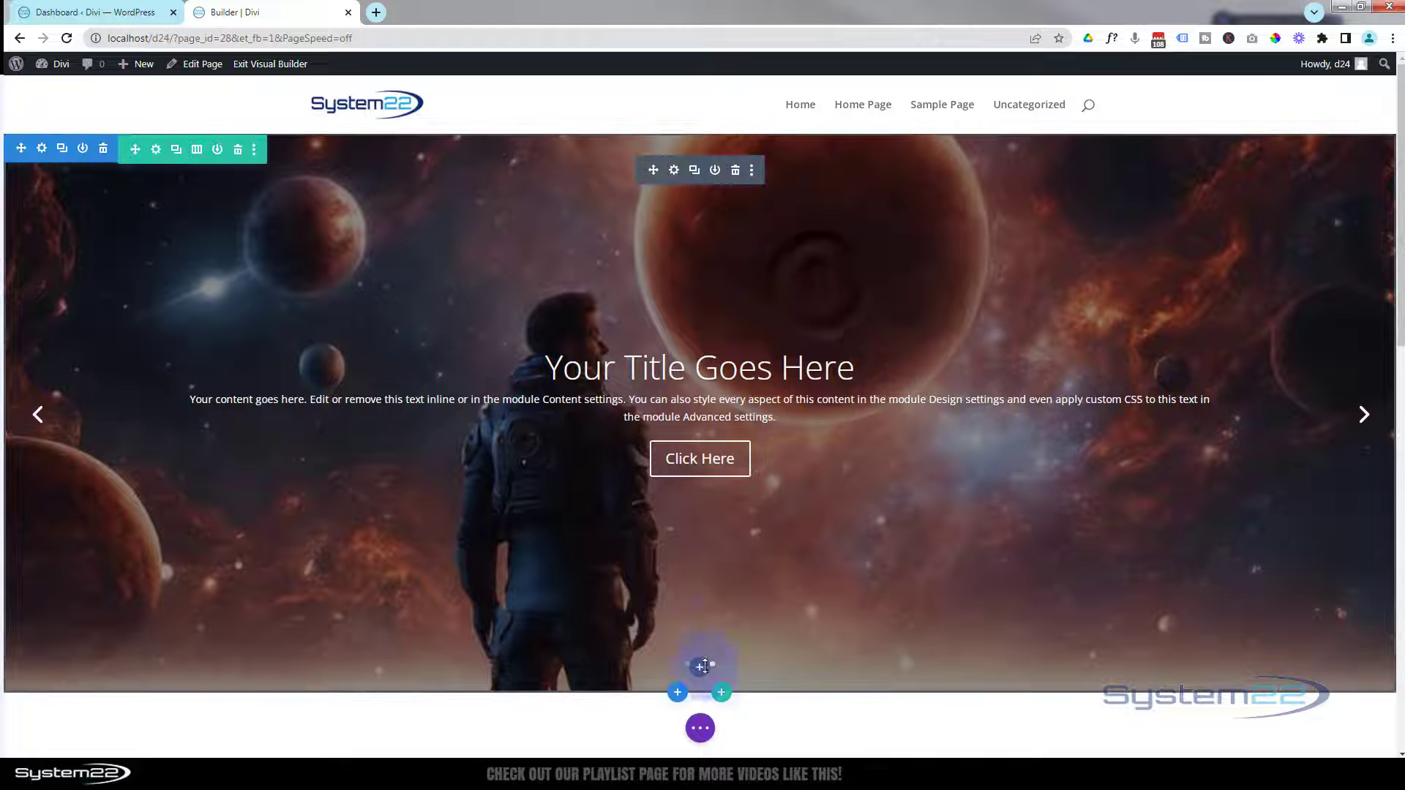
Step: Add a regular section with a single-column row below the existing slider section, without inserting a module
{"action": "left_click", "coordinate": [678, 694]}
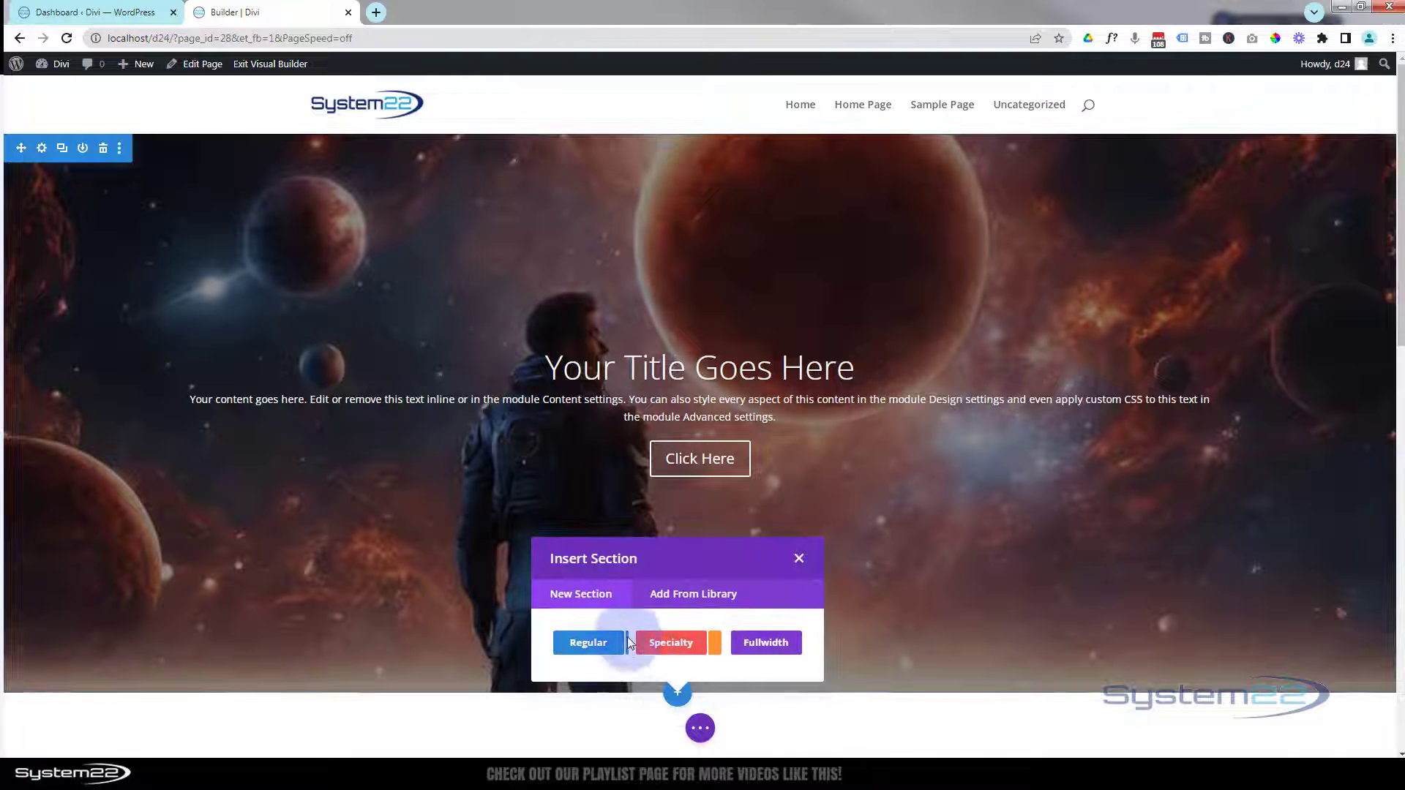
{"action": "left_click", "coordinate": [586, 647]}
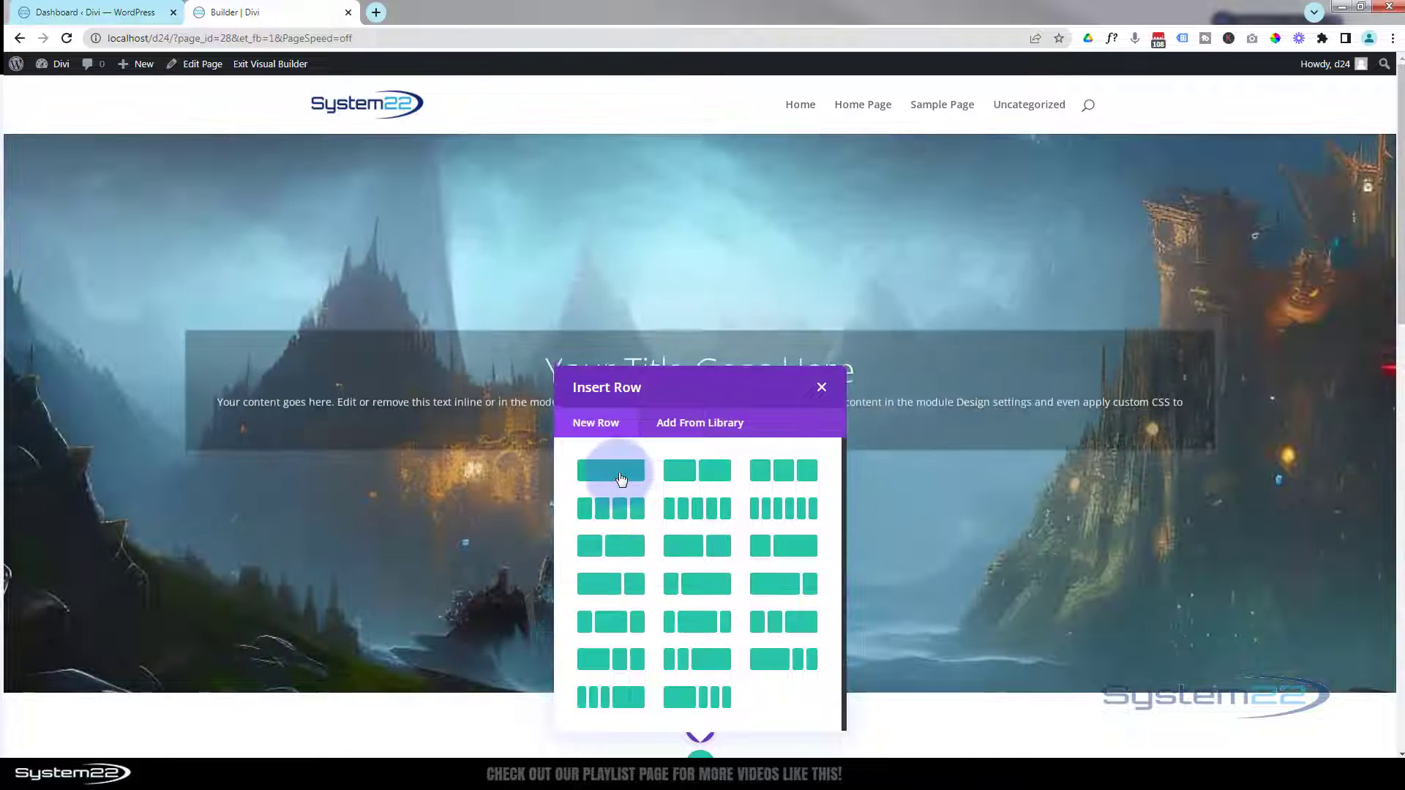
{"action": "left_click", "coordinate": [620, 478]}
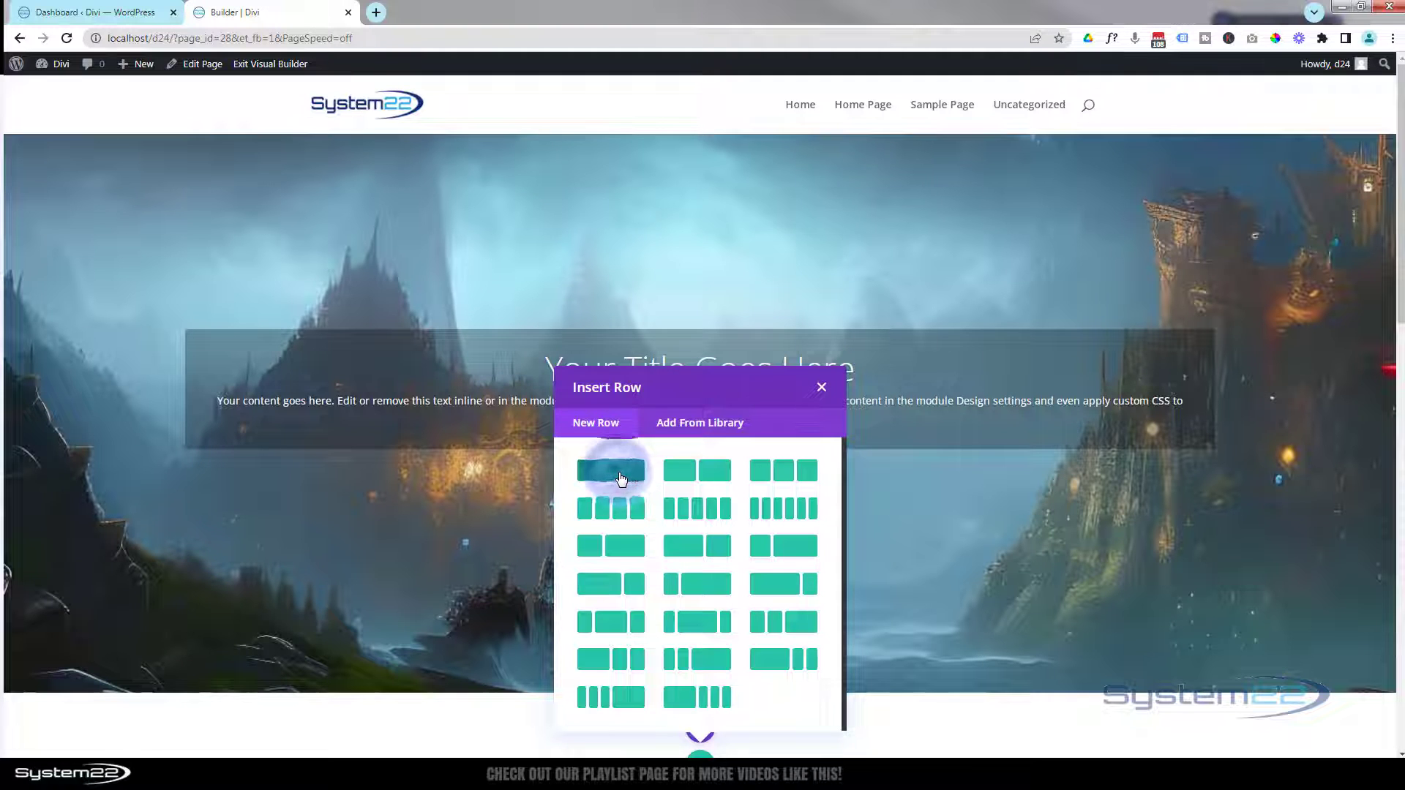
{"action": "left_click", "coordinate": [664, 476]}
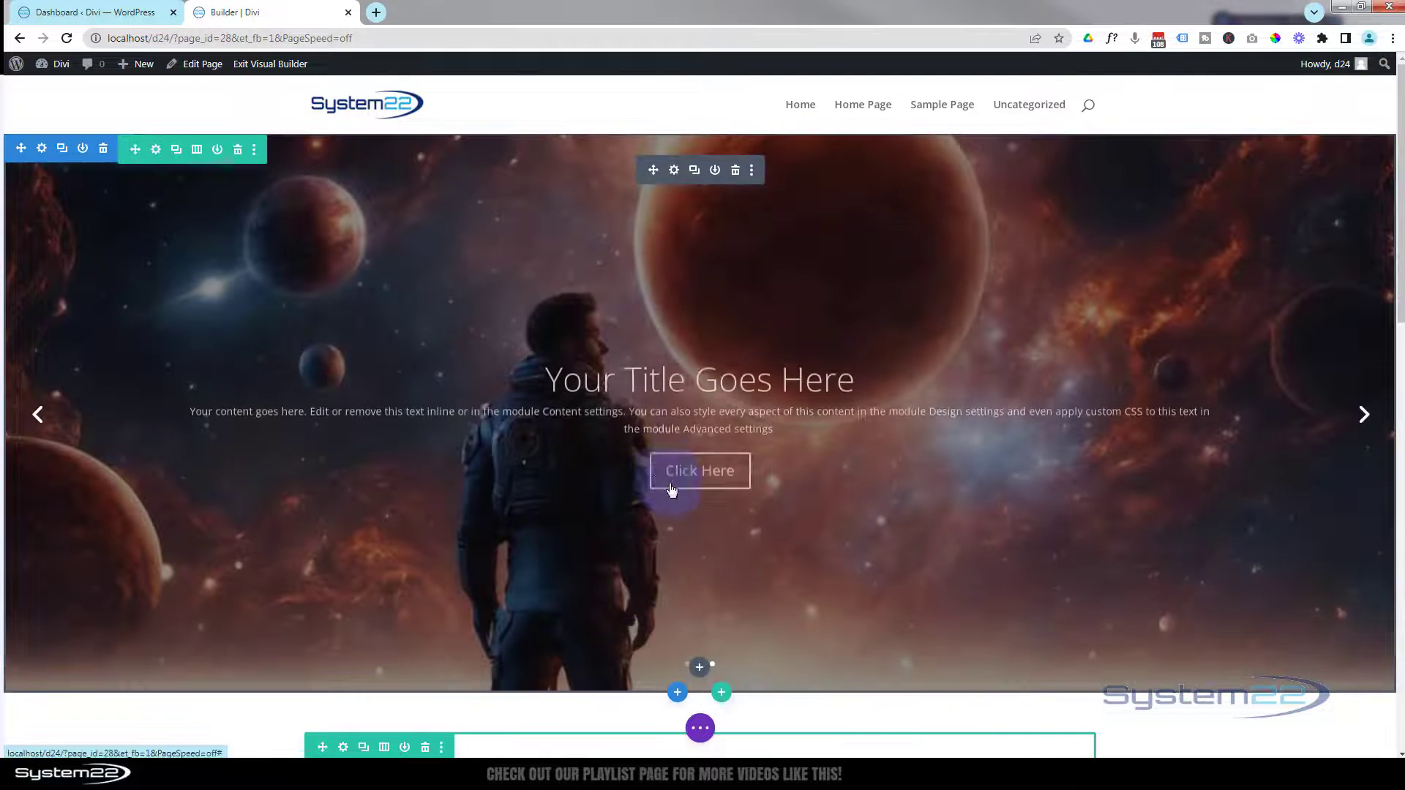
{"action": "scroll", "coordinate": [668, 491], "scroll_direction": "down", "scroll_amount": 3}
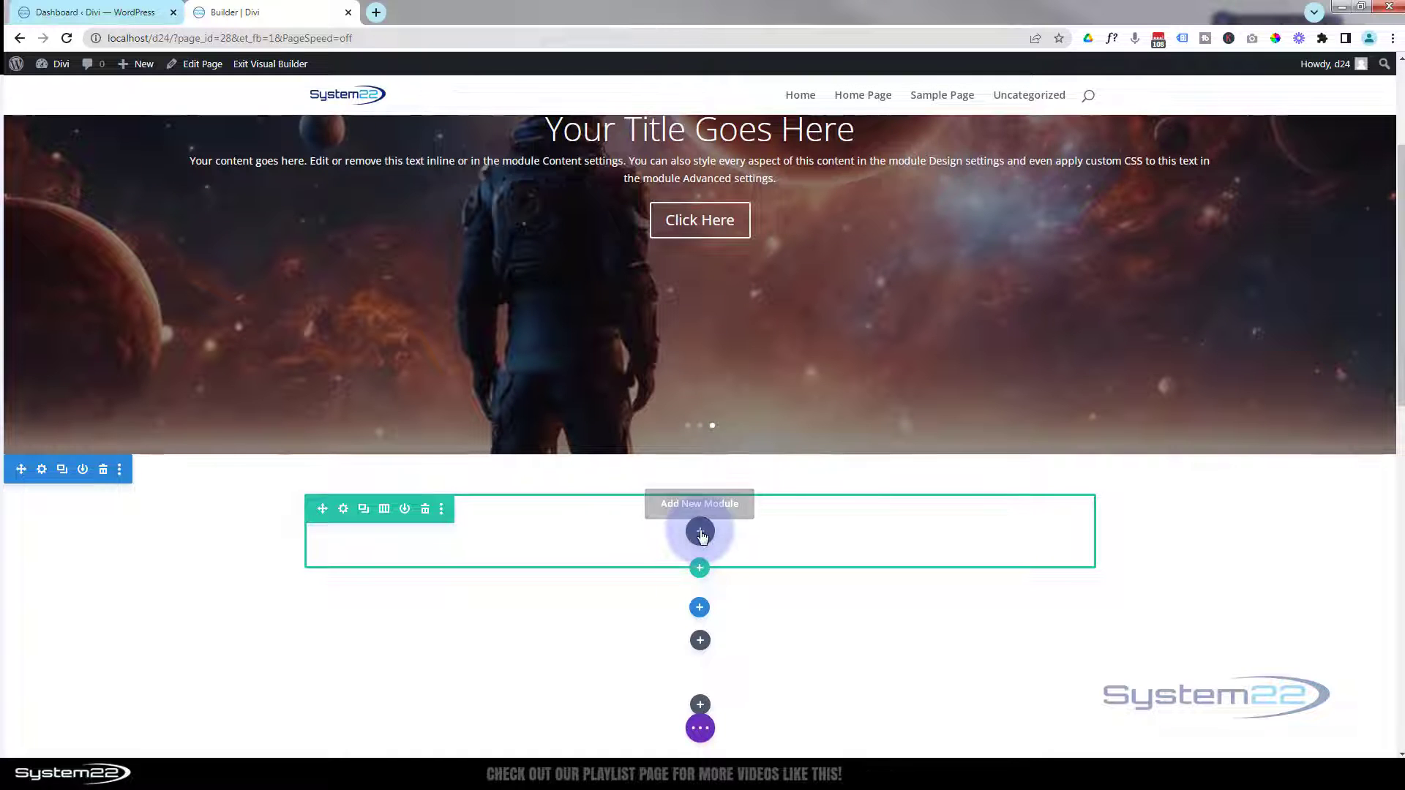
{"action": "scroll", "coordinate": [257, 351], "scroll_direction": "up", "scroll_amount": 2}
{"action": "scroll", "coordinate": [257, 351], "scroll_direction": "up", "scroll_amount": 1}
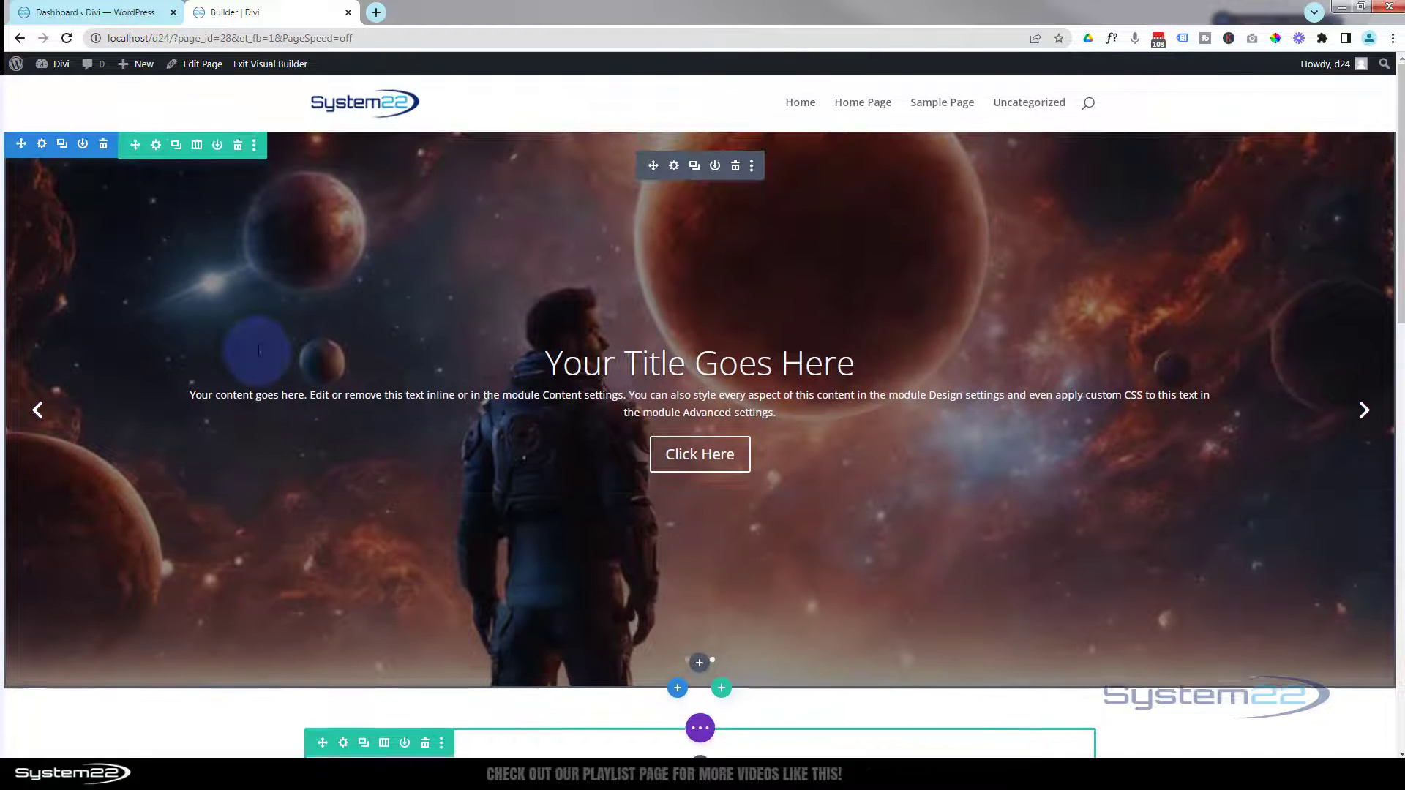
Step: Try deleting the existing slider section, undo the deletion and inspect the page's editing history
{"action": "left_click", "coordinate": [104, 149]}
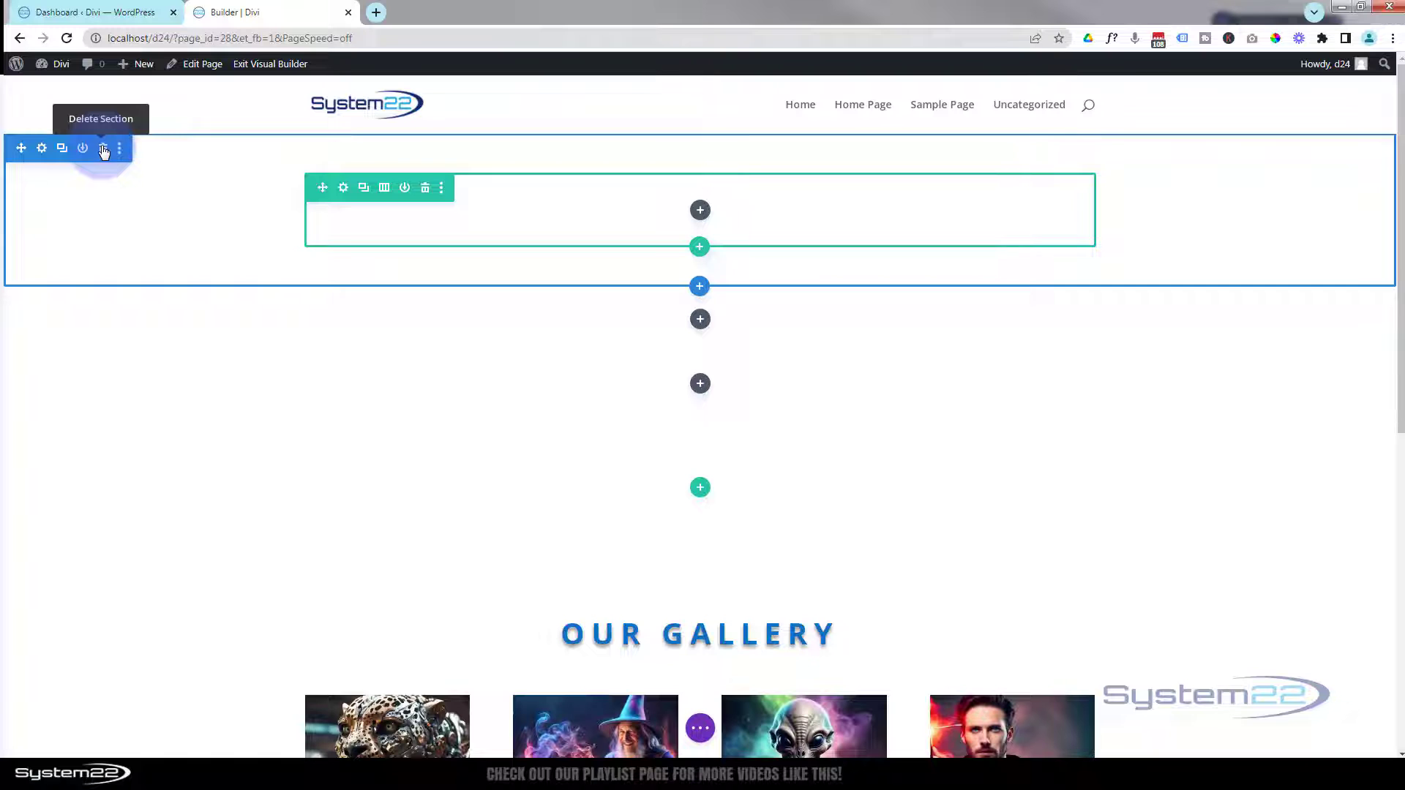
{"action": "key", "text": "ctrl+z"}
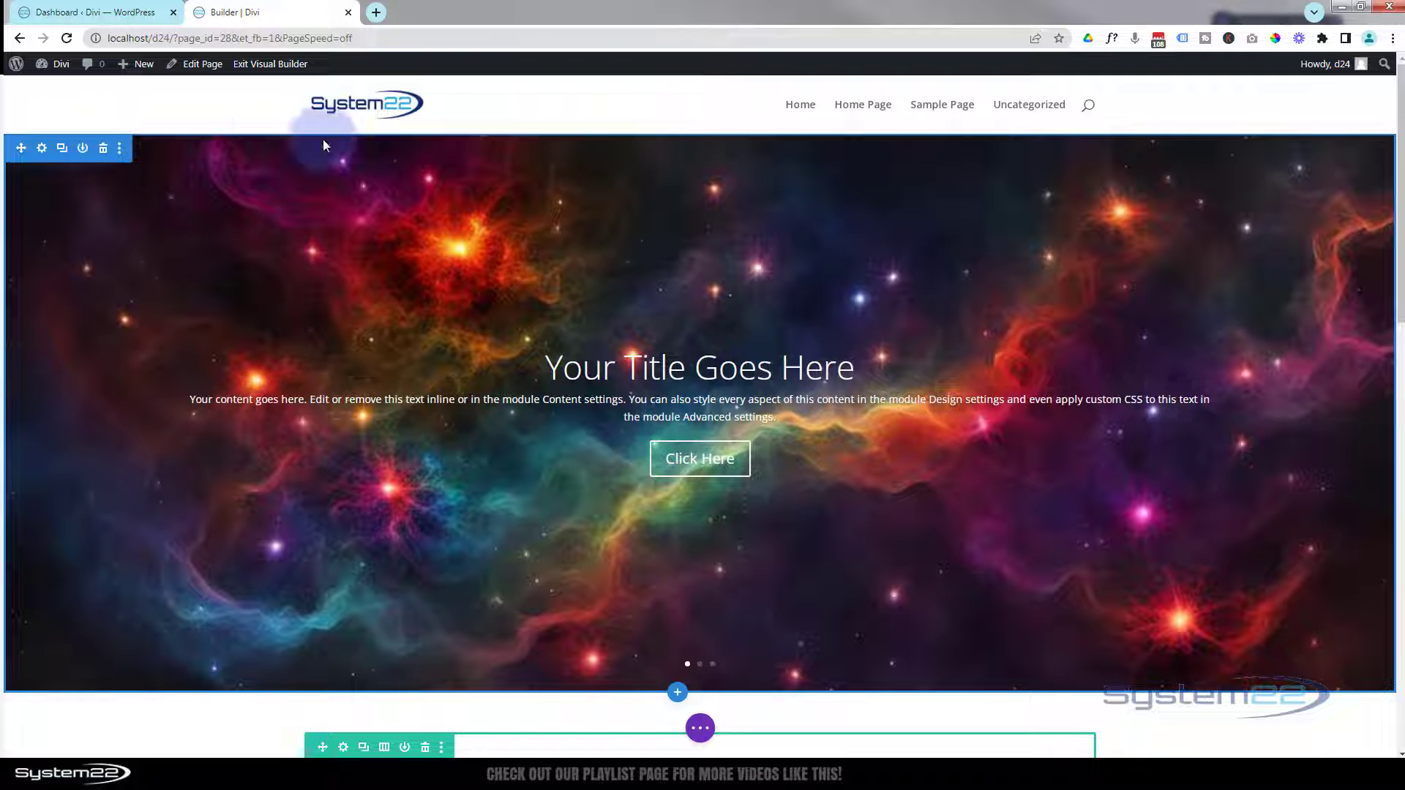
{"action": "left_click", "coordinate": [699, 729]}
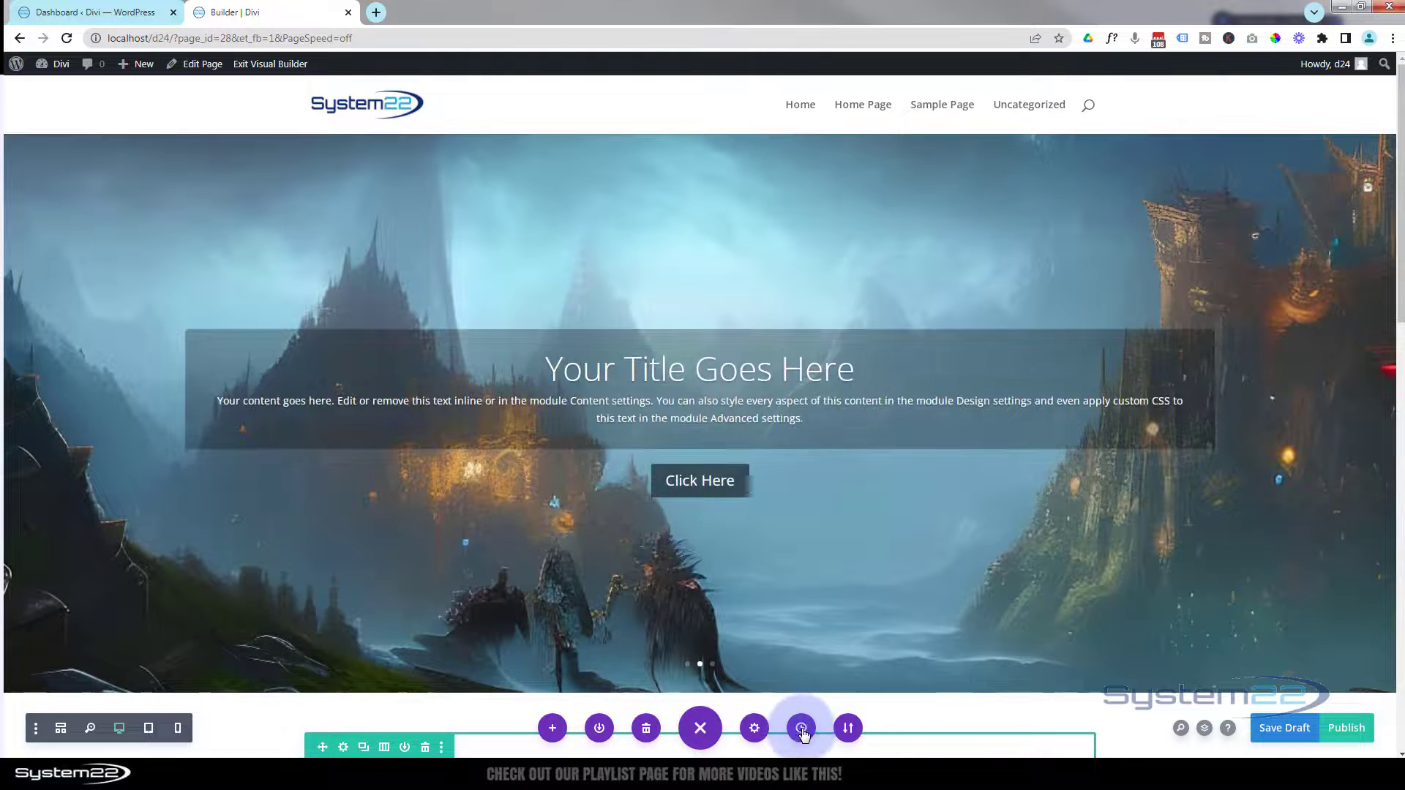
{"action": "left_click", "coordinate": [802, 730]}
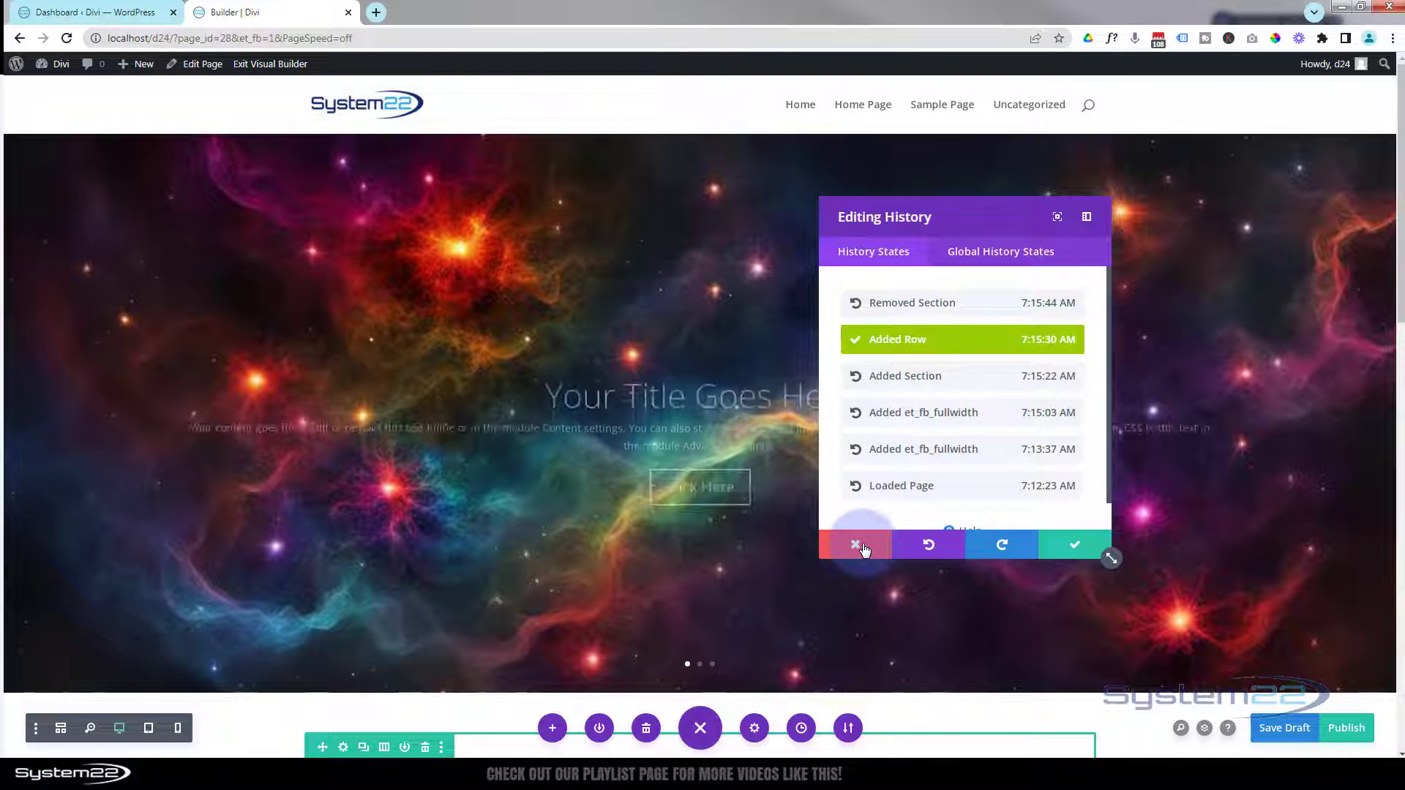
{"action": "left_click", "coordinate": [861, 544]}
Step: Delete the existing slider section and insert a Slider module in the empty single-column row
{"action": "left_click", "coordinate": [104, 149]}
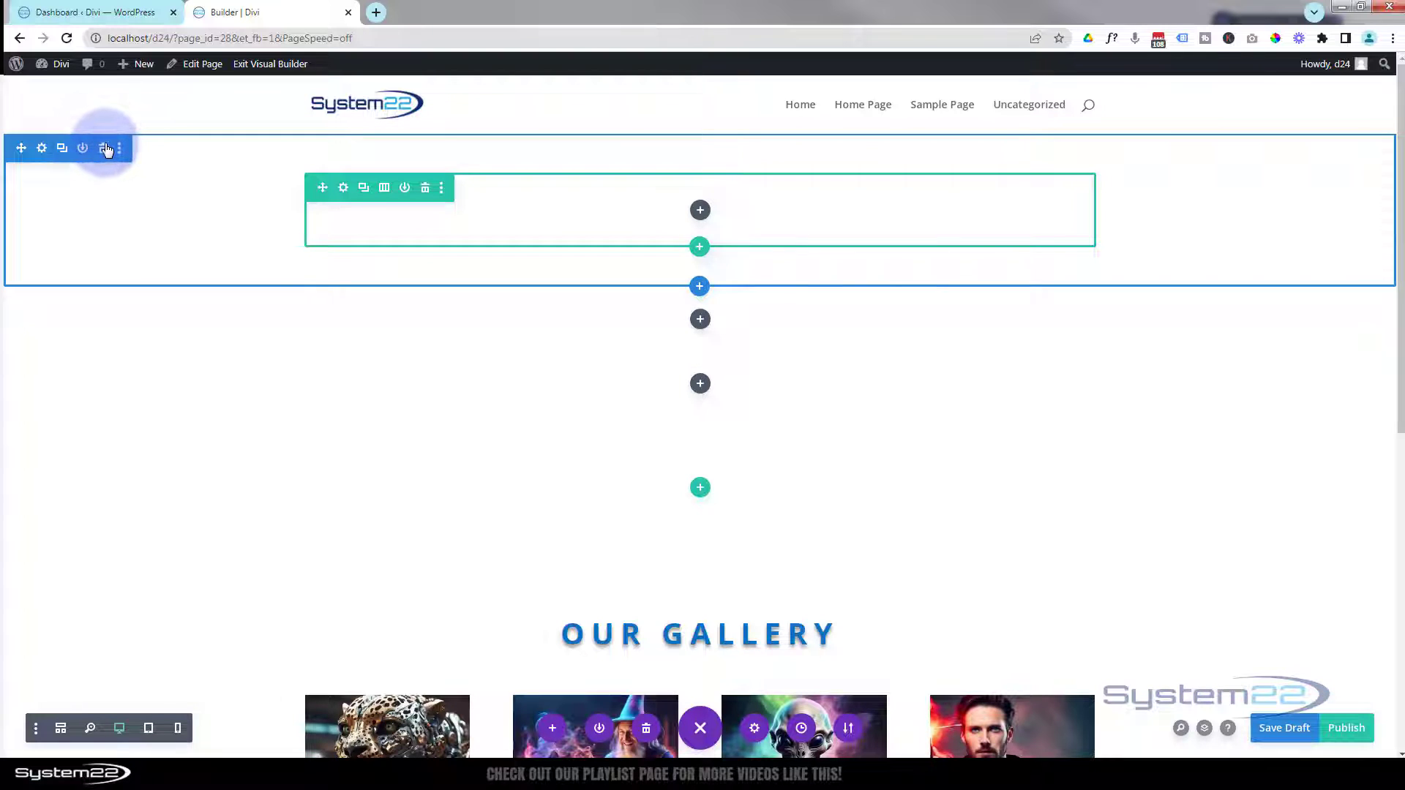
{"action": "left_click", "coordinate": [700, 212]}
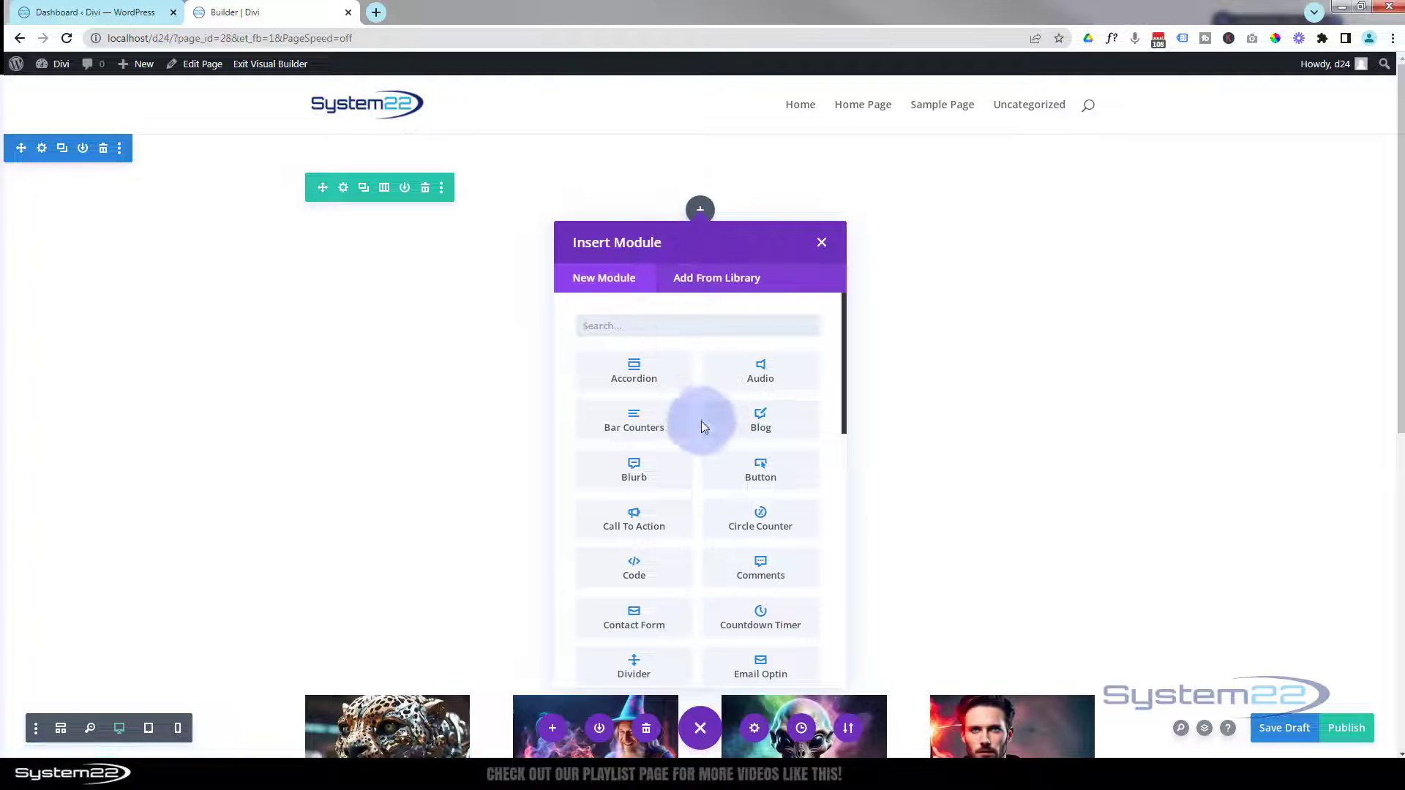
{"action": "scroll", "coordinate": [701, 393], "scroll_direction": "down", "scroll_amount": 2}
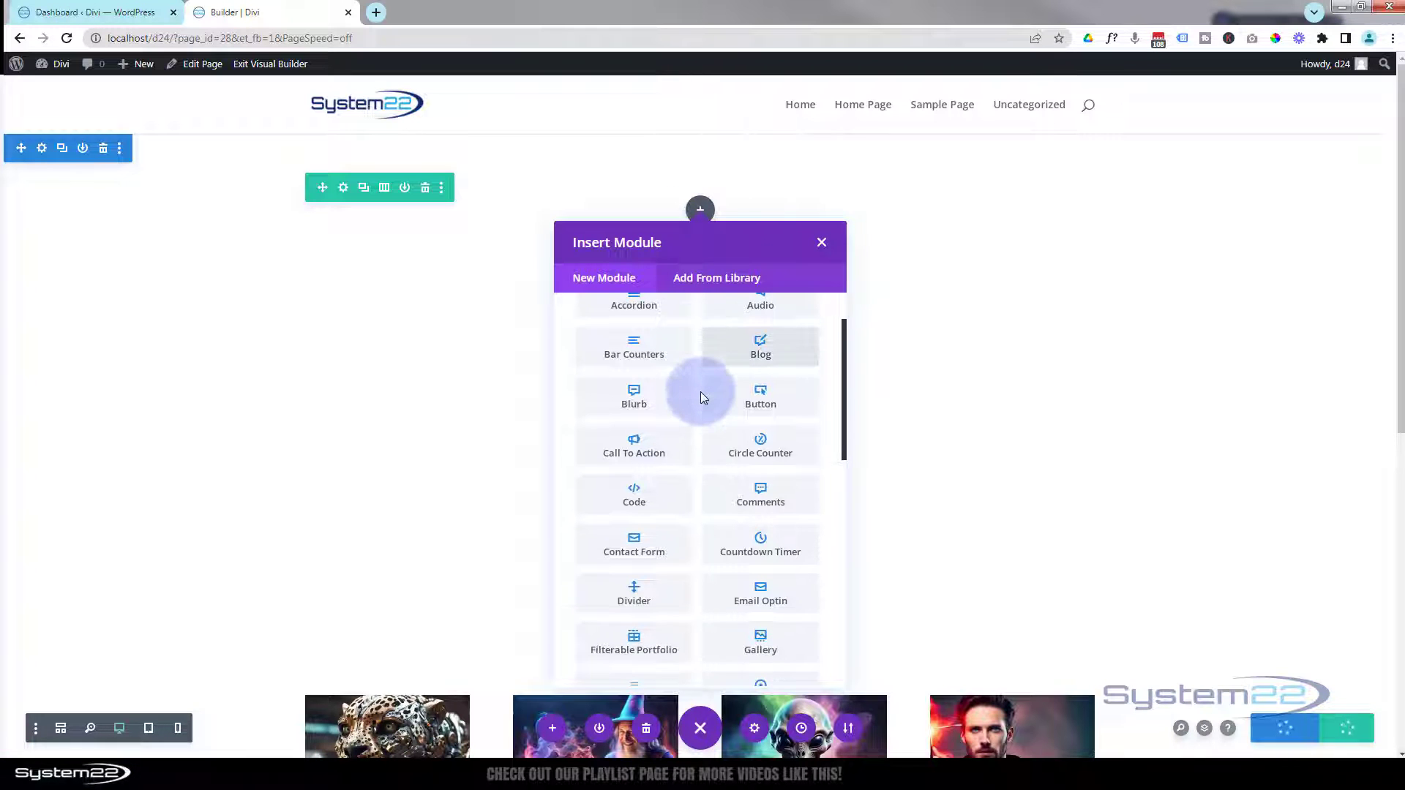
{"action": "scroll", "coordinate": [700, 397], "scroll_direction": "down", "scroll_amount": 4}
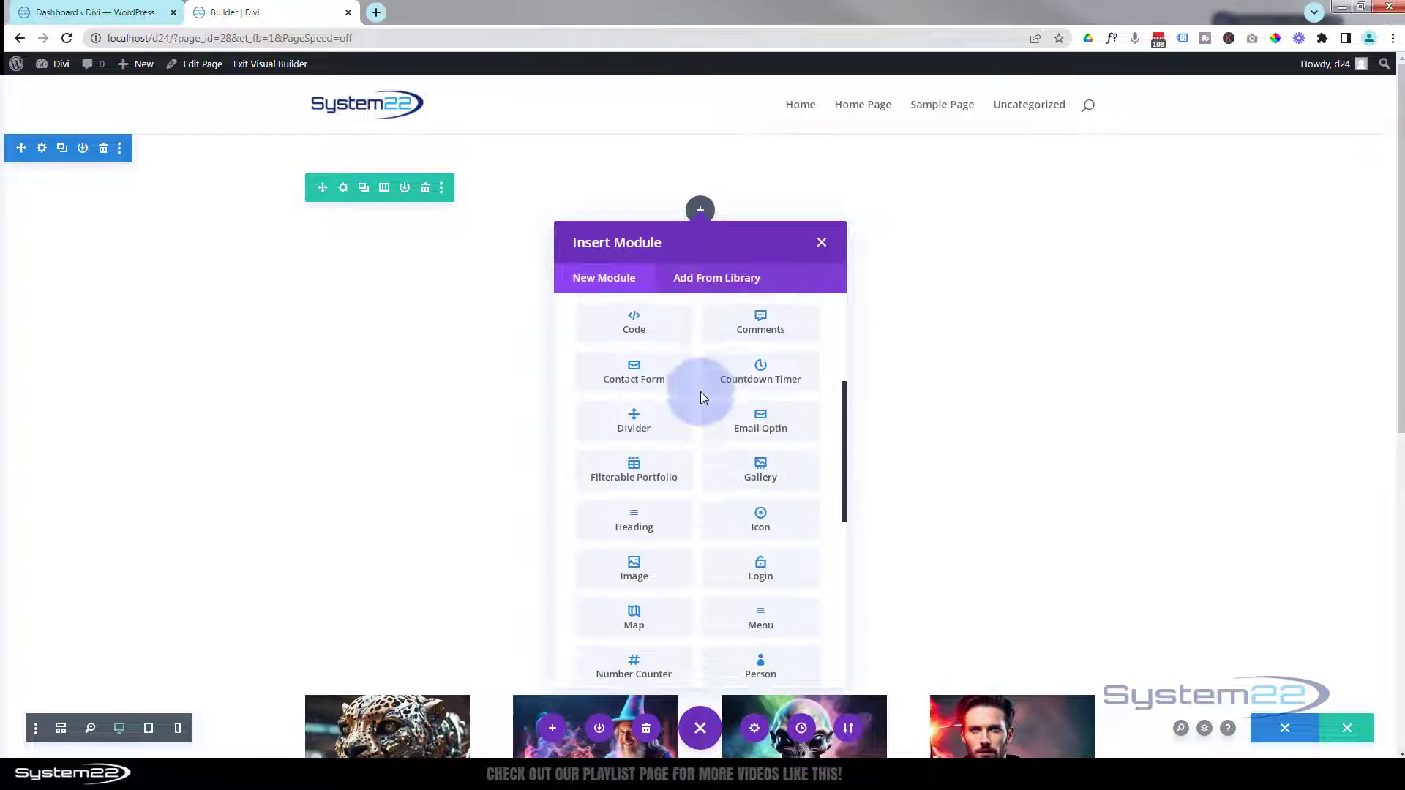
{"action": "scroll", "coordinate": [700, 395], "scroll_direction": "down", "scroll_amount": 3}
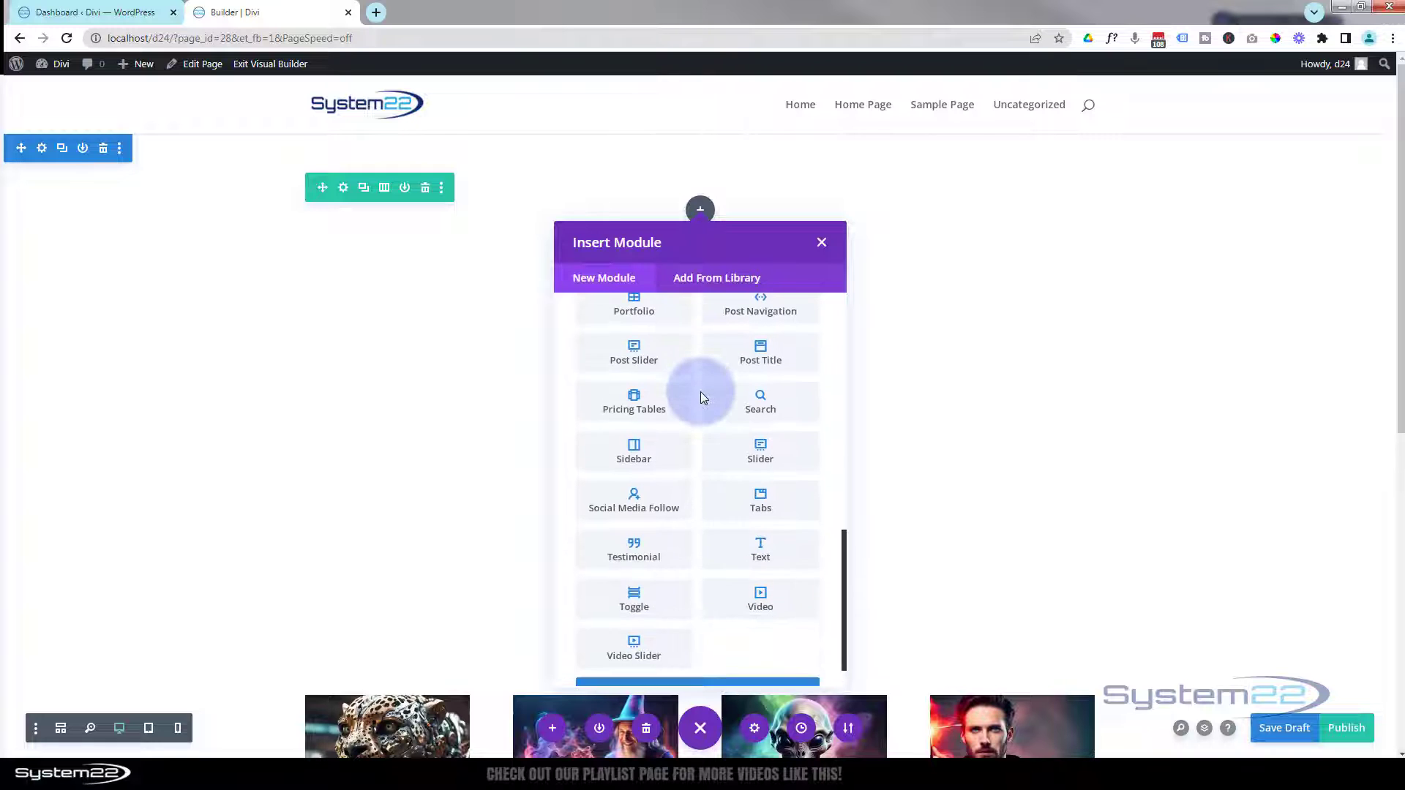
{"action": "left_click", "coordinate": [759, 459]}
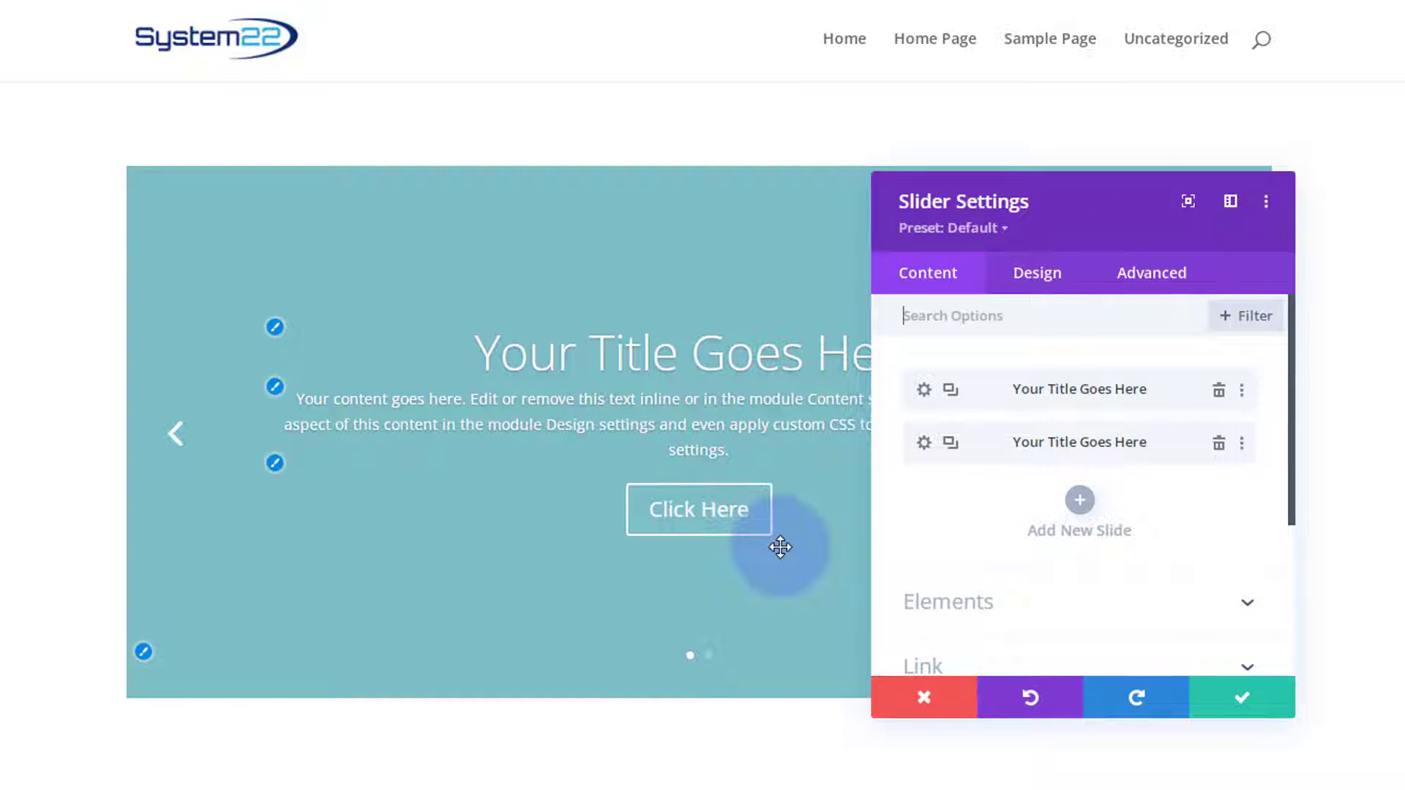
Step: Remove the second slide from the slider and set the remaining slide's title to "Slide One Title"
{"action": "left_click_drag", "start_coordinate": [1029, 386], "coordinate": [1031, 433]}
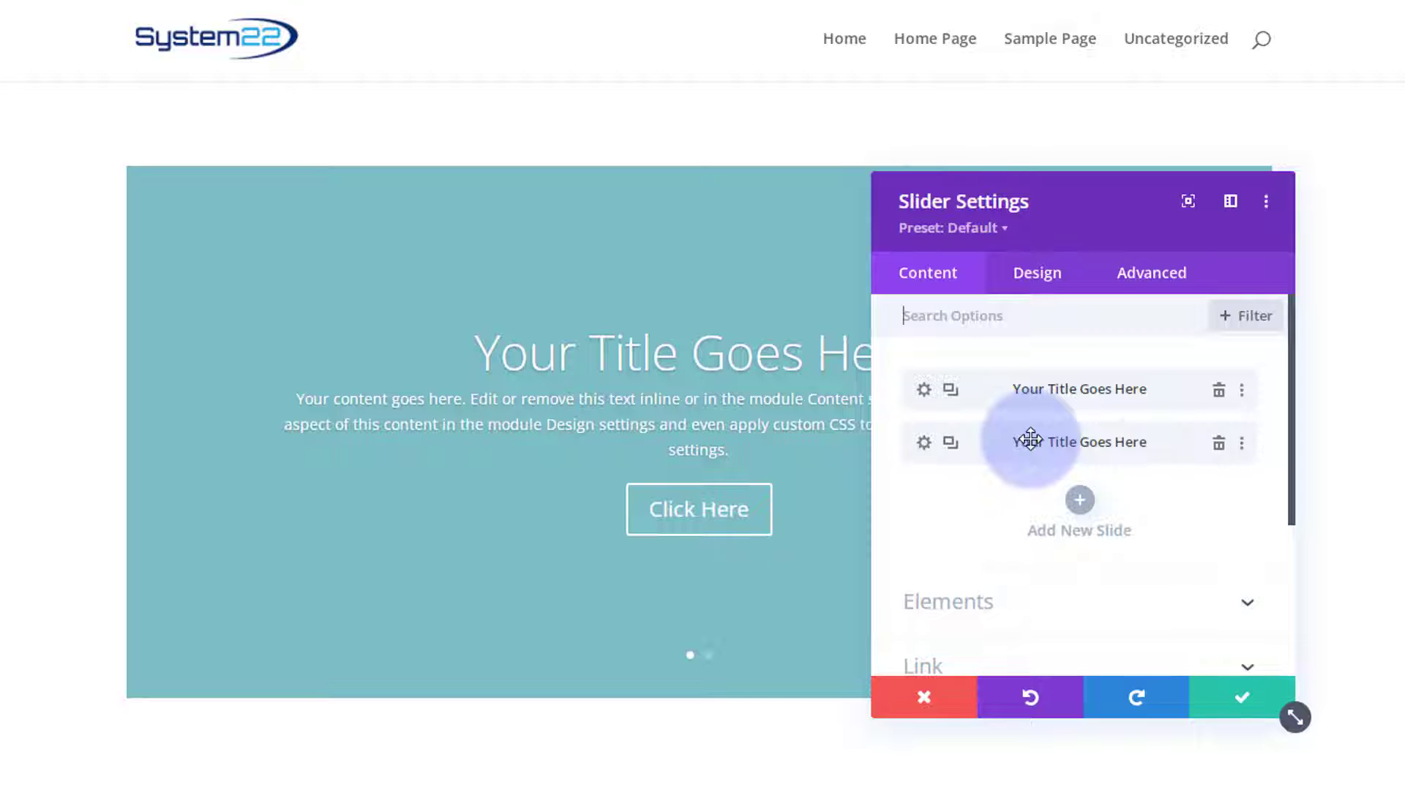
{"action": "left_click", "coordinate": [1218, 446]}
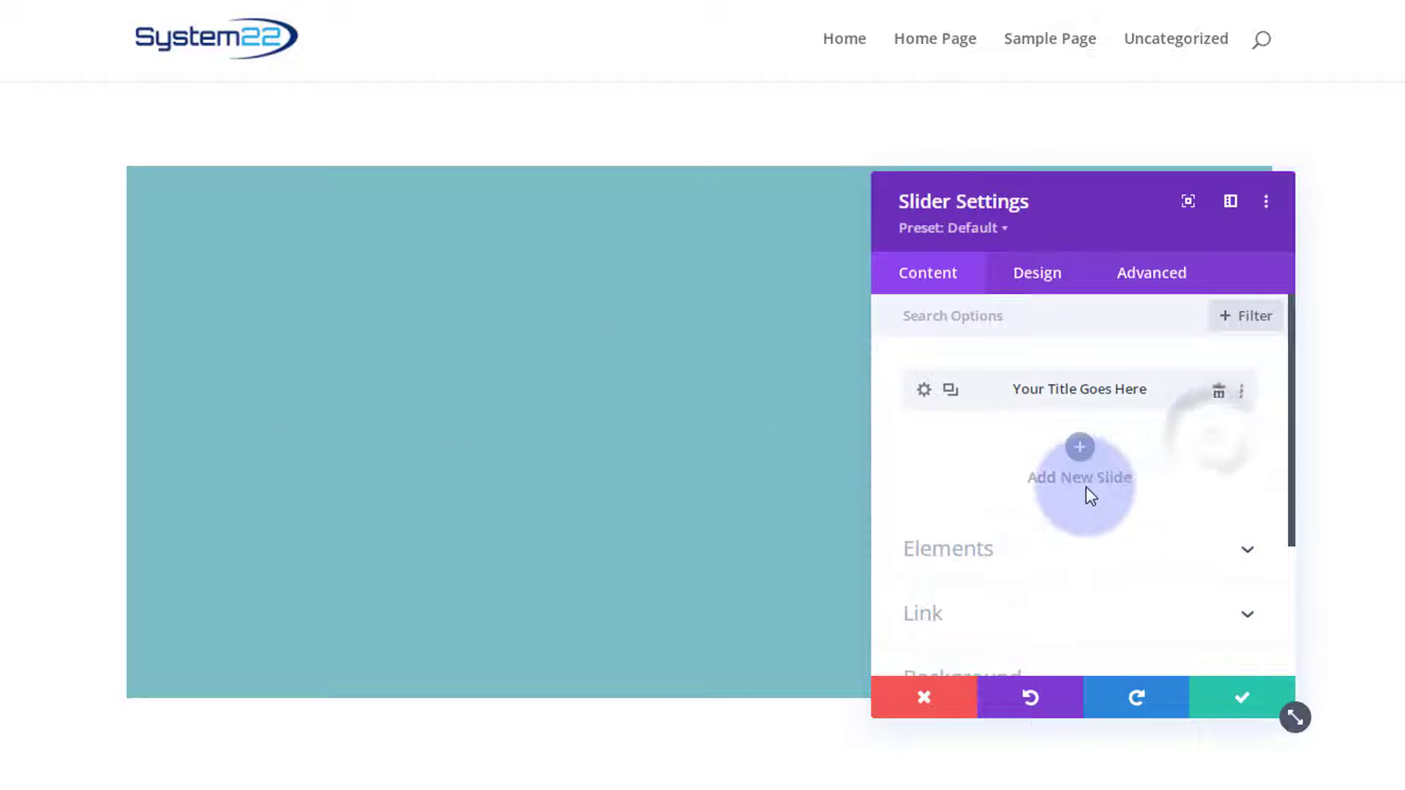
{"action": "left_click", "coordinate": [924, 396]}
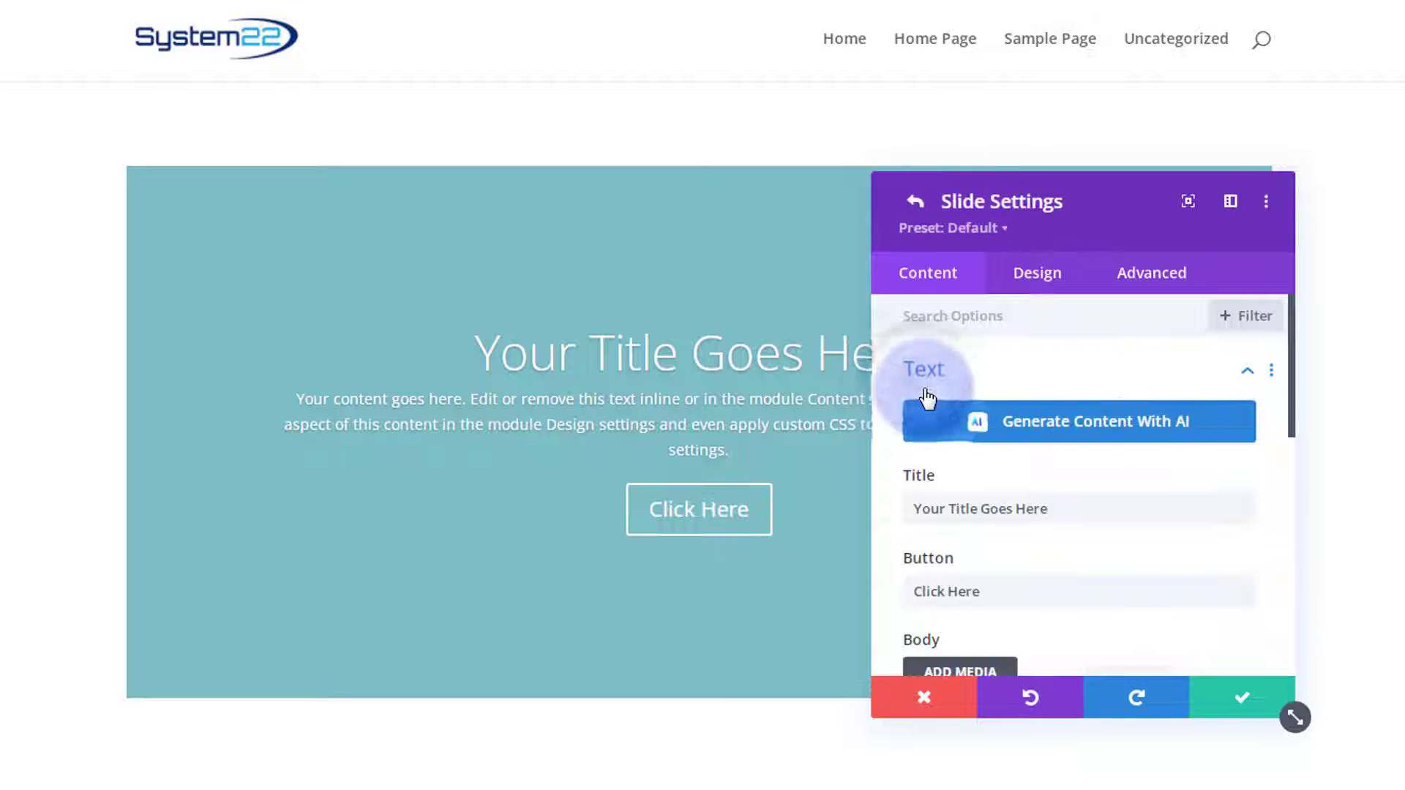
{"action": "scroll", "coordinate": [1022, 344], "scroll_direction": "down", "scroll_amount": 2}
{"action": "left_click_drag", "start_coordinate": [1059, 404], "coordinate": [911, 405]}
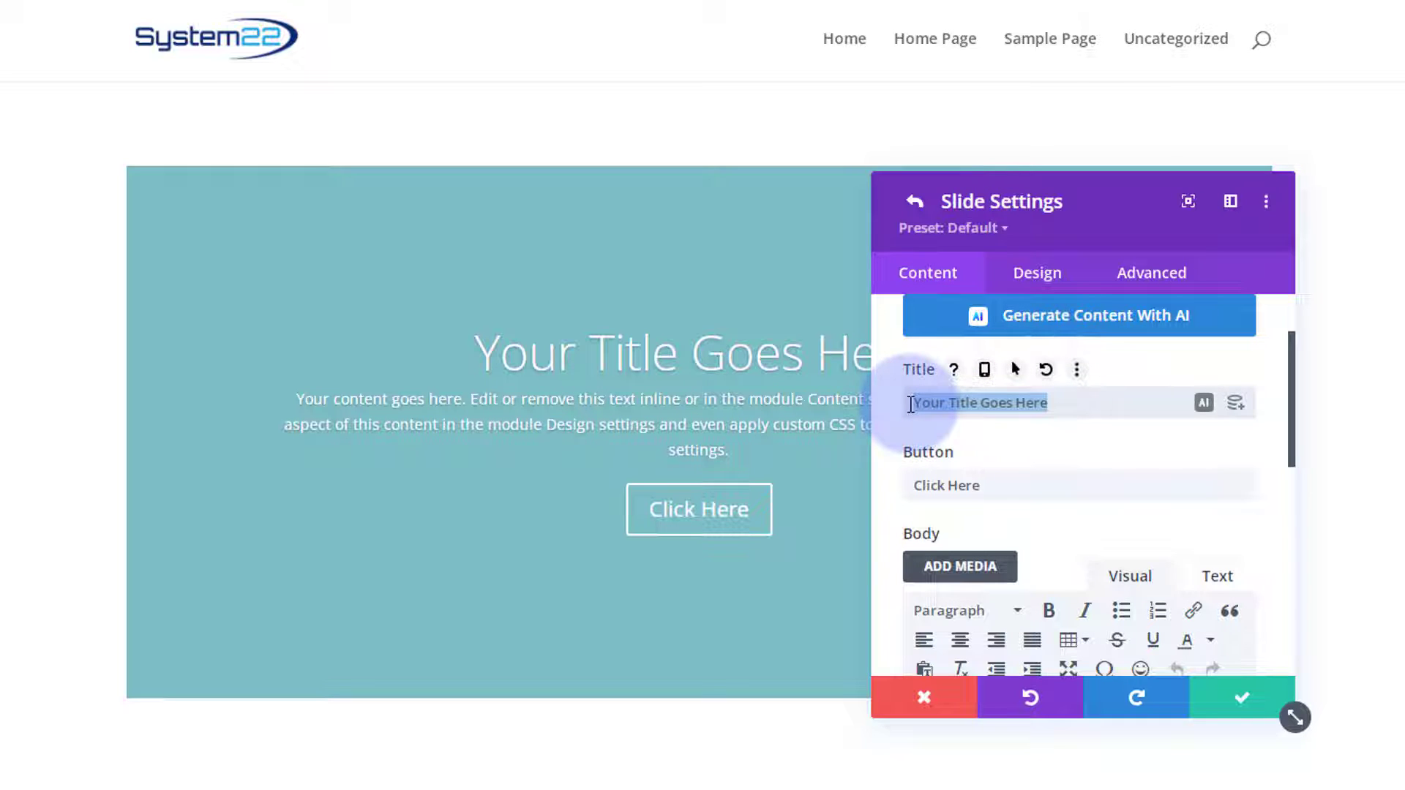
{"action": "type", "text": "Slide One Title"}
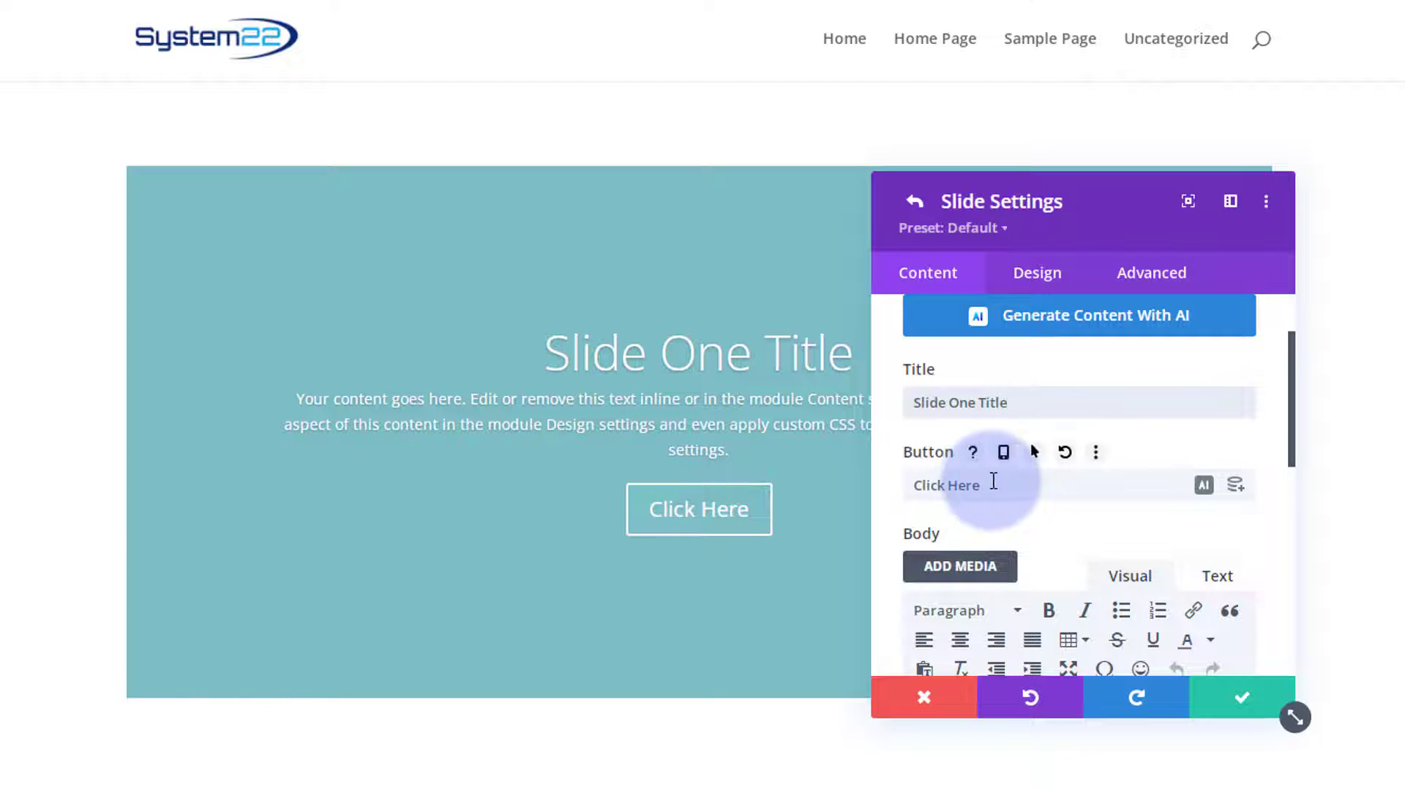
Step: Clear the slide's button text and undo the removal
{"action": "left_click_drag", "start_coordinate": [993, 481], "coordinate": [801, 484]}
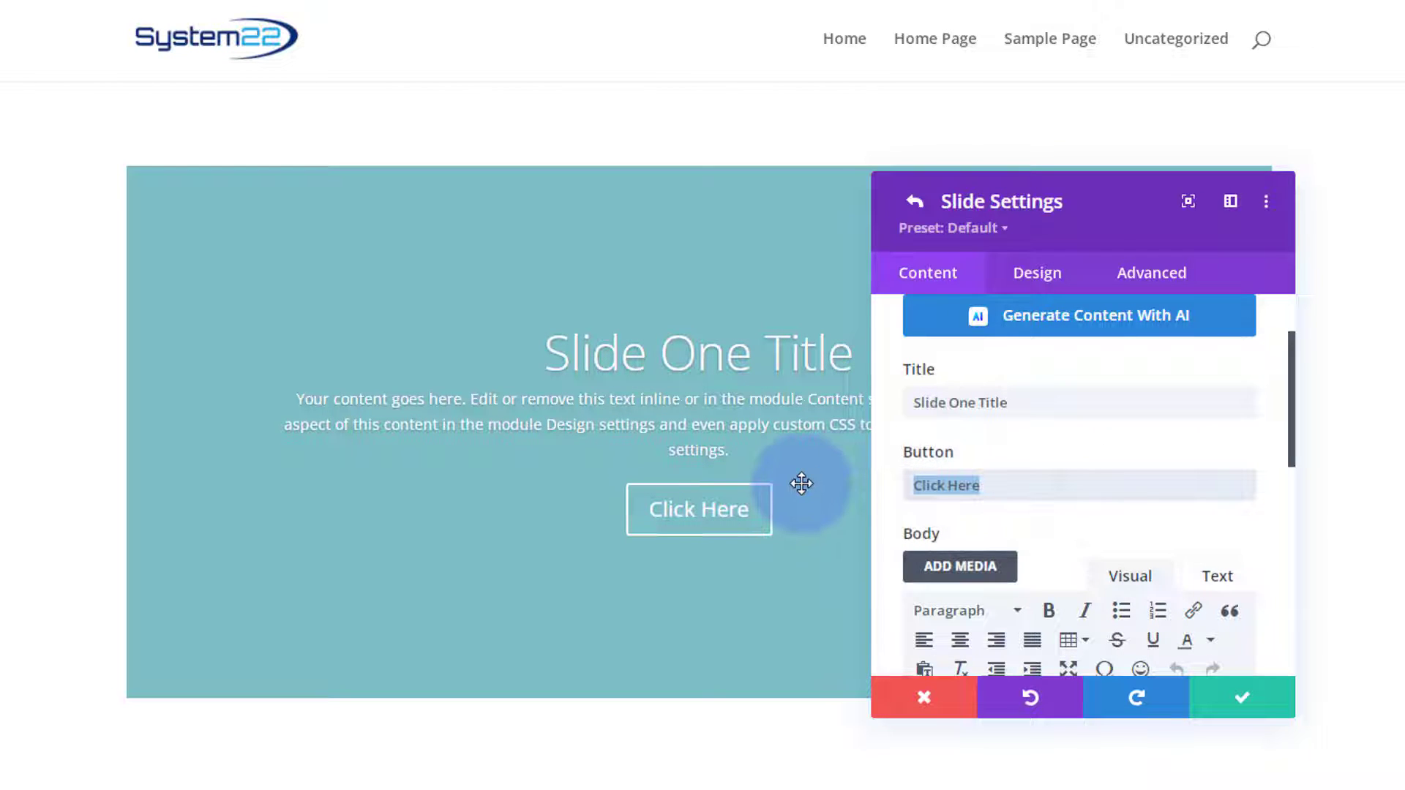
{"action": "key", "text": "BackSpace"}
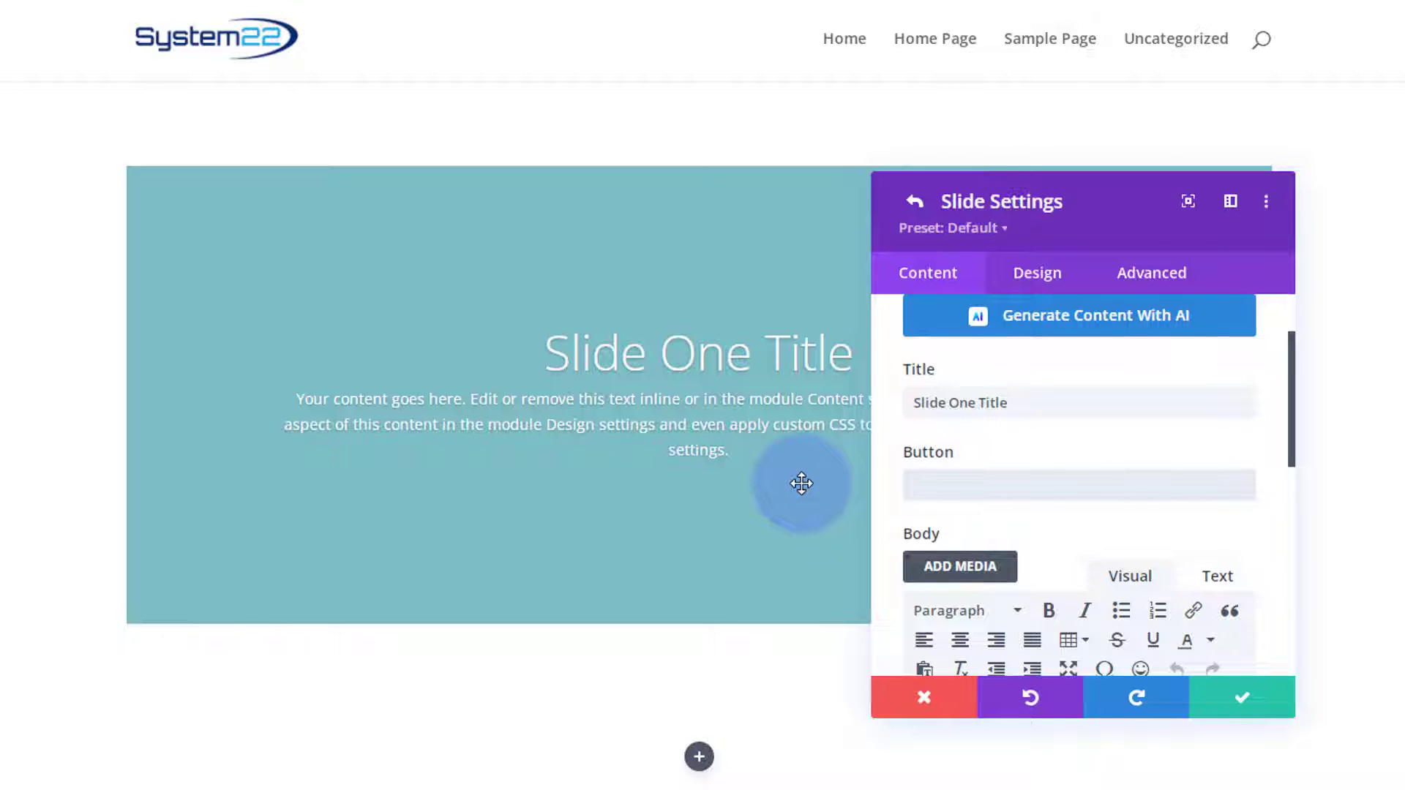
{"action": "key", "text": "ctrl+z"}
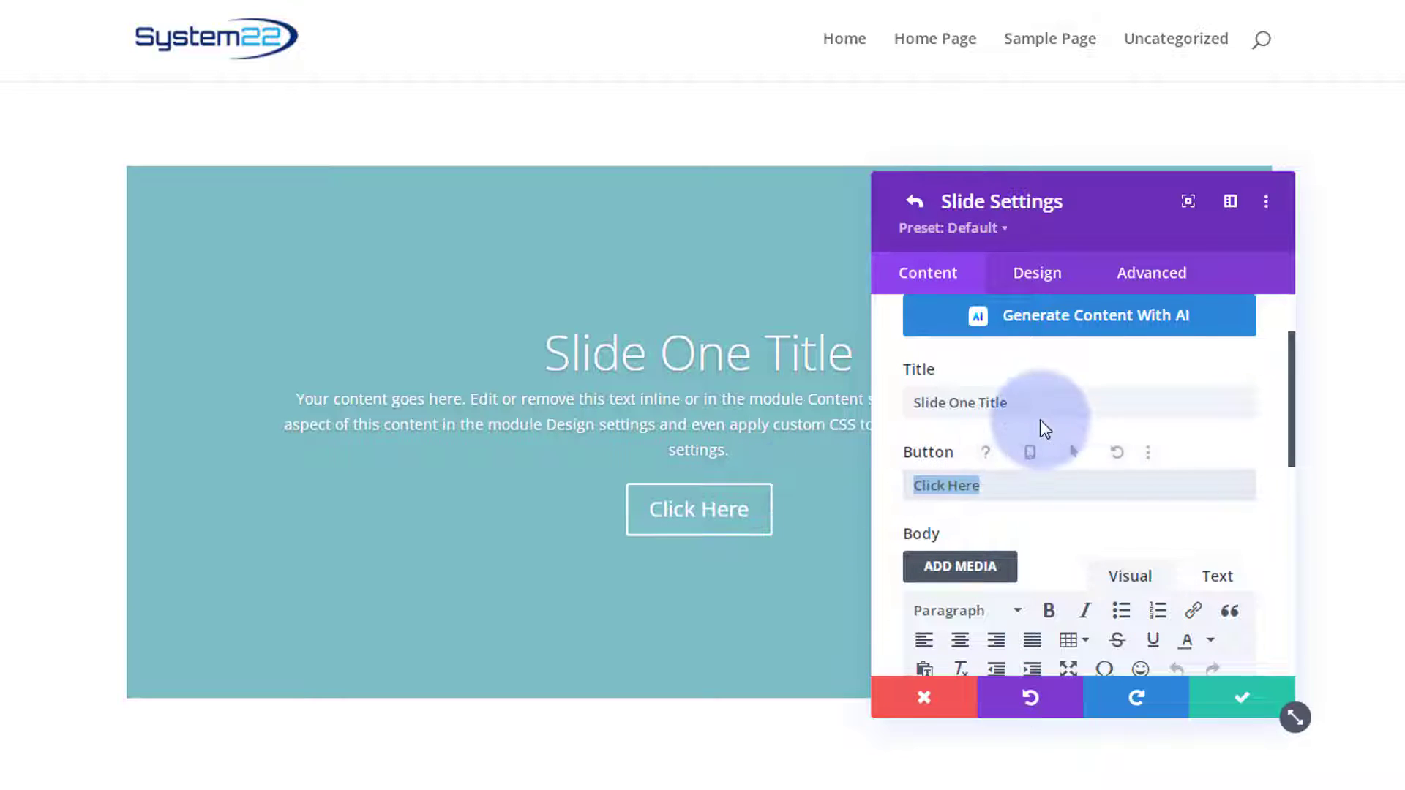
{"action": "scroll", "coordinate": [1039, 420], "scroll_direction": "down", "scroll_amount": 4}
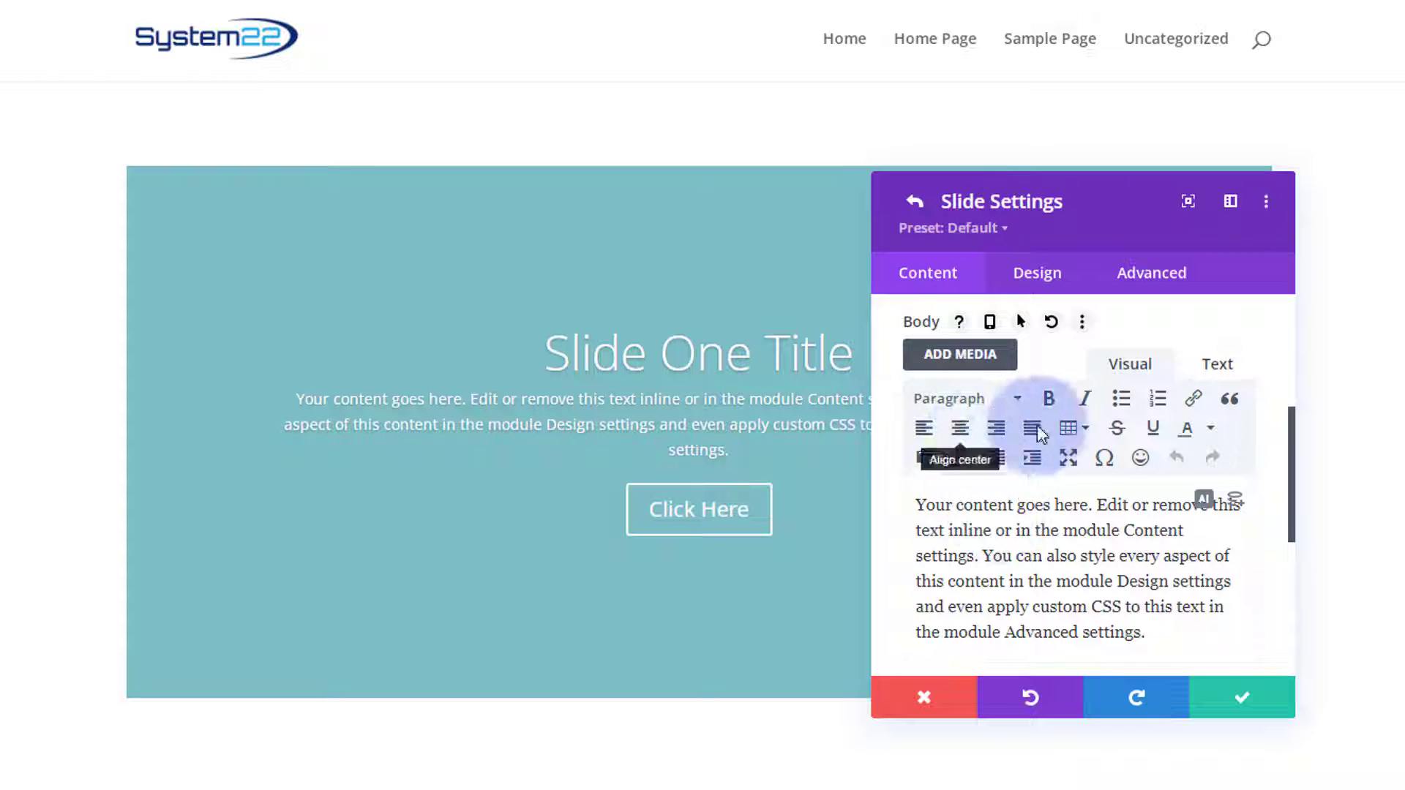
{"action": "left_click", "coordinate": [976, 404]}
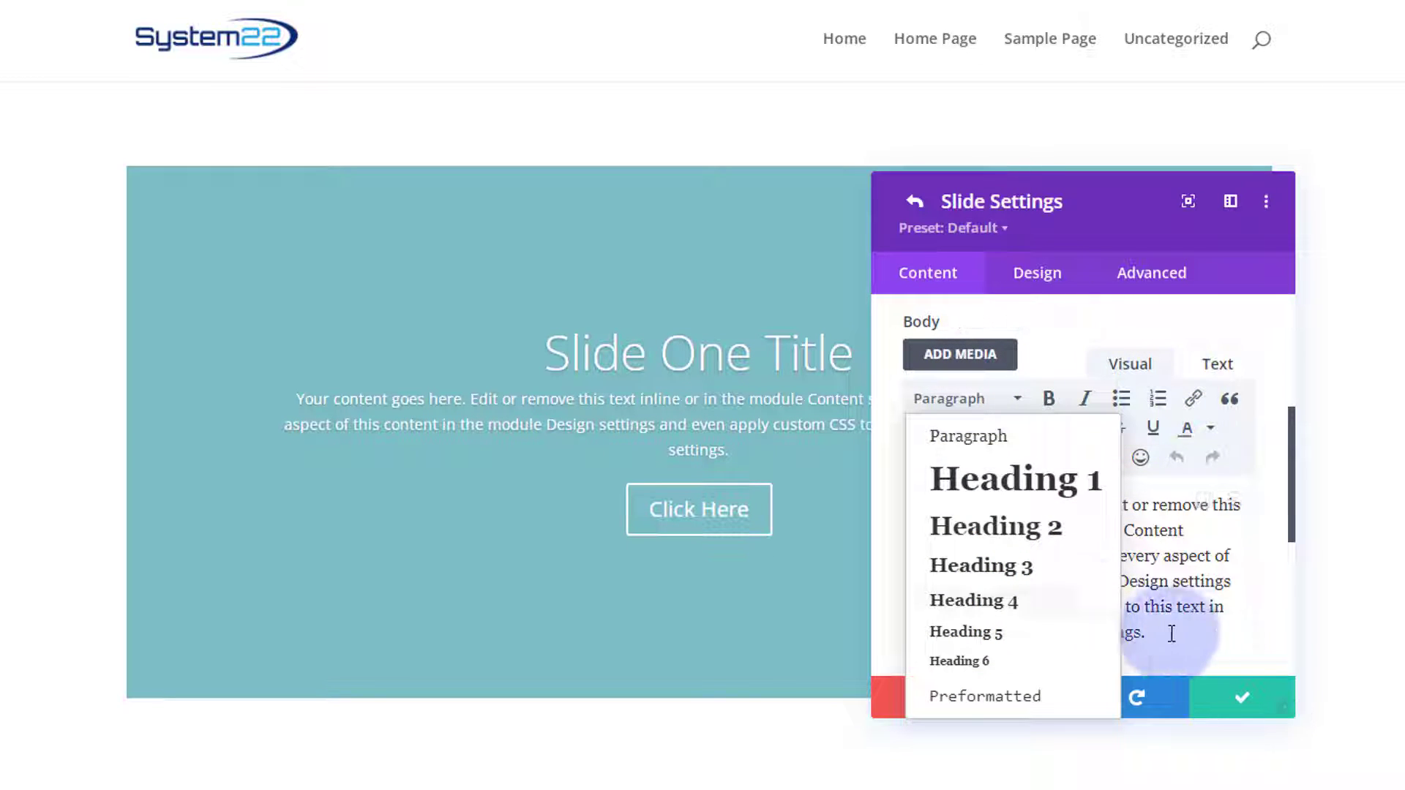
{"action": "left_click", "coordinate": [1277, 629]}
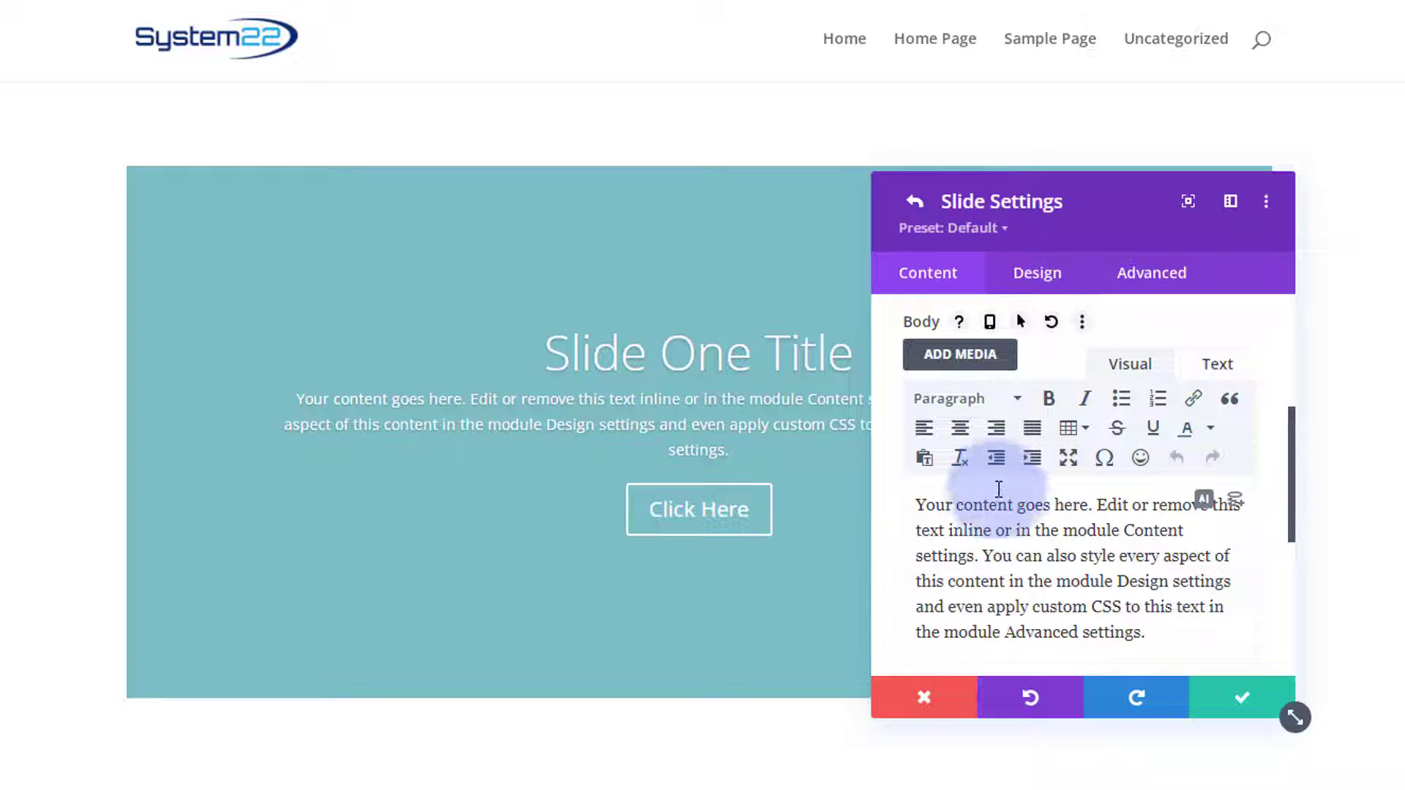
Step: Add the alien portrait from the media library as the slide's image and move the settings window clear of the slide's text
{"action": "left_click_drag", "start_coordinate": [913, 504], "coordinate": [953, 538]}
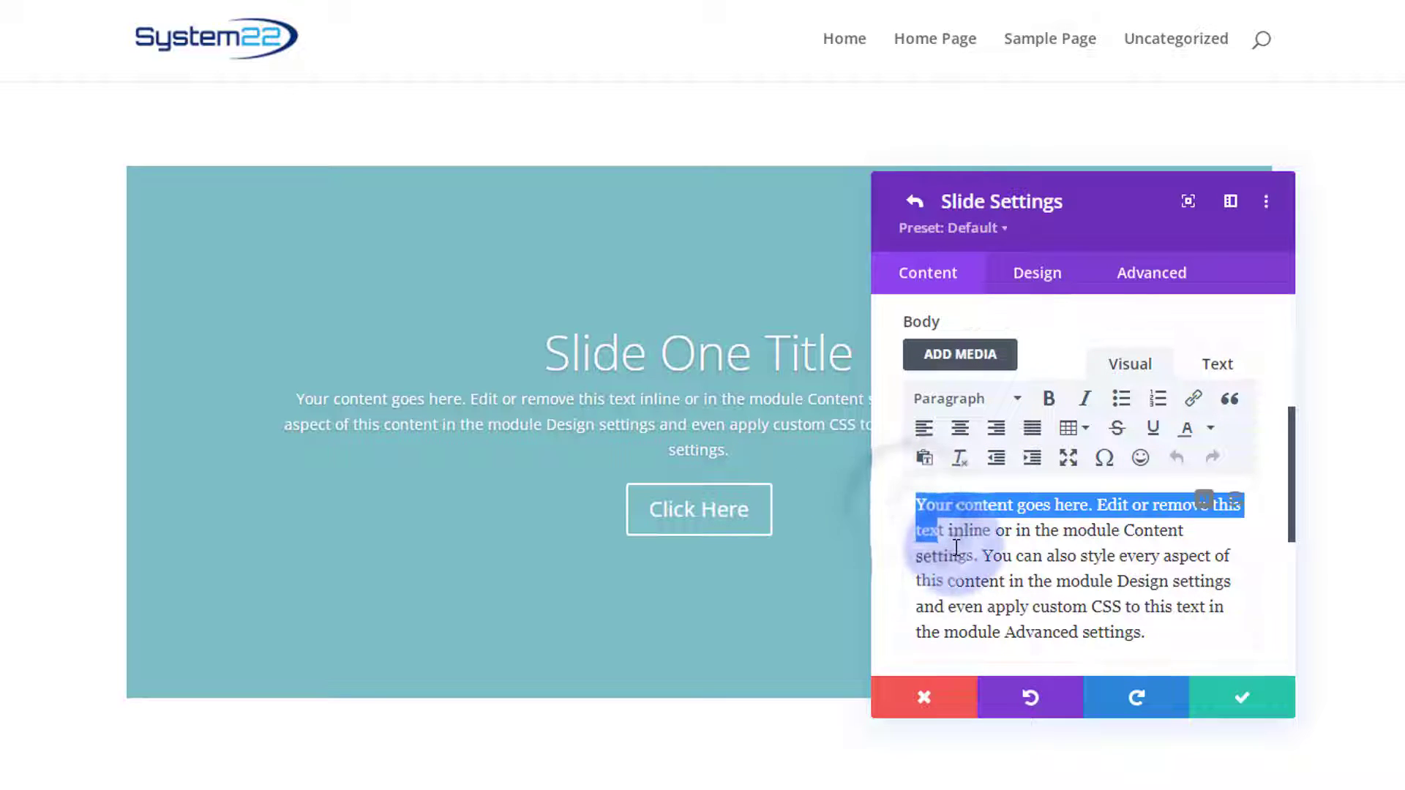
{"action": "scroll", "coordinate": [956, 548], "scroll_direction": "down", "scroll_amount": 3}
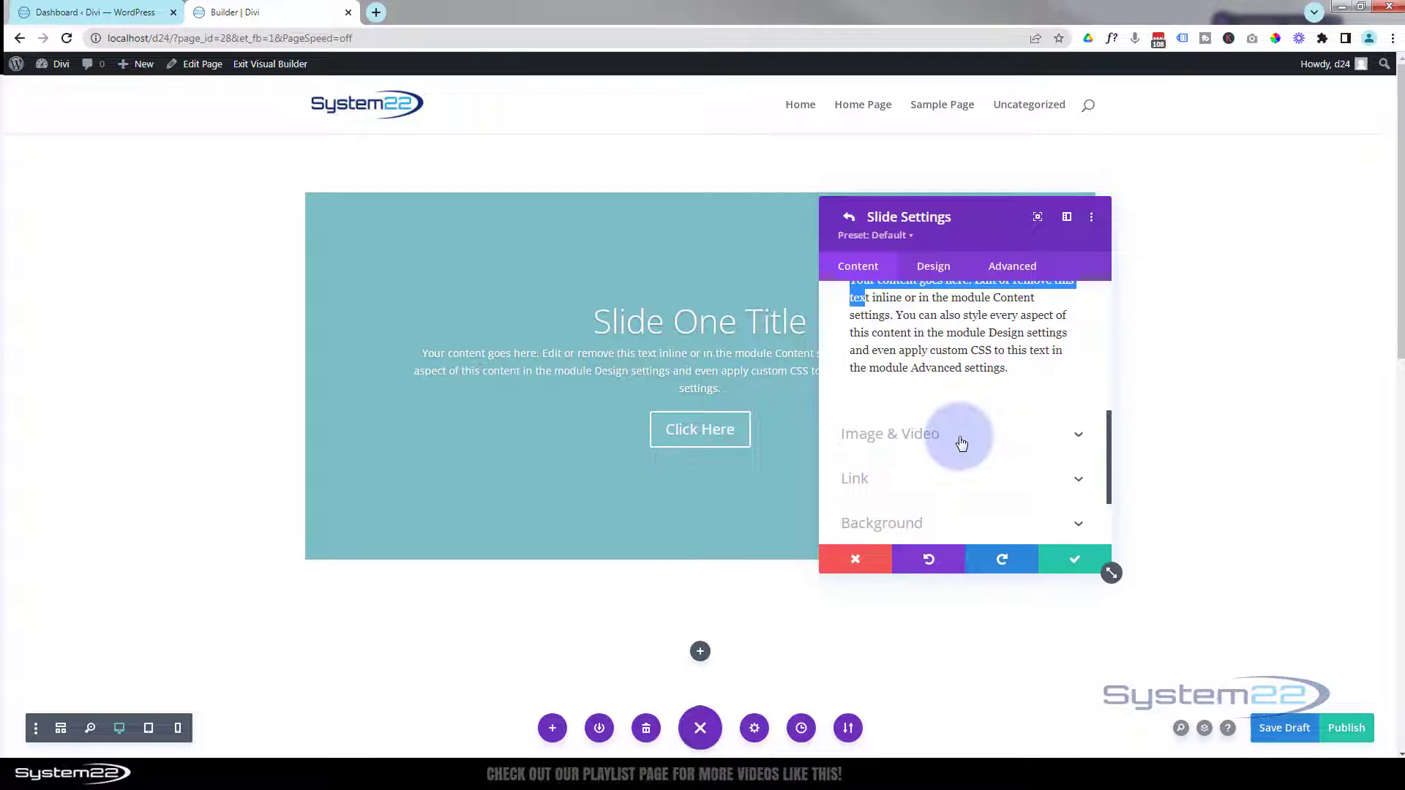
{"action": "left_click", "coordinate": [961, 443]}
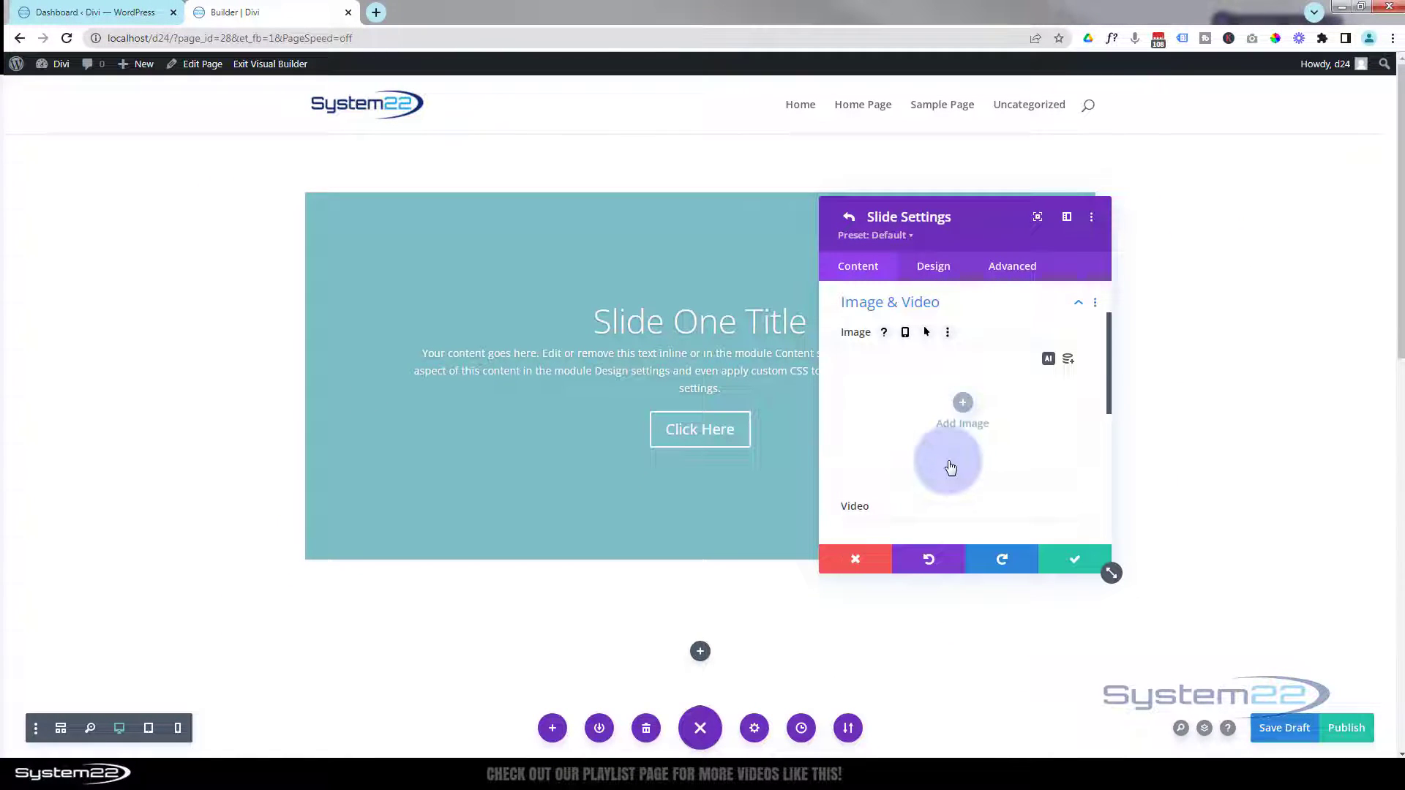
{"action": "left_click", "coordinate": [966, 406]}
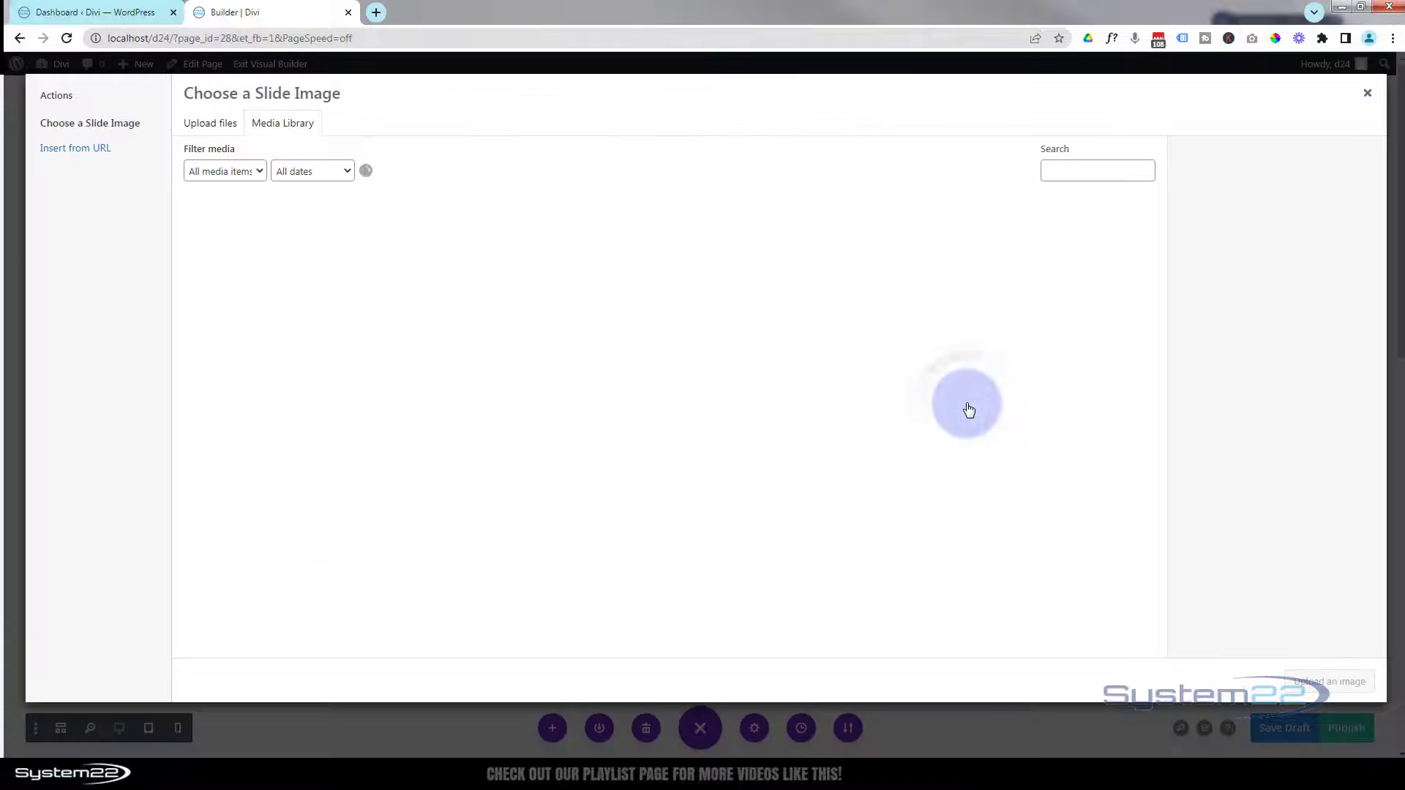
{"action": "left_click", "coordinate": [554, 355]}
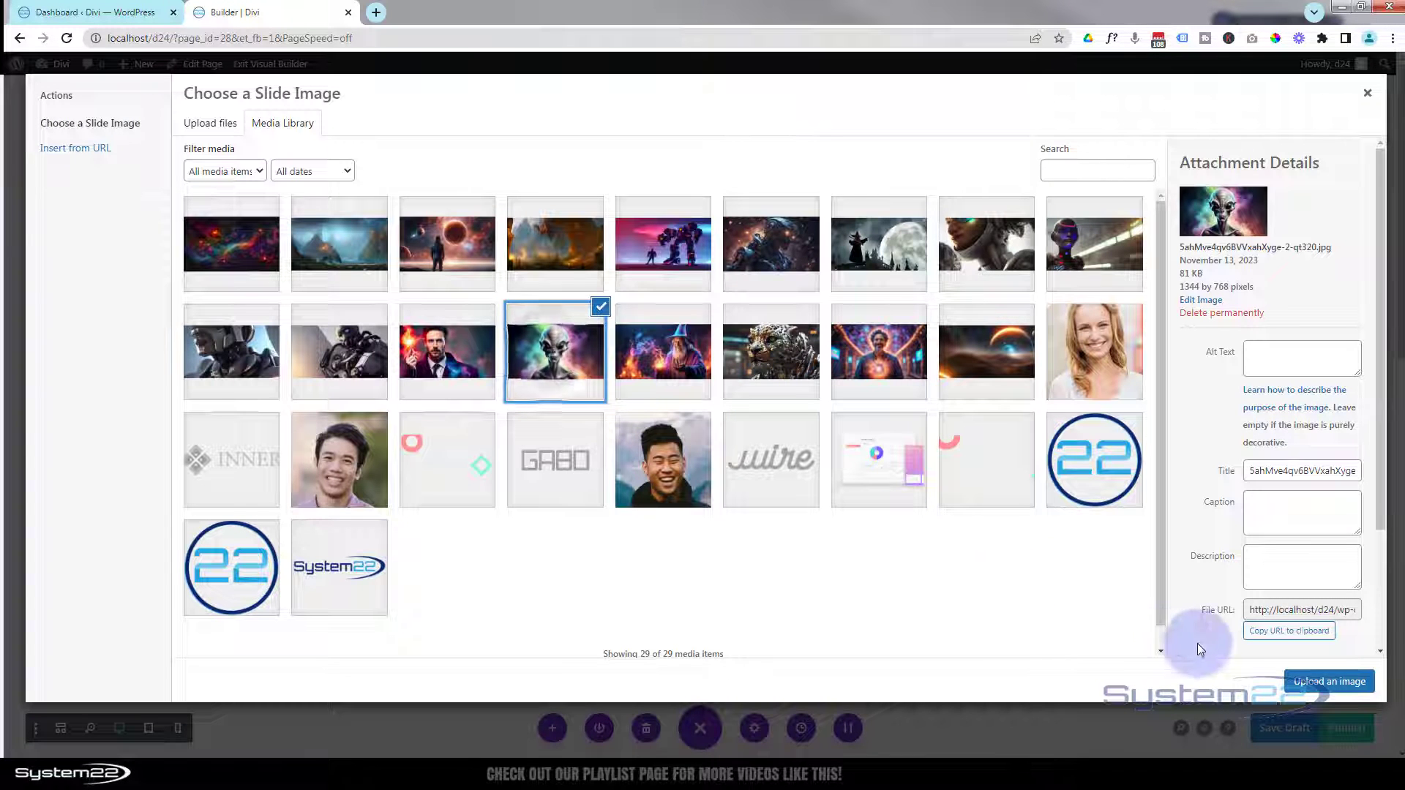
{"action": "left_click", "coordinate": [1328, 684]}
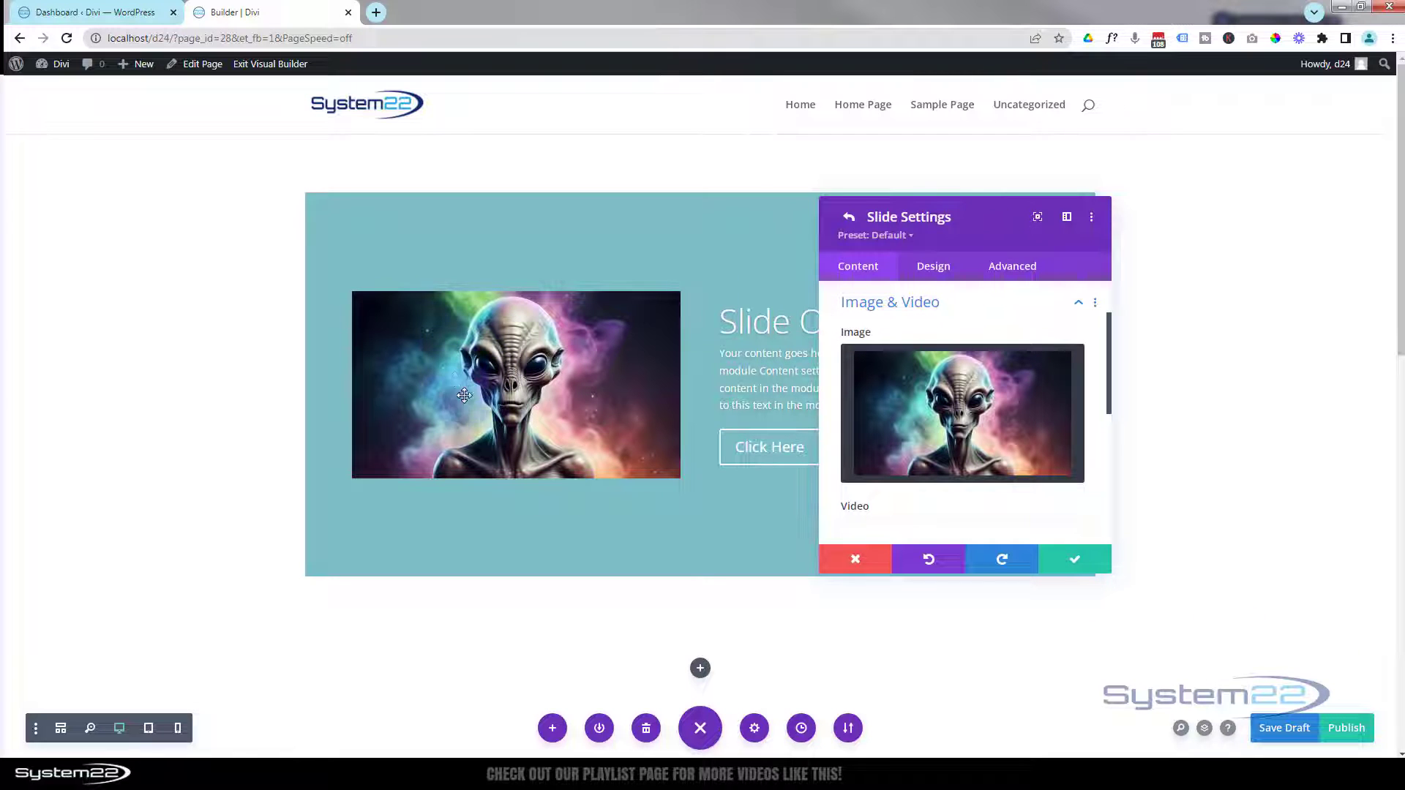
{"action": "left_click_drag", "start_coordinate": [954, 226], "coordinate": [1196, 220]}
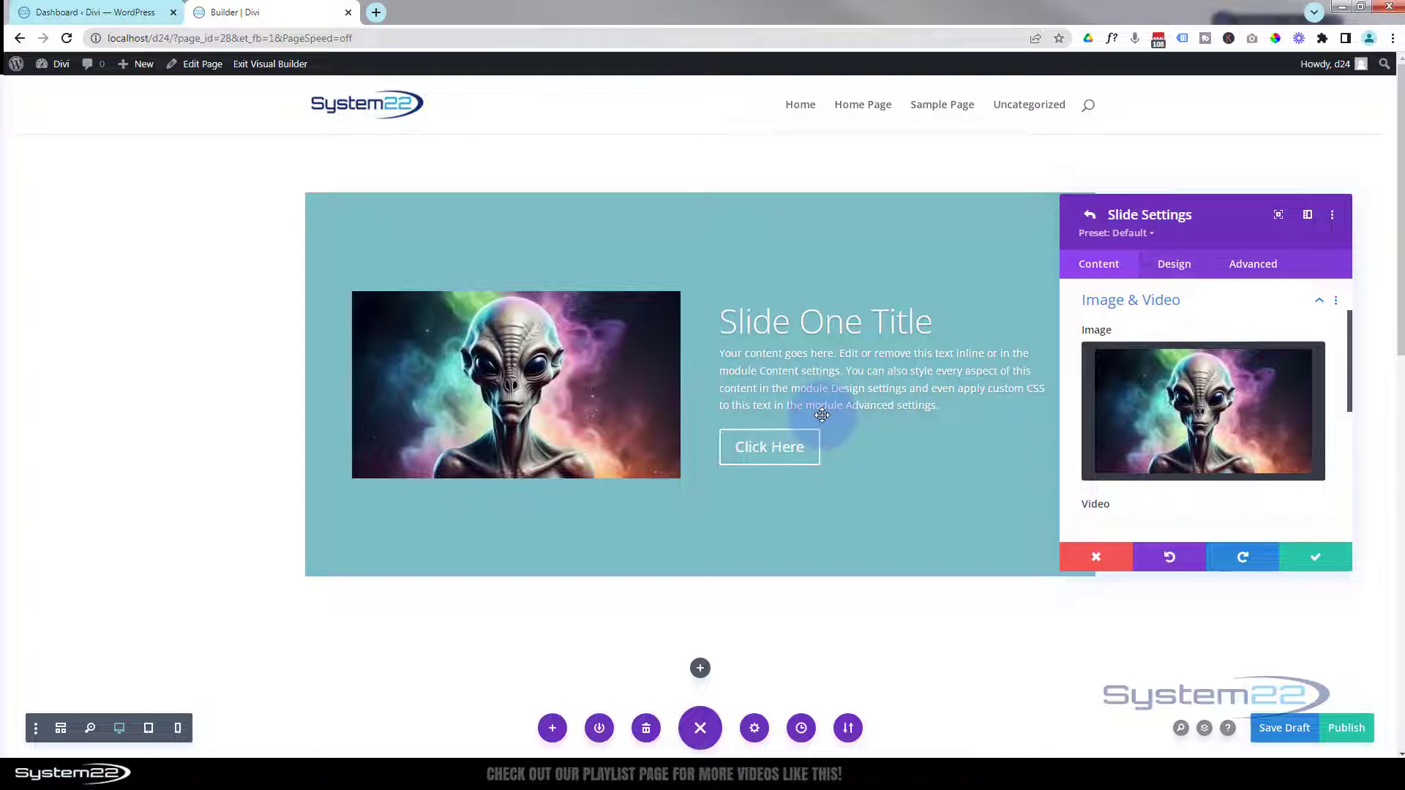
Step: Add pexels_videos_4513-720p.mp4 from the media library as the slide's video
{"action": "scroll", "coordinate": [1138, 400], "scroll_direction": "down", "scroll_amount": 2}
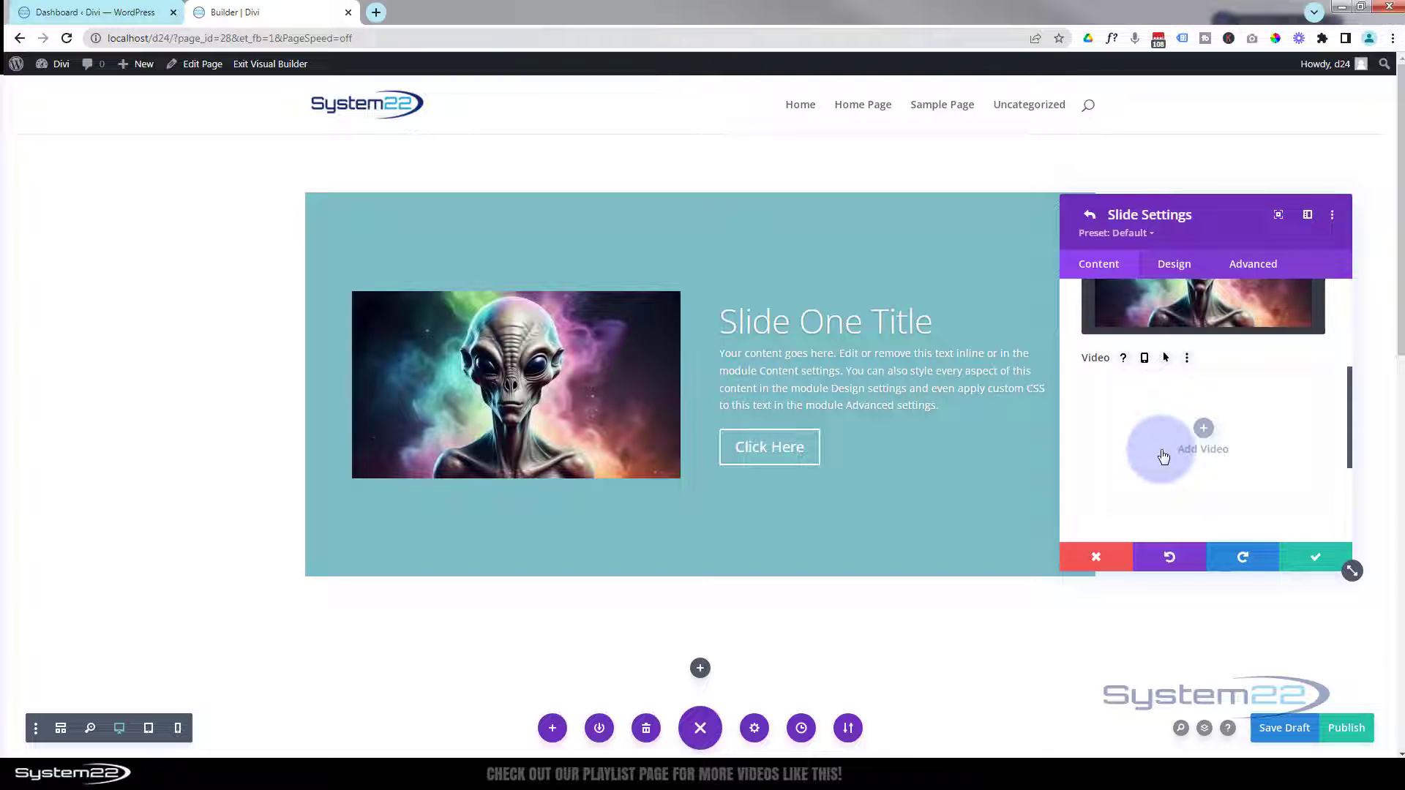
{"action": "left_click", "coordinate": [1203, 430]}
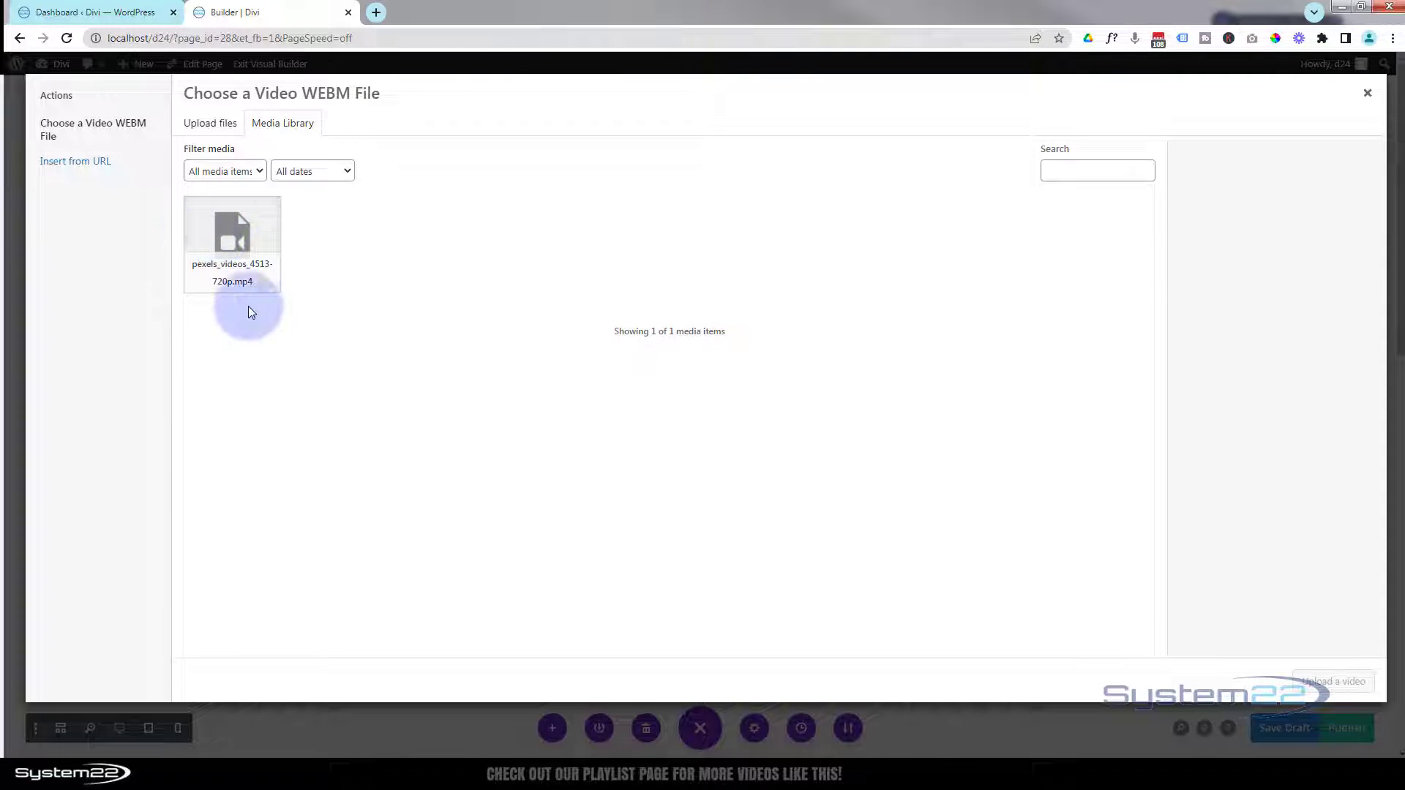
{"action": "left_click", "coordinate": [226, 241]}
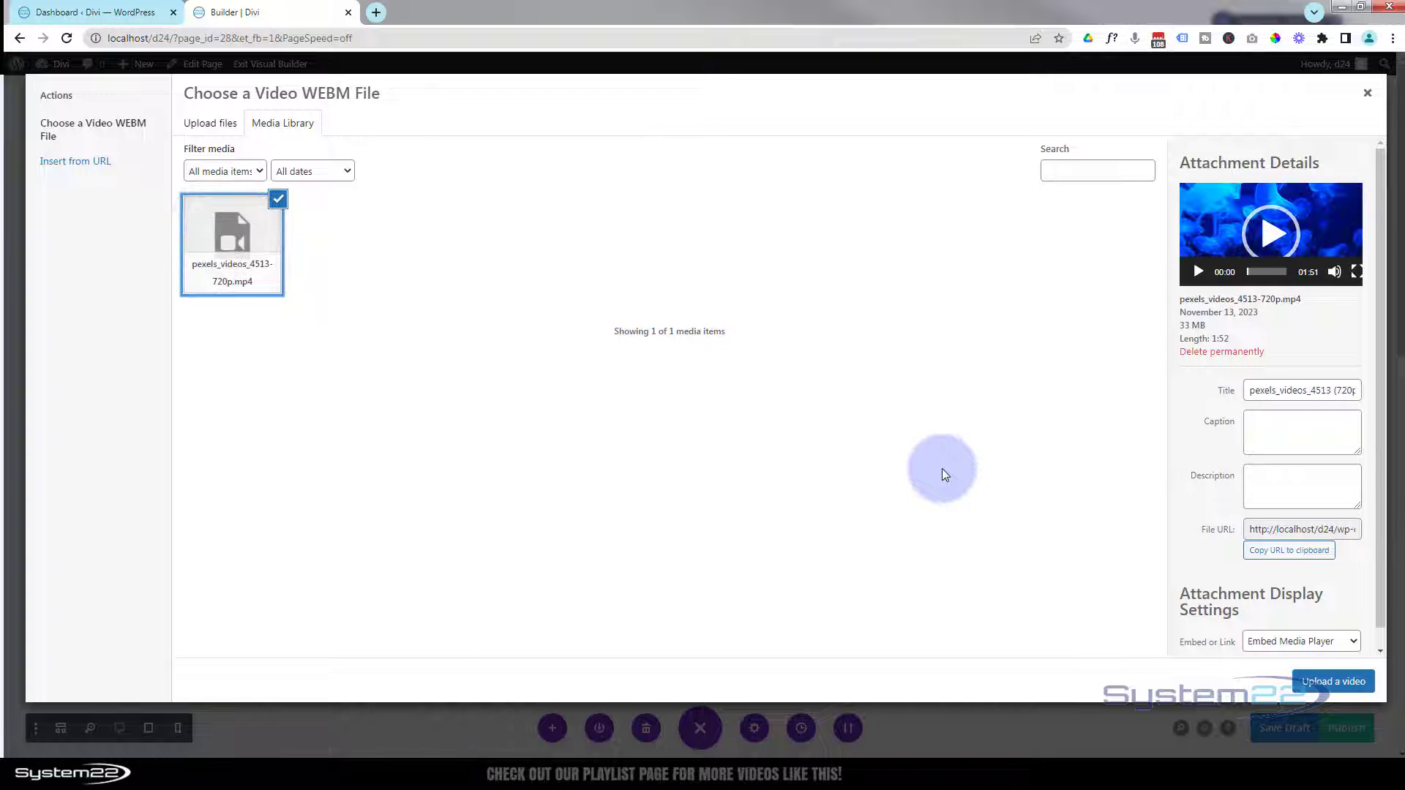
{"action": "left_click", "coordinate": [1334, 684]}
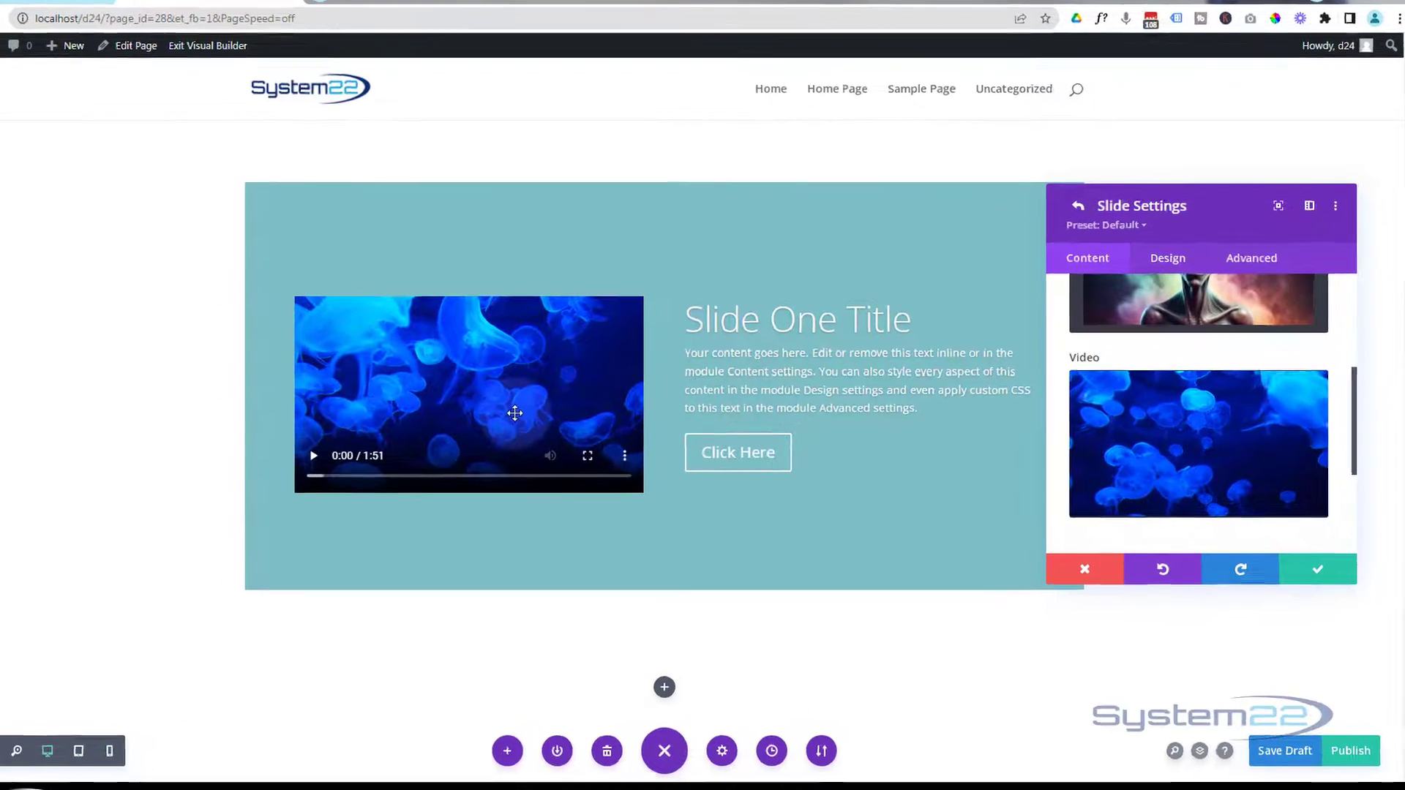
Step: Remove the jellyfish video and the alien image from the slide and collapse the image and video settings
{"action": "scroll", "coordinate": [1184, 514], "scroll_direction": "down", "scroll_amount": 2}
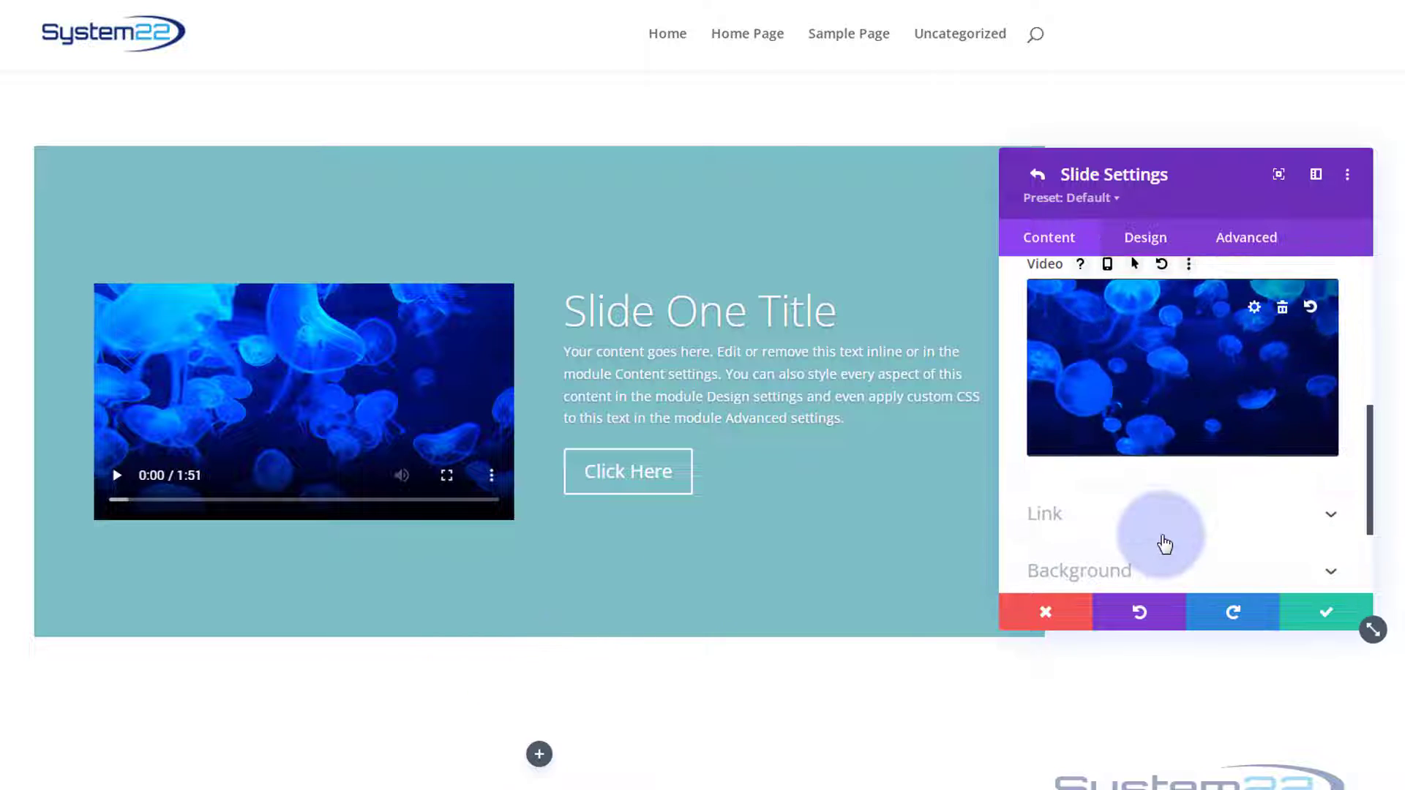
{"action": "scroll", "coordinate": [1164, 543], "scroll_direction": "down", "scroll_amount": 1}
{"action": "scroll", "coordinate": [1164, 543], "scroll_direction": "up", "scroll_amount": 3}
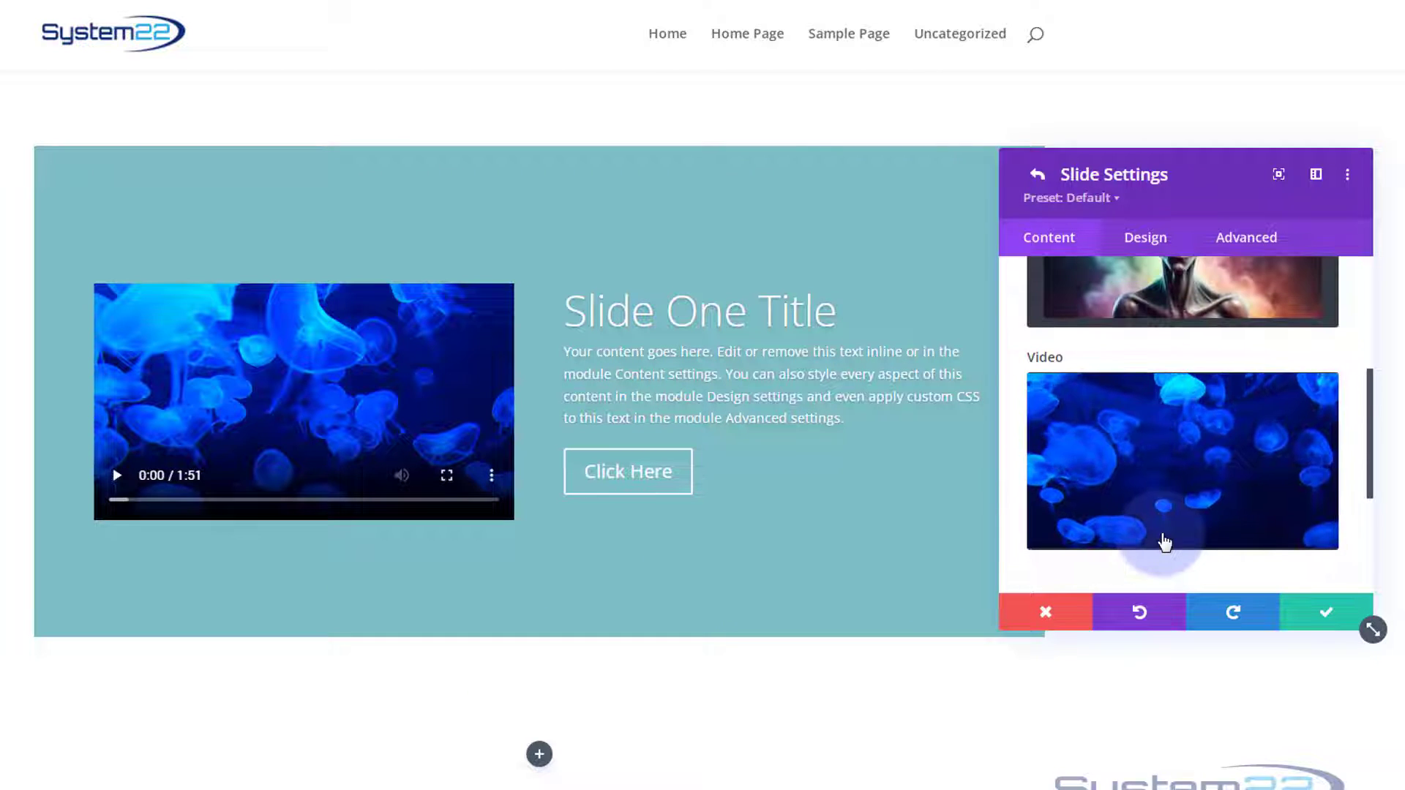
{"action": "mouse_move", "coordinate": [1091, 495]}
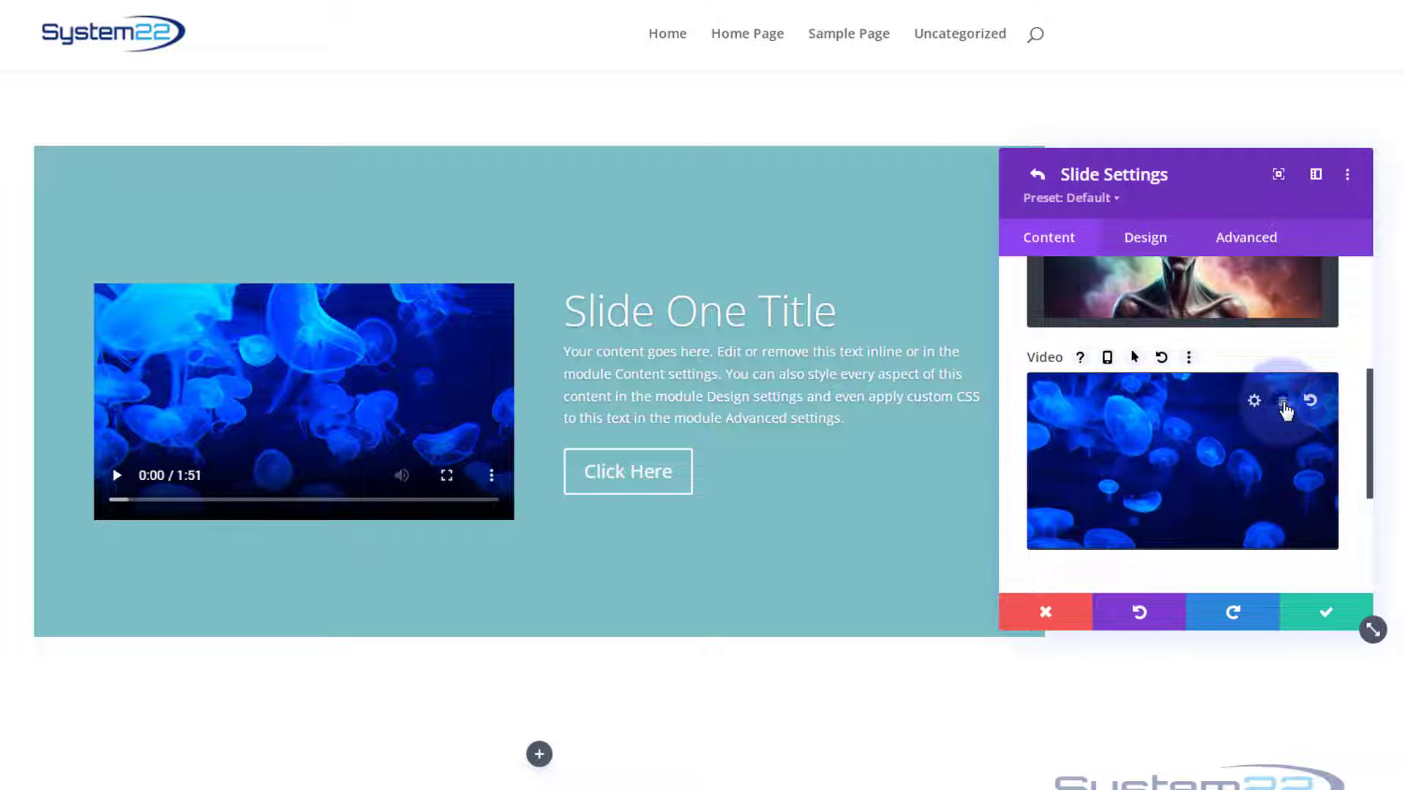
{"action": "left_click", "coordinate": [1284, 403]}
{"action": "scroll", "coordinate": [1236, 476], "scroll_direction": "up", "scroll_amount": 4}
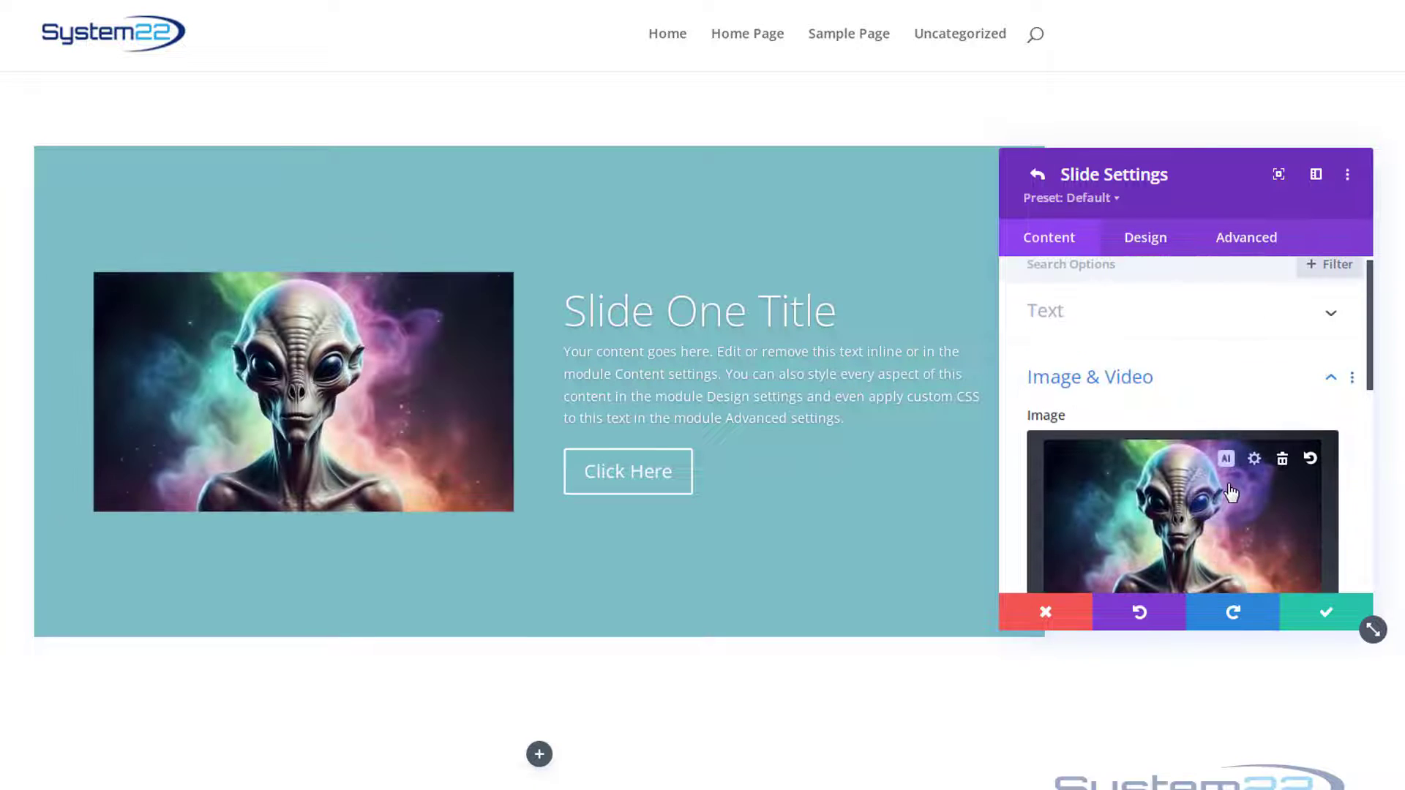
{"action": "scroll", "coordinate": [1244, 461], "scroll_direction": "down", "scroll_amount": 2}
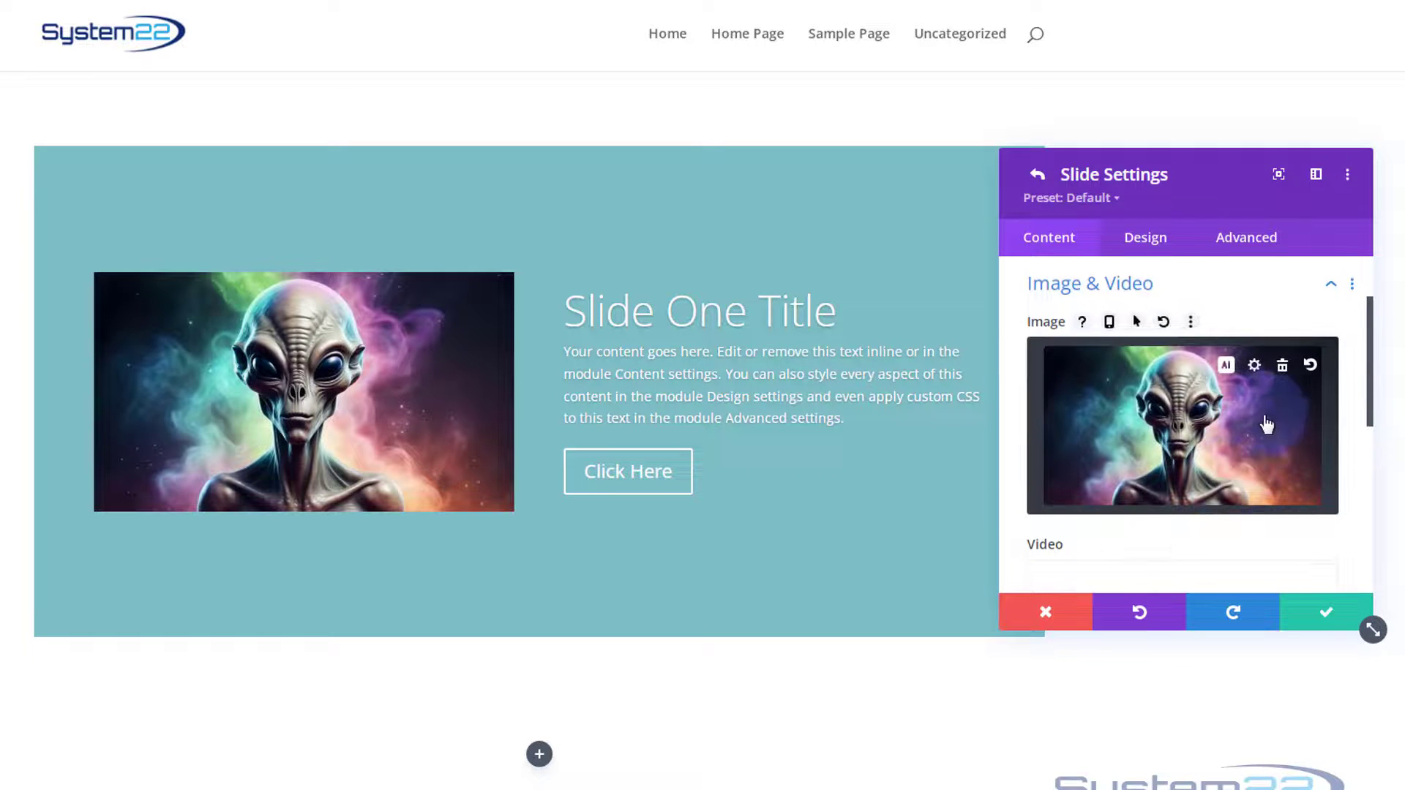
{"action": "left_click", "coordinate": [1284, 370]}
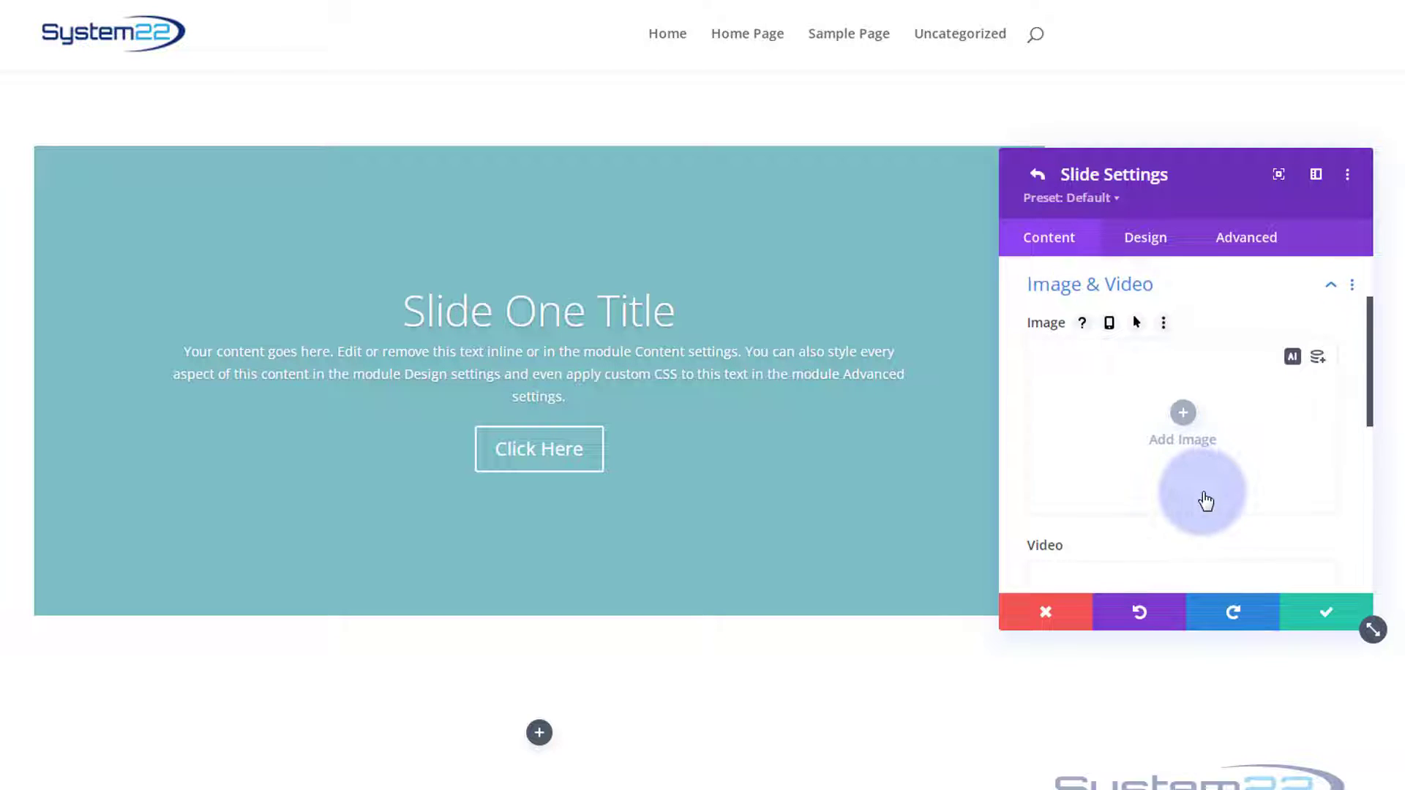
{"action": "scroll", "coordinate": [1207, 502], "scroll_direction": "up", "scroll_amount": 2}
{"action": "left_click", "coordinate": [1182, 392]}
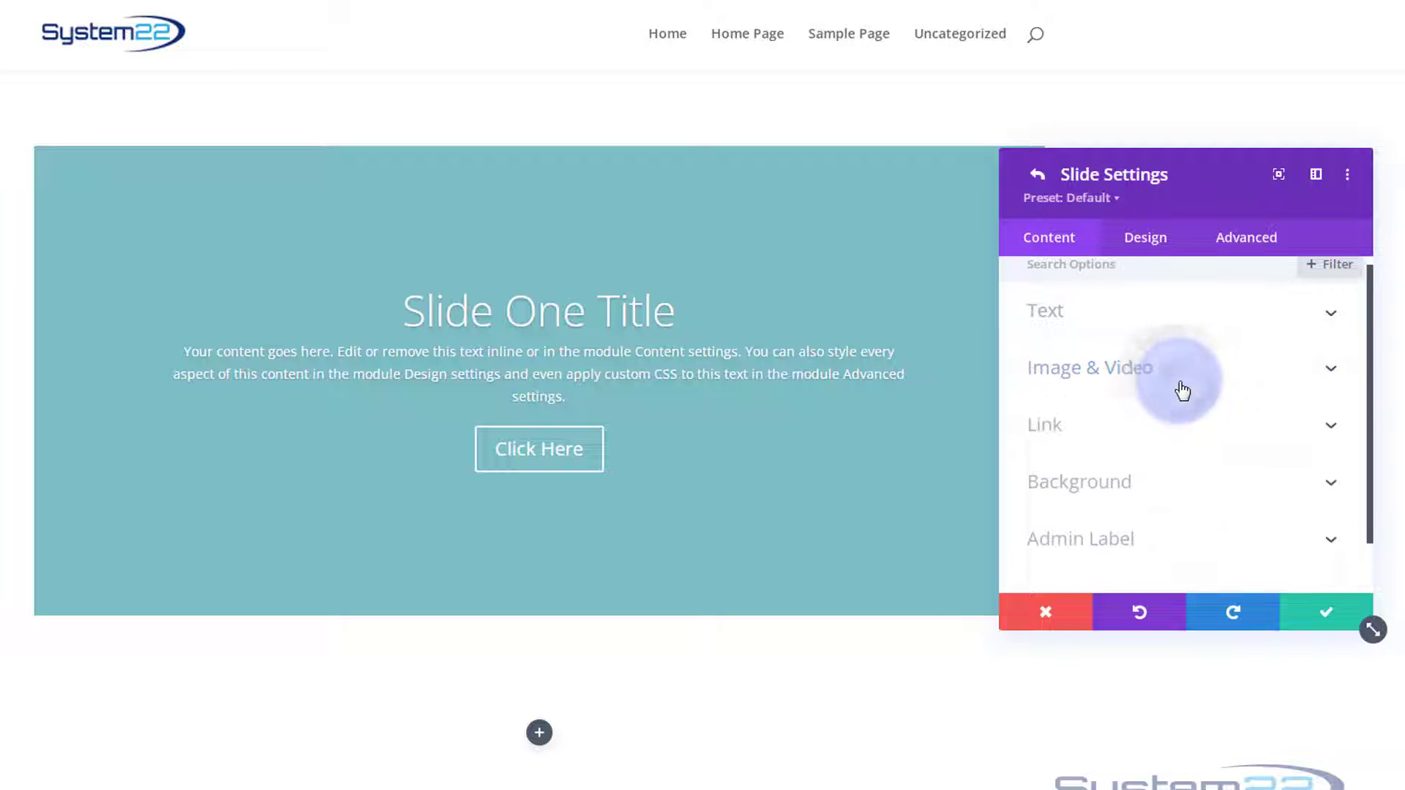
Step: Review the slide's button and module link settings, including the target options for the button link
{"action": "left_click", "coordinate": [1145, 429]}
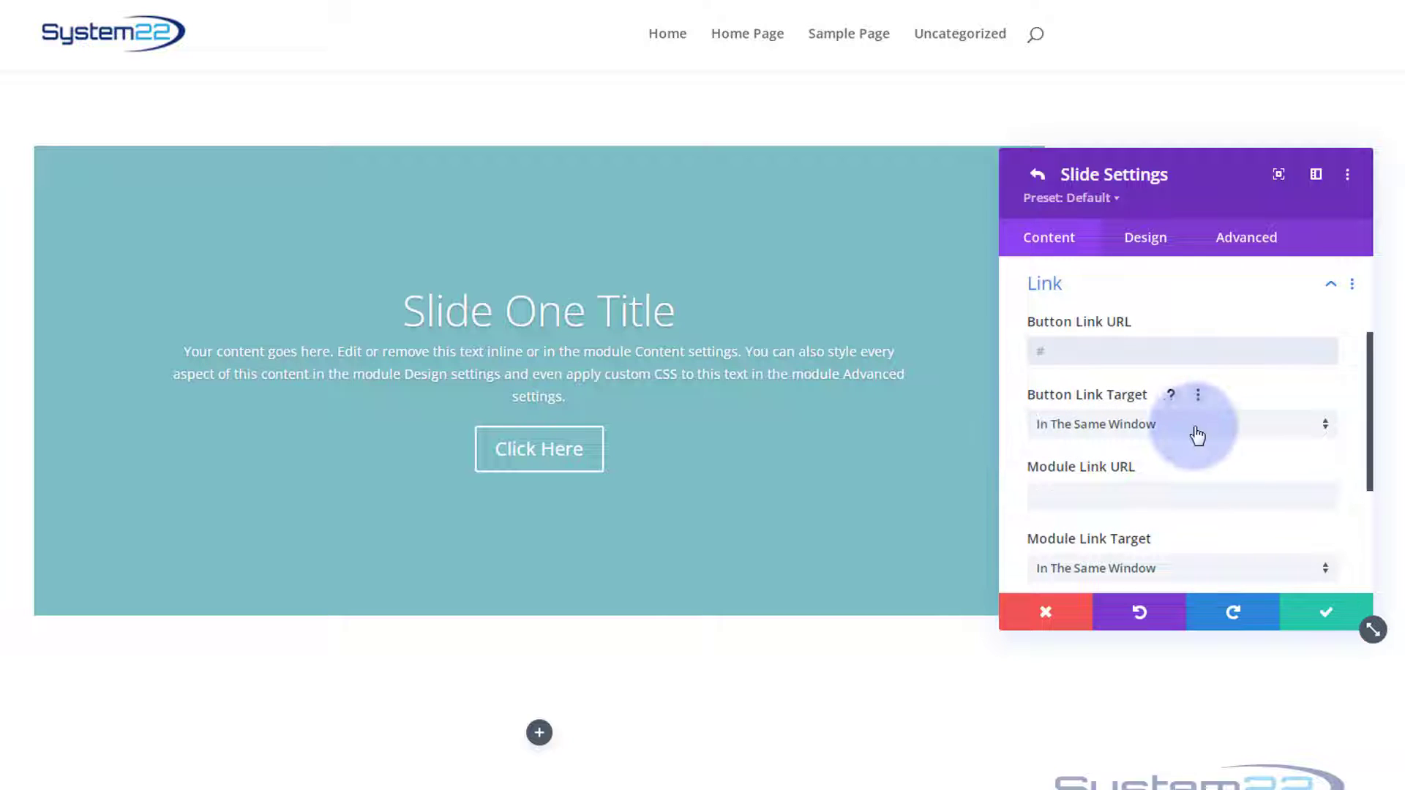
{"action": "left_click", "coordinate": [1194, 434]}
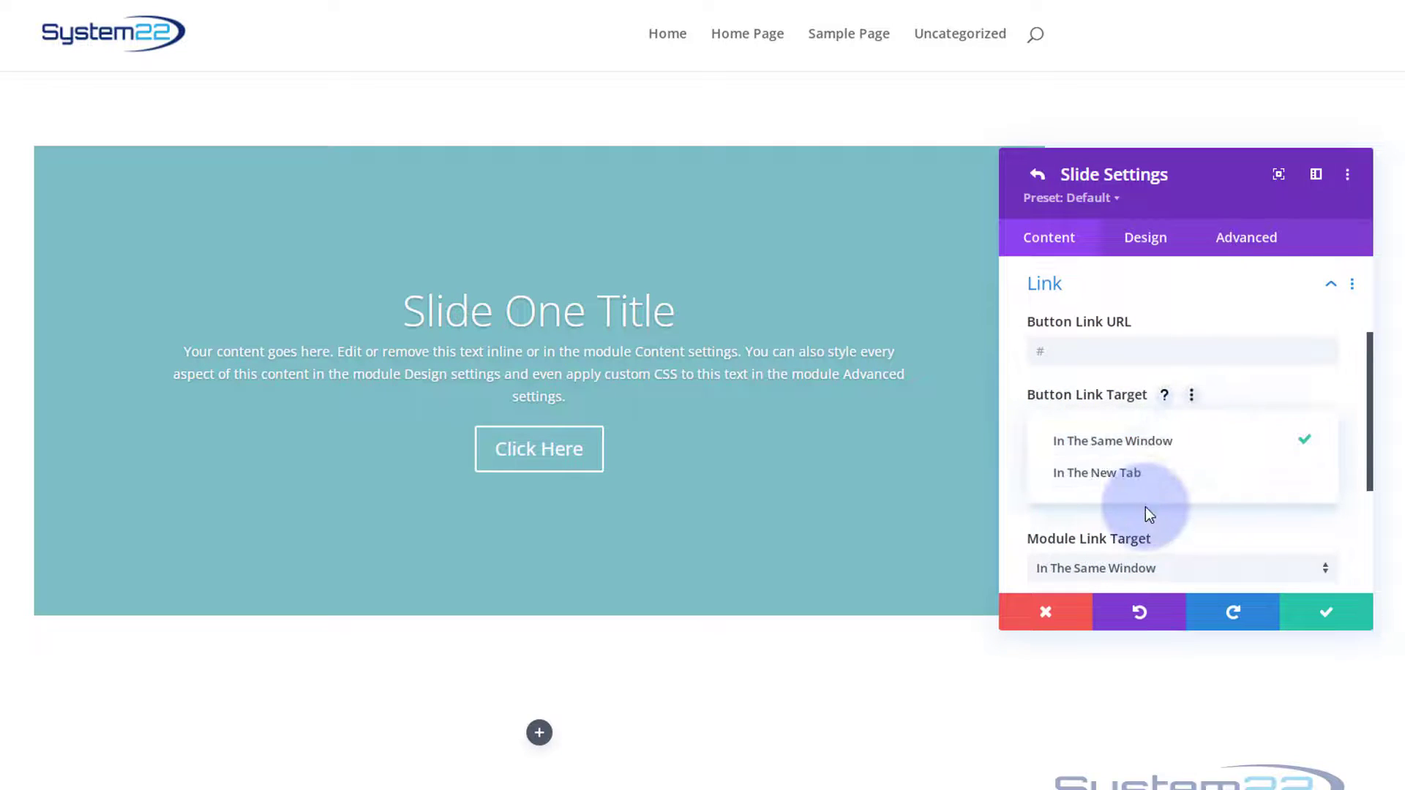
{"action": "left_click", "coordinate": [1021, 439]}
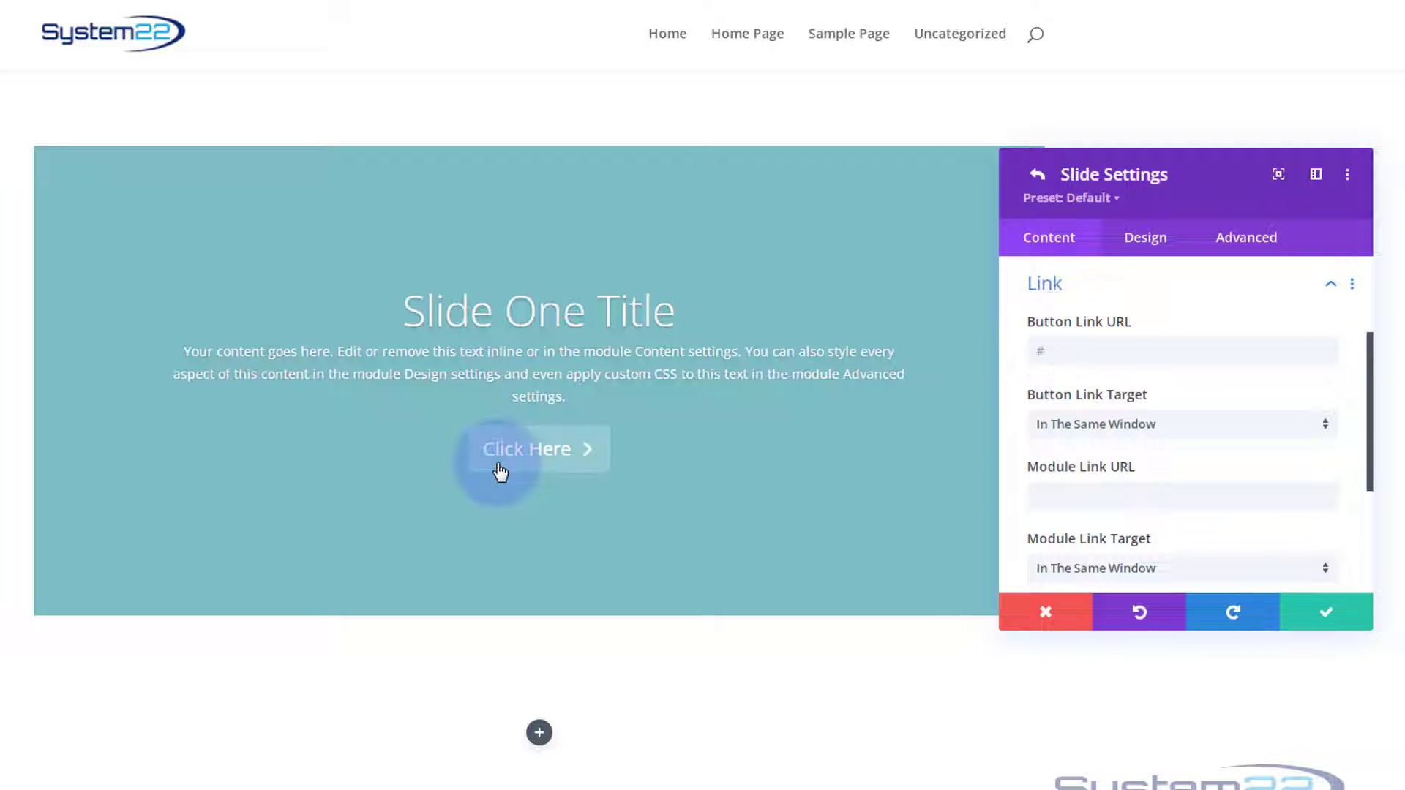
{"action": "scroll", "coordinate": [1018, 415], "scroll_direction": "down", "scroll_amount": 2}
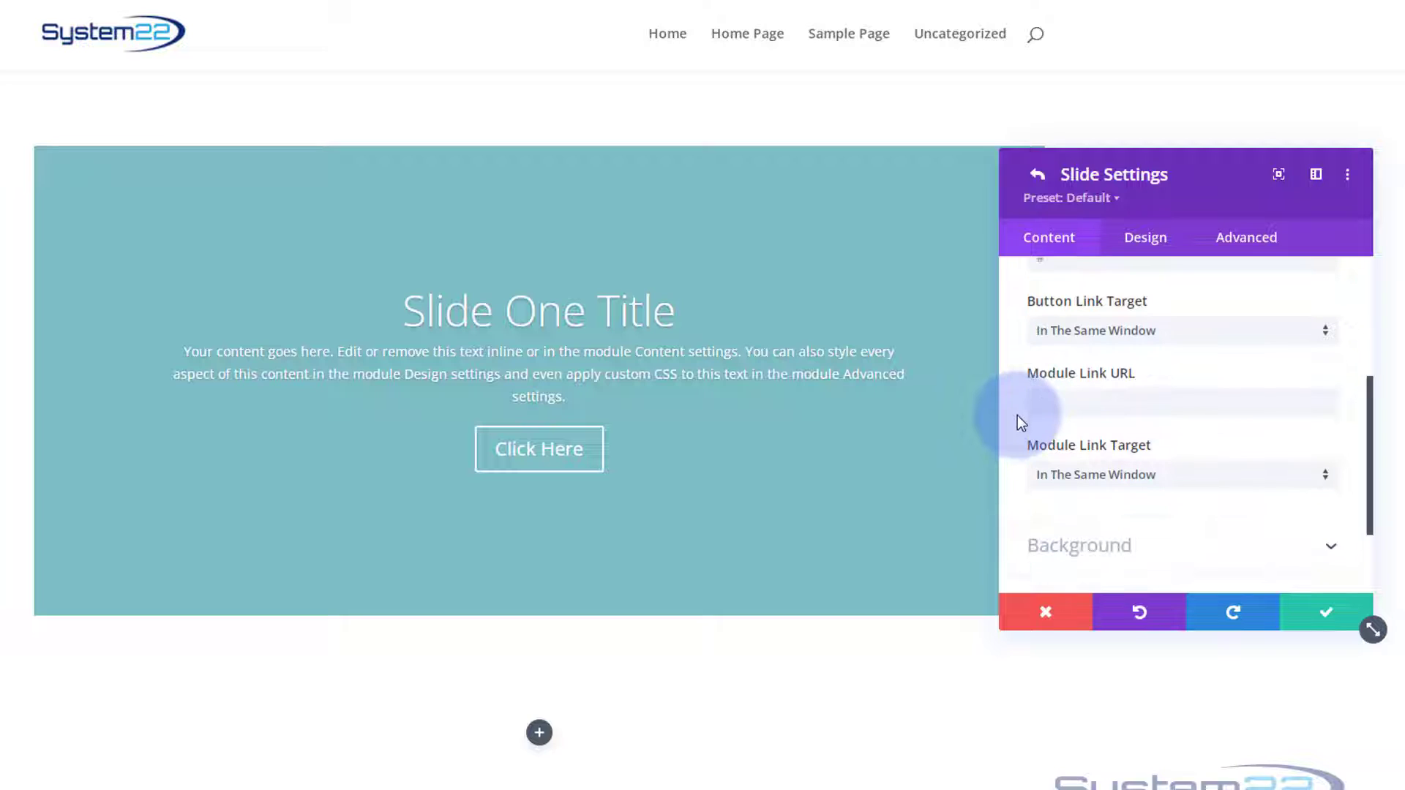
{"action": "scroll", "coordinate": [1022, 414], "scroll_direction": "down", "scroll_amount": 2}
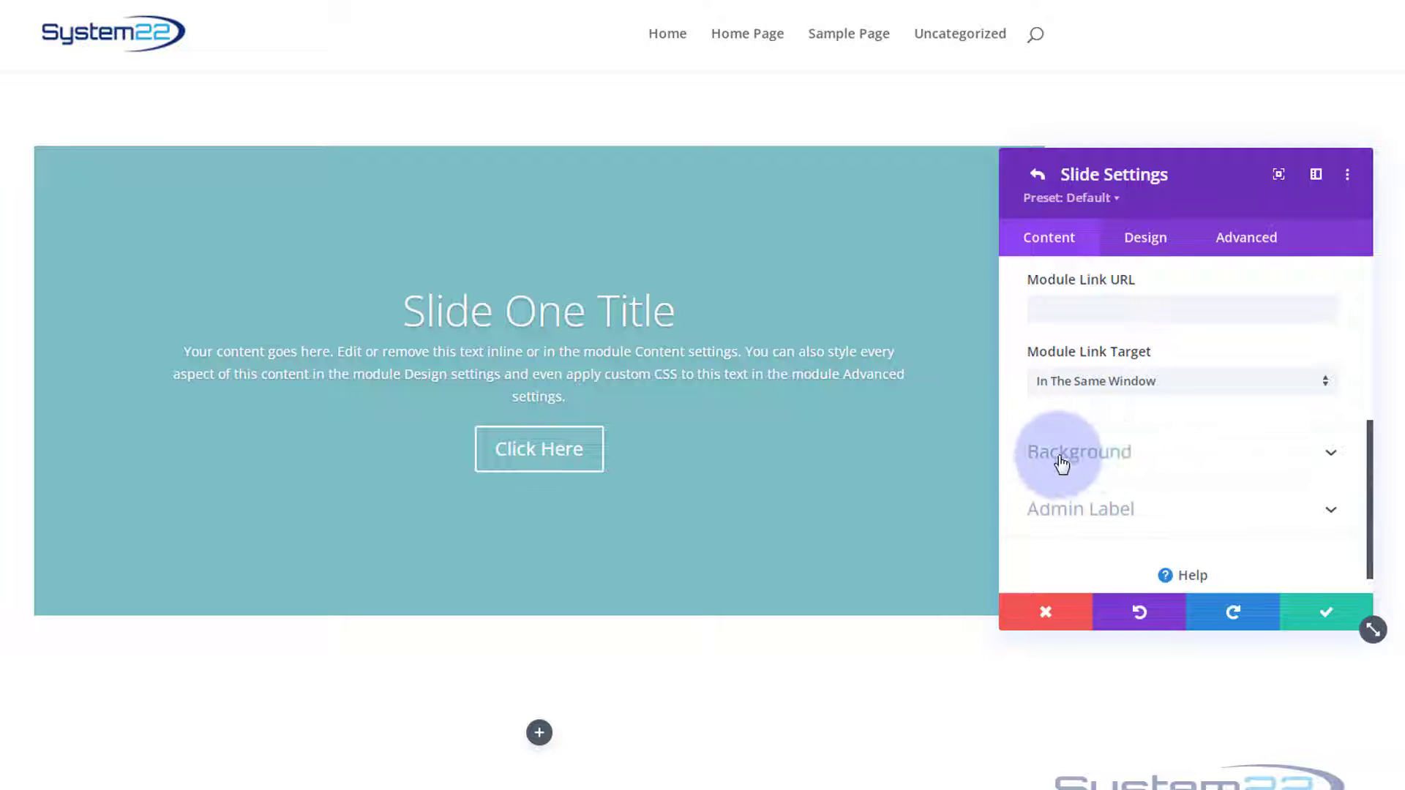
Step: Set the colourful nebula picture from the media library as the slide's background image
{"action": "left_click", "coordinate": [1100, 457]}
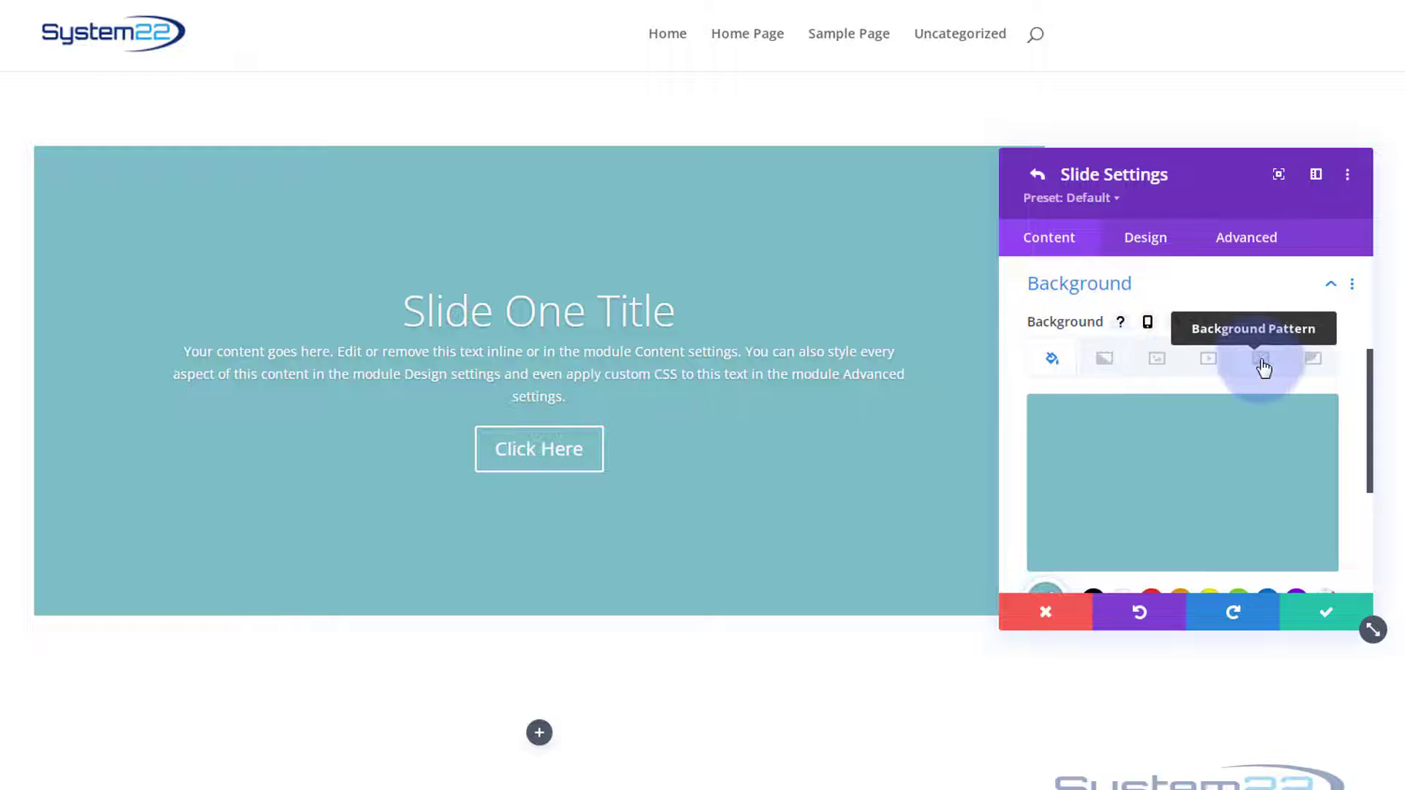
{"action": "mouse_move", "coordinate": [1168, 563]}
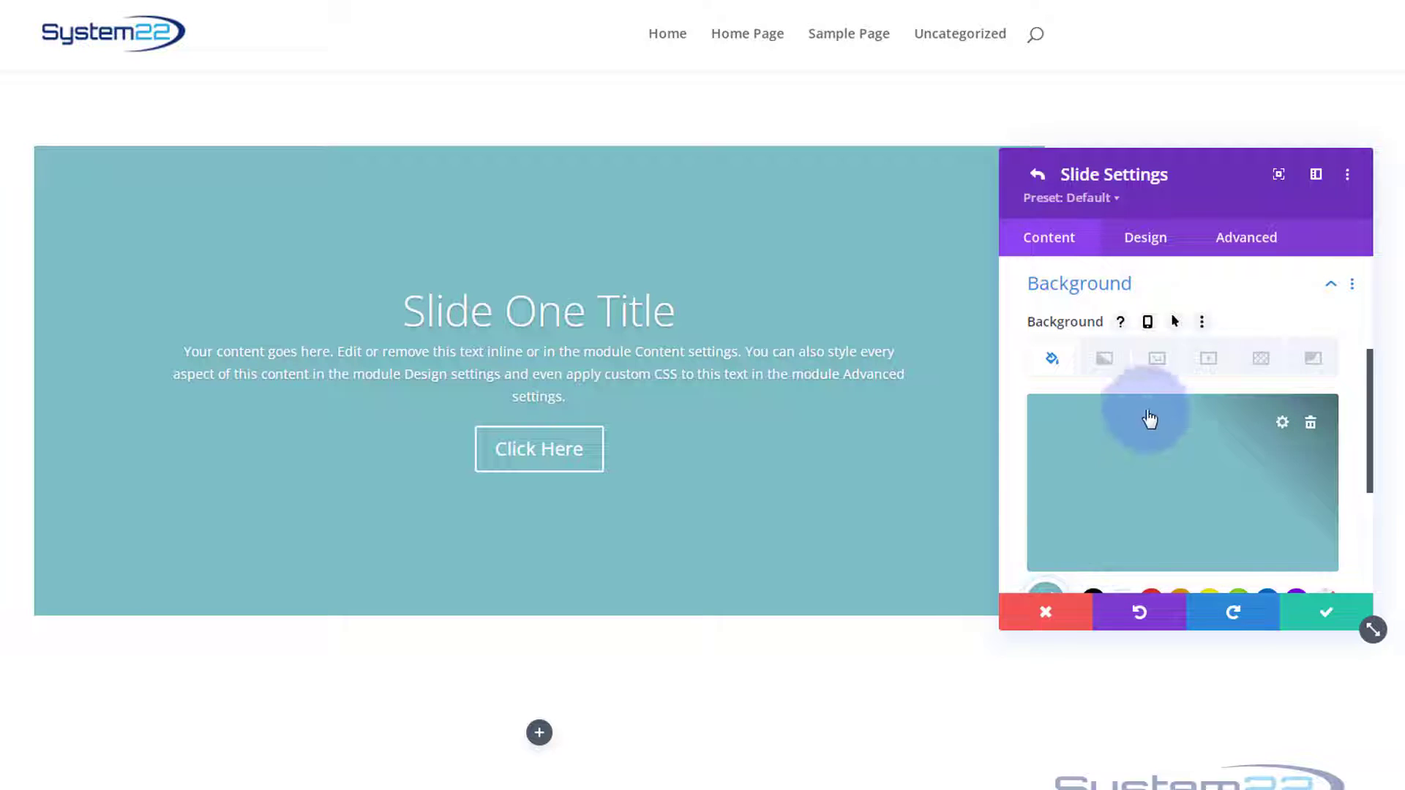
{"action": "left_click", "coordinate": [1158, 362]}
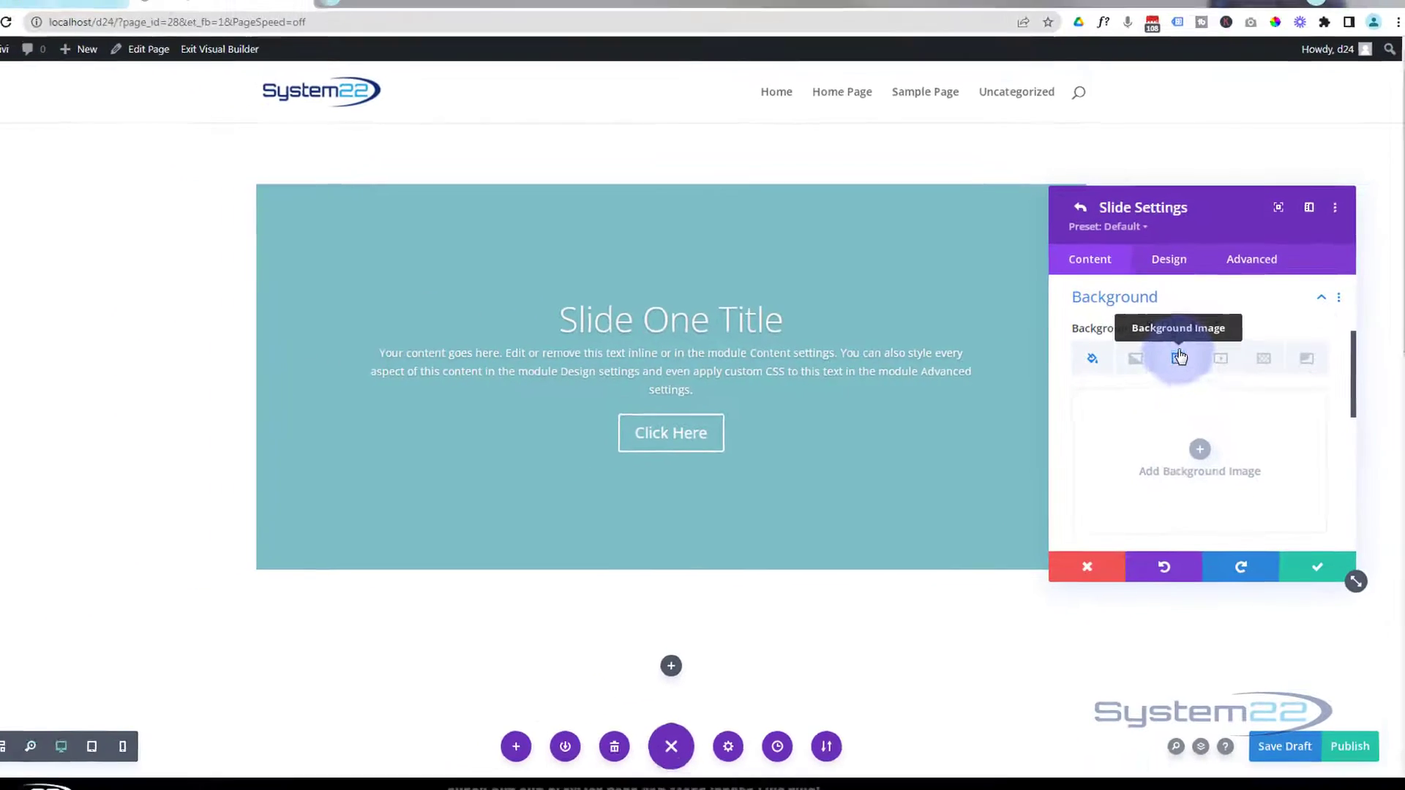
{"action": "left_click", "coordinate": [1204, 446]}
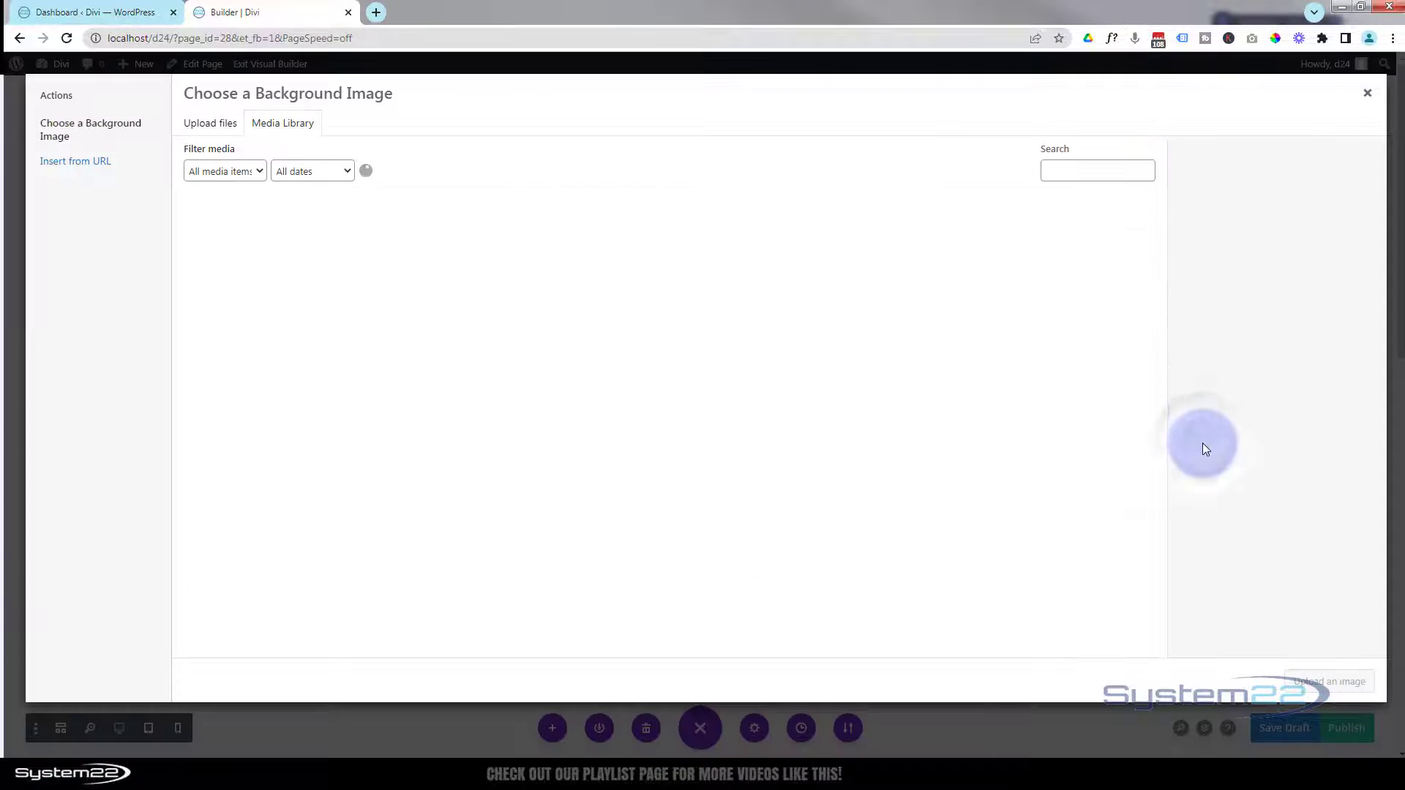
{"action": "left_click", "coordinate": [233, 245]}
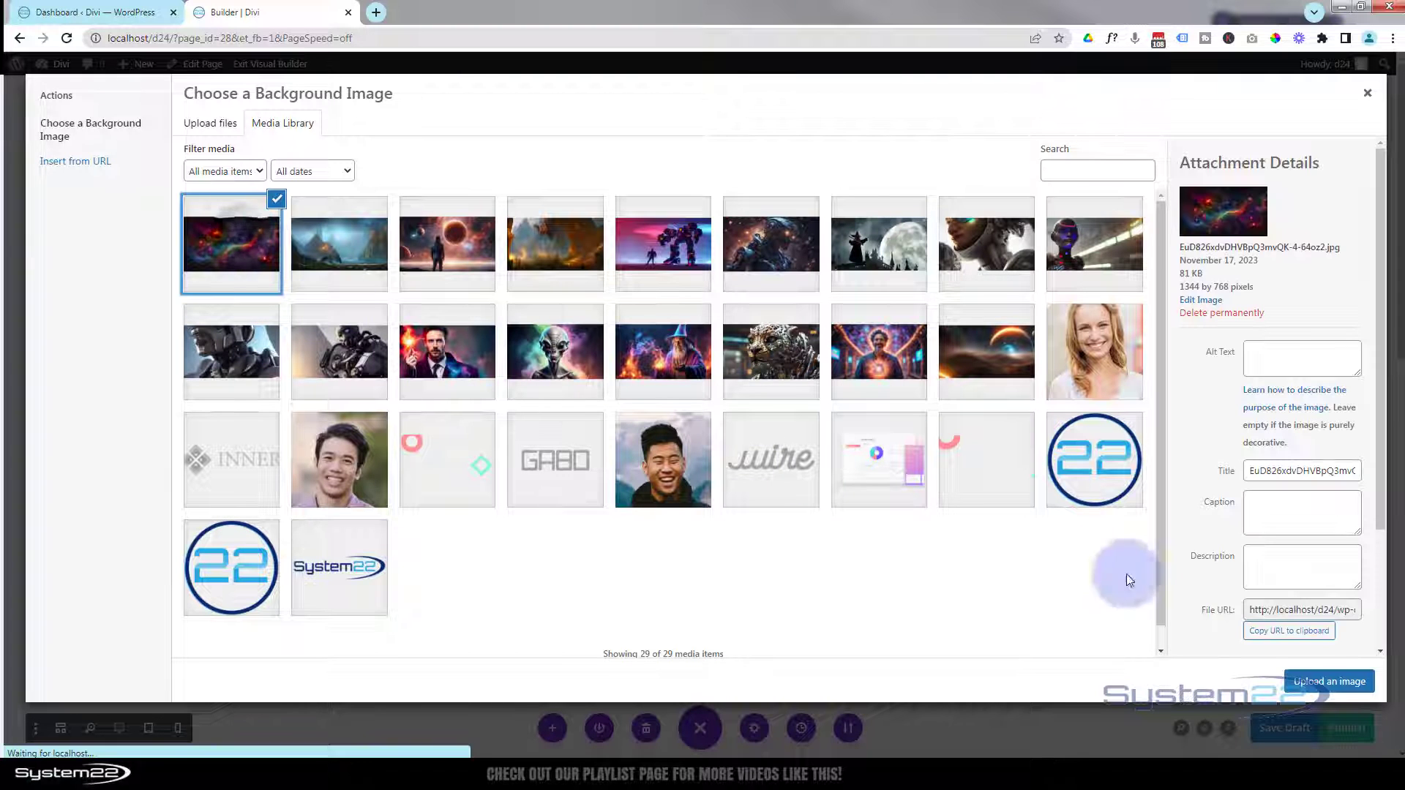
{"action": "left_click", "coordinate": [1349, 688]}
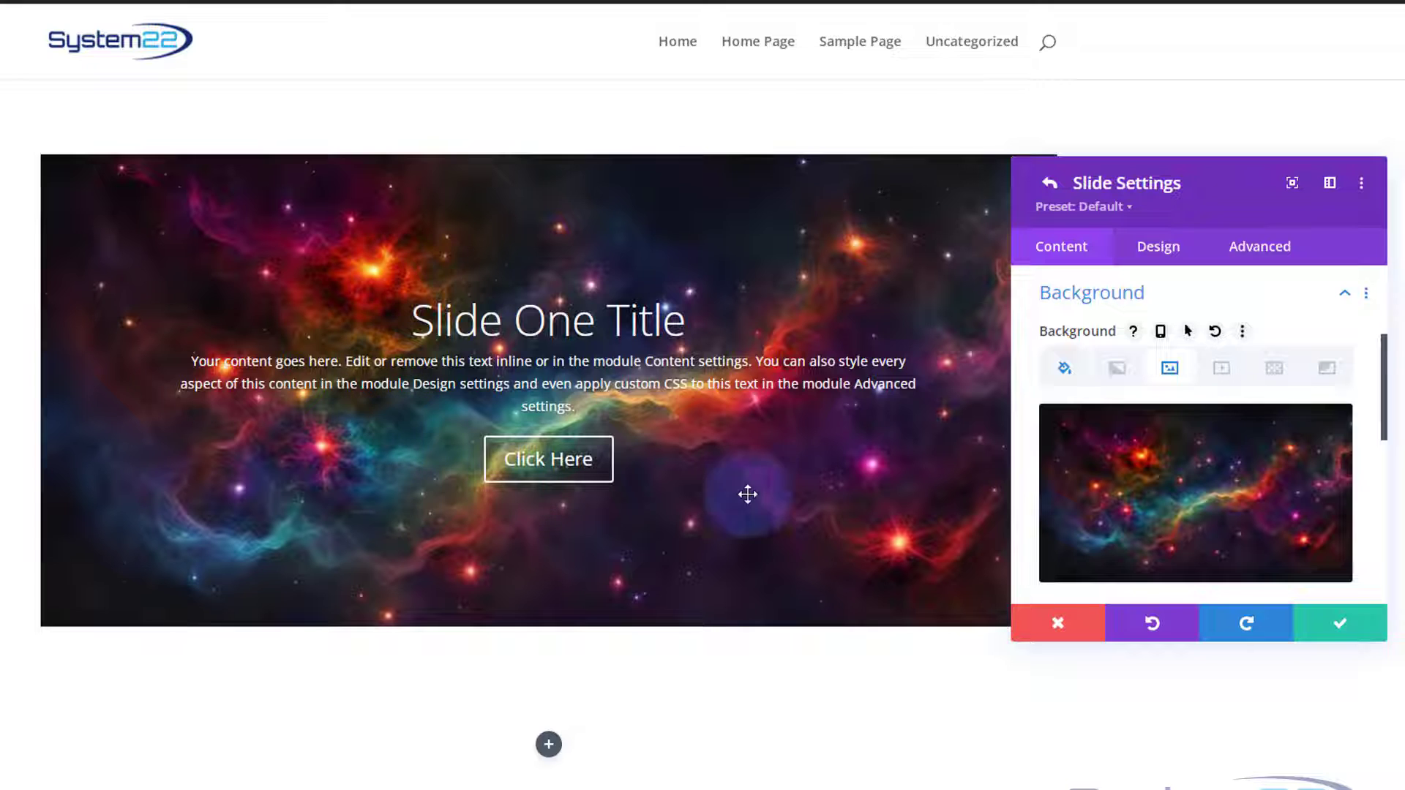
Step: Enable the parallax effect on the slide's background image and preview its movement on the page
{"action": "mouse_move", "coordinate": [1154, 493]}
{"action": "scroll", "coordinate": [1157, 495], "scroll_direction": "down", "scroll_amount": 1}
{"action": "scroll", "coordinate": [1156, 495], "scroll_direction": "down", "scroll_amount": 1}
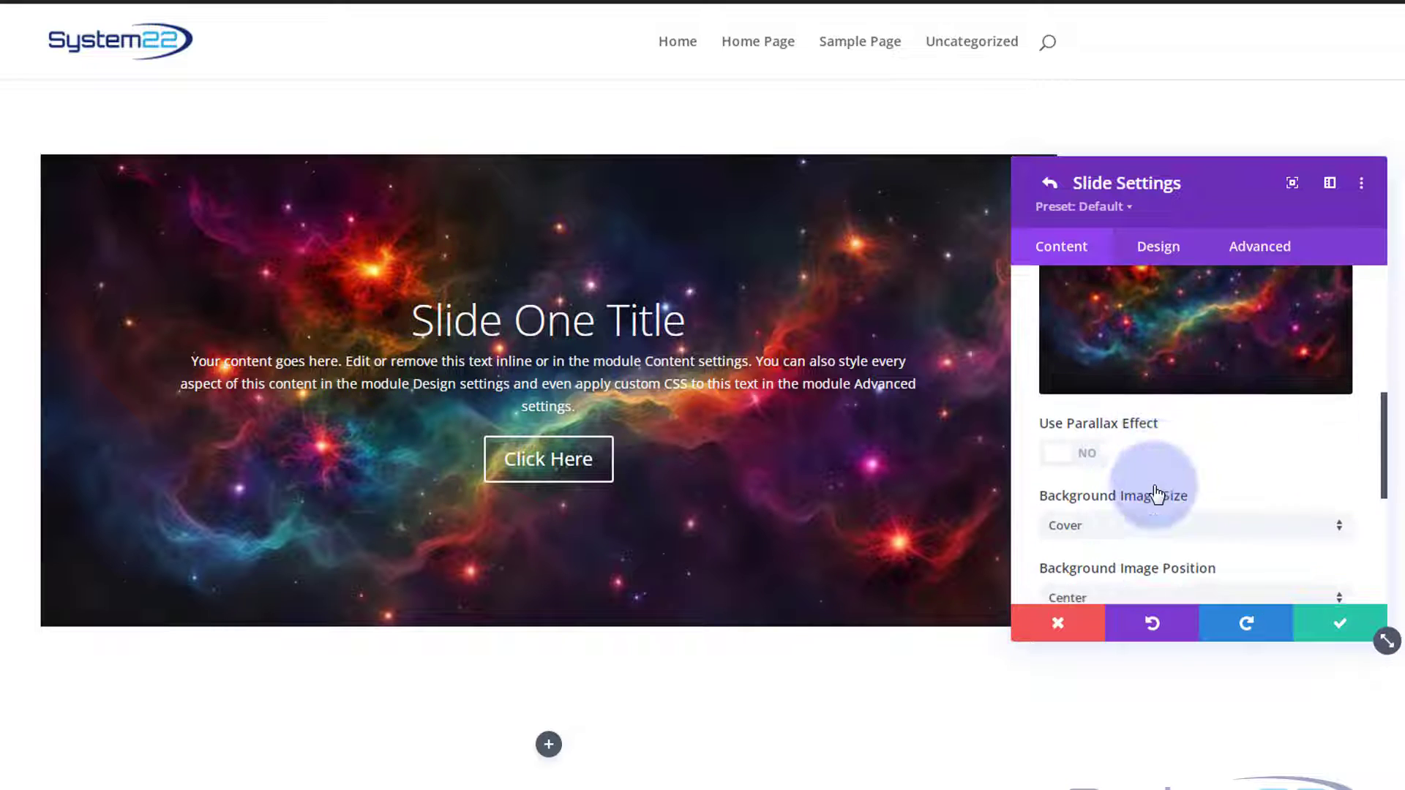
{"action": "left_click", "coordinate": [1089, 455]}
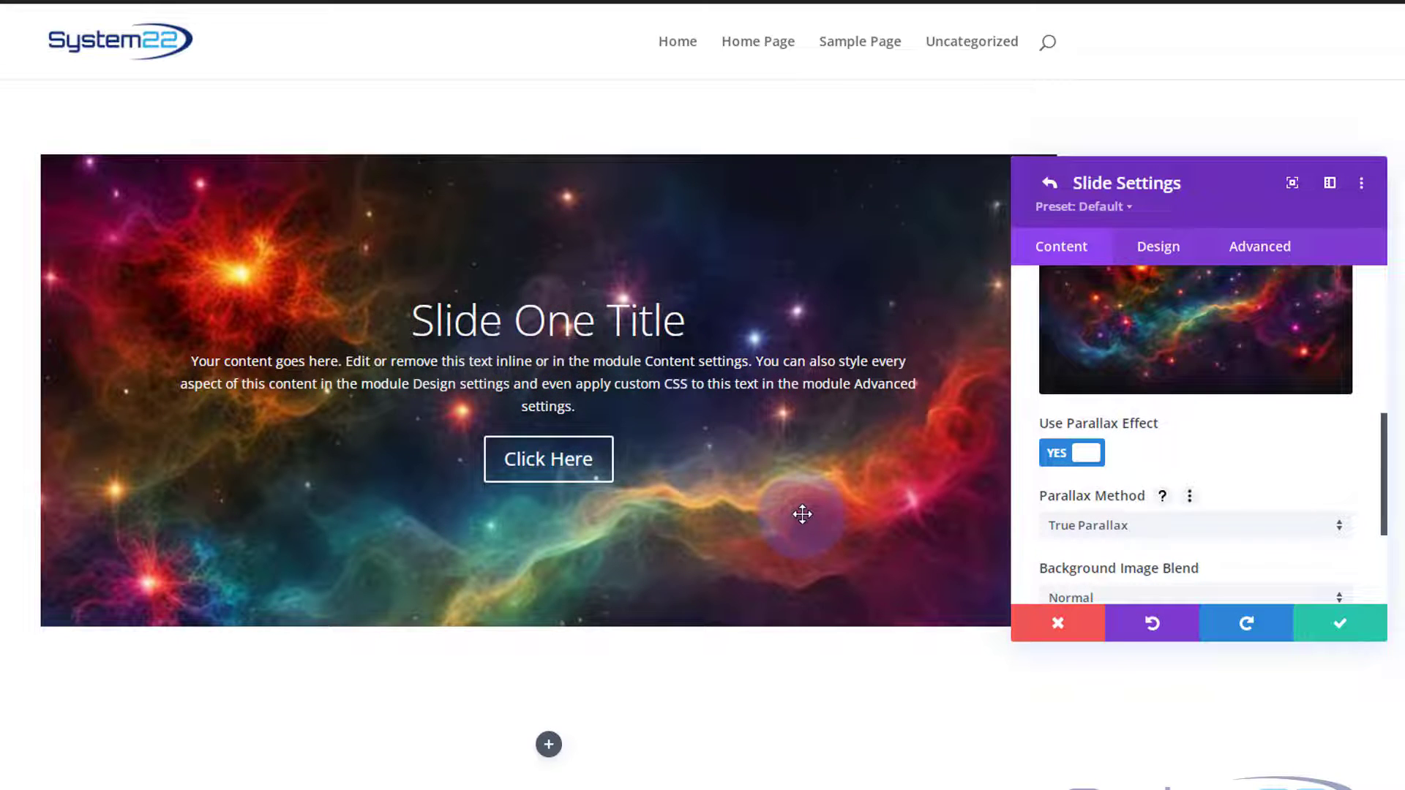
{"action": "scroll", "coordinate": [802, 515], "scroll_direction": "down", "scroll_amount": 4}
{"action": "scroll", "coordinate": [802, 514], "scroll_direction": "up", "scroll_amount": 4}
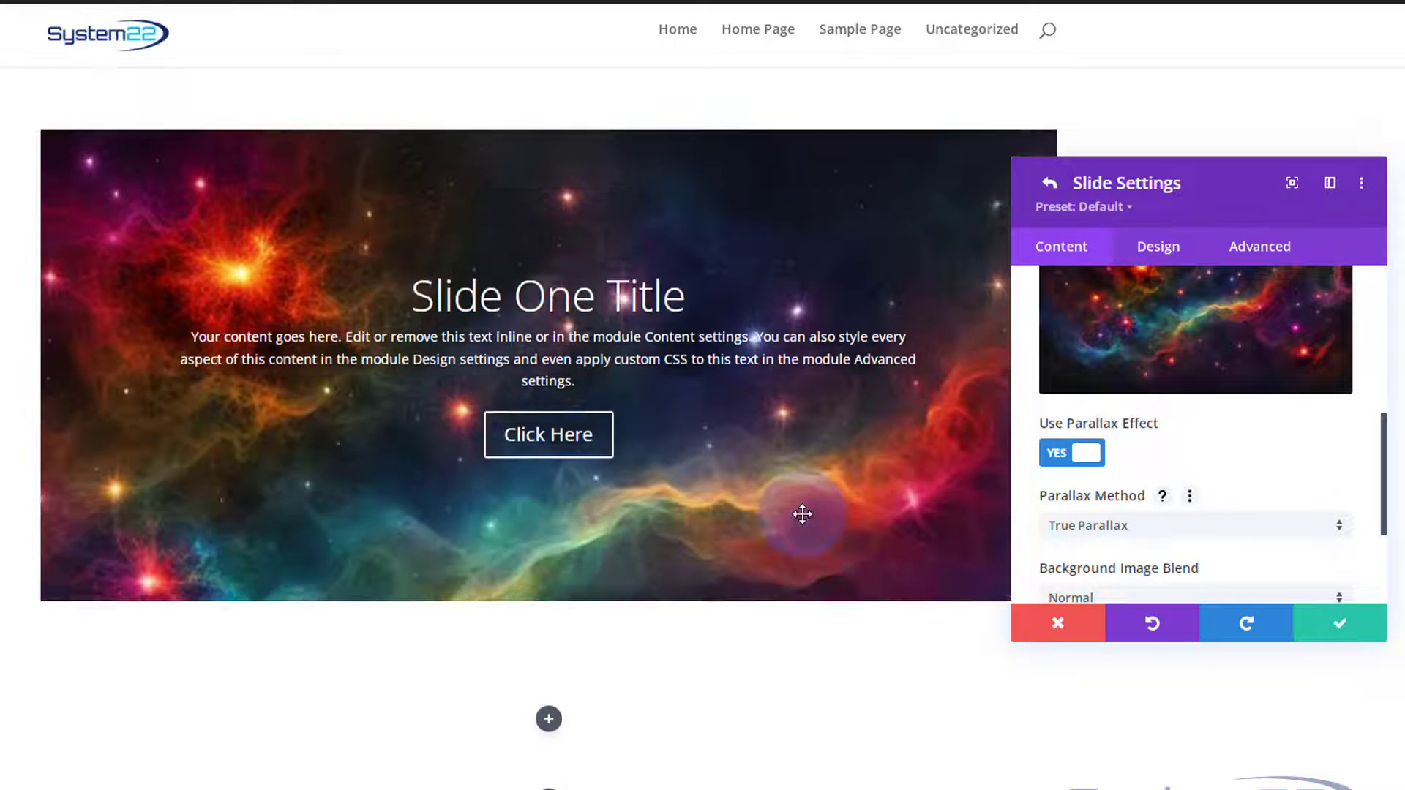
{"action": "scroll", "coordinate": [802, 515], "scroll_direction": "down", "scroll_amount": 5}
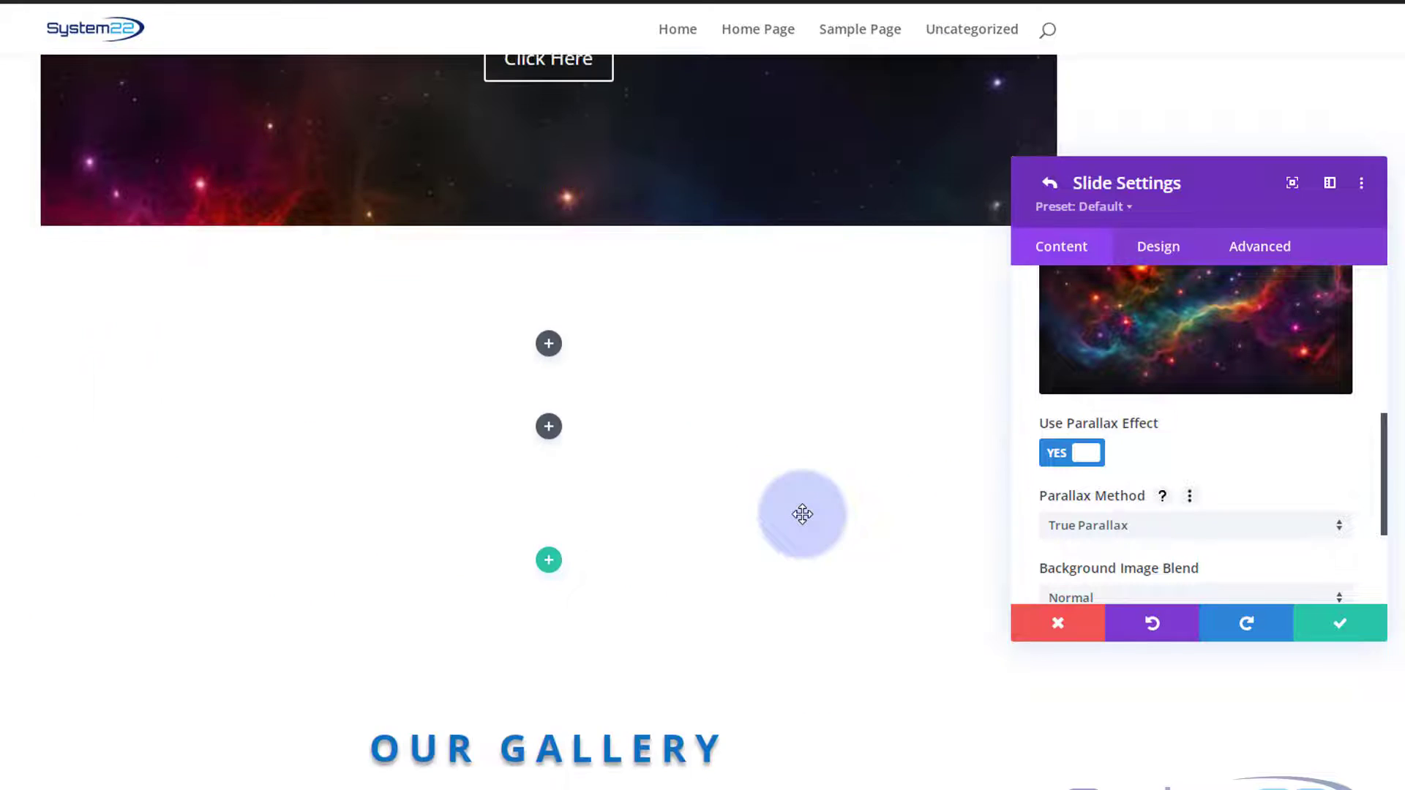
{"action": "scroll", "coordinate": [802, 515], "scroll_direction": "up", "scroll_amount": 5}
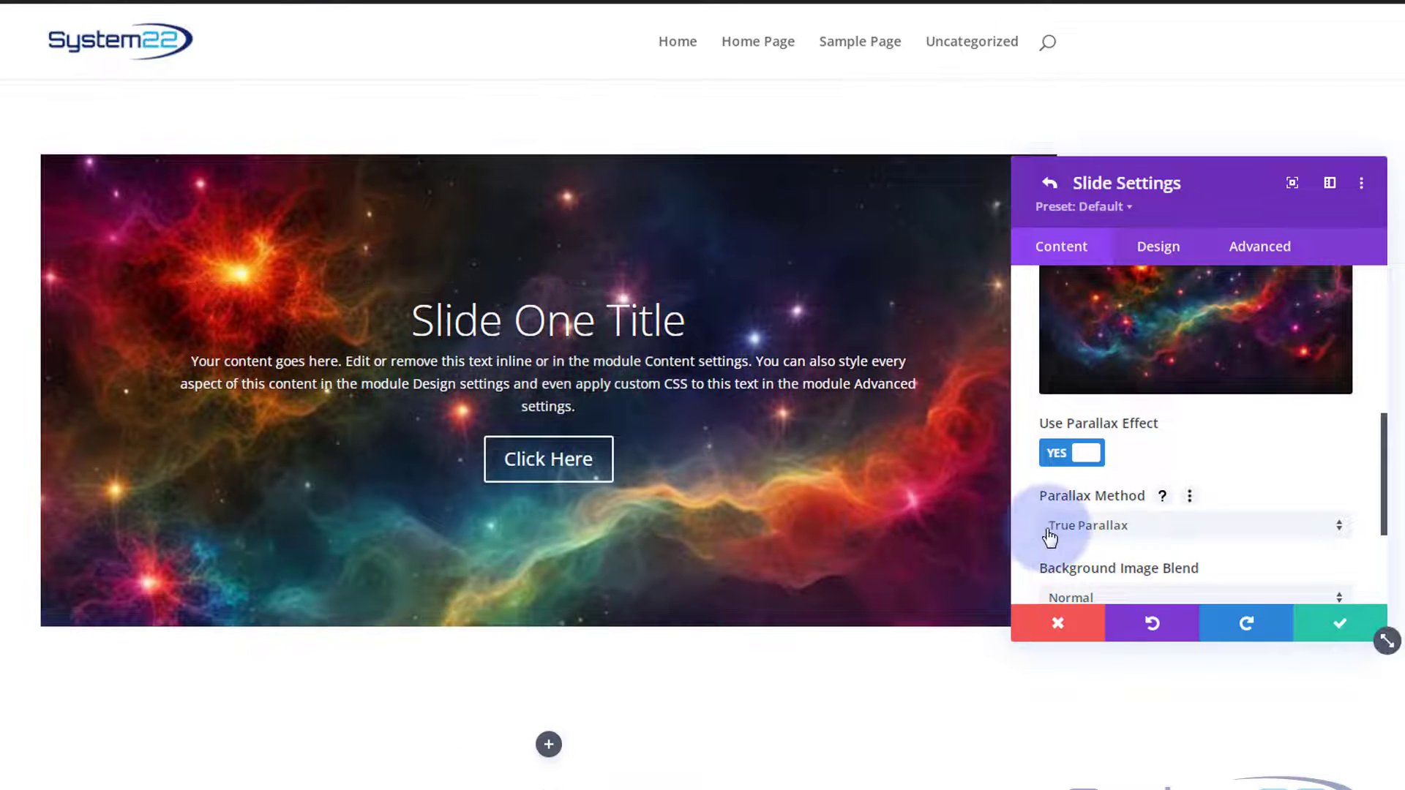
Step: Try the CSS parallax method on the slide's background image and preview its movement on the page
{"action": "left_click", "coordinate": [1133, 532]}
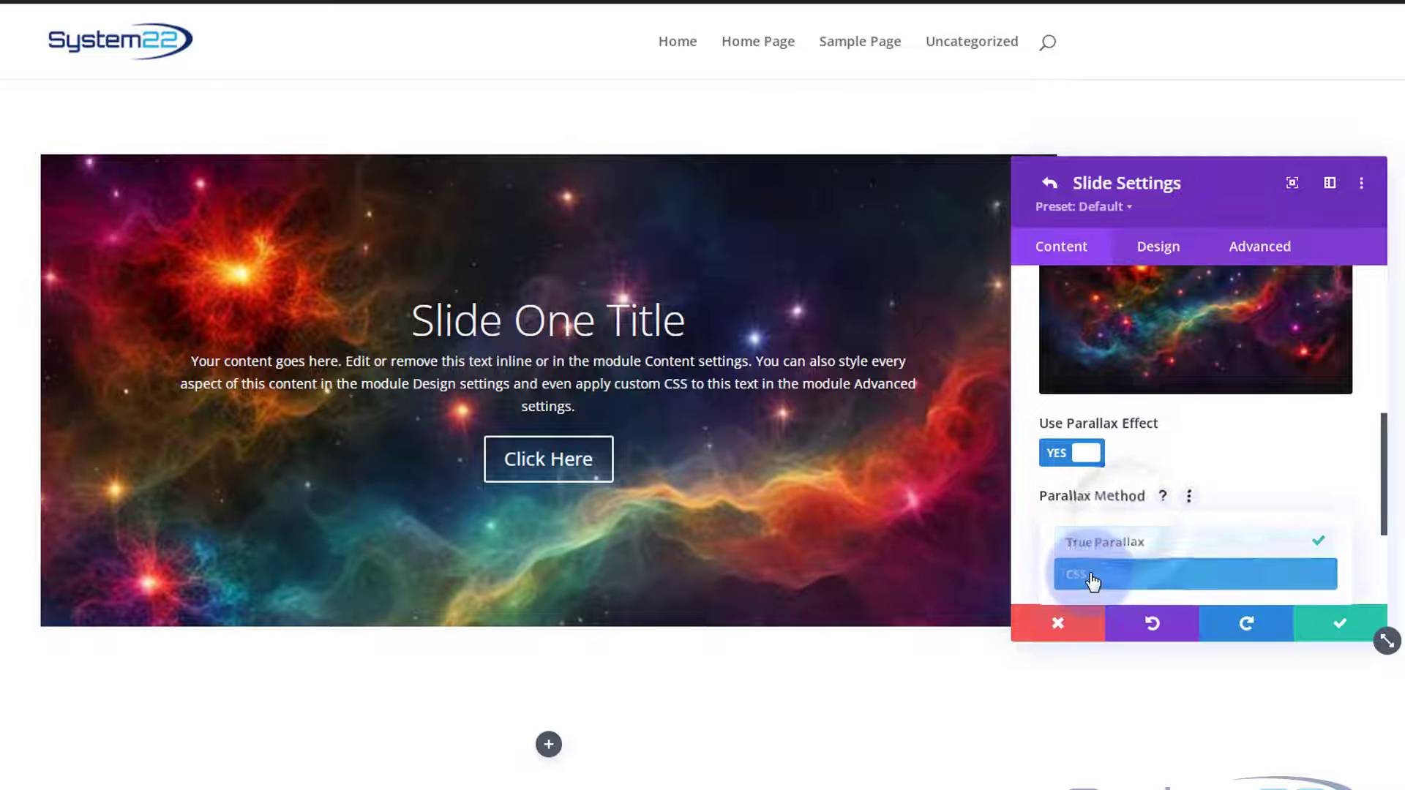
{"action": "left_click", "coordinate": [1090, 574]}
{"action": "scroll", "coordinate": [772, 508], "scroll_direction": "down", "scroll_amount": 4}
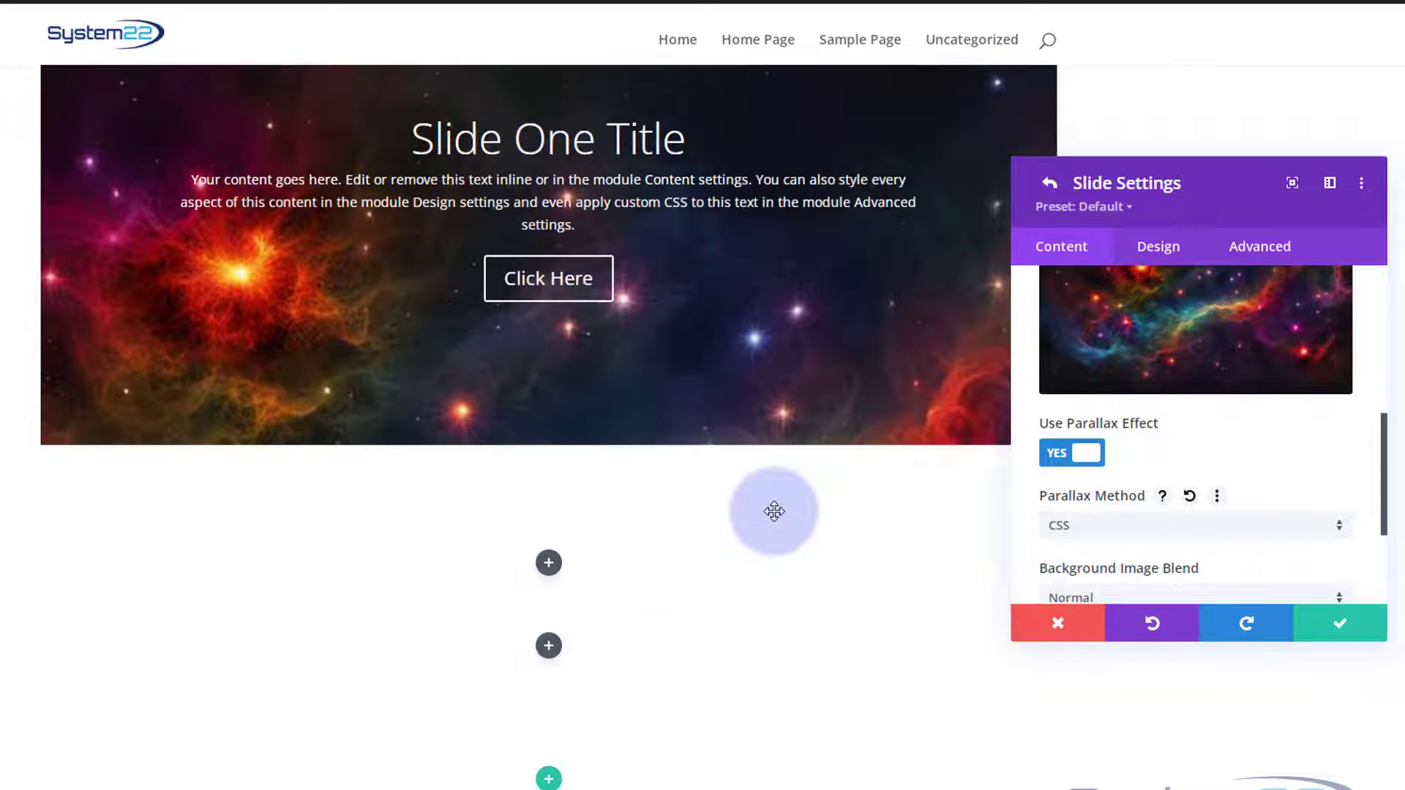
{"action": "scroll", "coordinate": [773, 511], "scroll_direction": "up", "scroll_amount": 4}
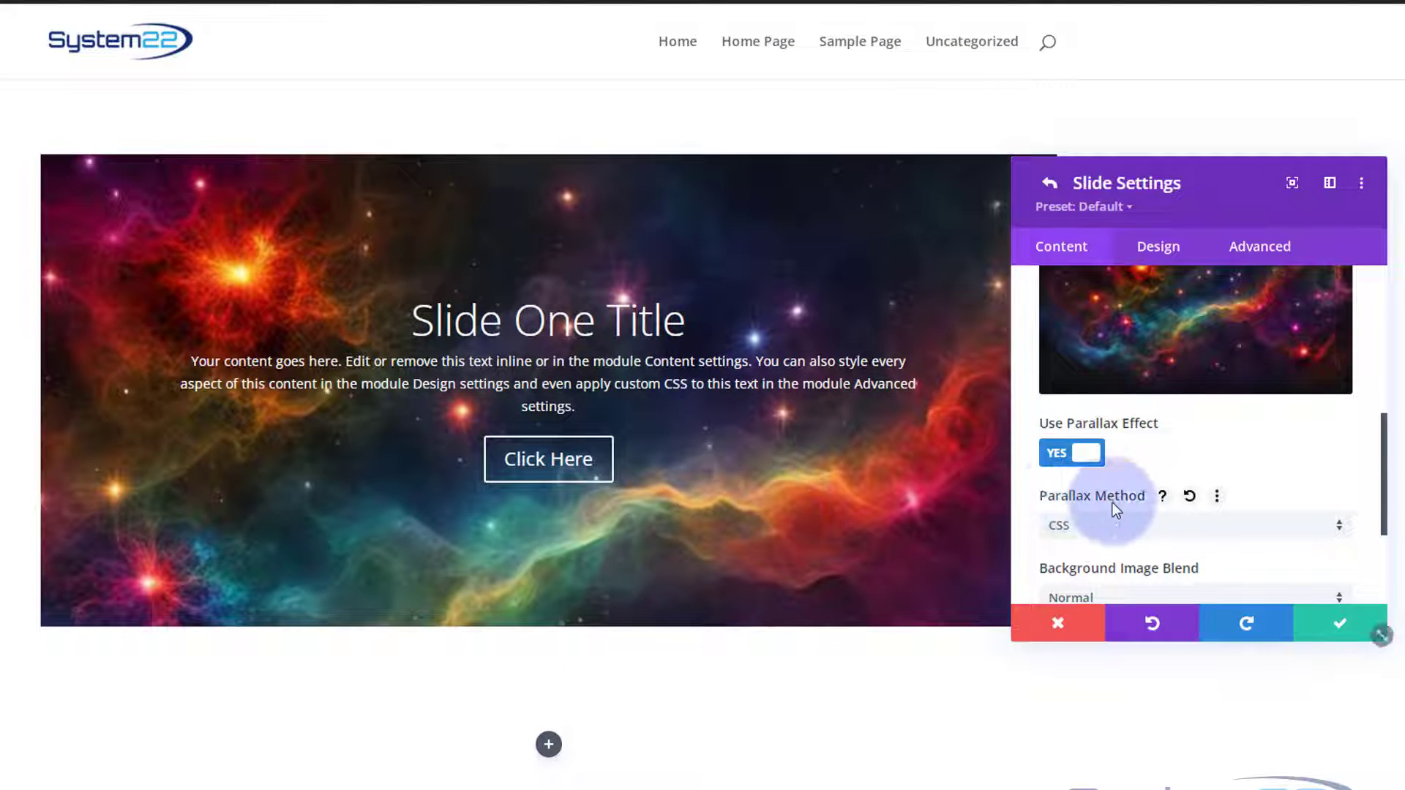
Step: Turn off the background image's parallax effect and review the image size and position options without changing them
{"action": "left_click", "coordinate": [1061, 460]}
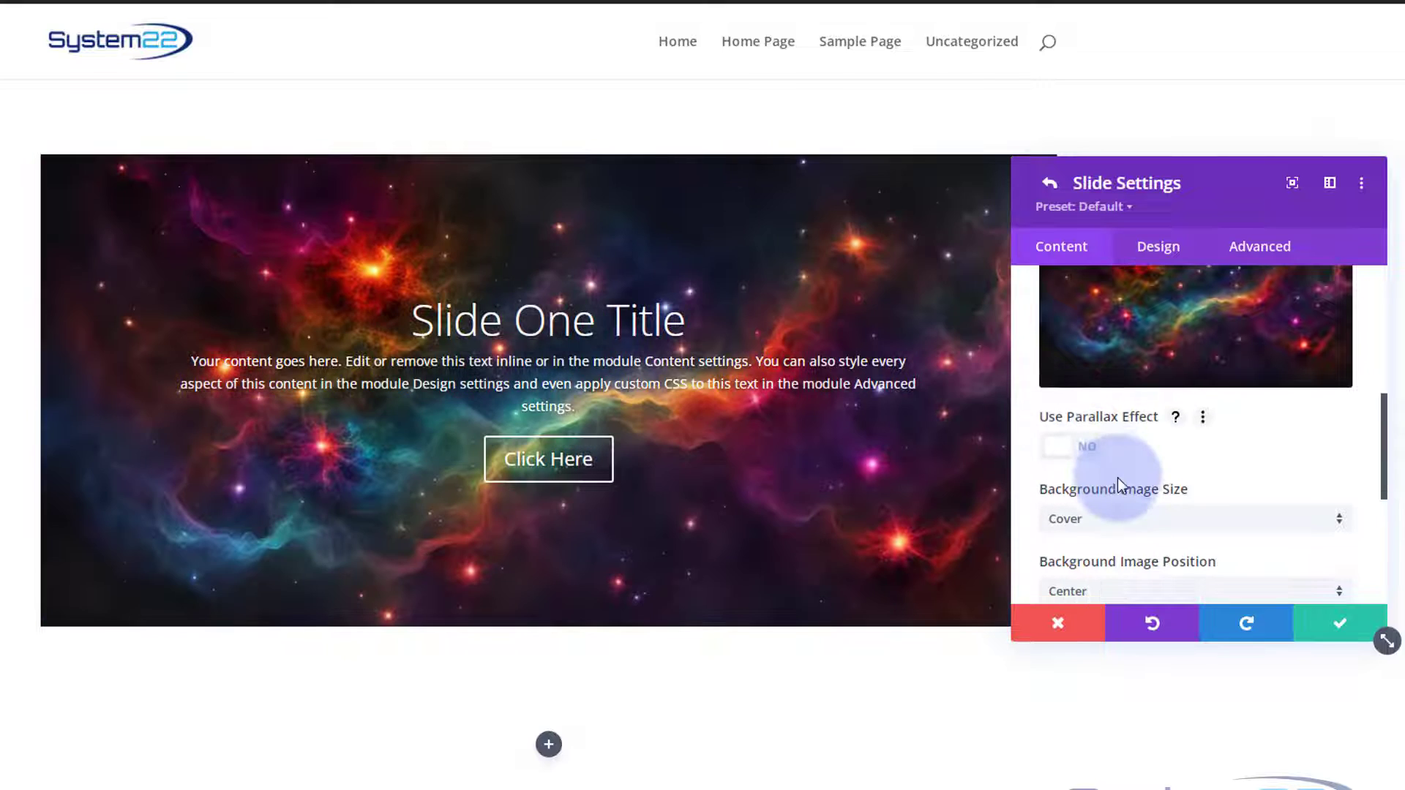
{"action": "scroll", "coordinate": [1117, 477], "scroll_direction": "down", "scroll_amount": 1}
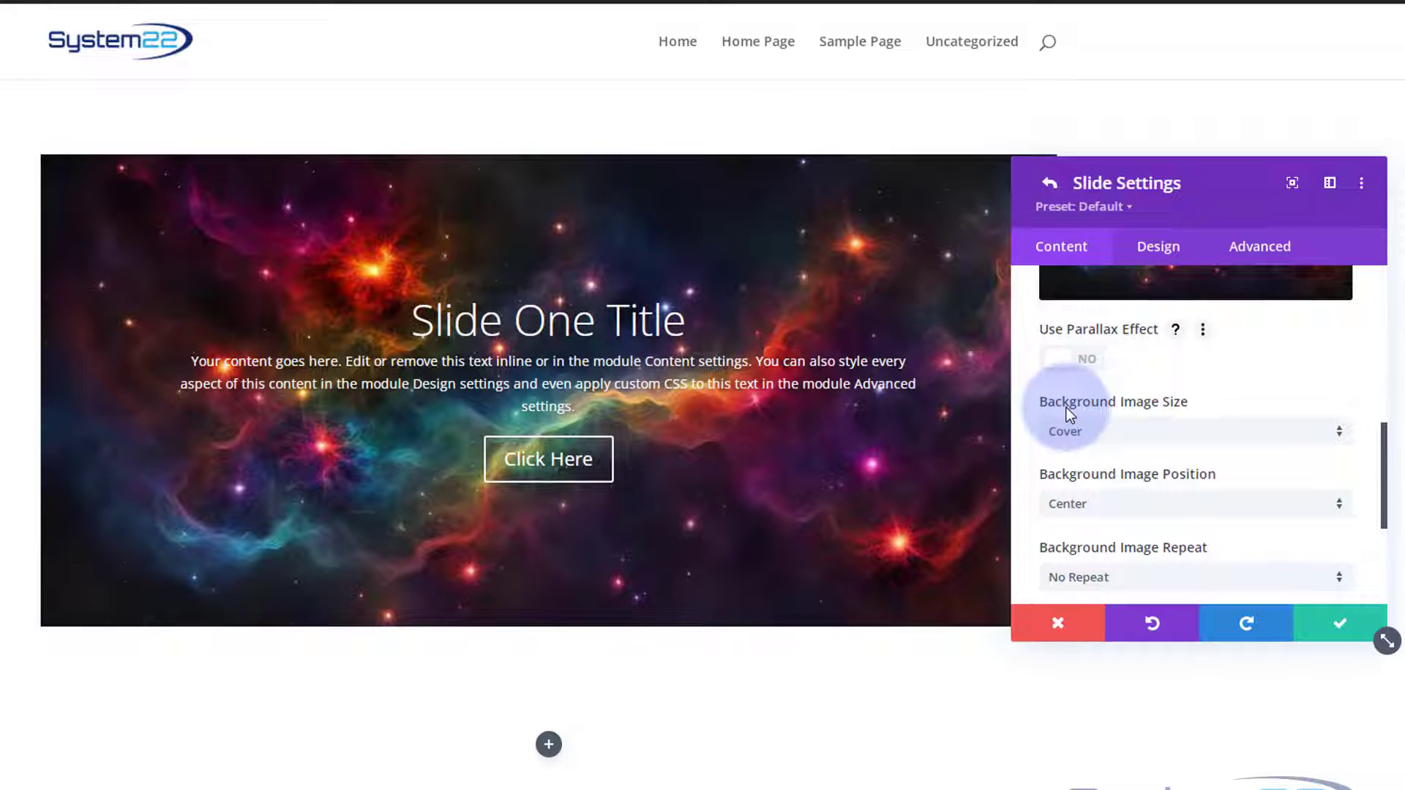
{"action": "left_click", "coordinate": [1137, 432]}
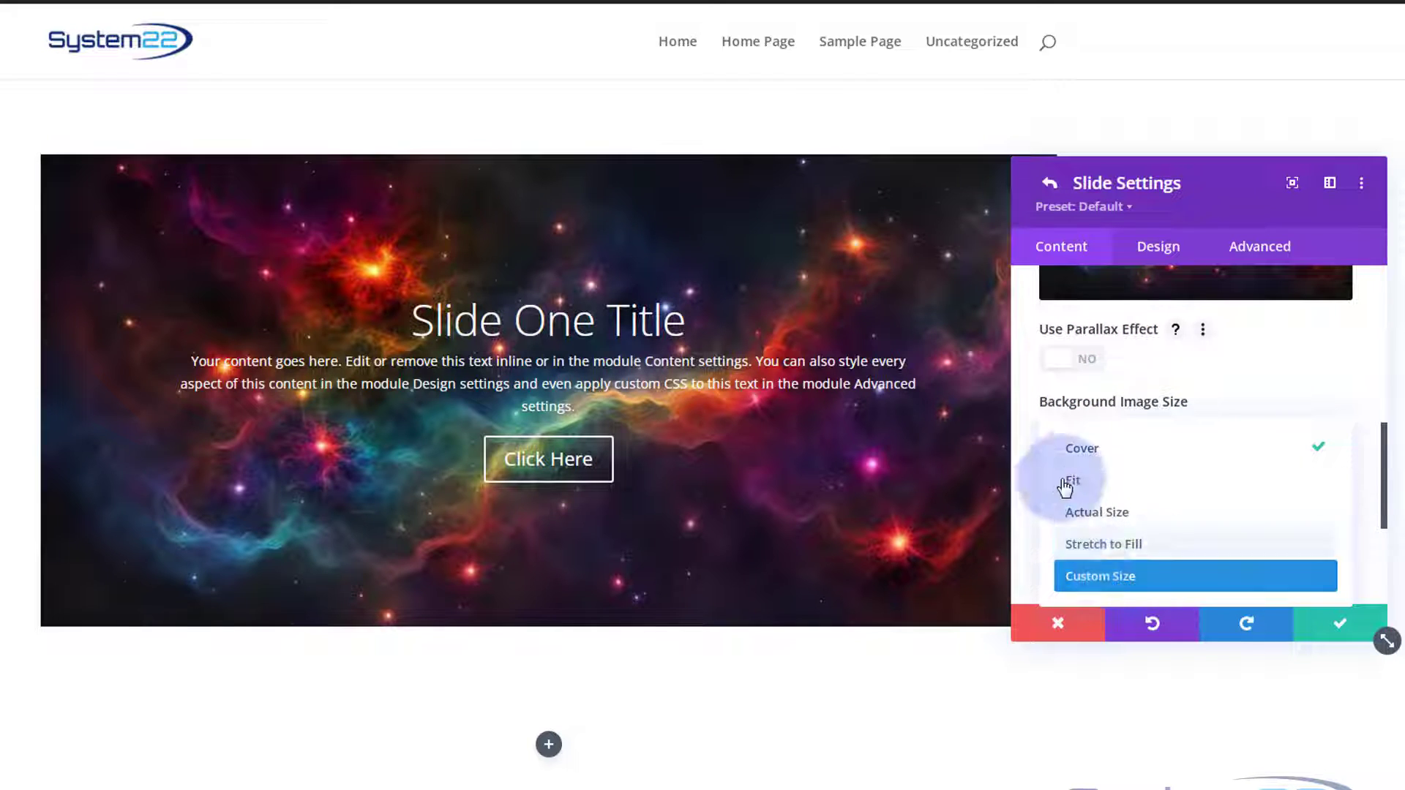
{"action": "left_click", "coordinate": [1028, 436]}
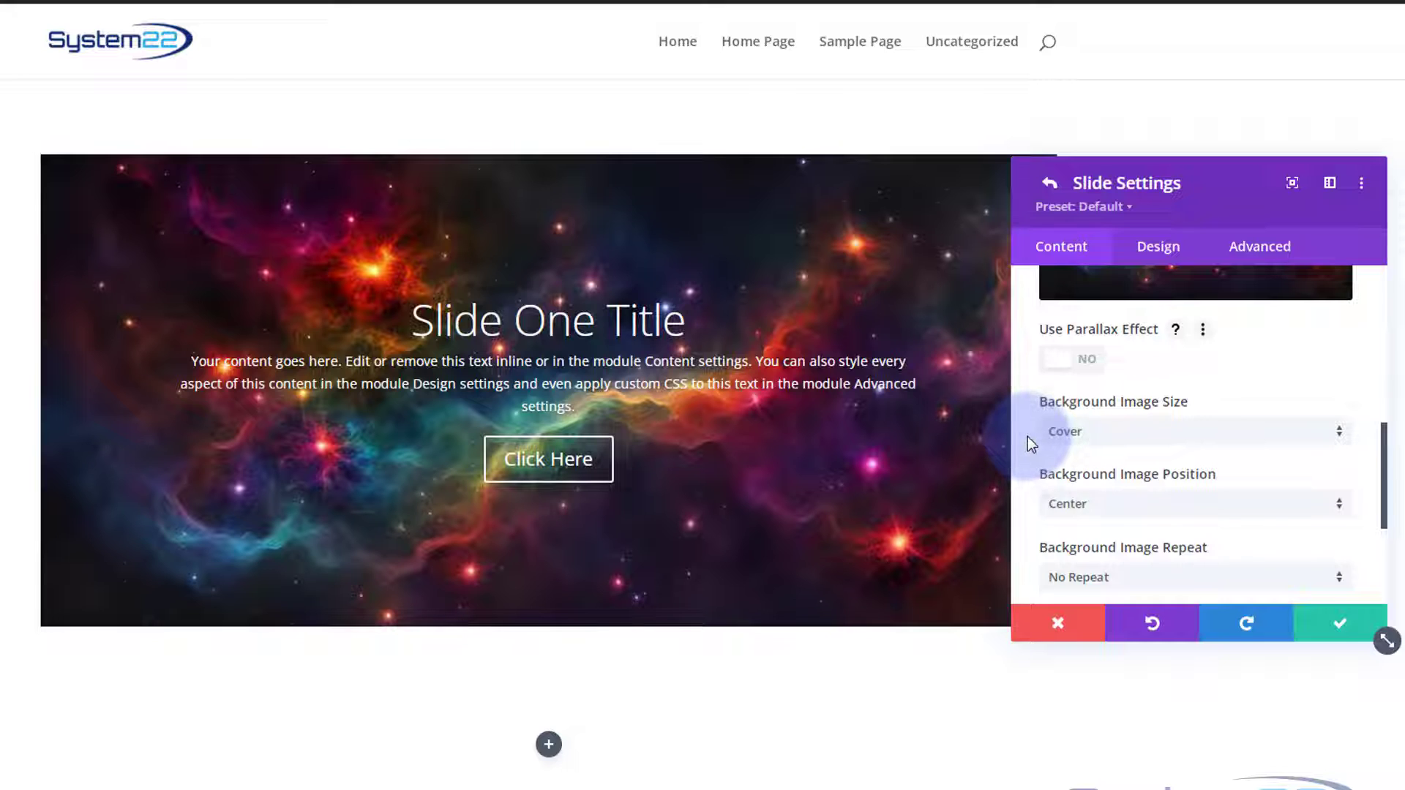
{"action": "scroll", "coordinate": [1028, 436], "scroll_direction": "down", "scroll_amount": 2}
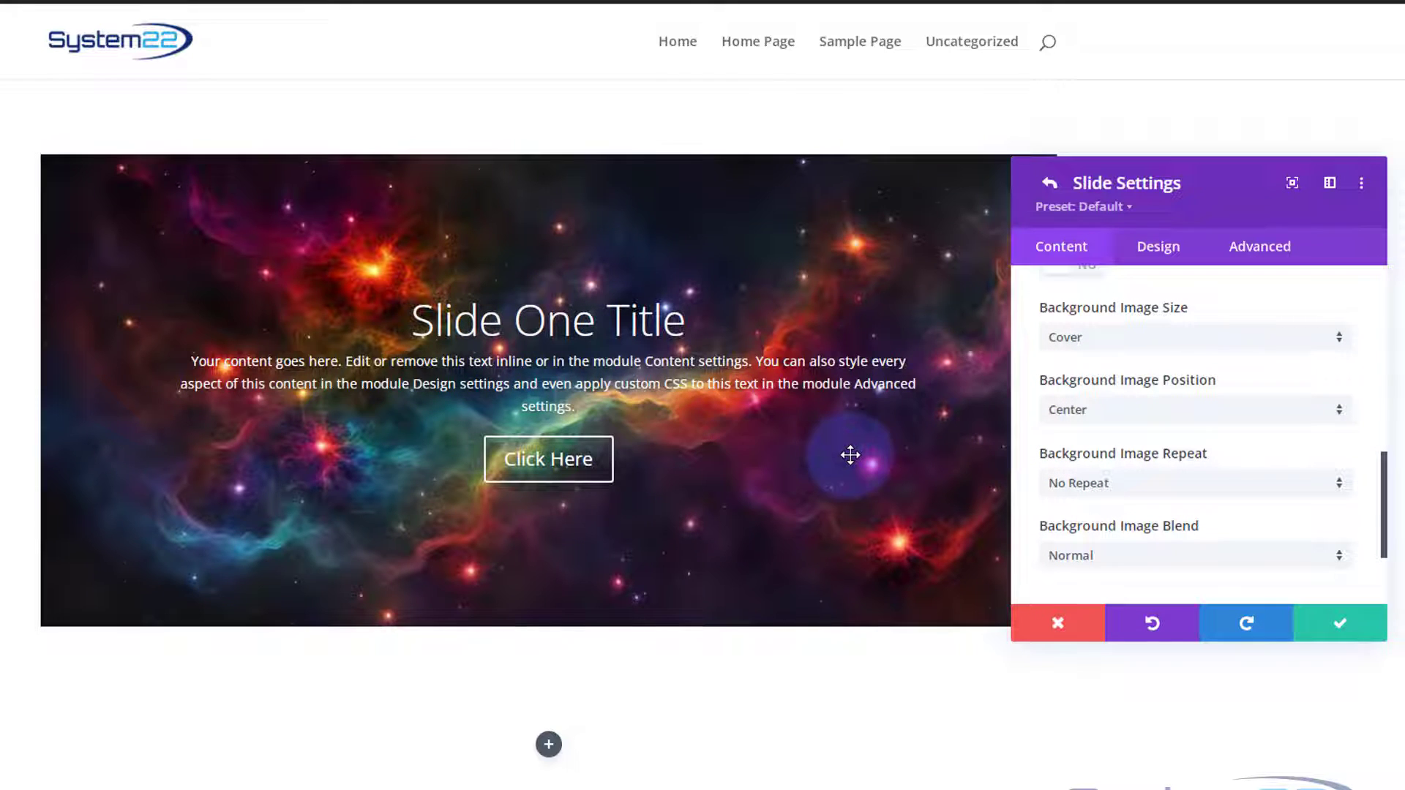
{"action": "left_click", "coordinate": [1158, 421]}
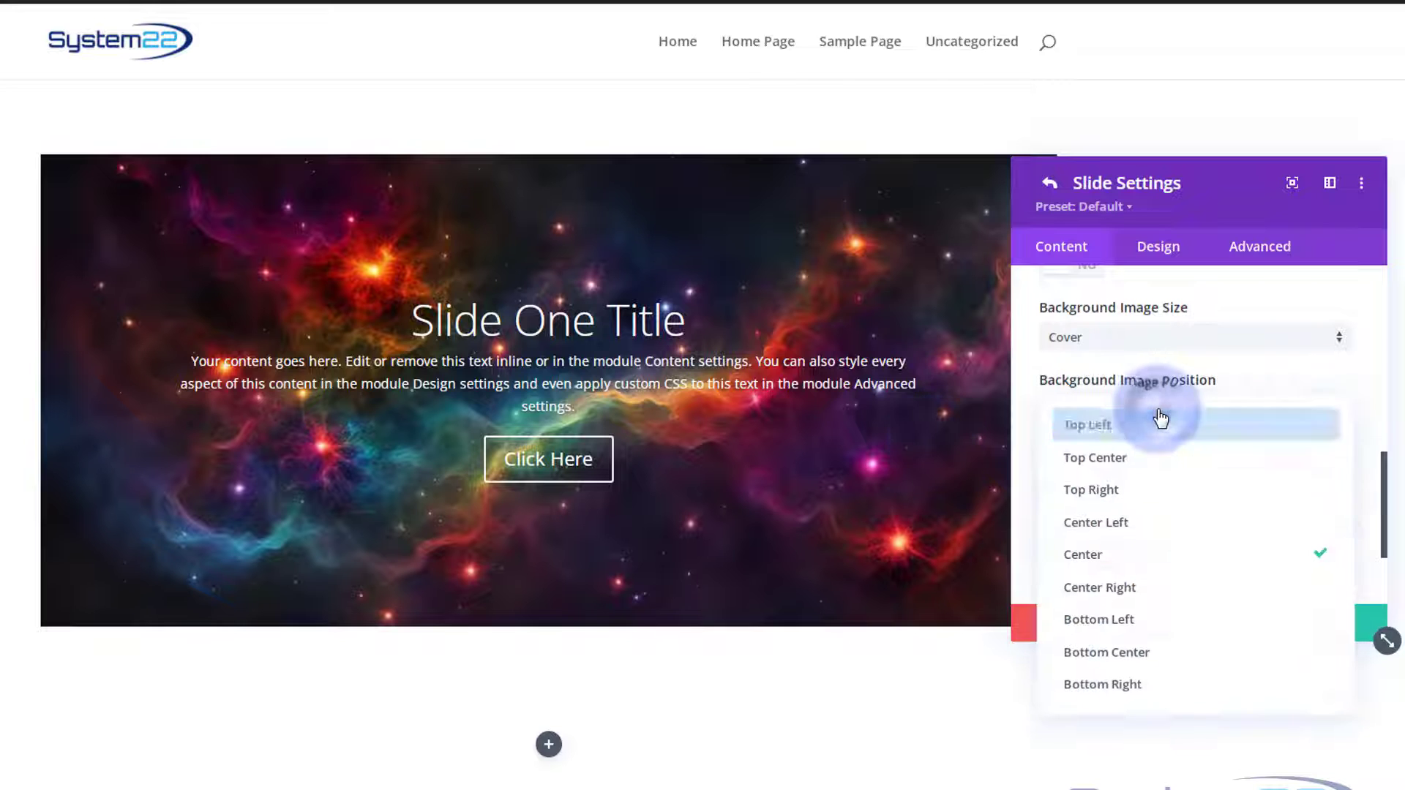
{"action": "left_click", "coordinate": [1034, 416]}
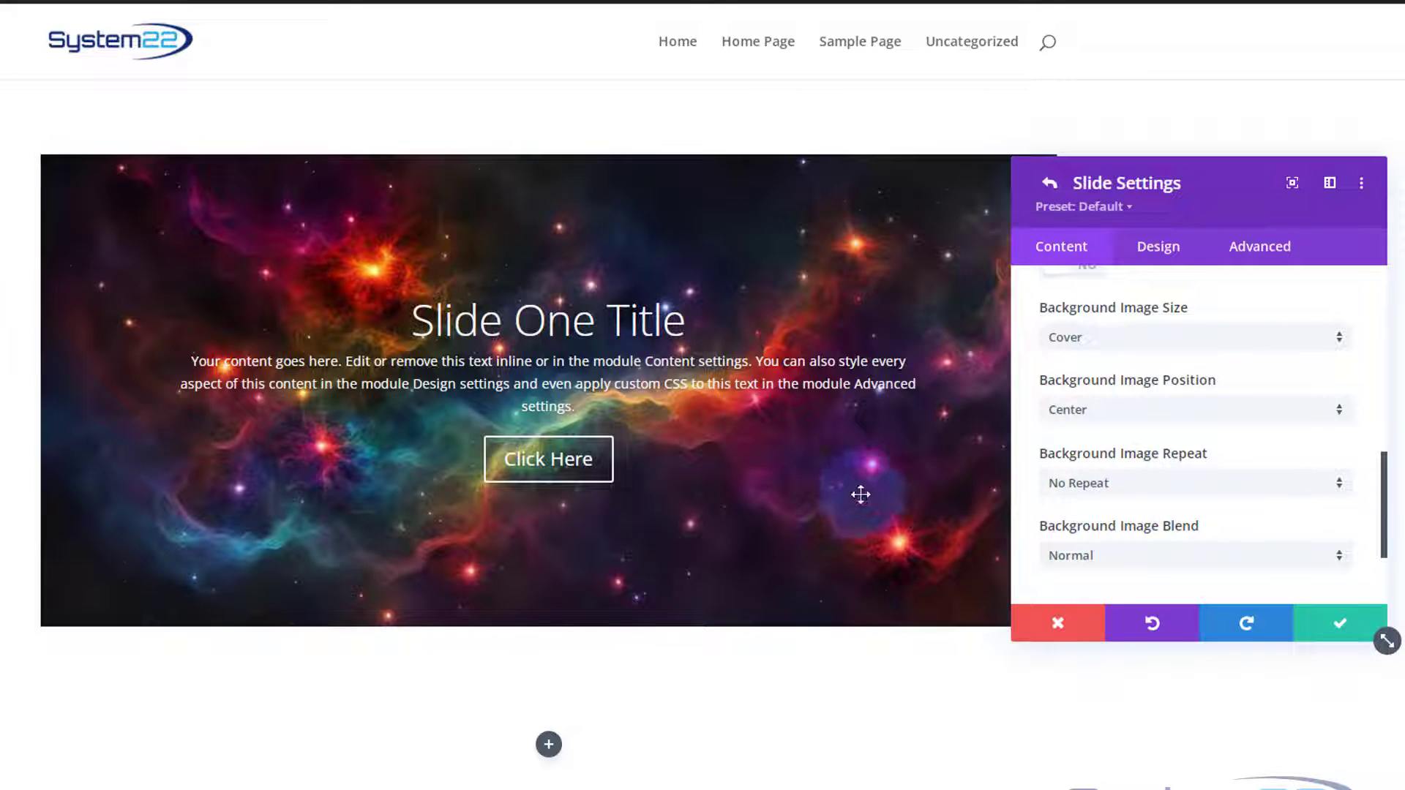
{"action": "scroll", "coordinate": [1236, 511], "scroll_direction": "down", "scroll_amount": 1}
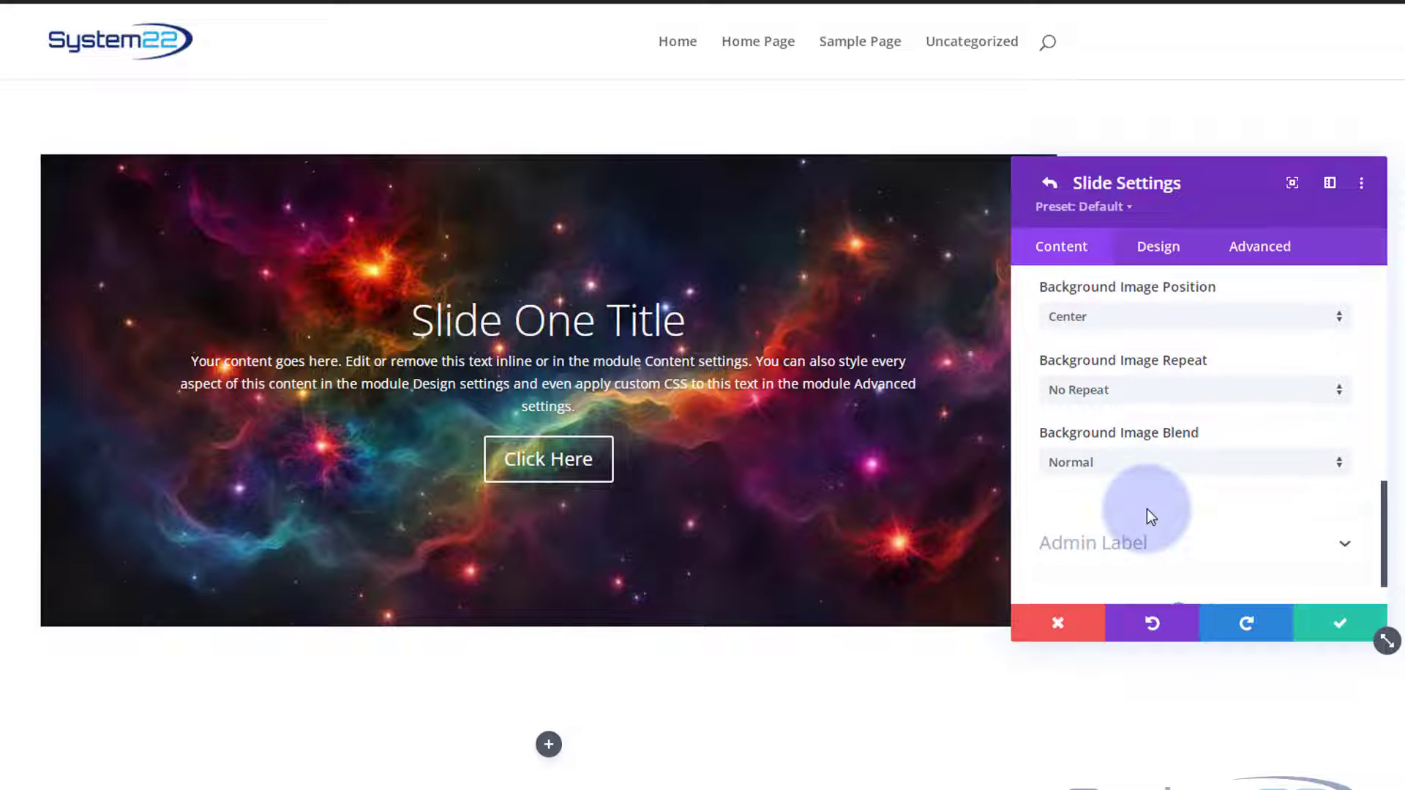
Step: Set the slide's background color to the saved blue swatch behind the nebula image
{"action": "scroll", "coordinate": [1147, 510], "scroll_direction": "up", "scroll_amount": 5}
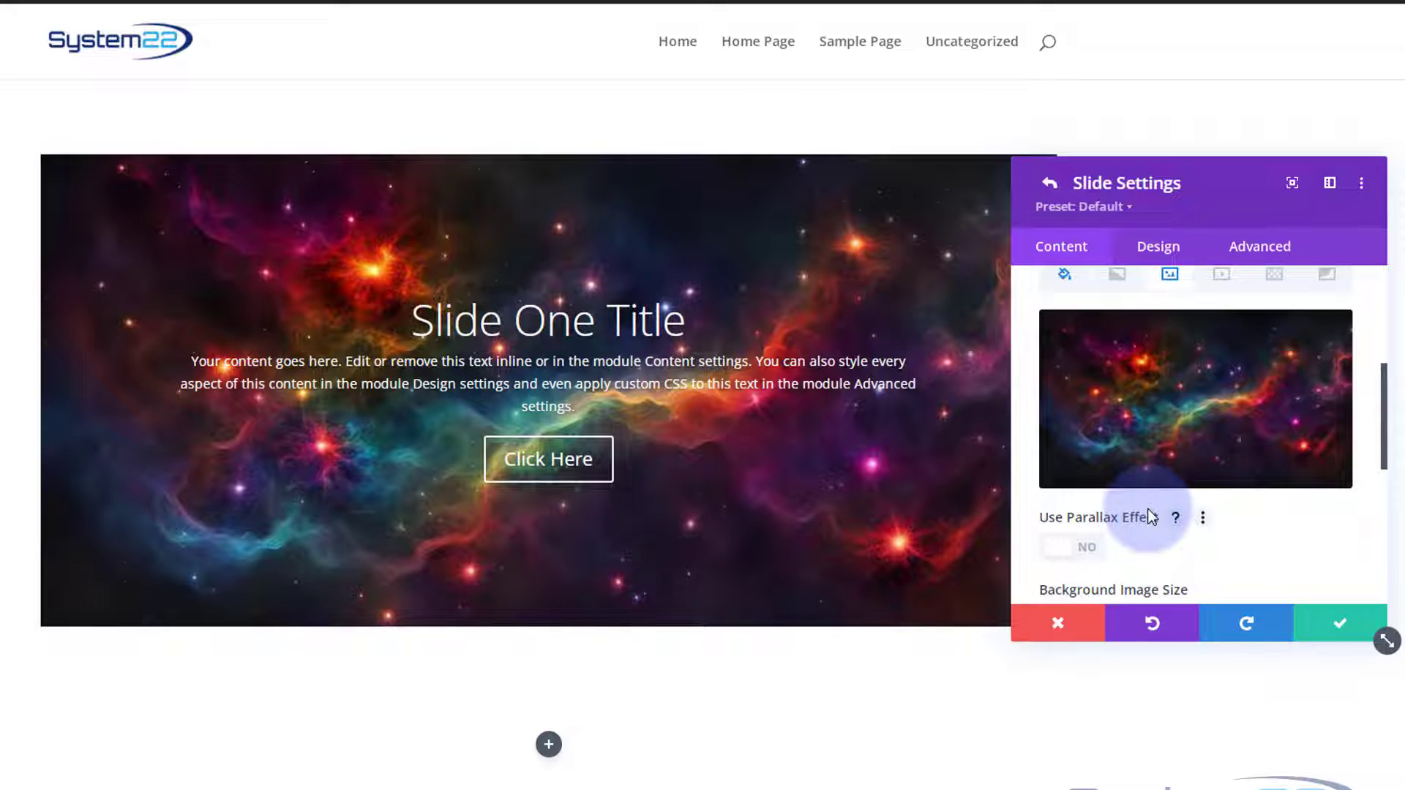
{"action": "scroll", "coordinate": [1148, 508], "scroll_direction": "up", "scroll_amount": 5}
{"action": "left_click", "coordinate": [1065, 463]}
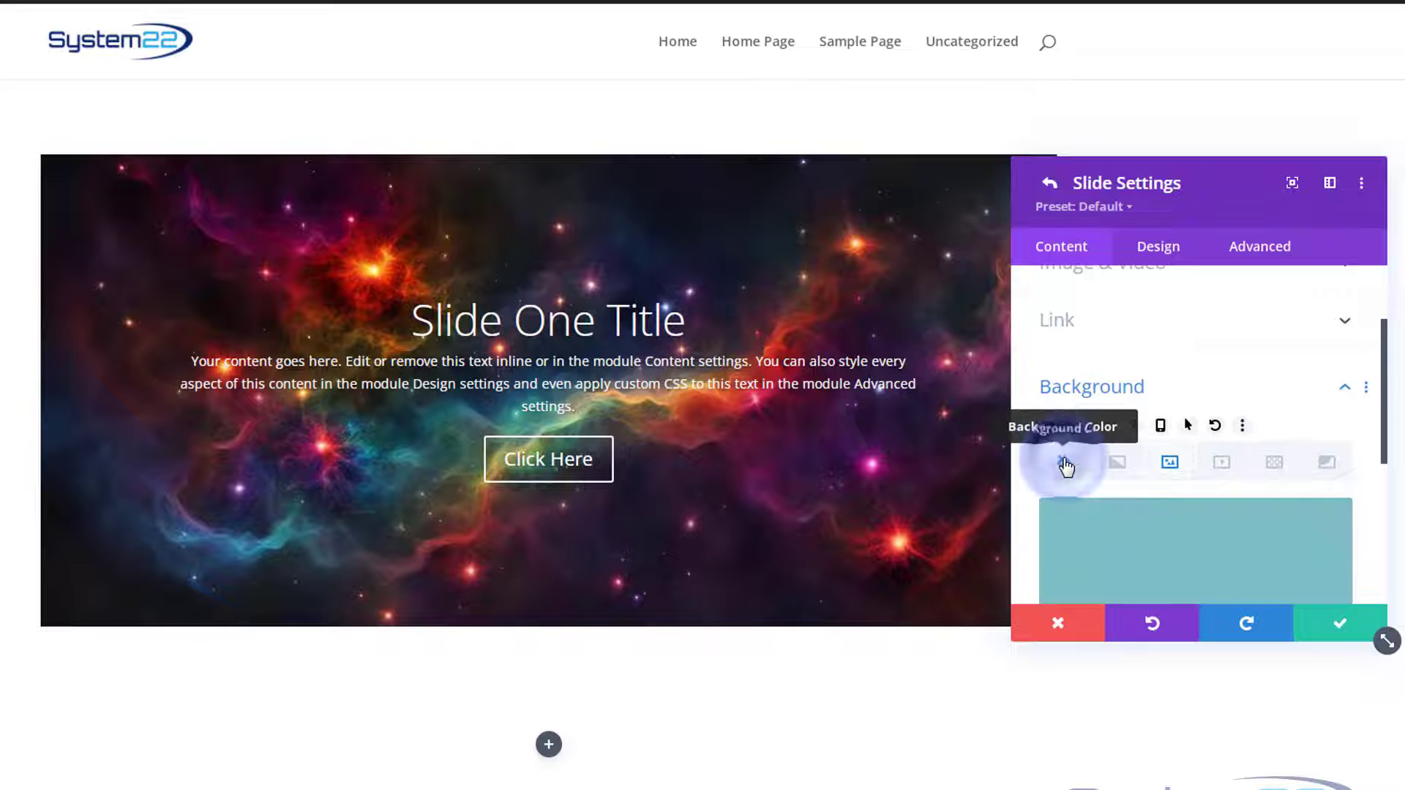
{"action": "scroll", "coordinate": [1122, 486], "scroll_direction": "down", "scroll_amount": 3}
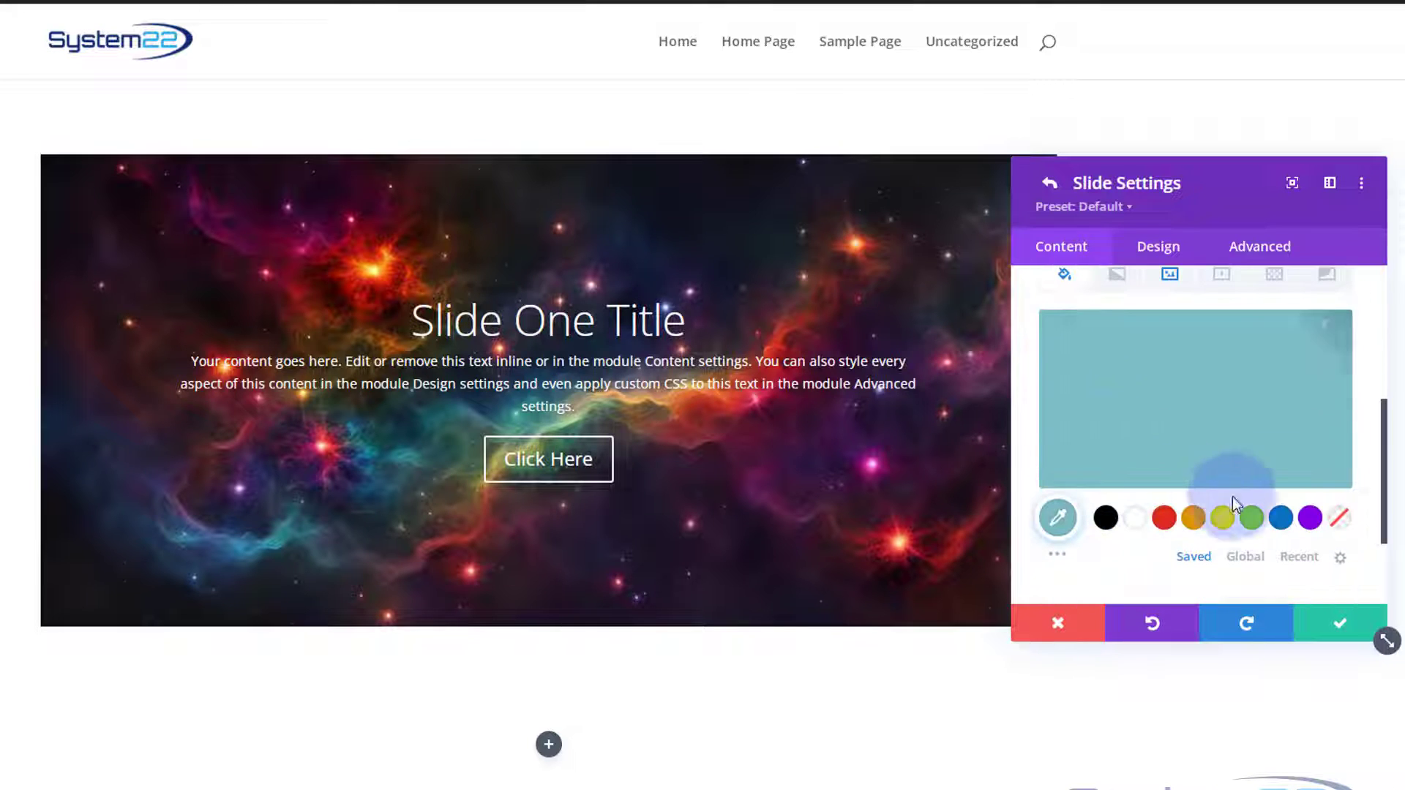
{"action": "left_click", "coordinate": [1280, 519]}
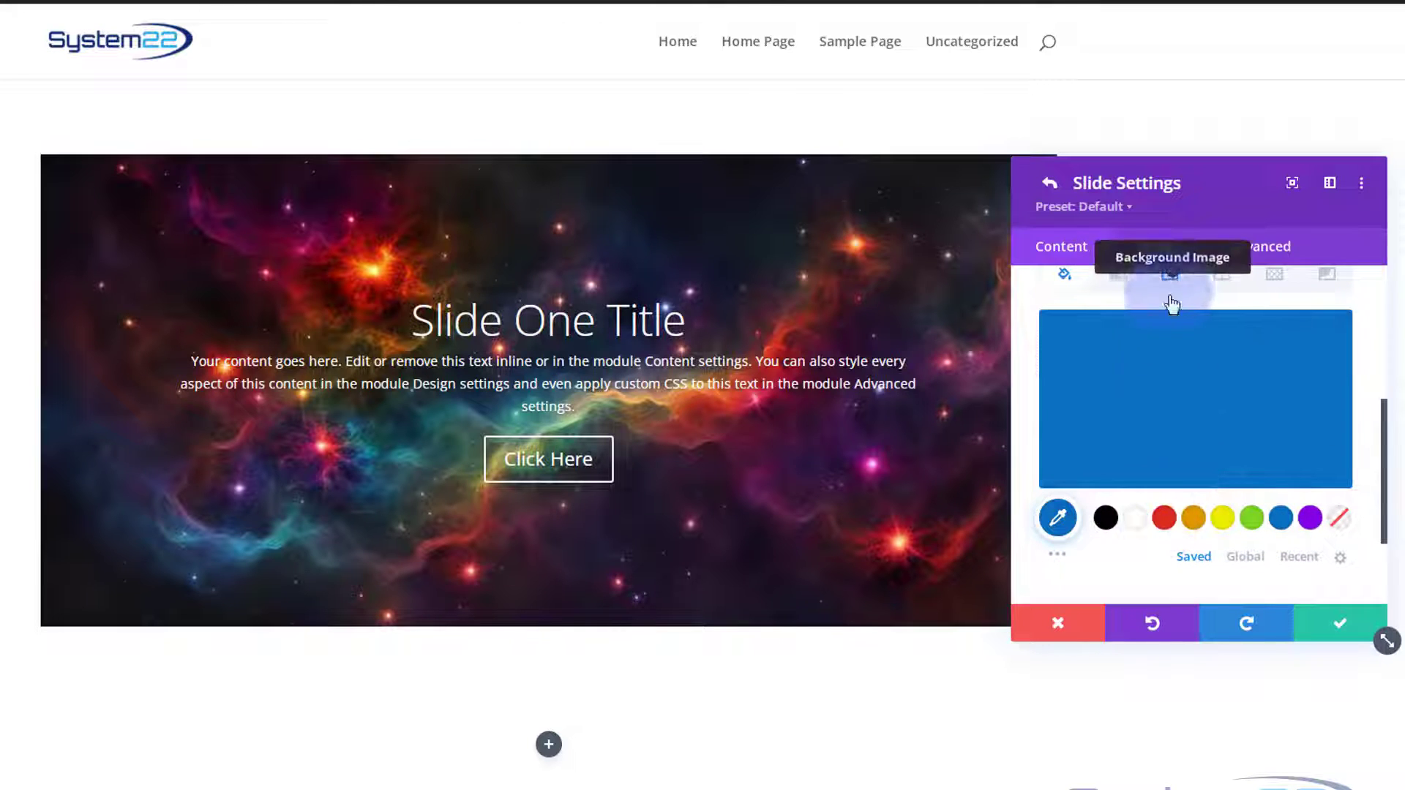
Step: Set the background image blend mode to Multiply so the nebula picture mixes with the blue background color
{"action": "scroll", "coordinate": [1162, 393], "scroll_direction": "up", "scroll_amount": 2}
{"action": "left_click", "coordinate": [1171, 370]}
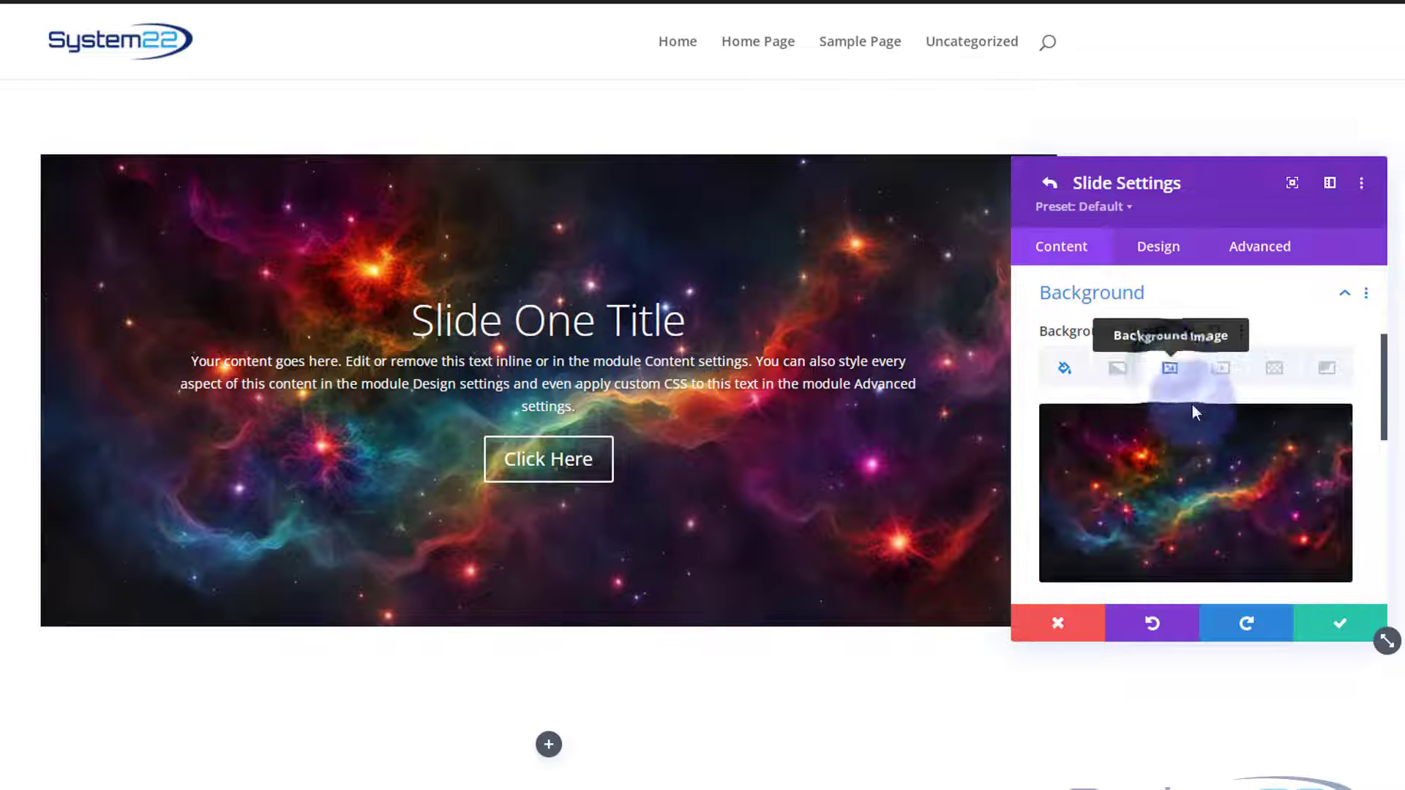
{"action": "scroll", "coordinate": [1195, 448], "scroll_direction": "down", "scroll_amount": 8}
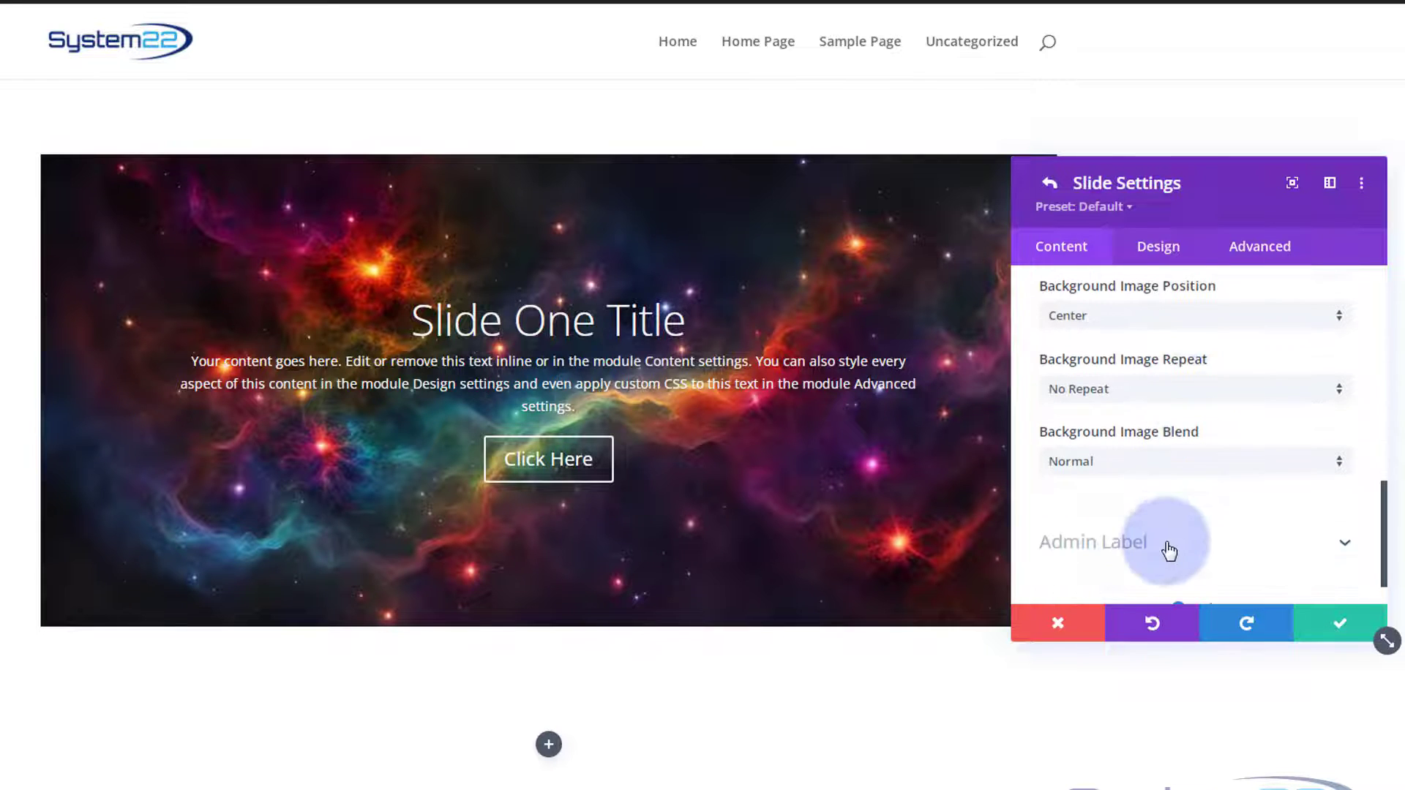
{"action": "left_click", "coordinate": [1137, 465]}
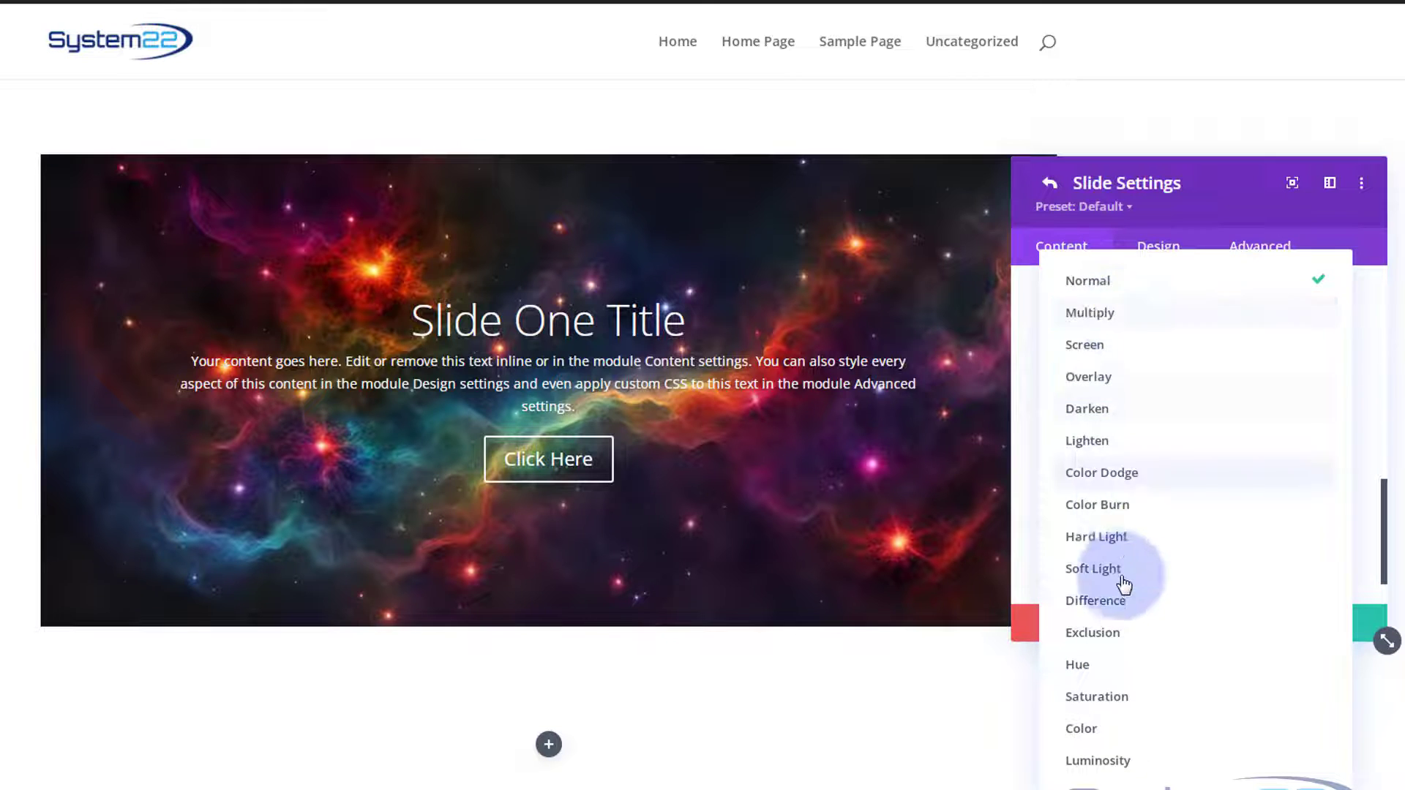
{"action": "left_click", "coordinate": [1107, 322]}
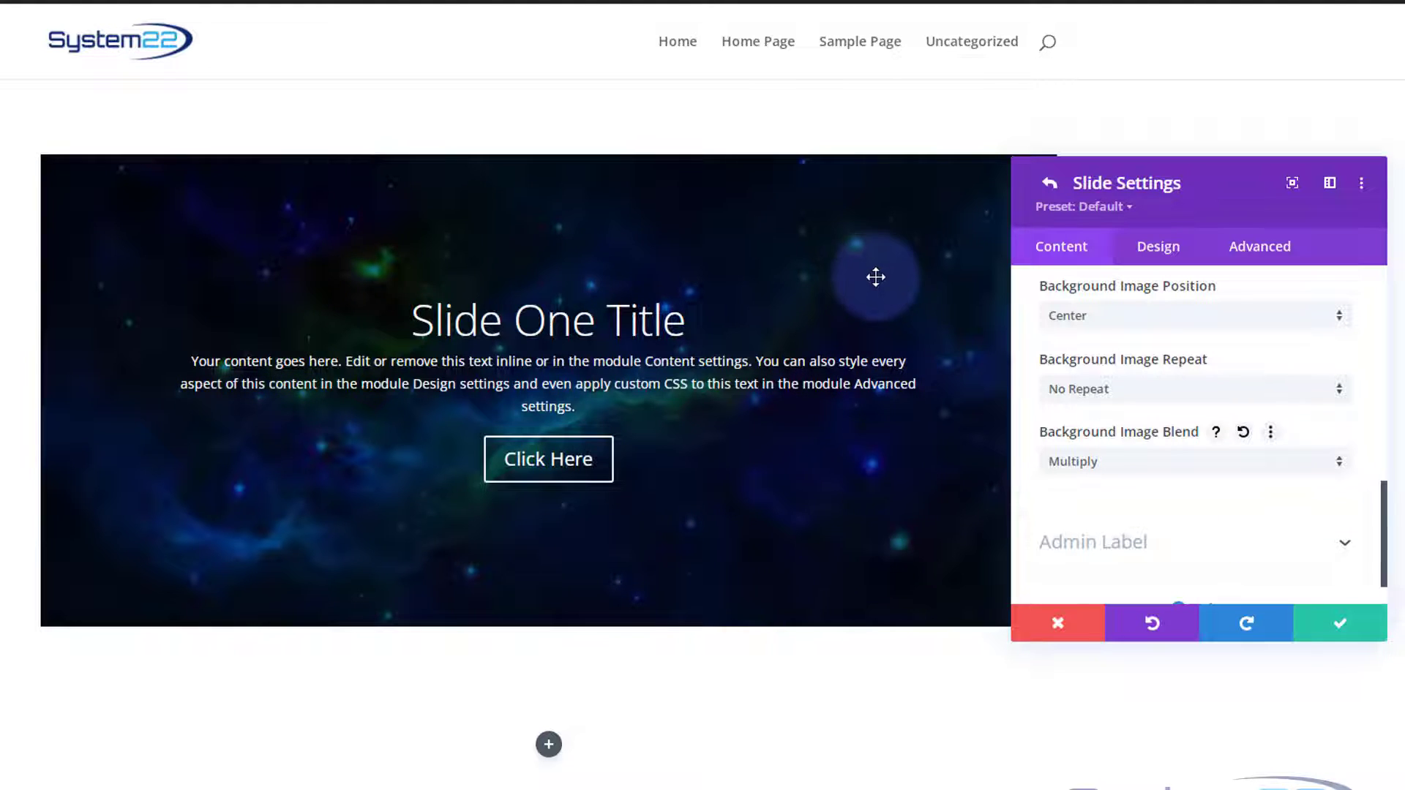
Step: Try the Luminosity blend mode on the slide's background image and return it to Multiply
{"action": "left_click", "coordinate": [1163, 462]}
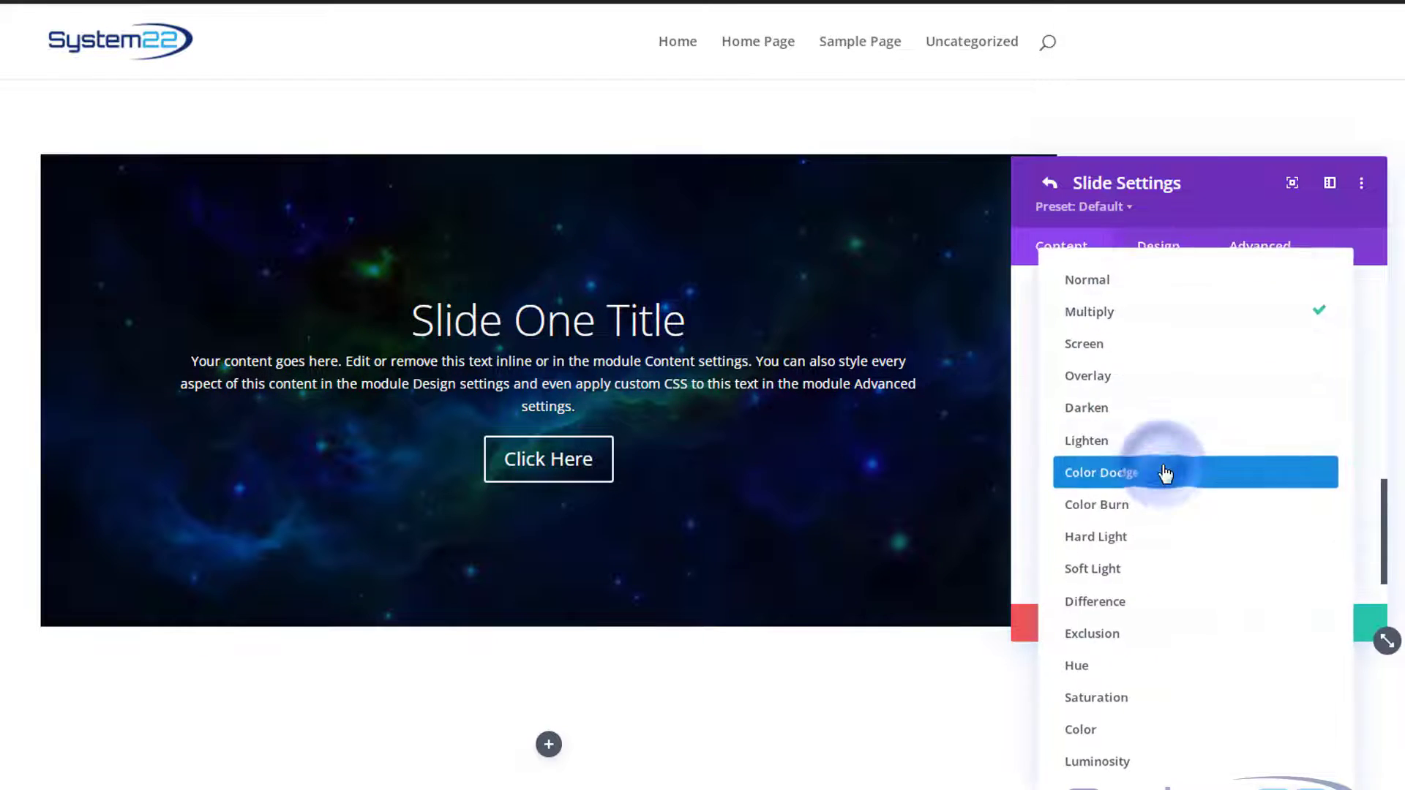
{"action": "left_click", "coordinate": [1151, 761]}
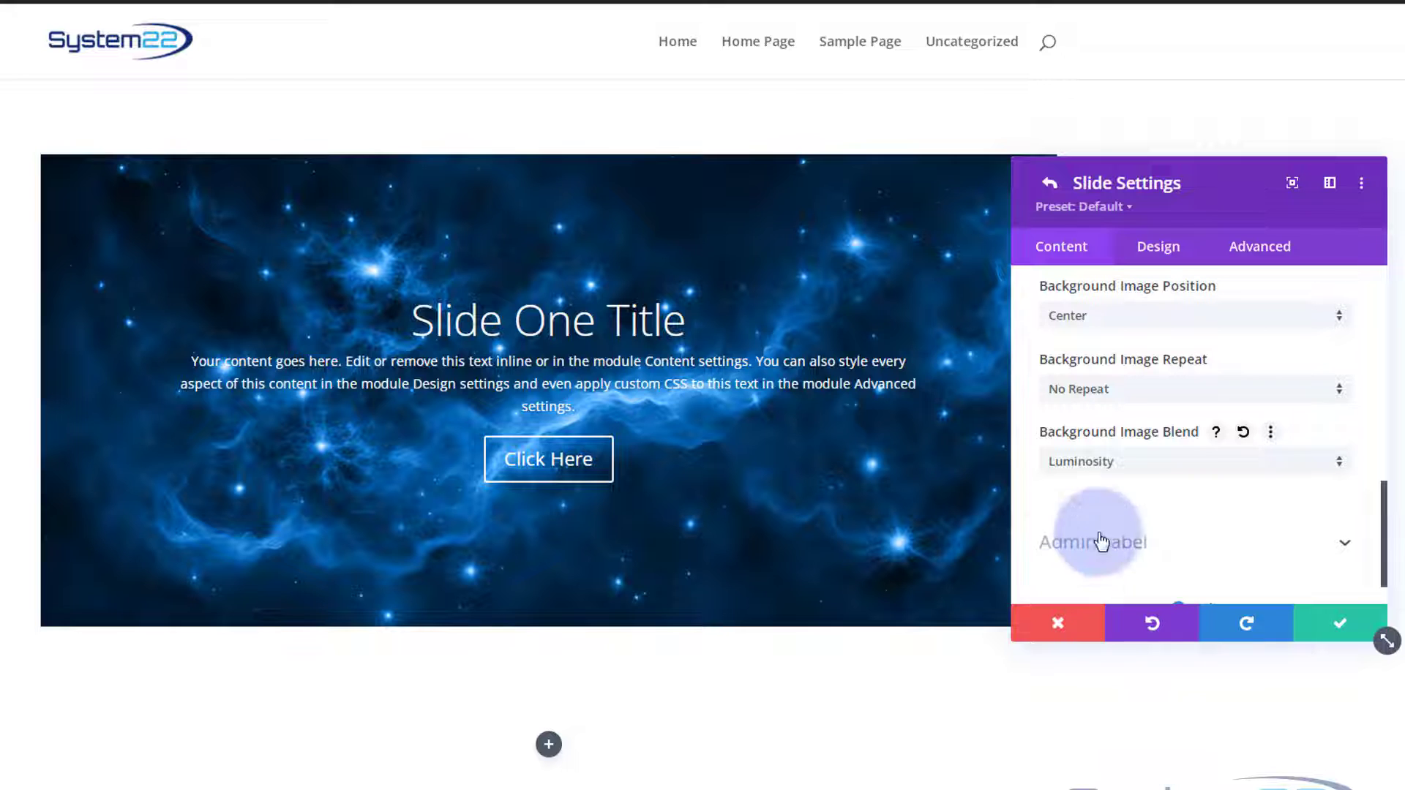
{"action": "left_click", "coordinate": [1109, 467]}
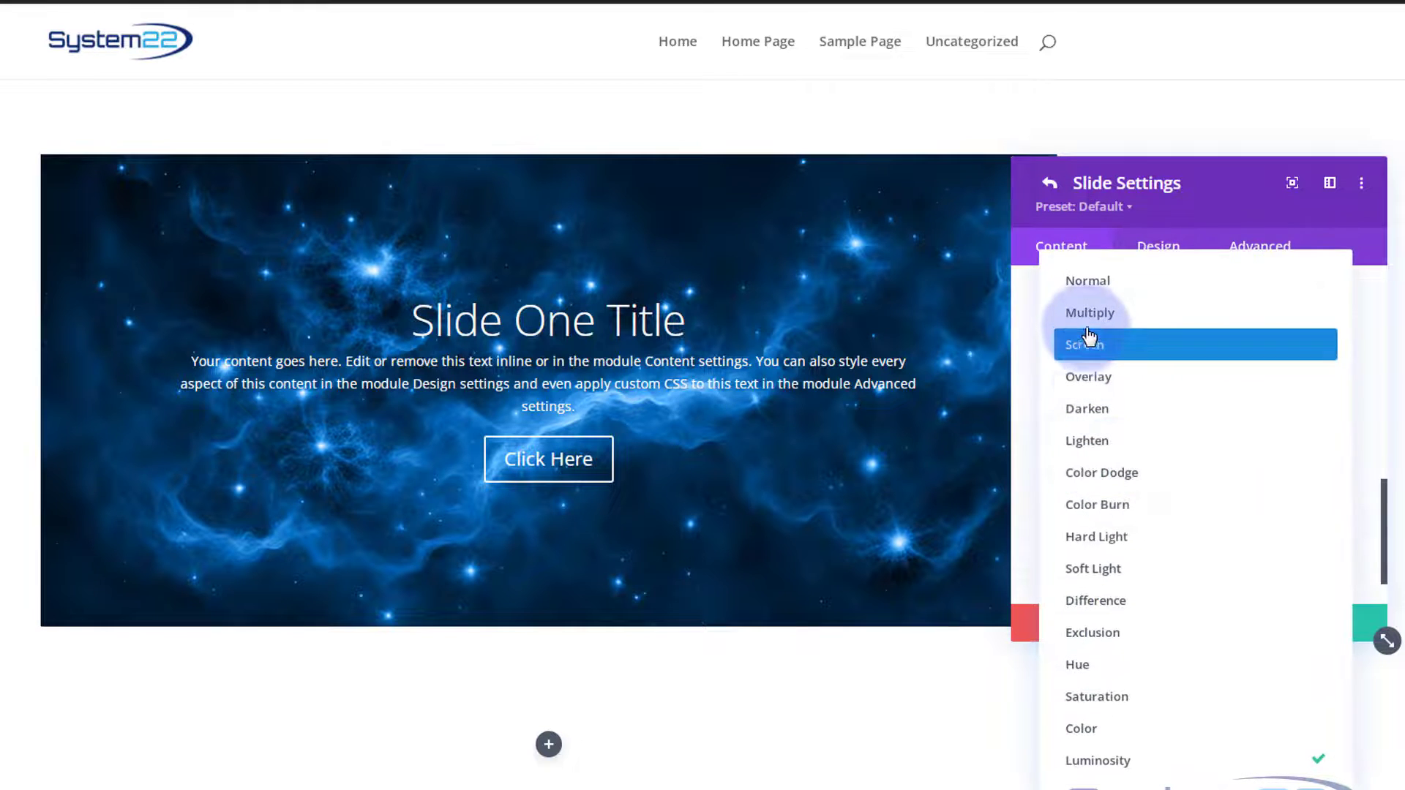
{"action": "left_click", "coordinate": [1088, 329]}
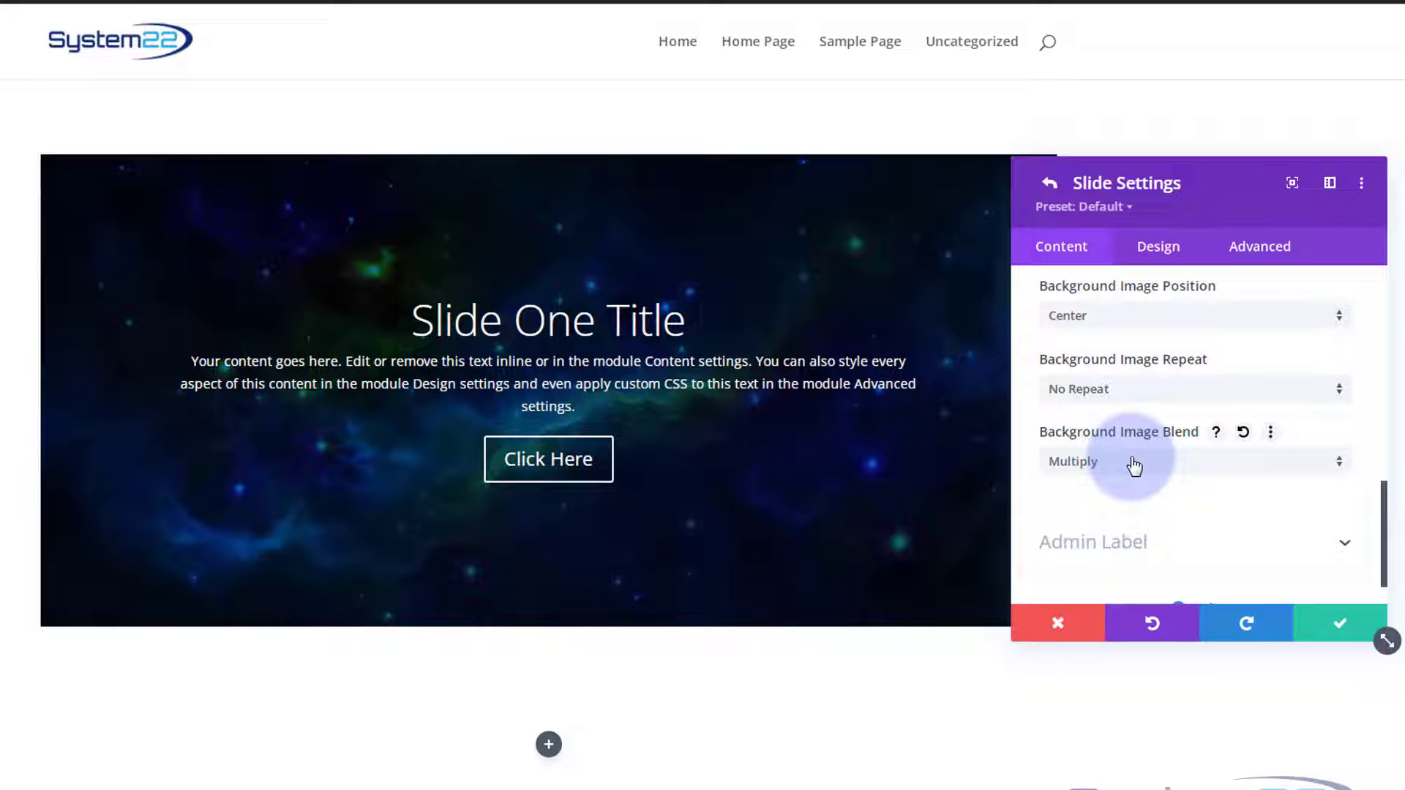
{"action": "scroll", "coordinate": [1134, 466], "scroll_direction": "down", "scroll_amount": 1}
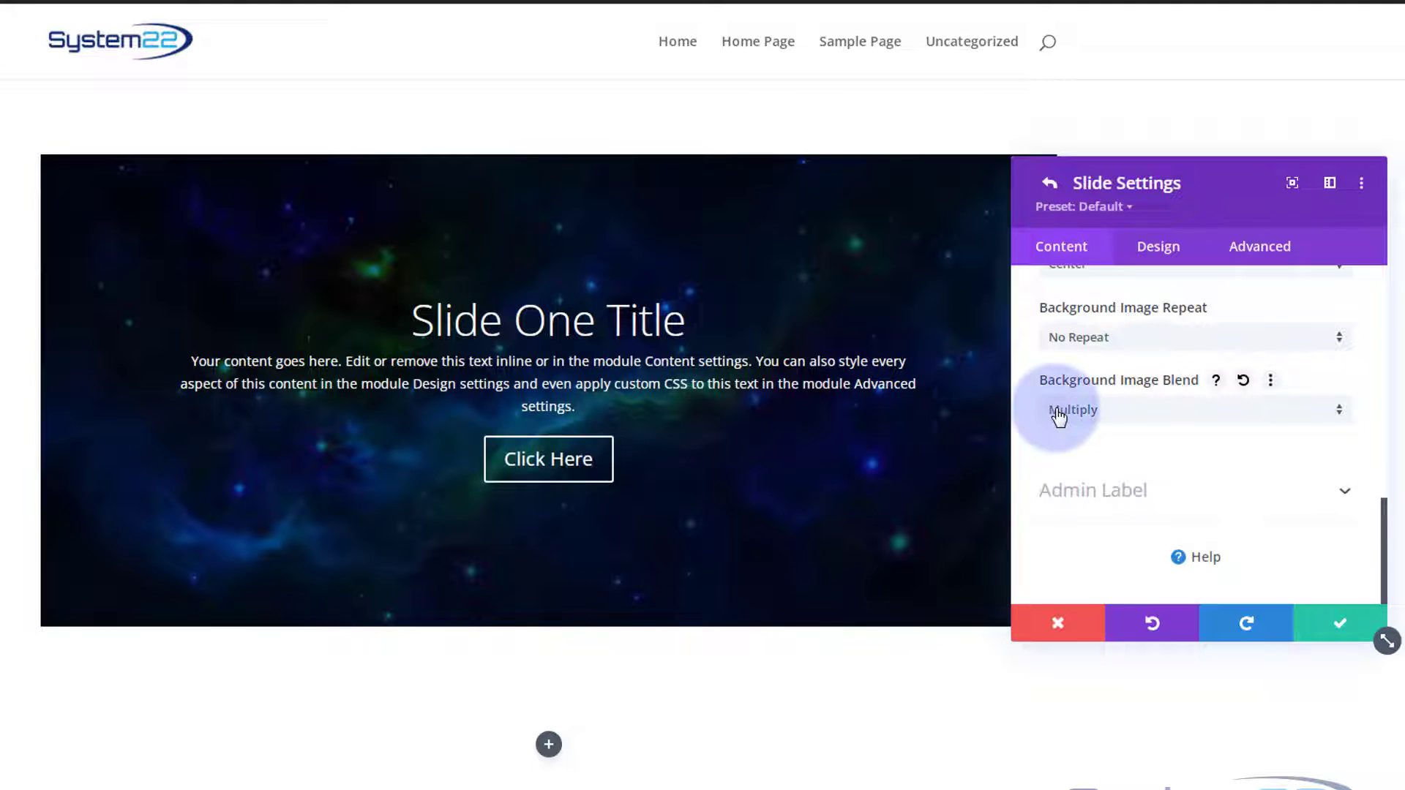
Step: Try the background overlay and the text overlay in the slide's design settings, switching each one off again
{"action": "left_click", "coordinate": [1157, 249]}
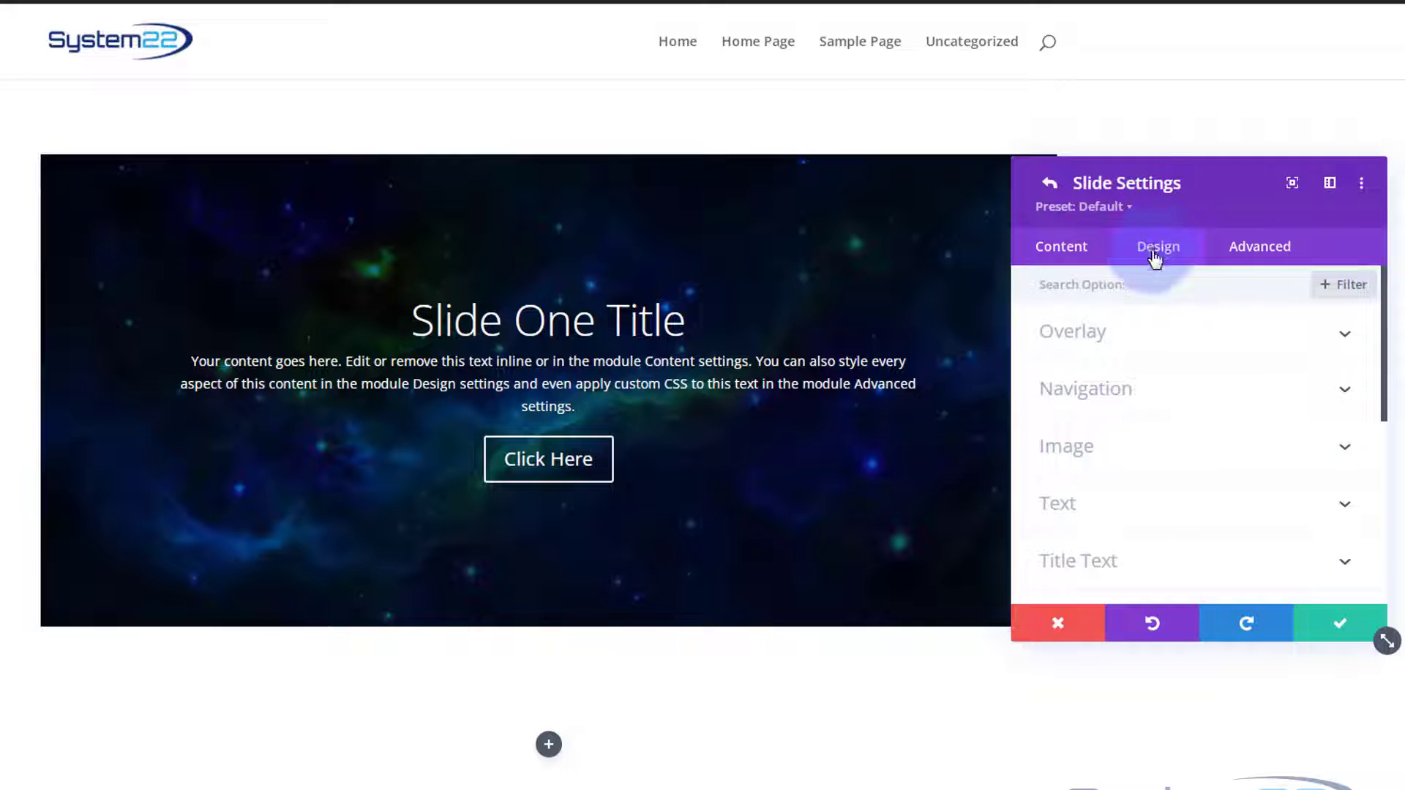
{"action": "left_click", "coordinate": [1144, 337]}
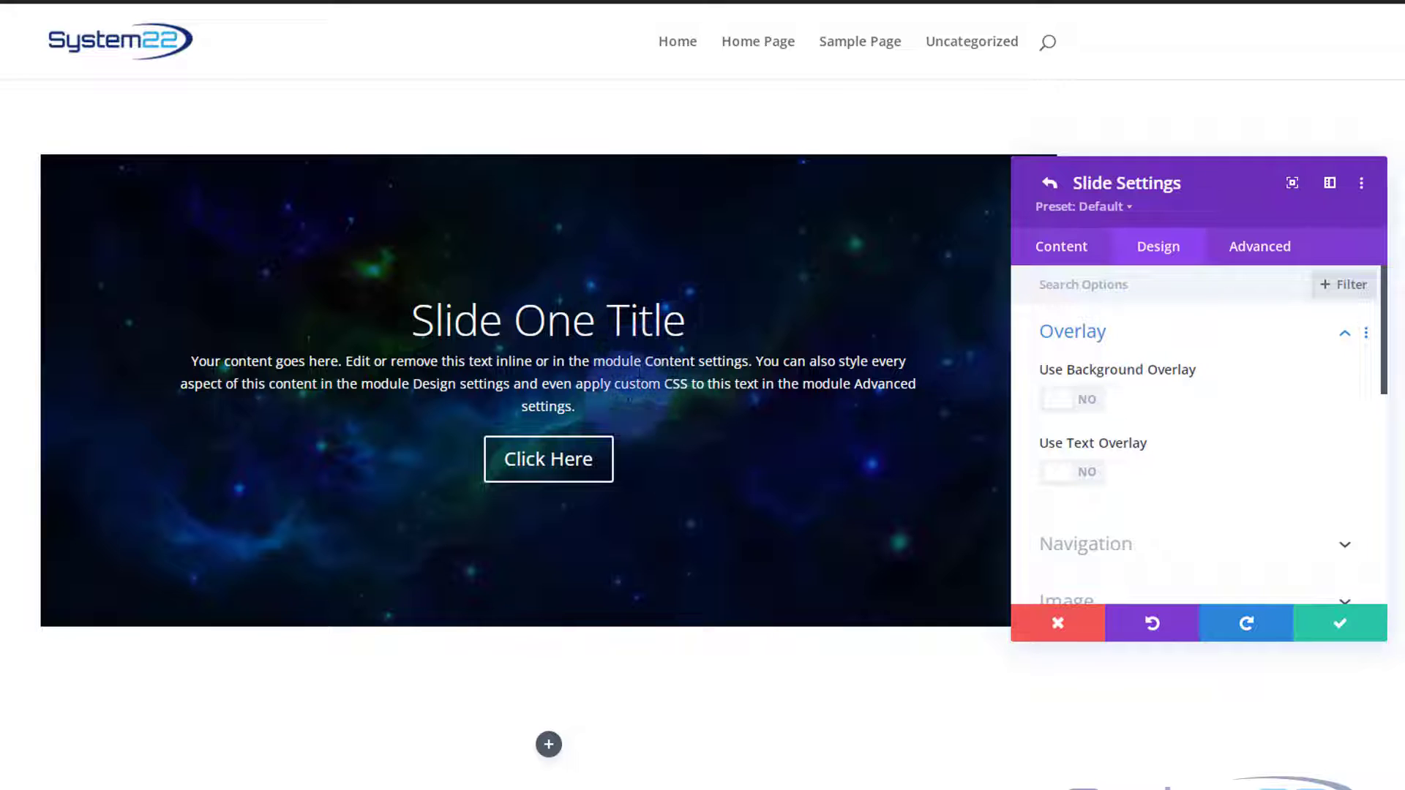
{"action": "left_click", "coordinate": [1096, 409]}
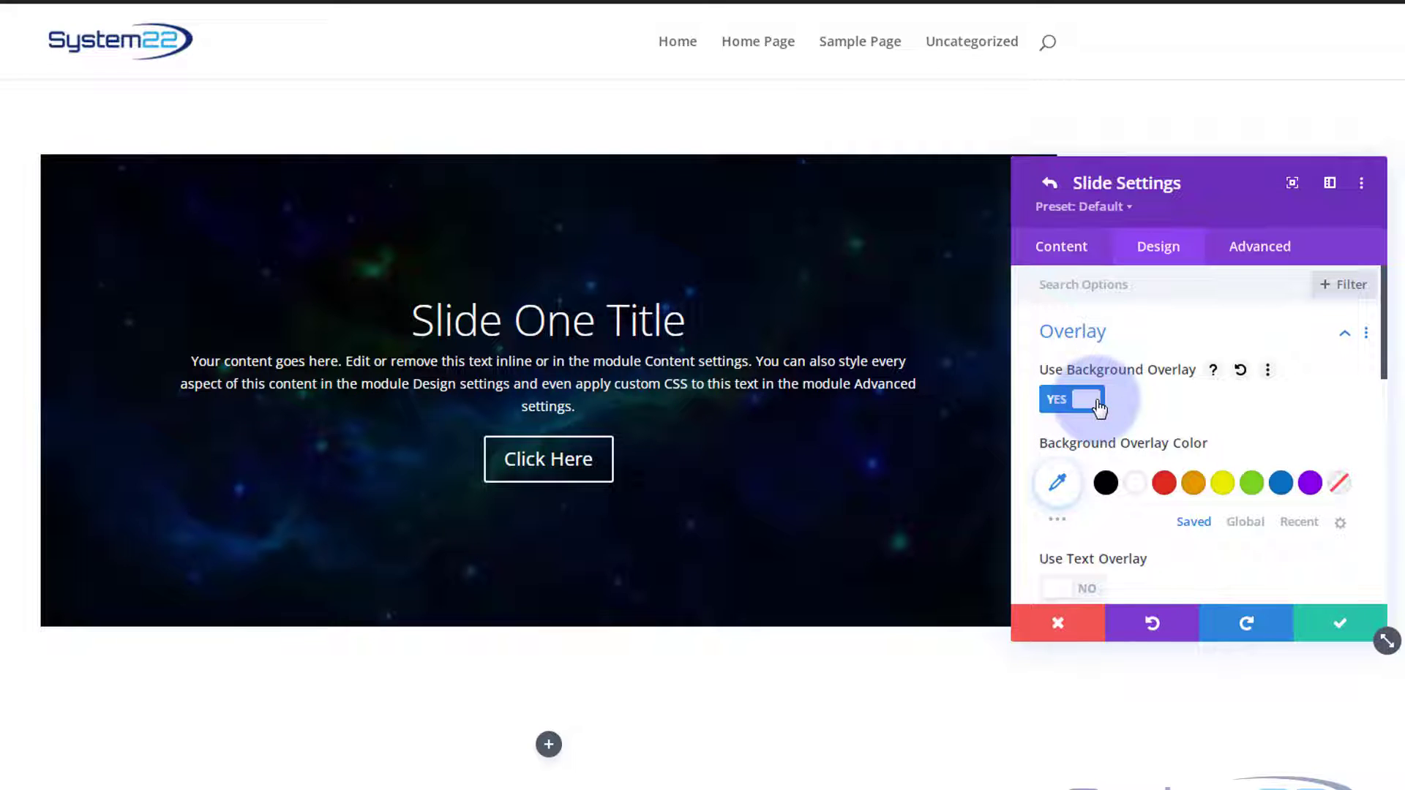
{"action": "left_click", "coordinate": [1098, 407]}
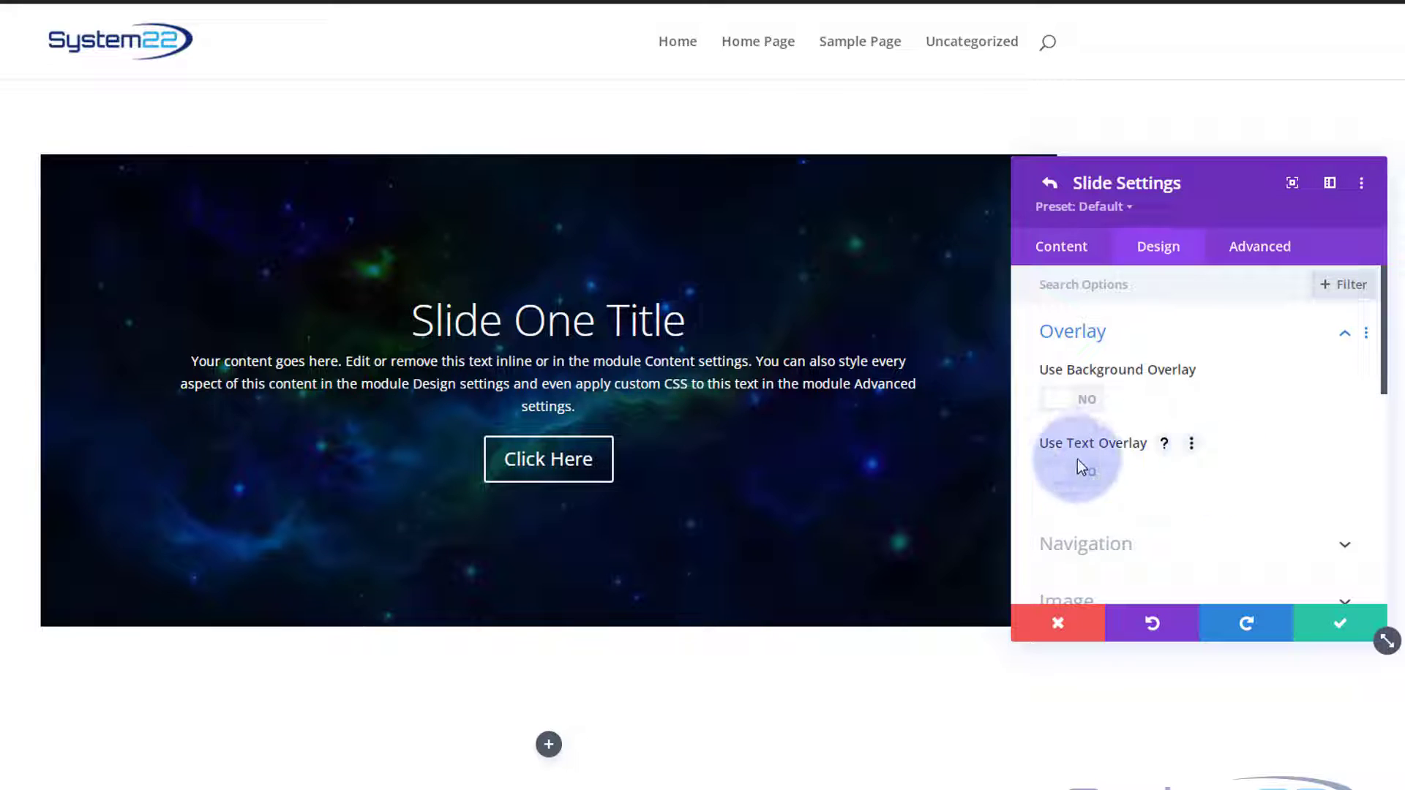
{"action": "left_click", "coordinate": [1090, 474]}
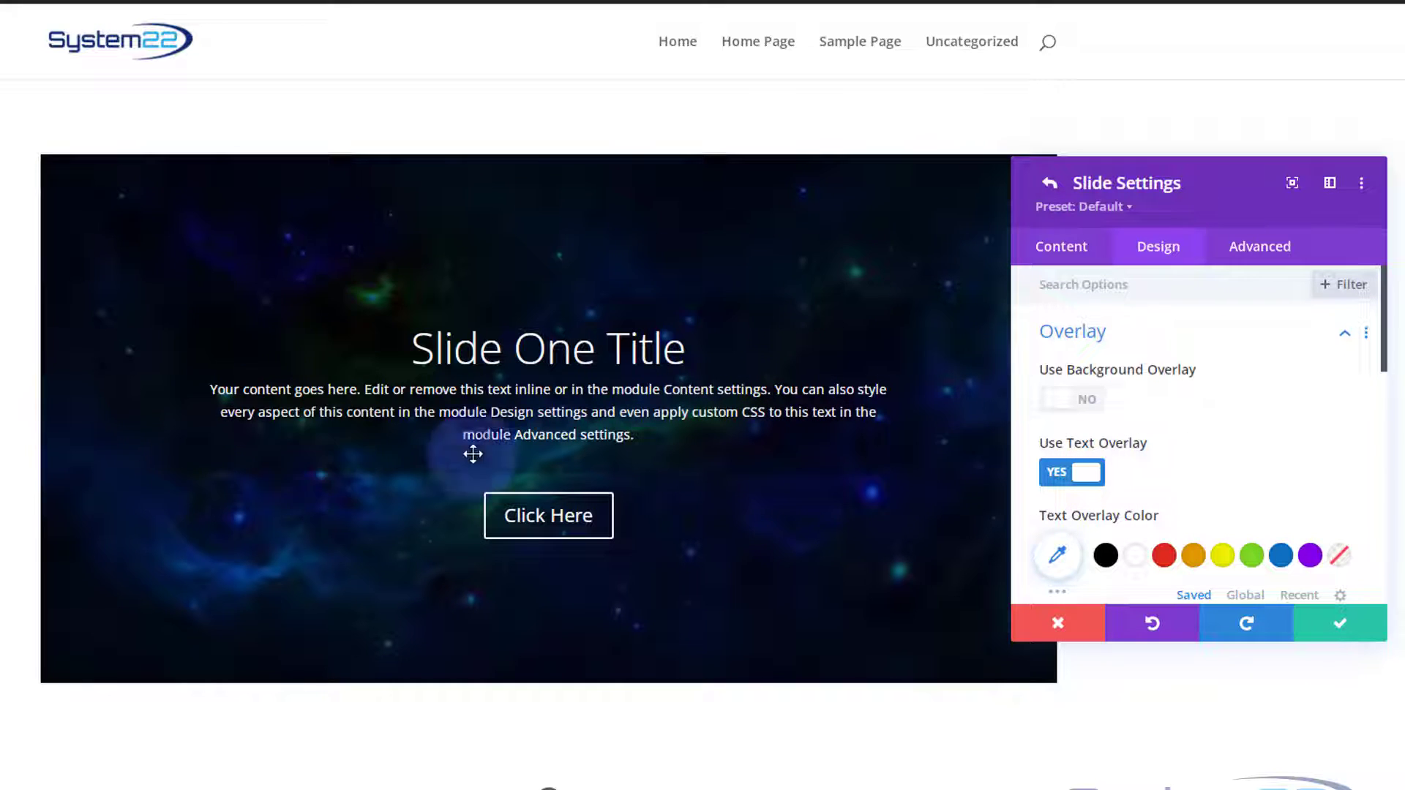
{"action": "left_click", "coordinate": [1063, 476]}
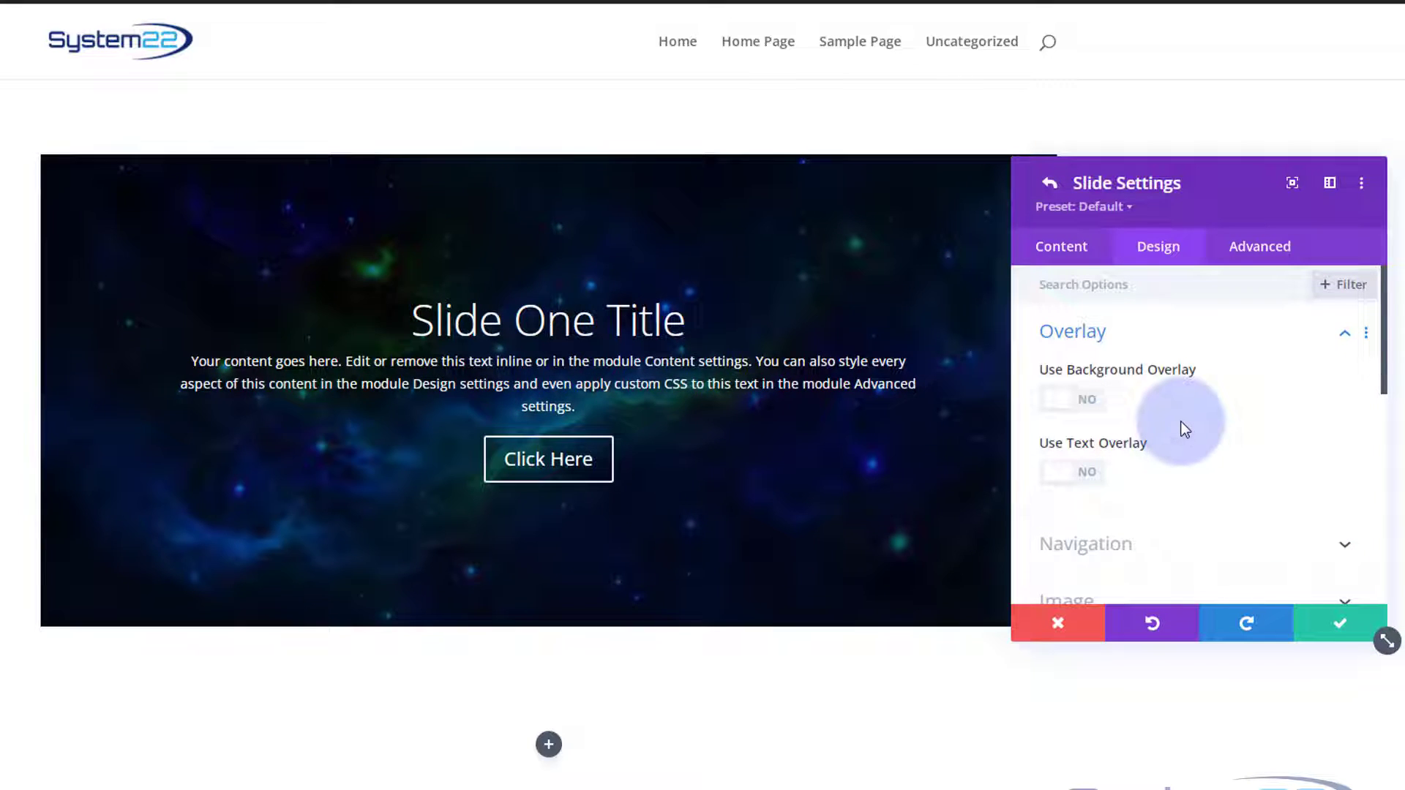
Step: Look through the slide's navigation colors and its image options, from alignment, rounded corners and borders to box shadow, filters and blend mode
{"action": "scroll", "coordinate": [1184, 426], "scroll_direction": "down", "scroll_amount": 1}
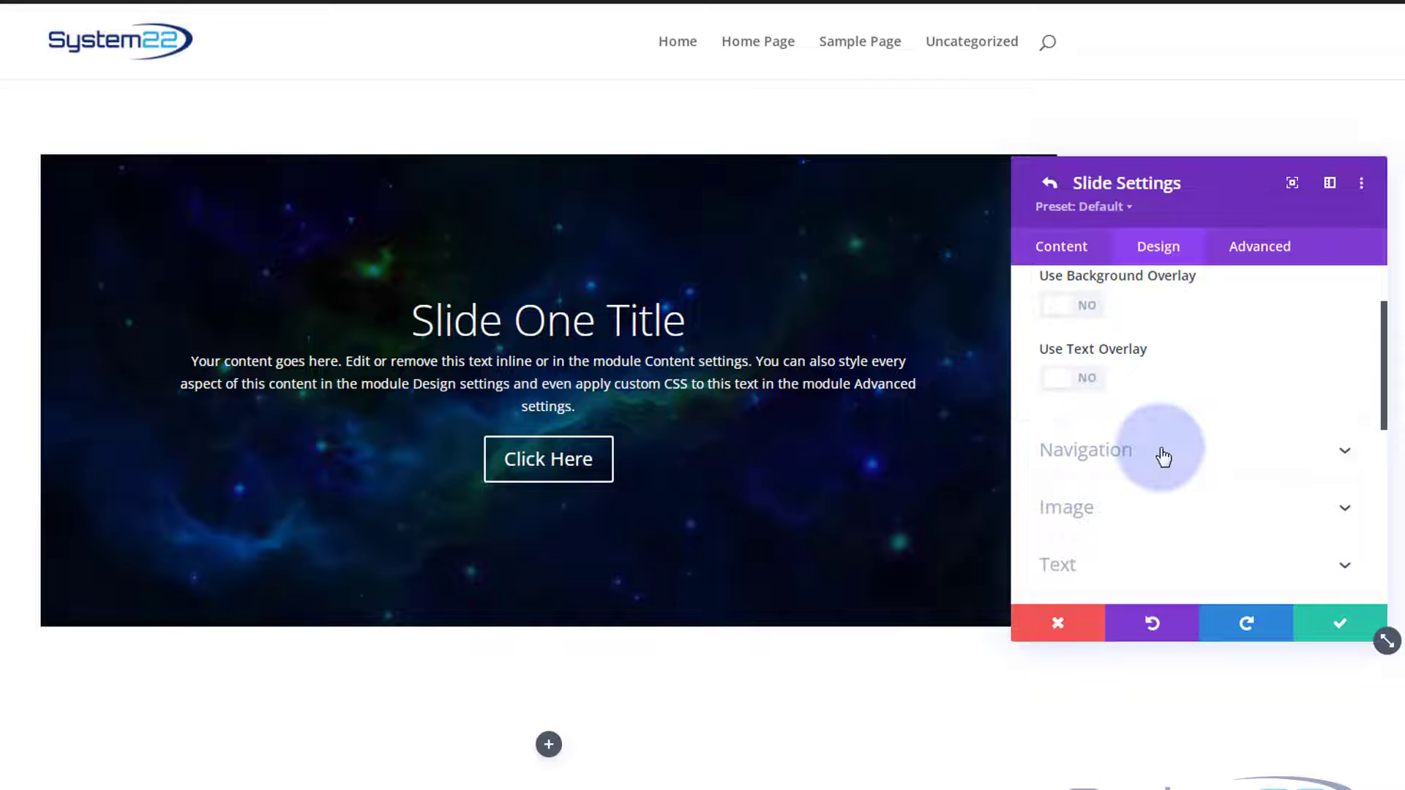
{"action": "left_click", "coordinate": [1161, 450]}
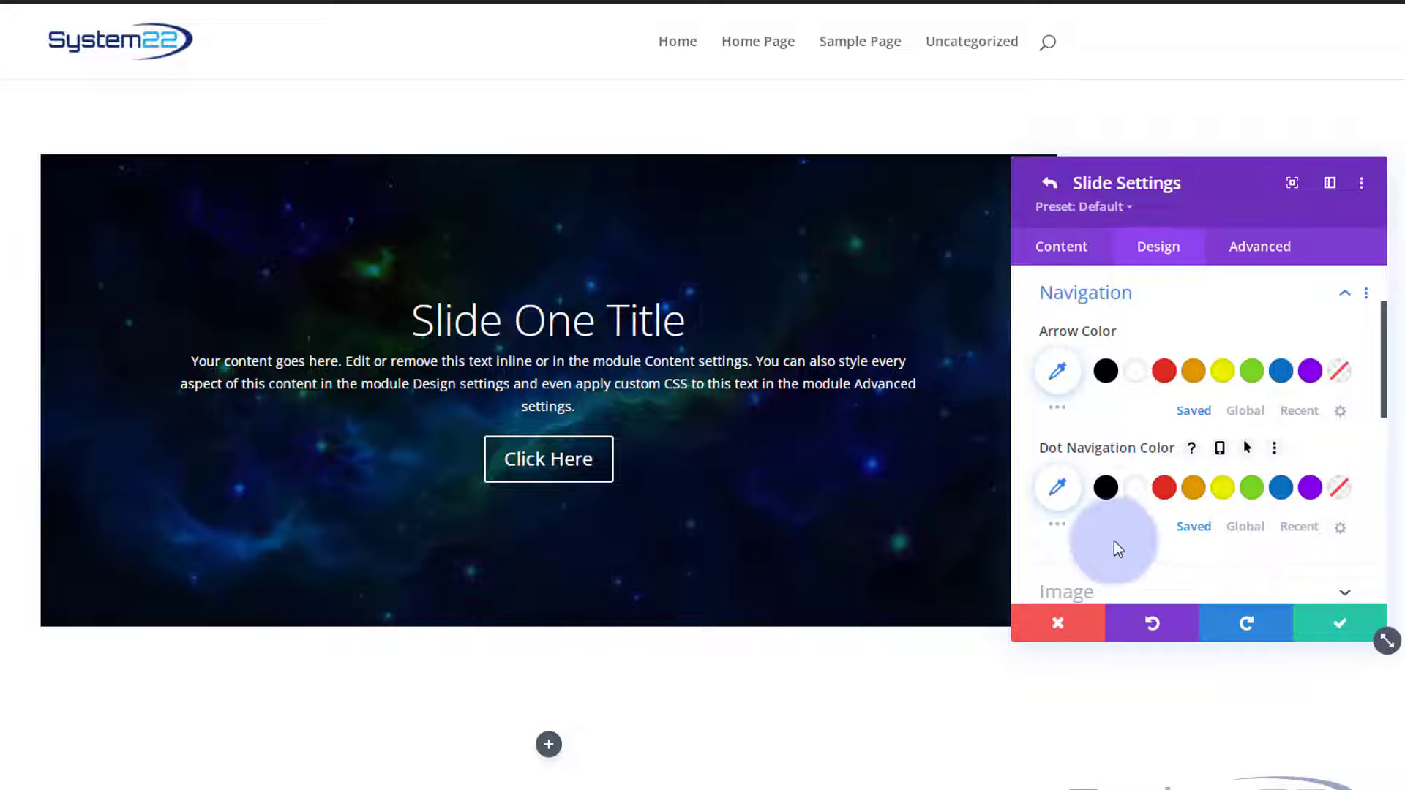
{"action": "scroll", "coordinate": [1125, 508], "scroll_direction": "down", "scroll_amount": 3}
{"action": "scroll", "coordinate": [1125, 516], "scroll_direction": "down", "scroll_amount": 2}
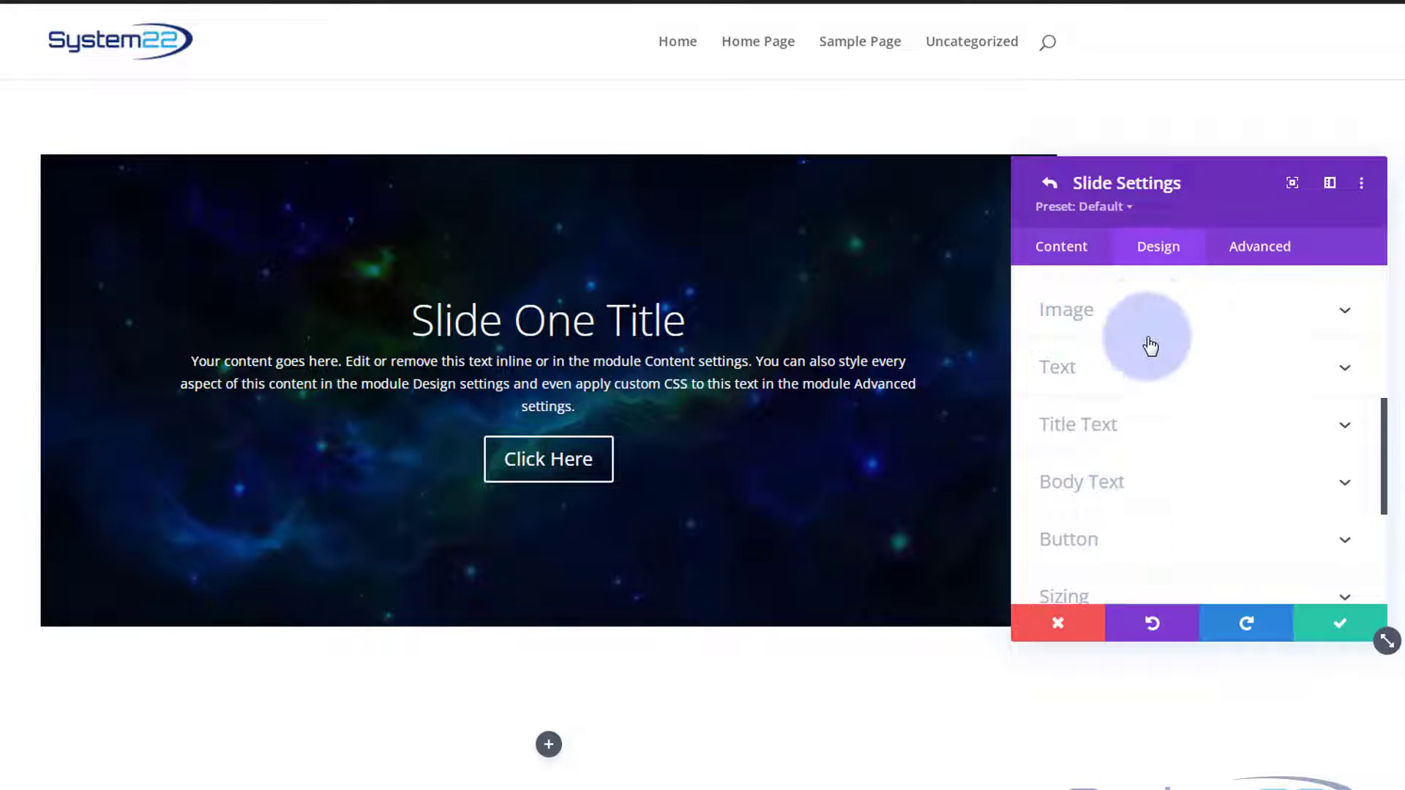
{"action": "left_click", "coordinate": [1230, 321]}
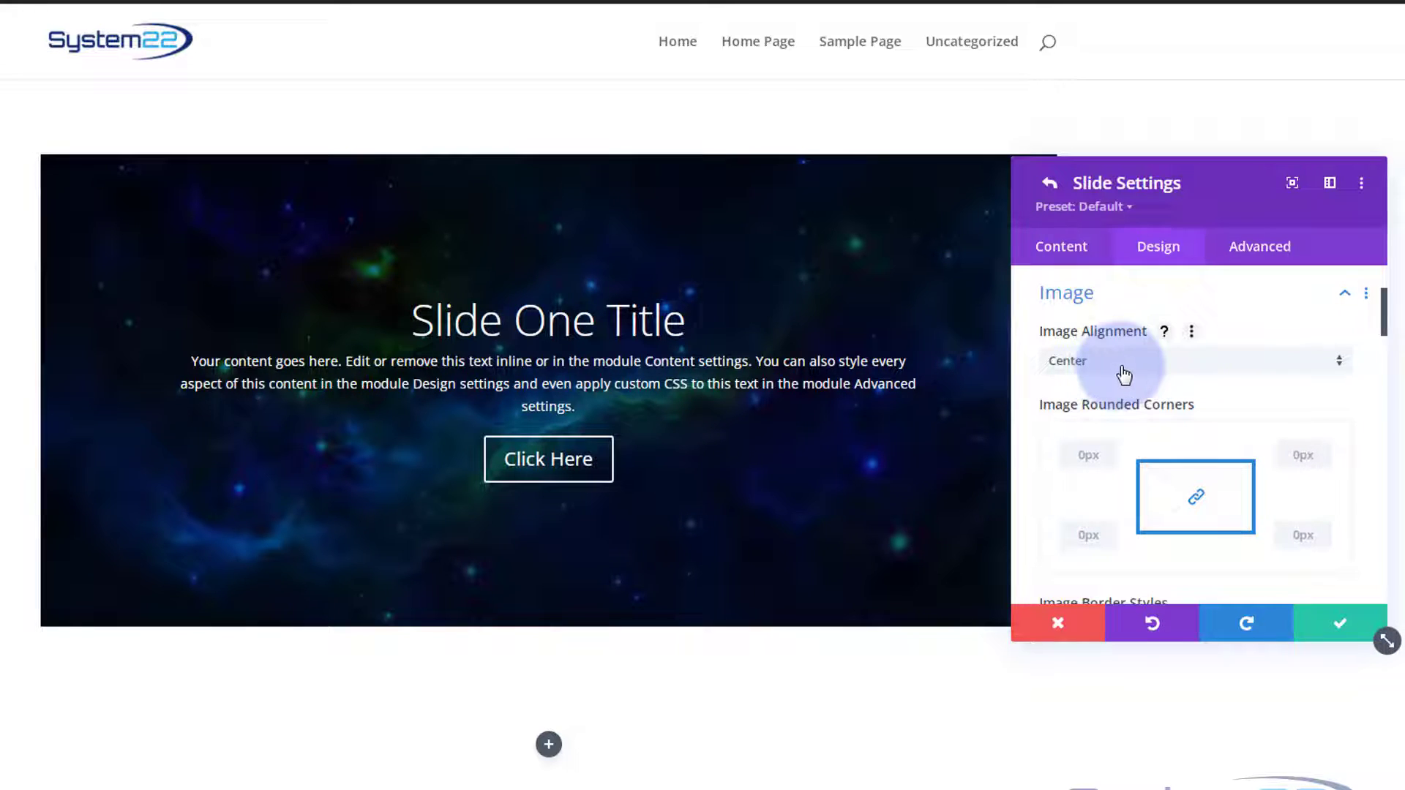
{"action": "scroll", "coordinate": [1095, 495], "scroll_direction": "down", "scroll_amount": 2}
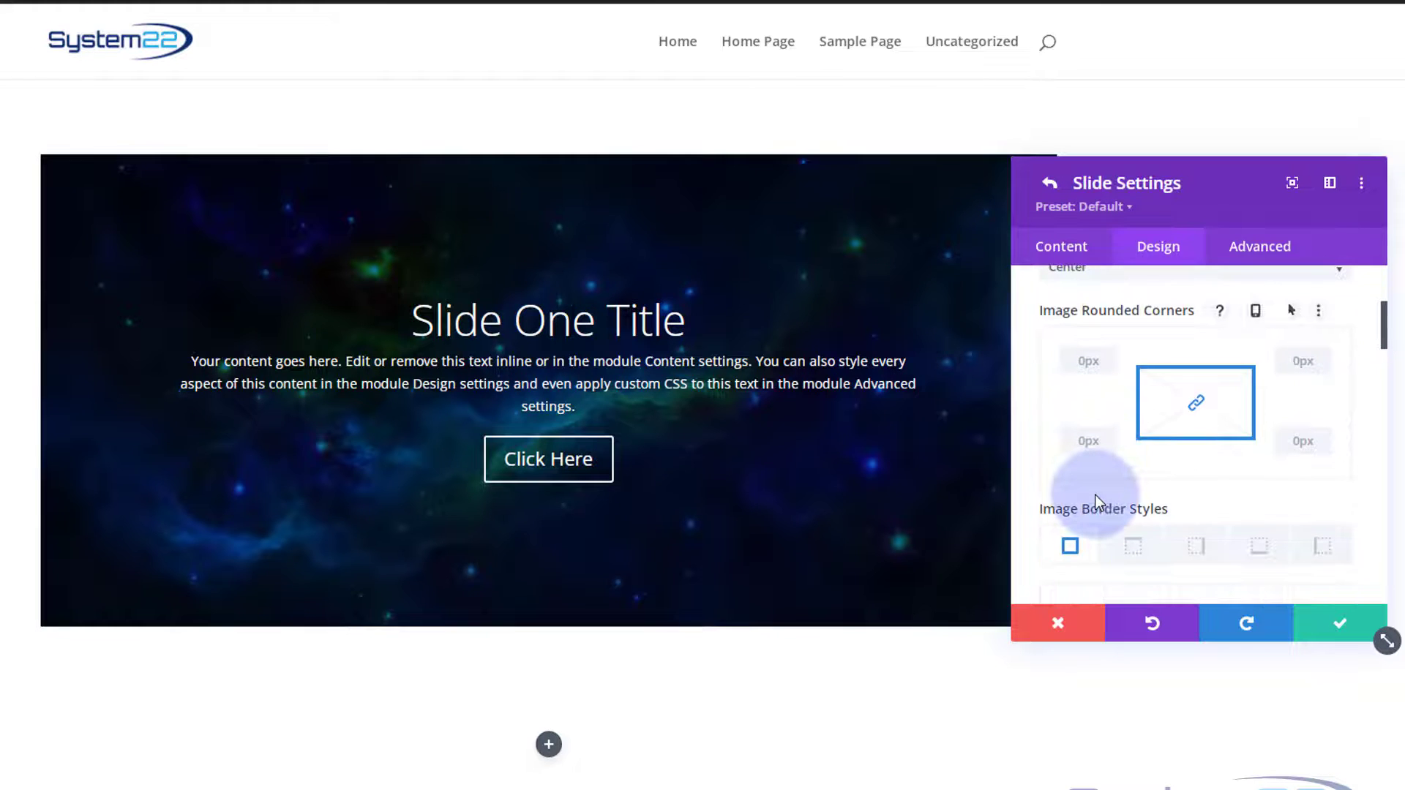
{"action": "scroll", "coordinate": [1094, 495], "scroll_direction": "down", "scroll_amount": 8}
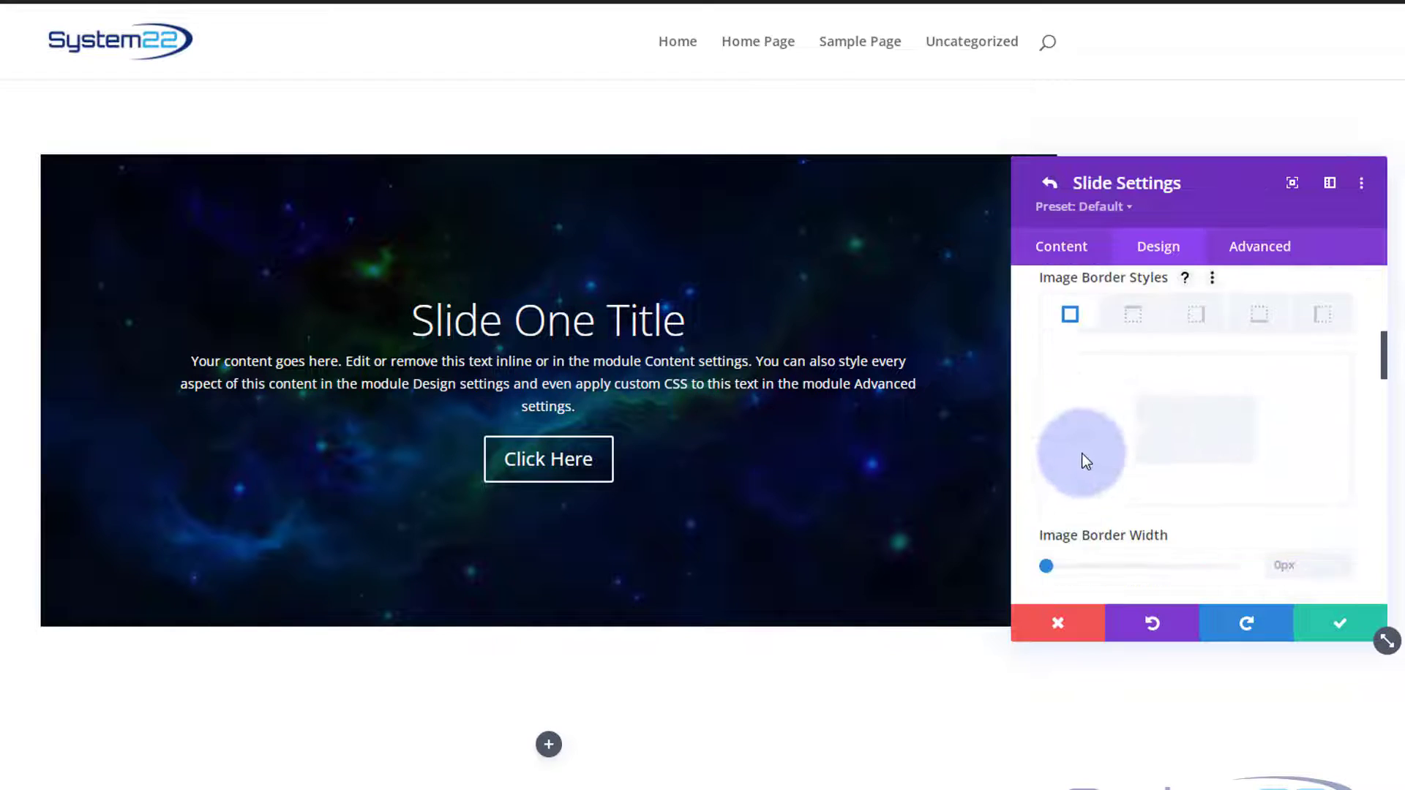
{"action": "scroll", "coordinate": [1171, 424], "scroll_direction": "down", "scroll_amount": 3}
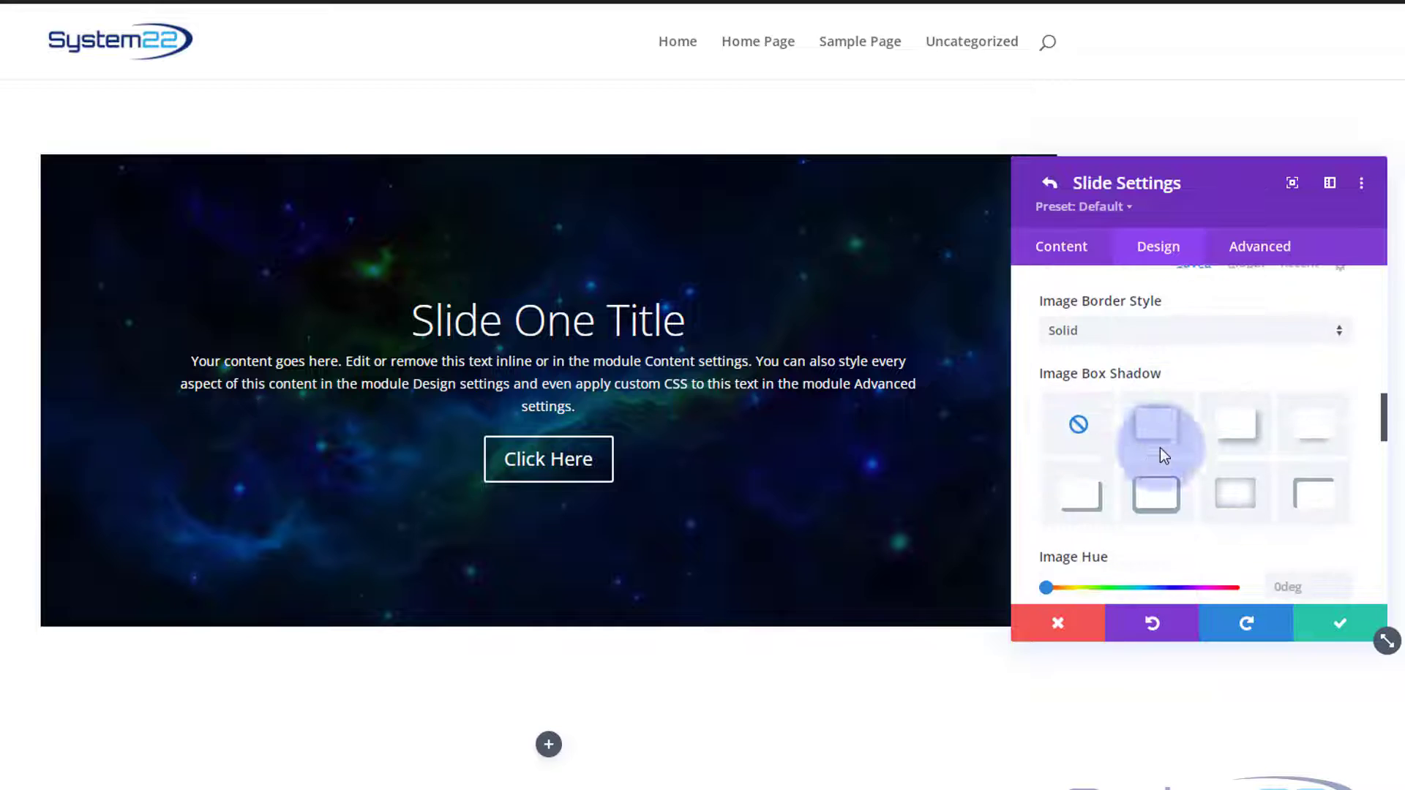
{"action": "scroll", "coordinate": [1172, 456], "scroll_direction": "down", "scroll_amount": 4}
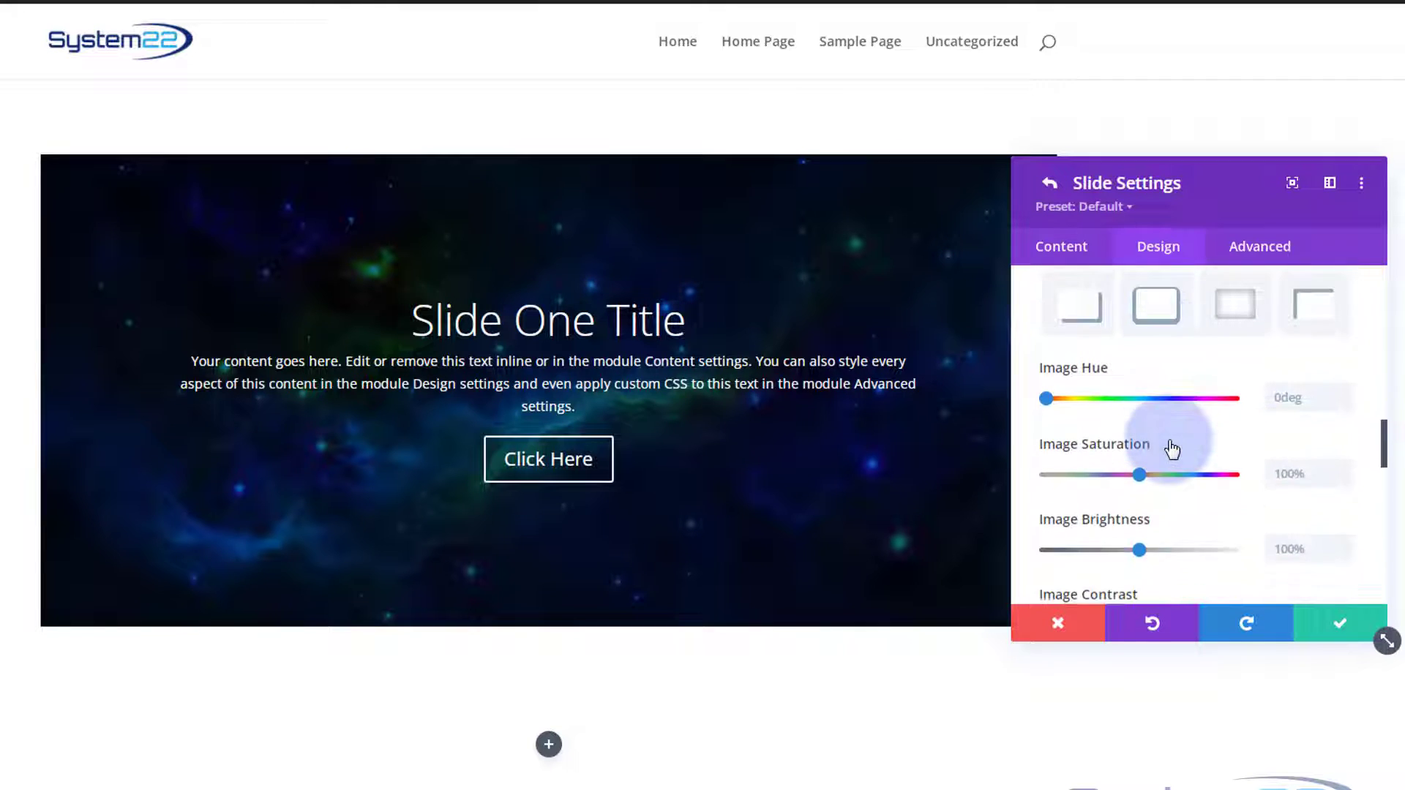
{"action": "scroll", "coordinate": [1171, 448], "scroll_direction": "down", "scroll_amount": 1}
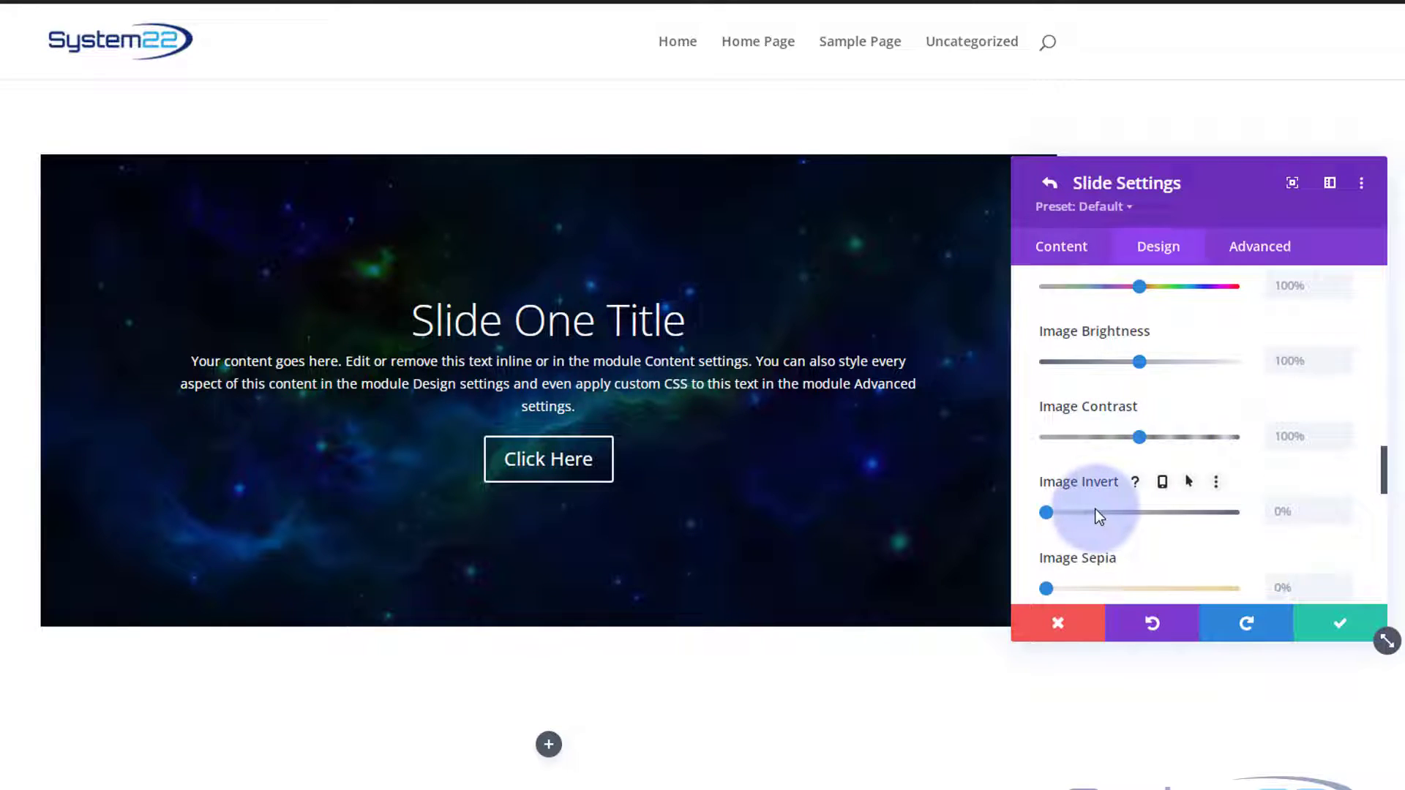
{"action": "scroll", "coordinate": [1096, 511], "scroll_direction": "down", "scroll_amount": 4}
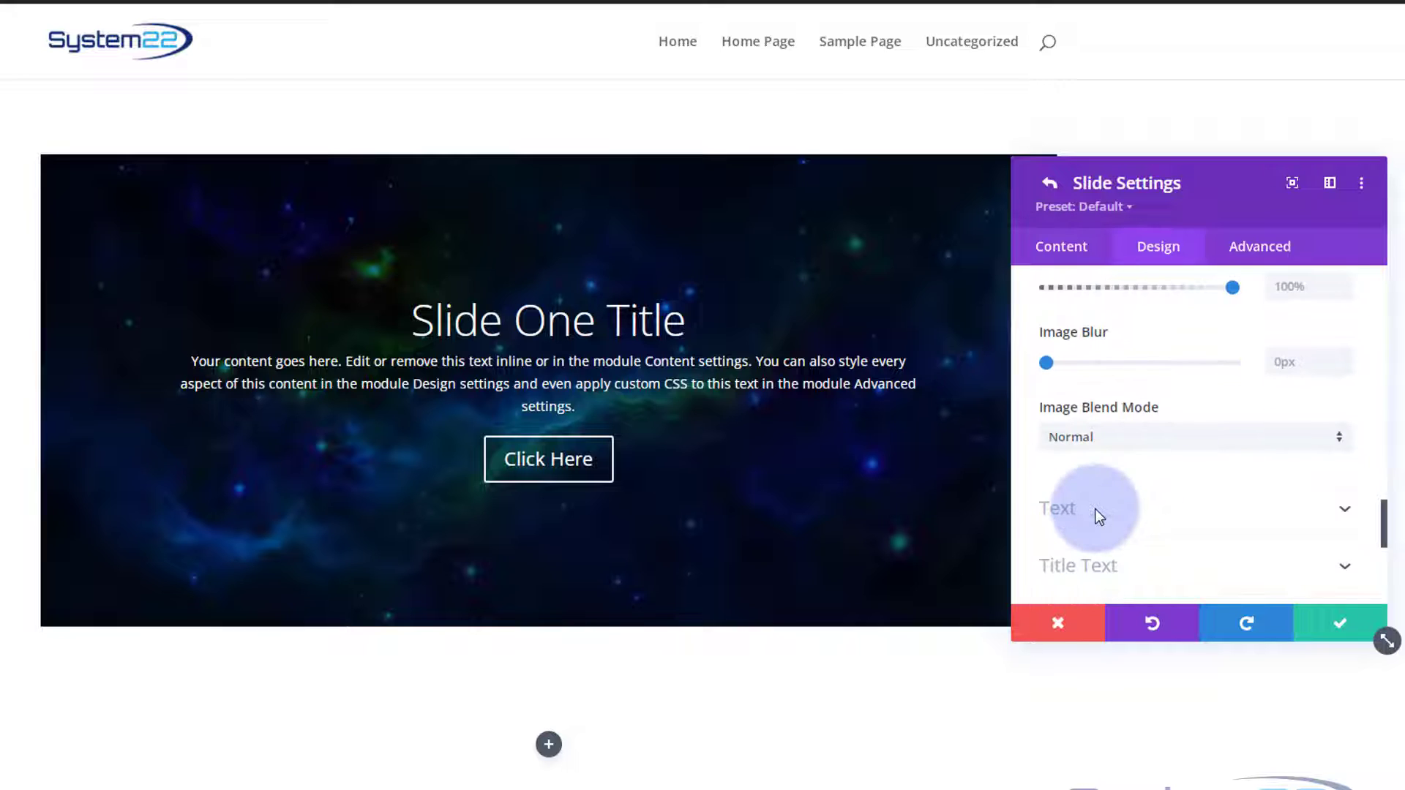
{"action": "scroll", "coordinate": [1097, 505], "scroll_direction": "down", "scroll_amount": 1}
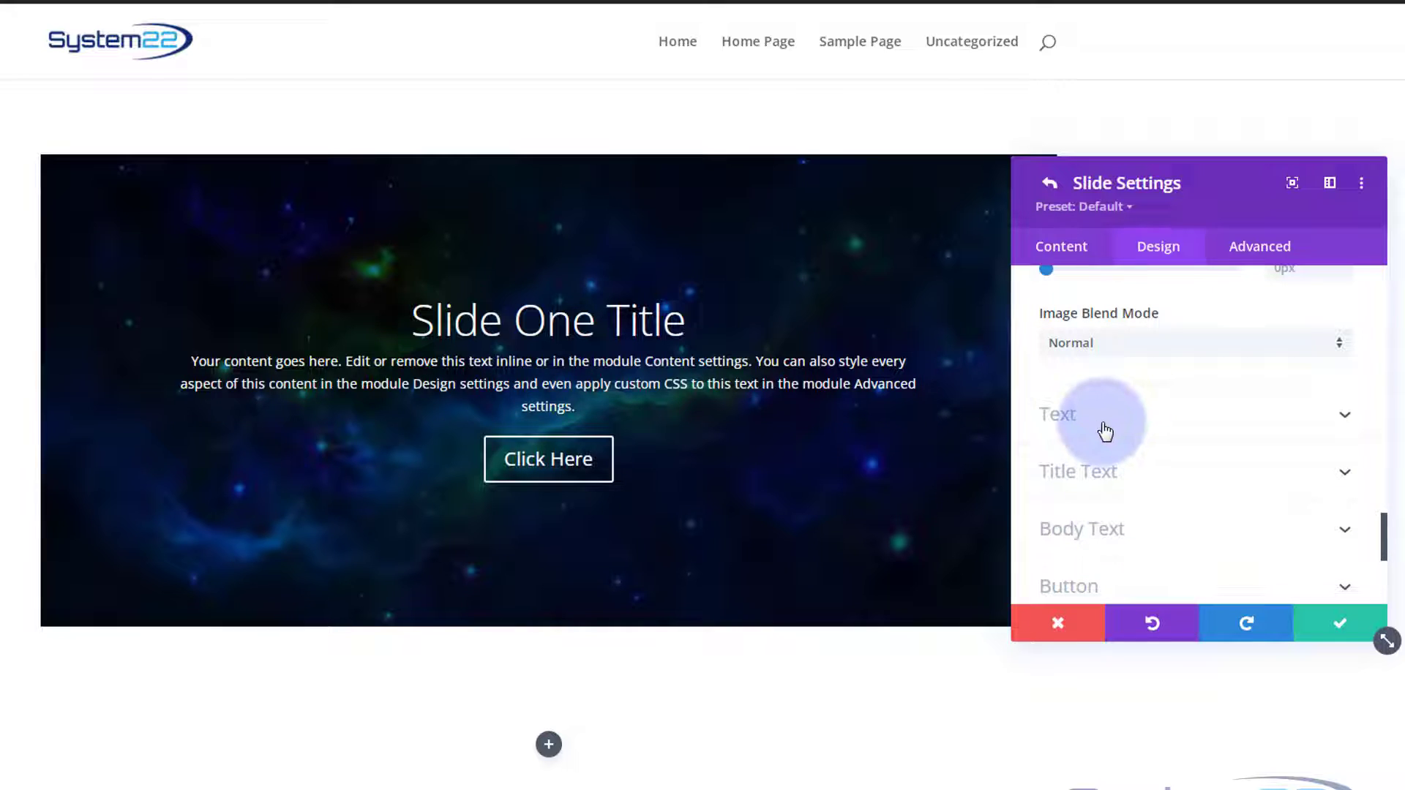
Step: Try the left, right and justified text alignments on the slide and settle on center alignment
{"action": "left_click", "coordinate": [1105, 429]}
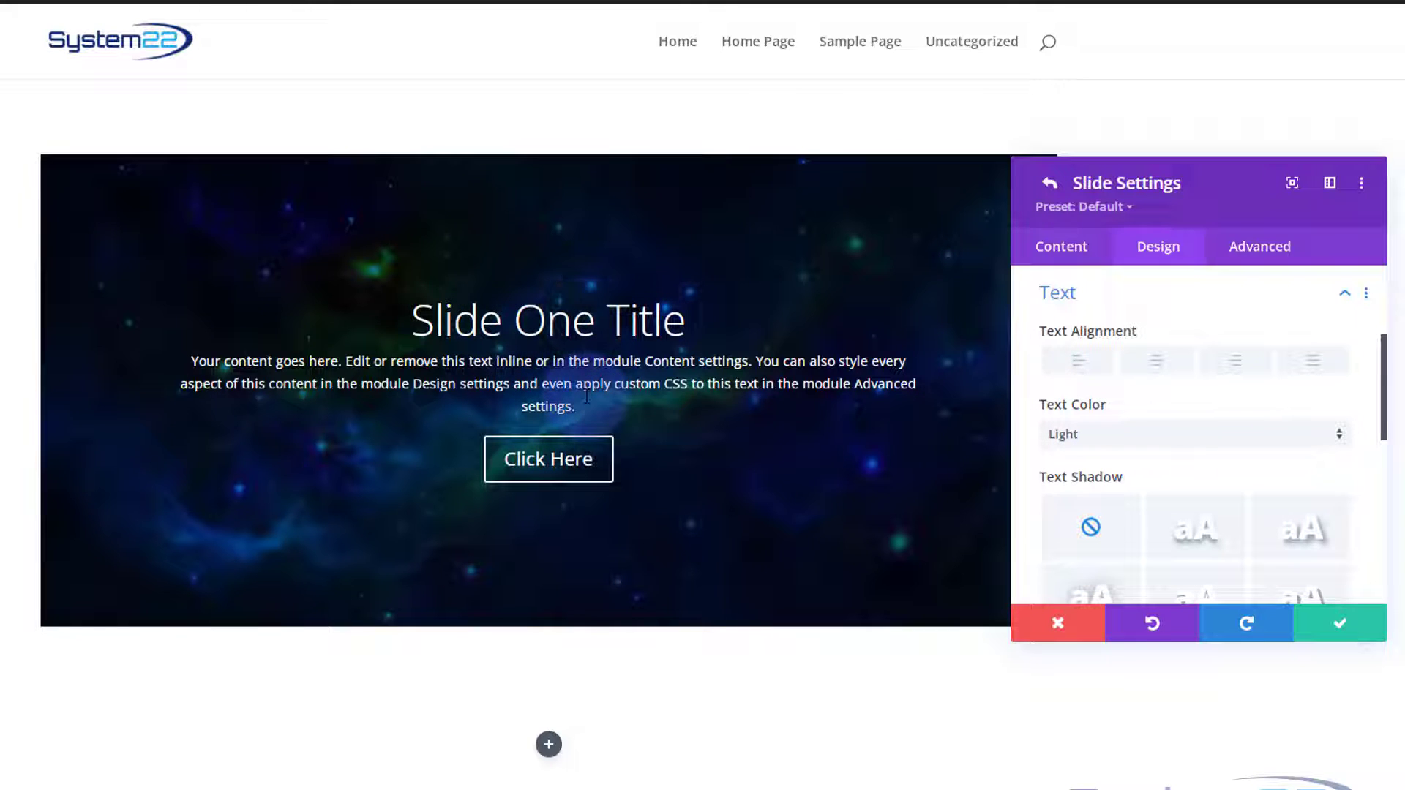
{"action": "left_click", "coordinate": [1080, 362]}
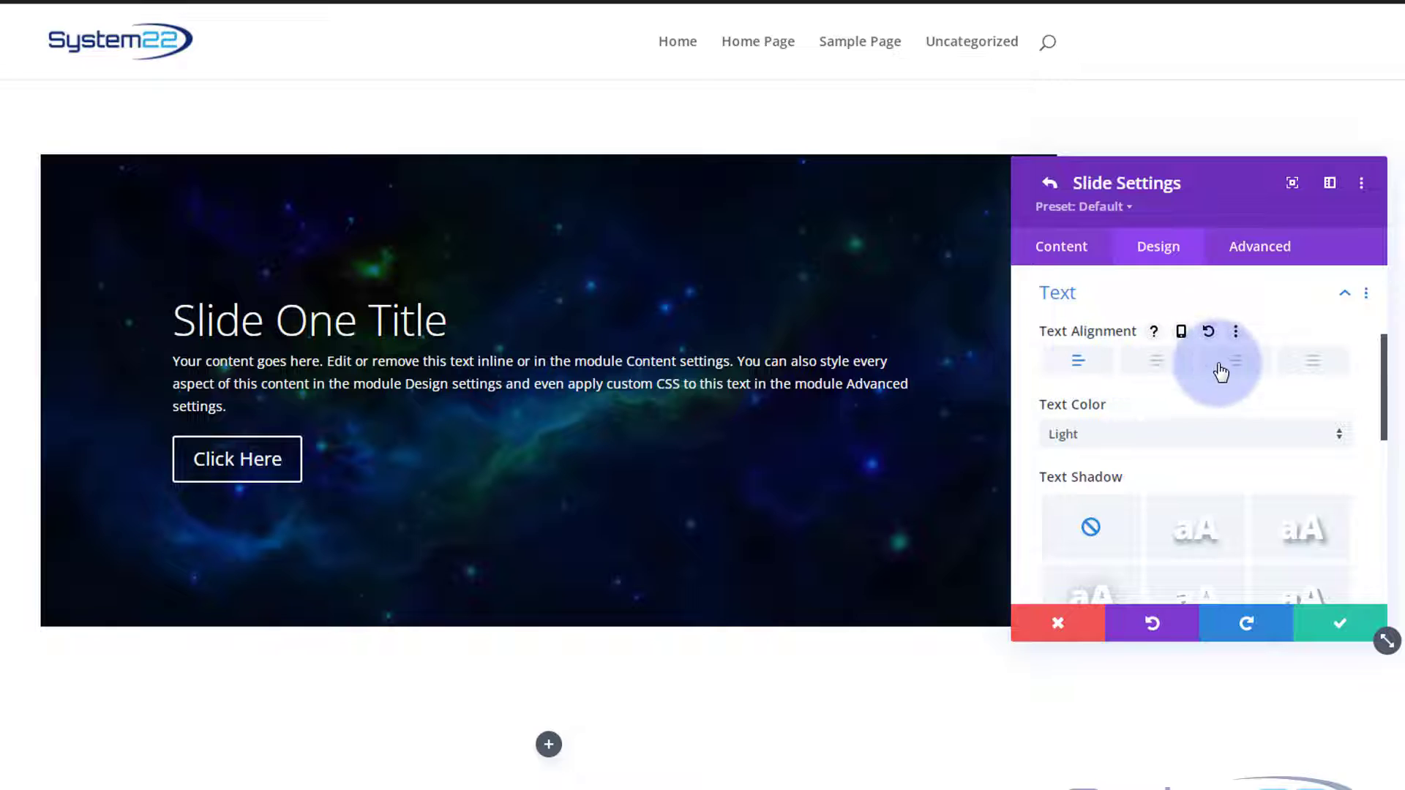
{"action": "left_click", "coordinate": [1158, 363]}
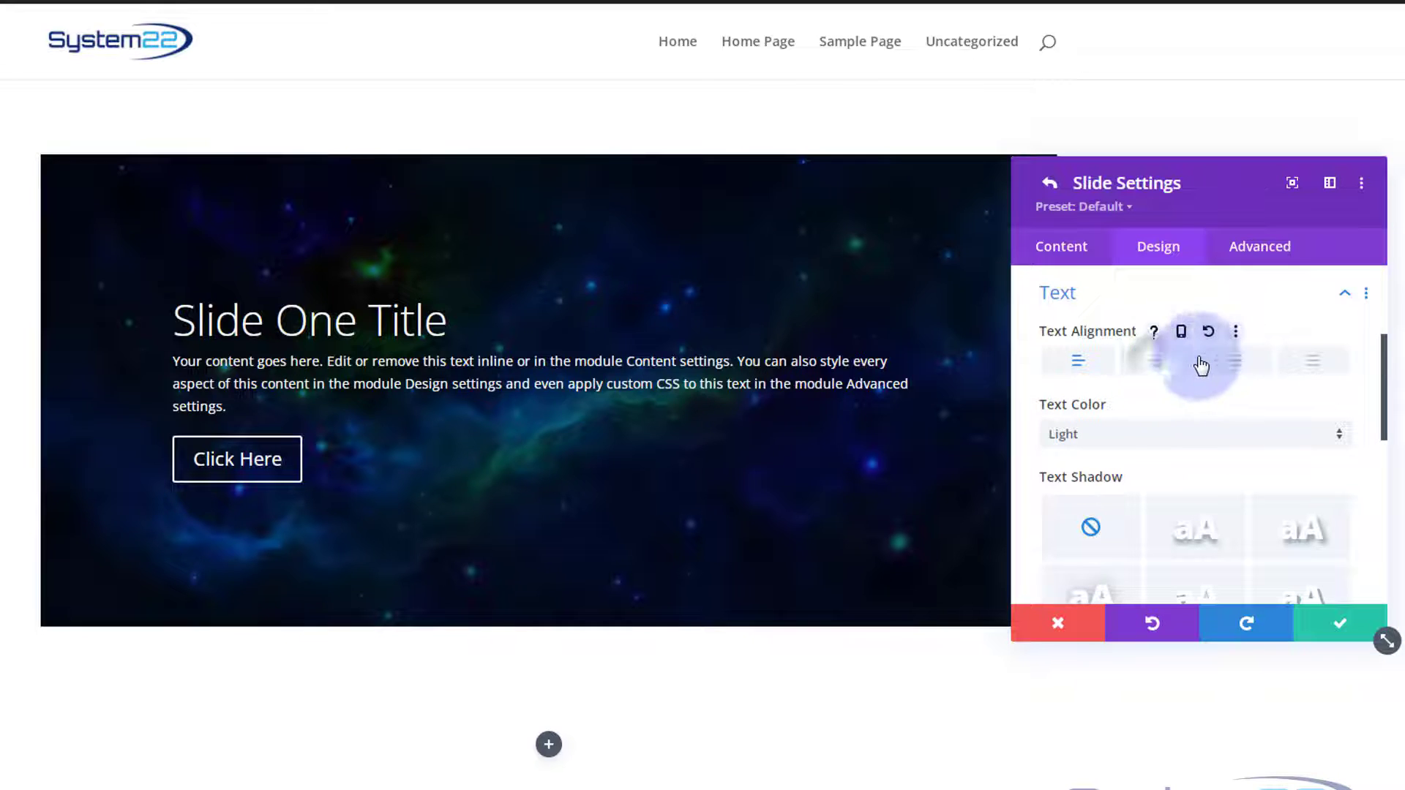
{"action": "left_click", "coordinate": [1239, 363]}
{"action": "left_click", "coordinate": [1315, 366]}
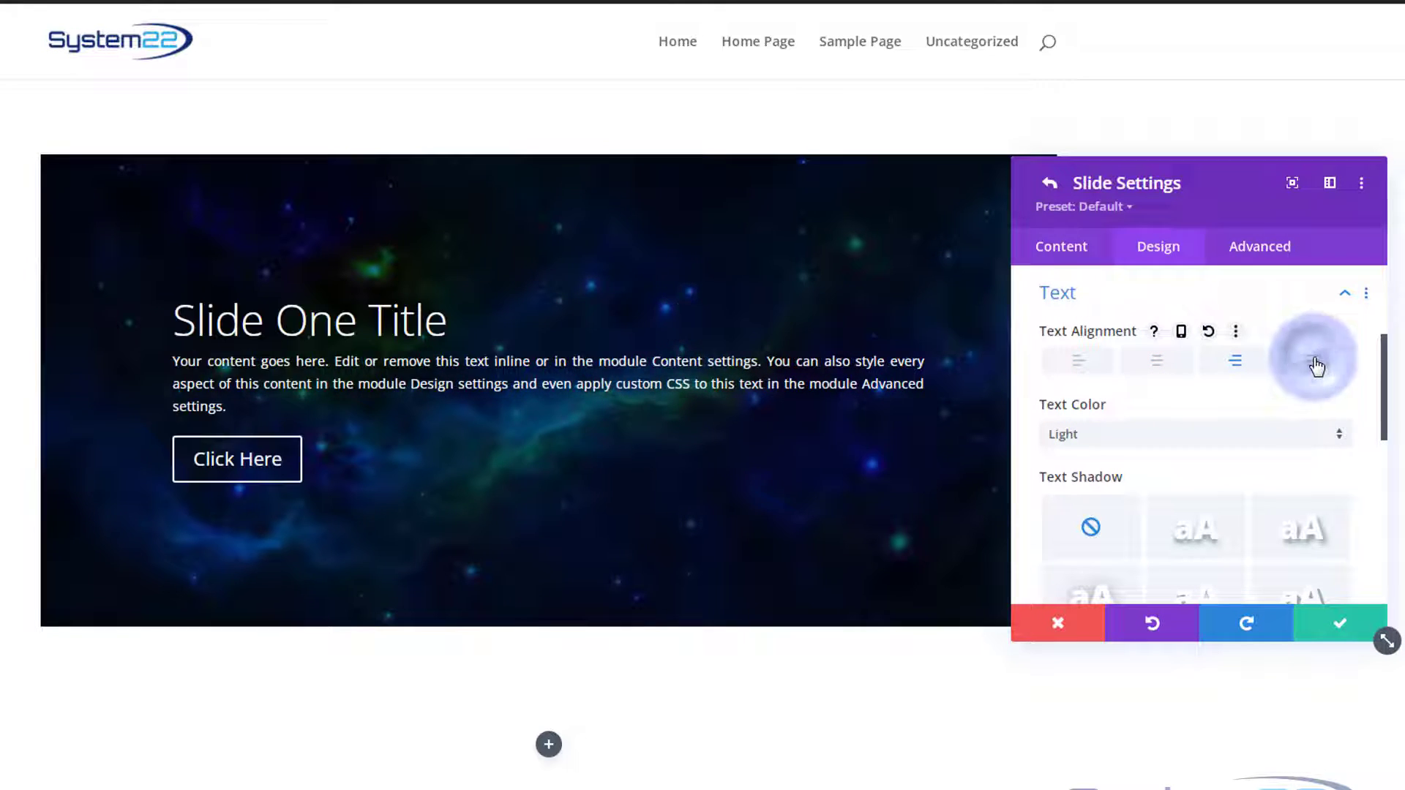
{"action": "left_click", "coordinate": [1158, 363]}
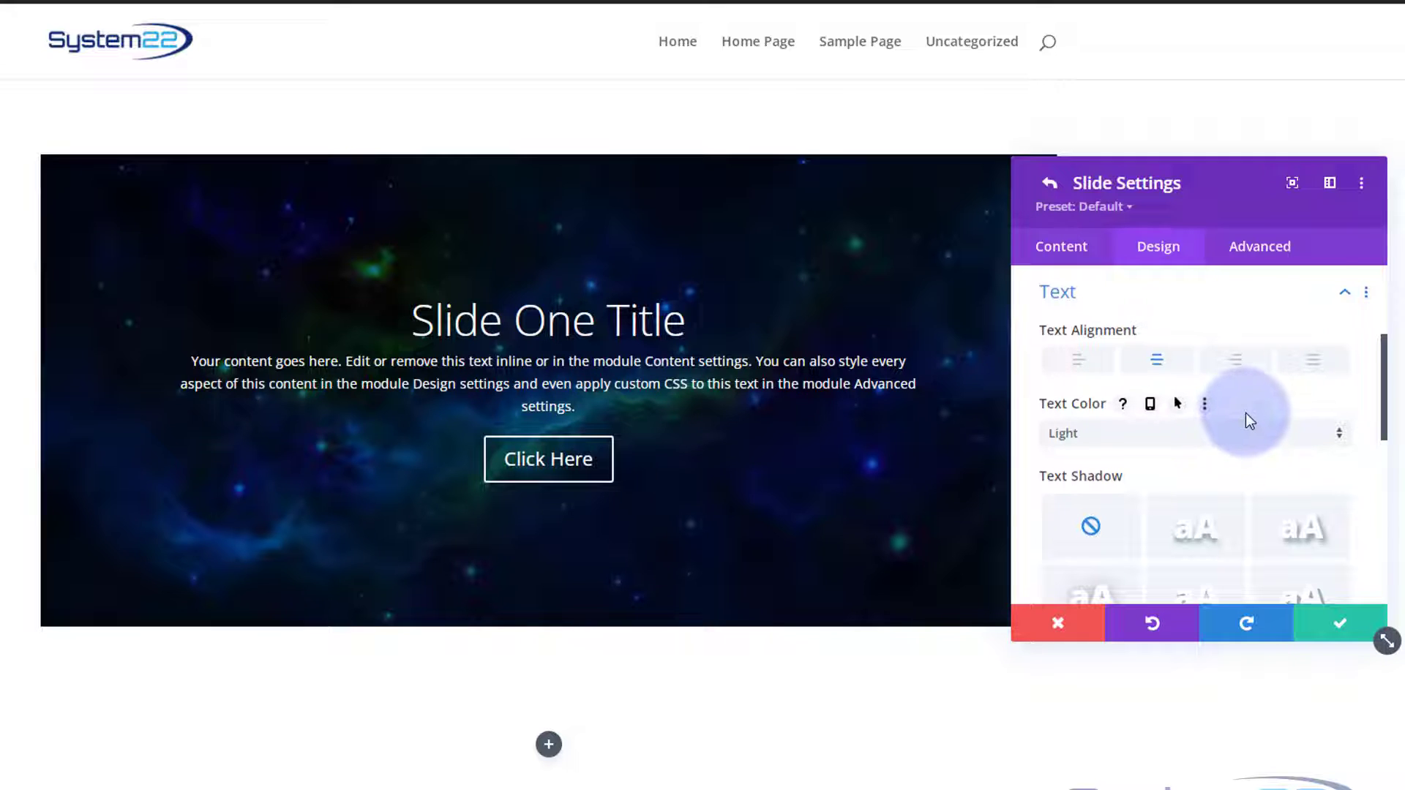
Step: Open the title text options in the slide's design settings
{"action": "scroll", "coordinate": [1245, 418], "scroll_direction": "down", "scroll_amount": 3}
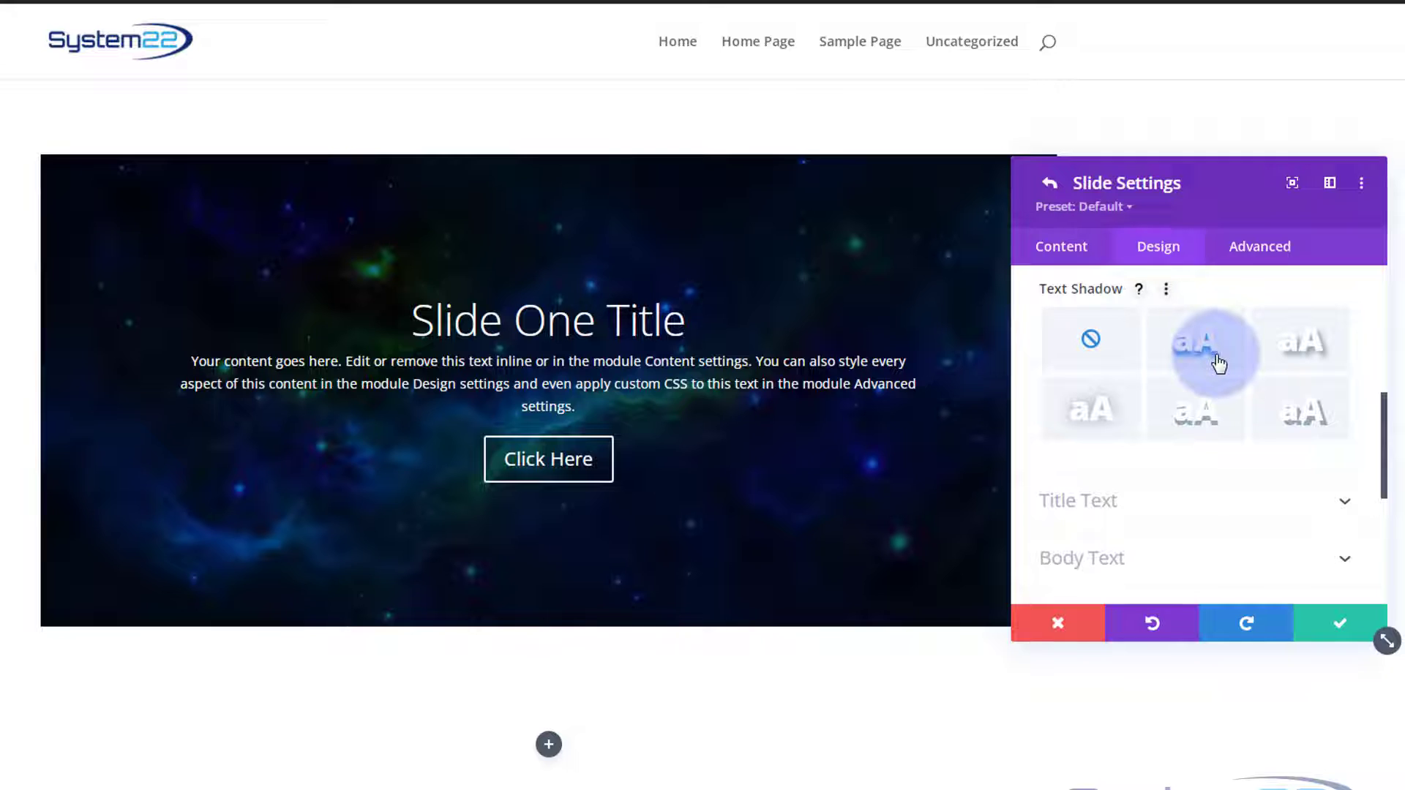
{"action": "scroll", "coordinate": [1200, 396], "scroll_direction": "down", "scroll_amount": 2}
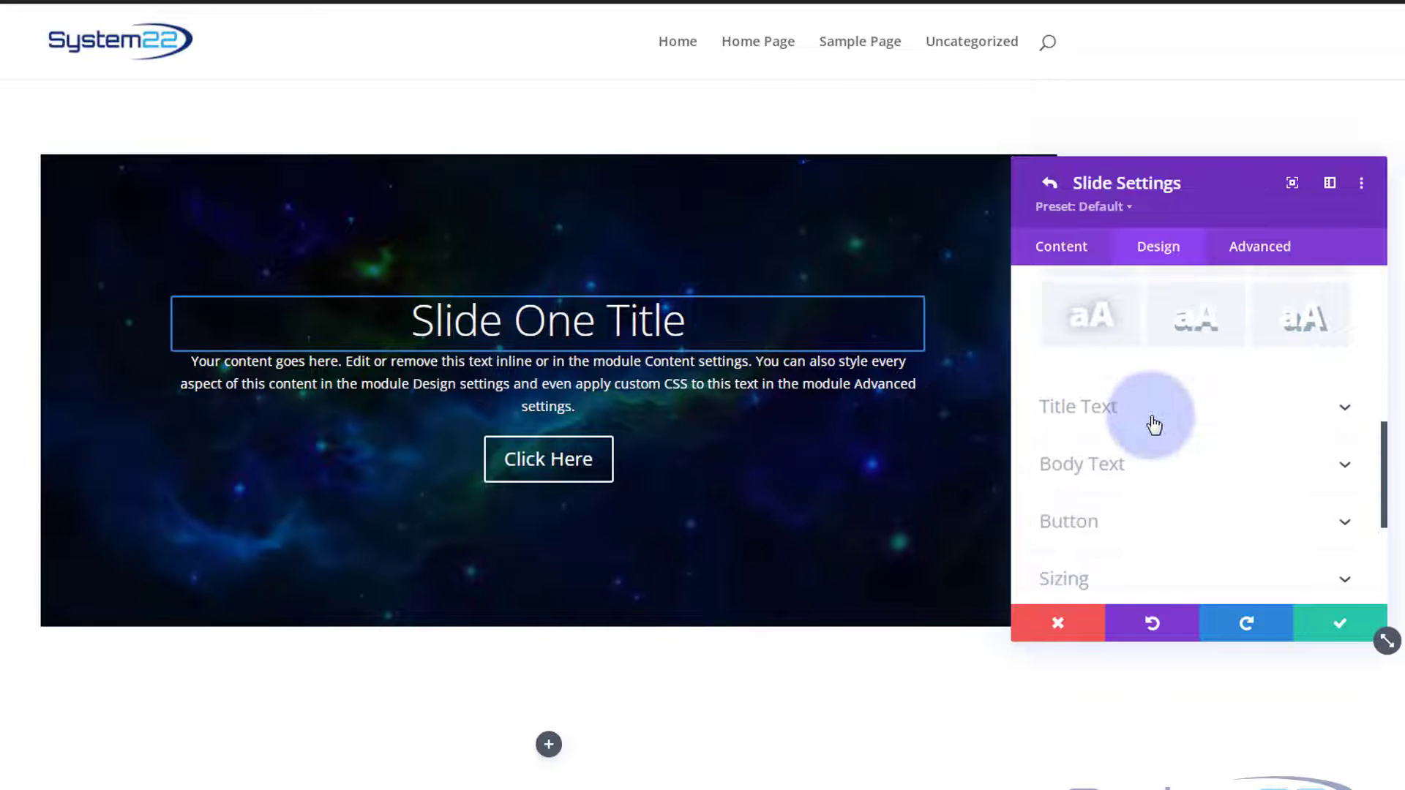
{"action": "left_click", "coordinate": [1156, 424]}
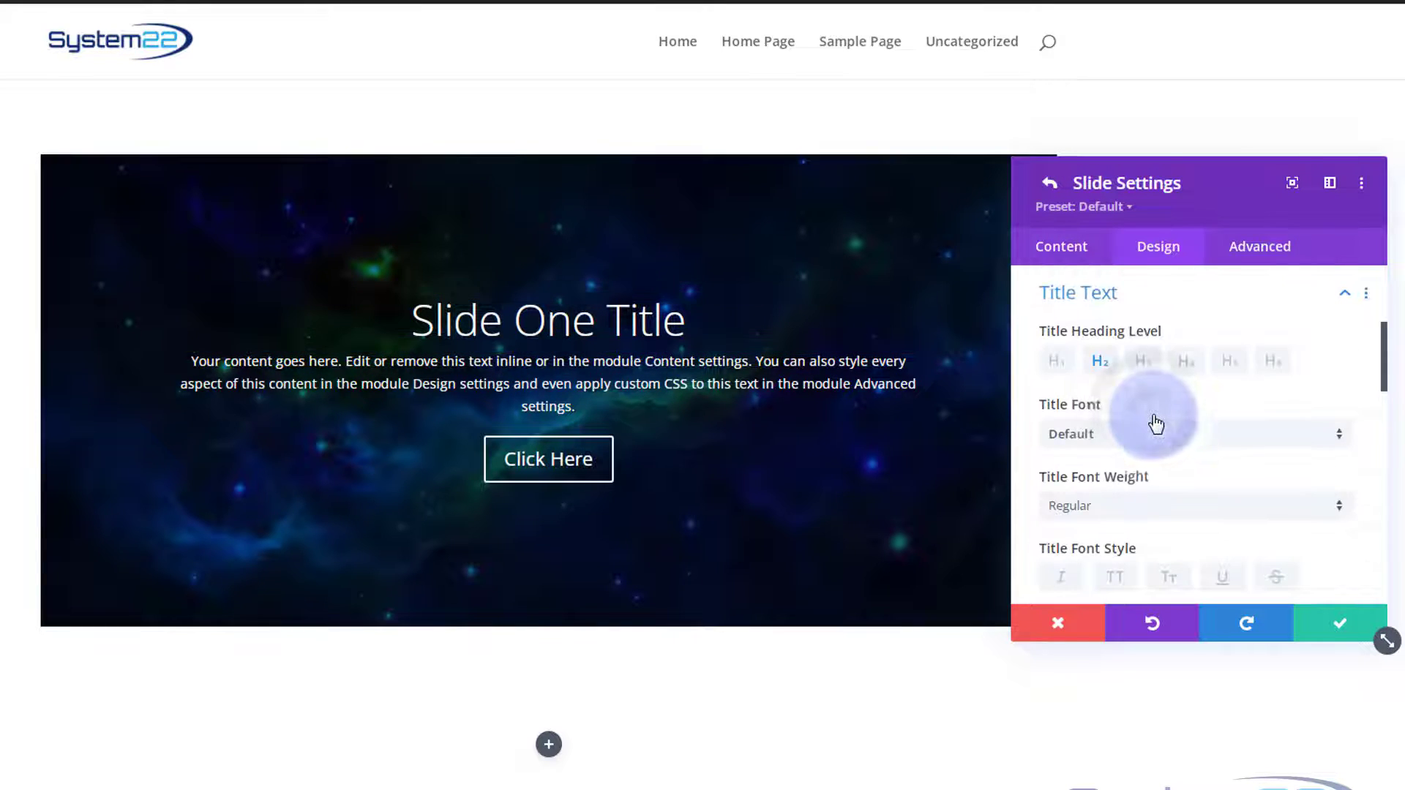
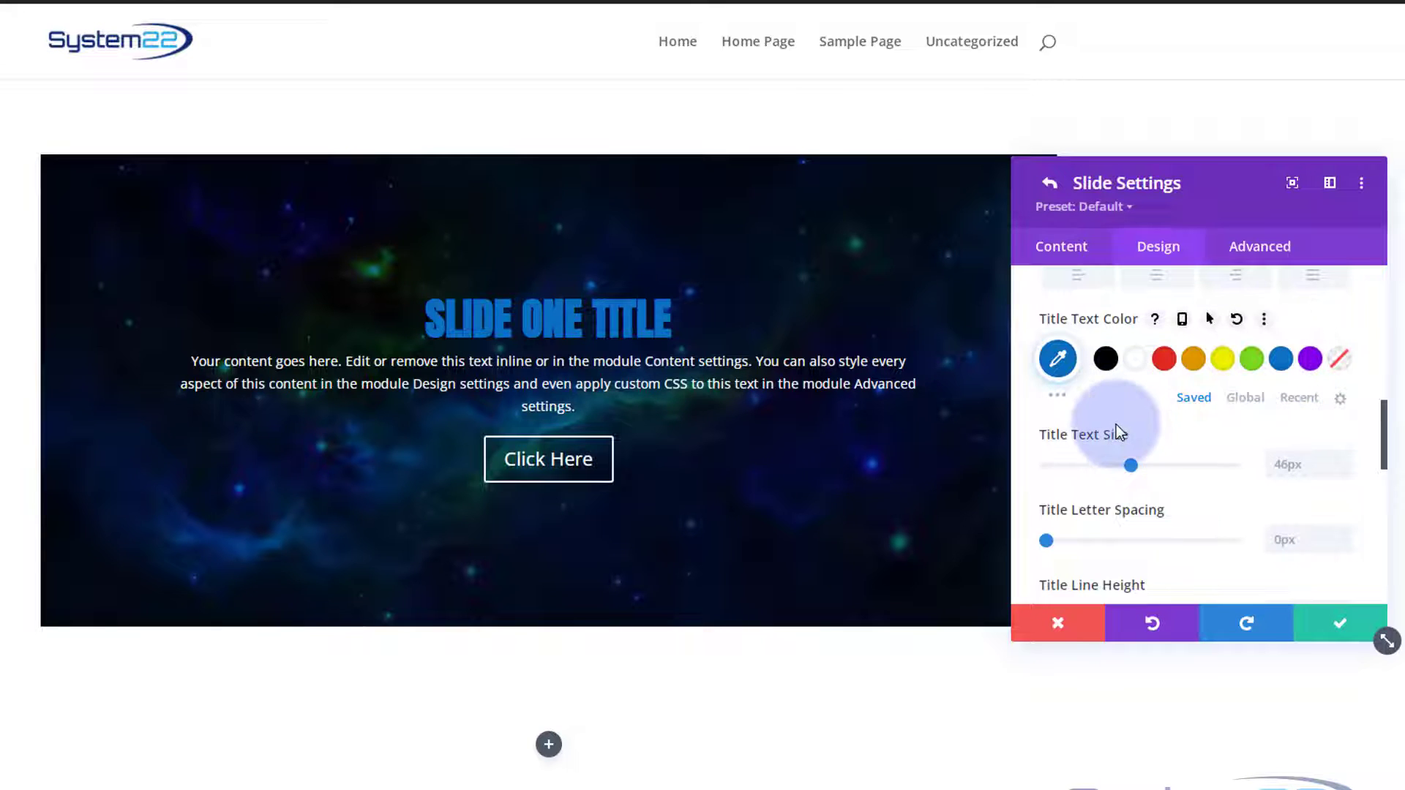
Step: Set the slide's title text color to the brighter blue #0fb7ff
{"action": "scroll", "coordinate": [1117, 425], "scroll_direction": "up", "scroll_amount": 2}
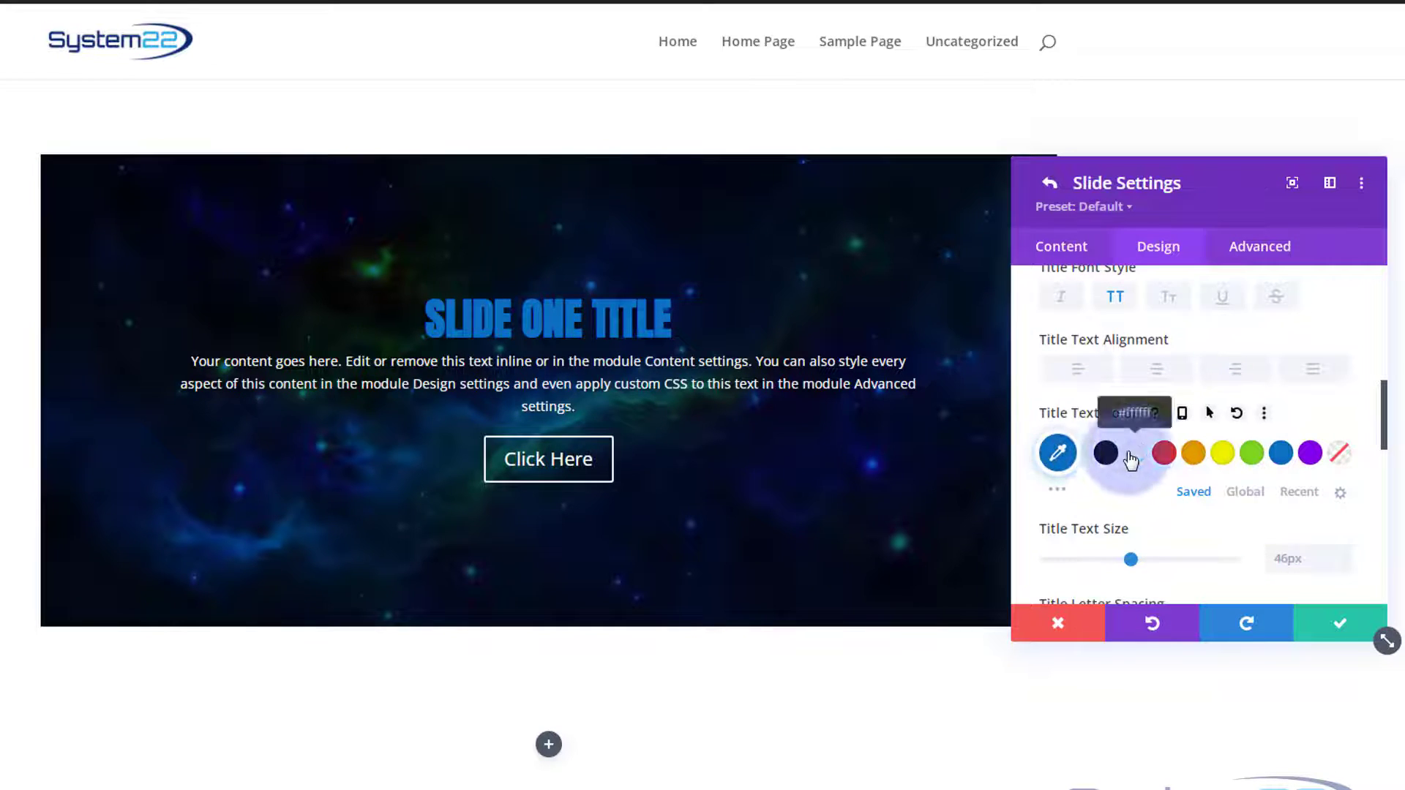
{"action": "left_click", "coordinate": [1058, 453]}
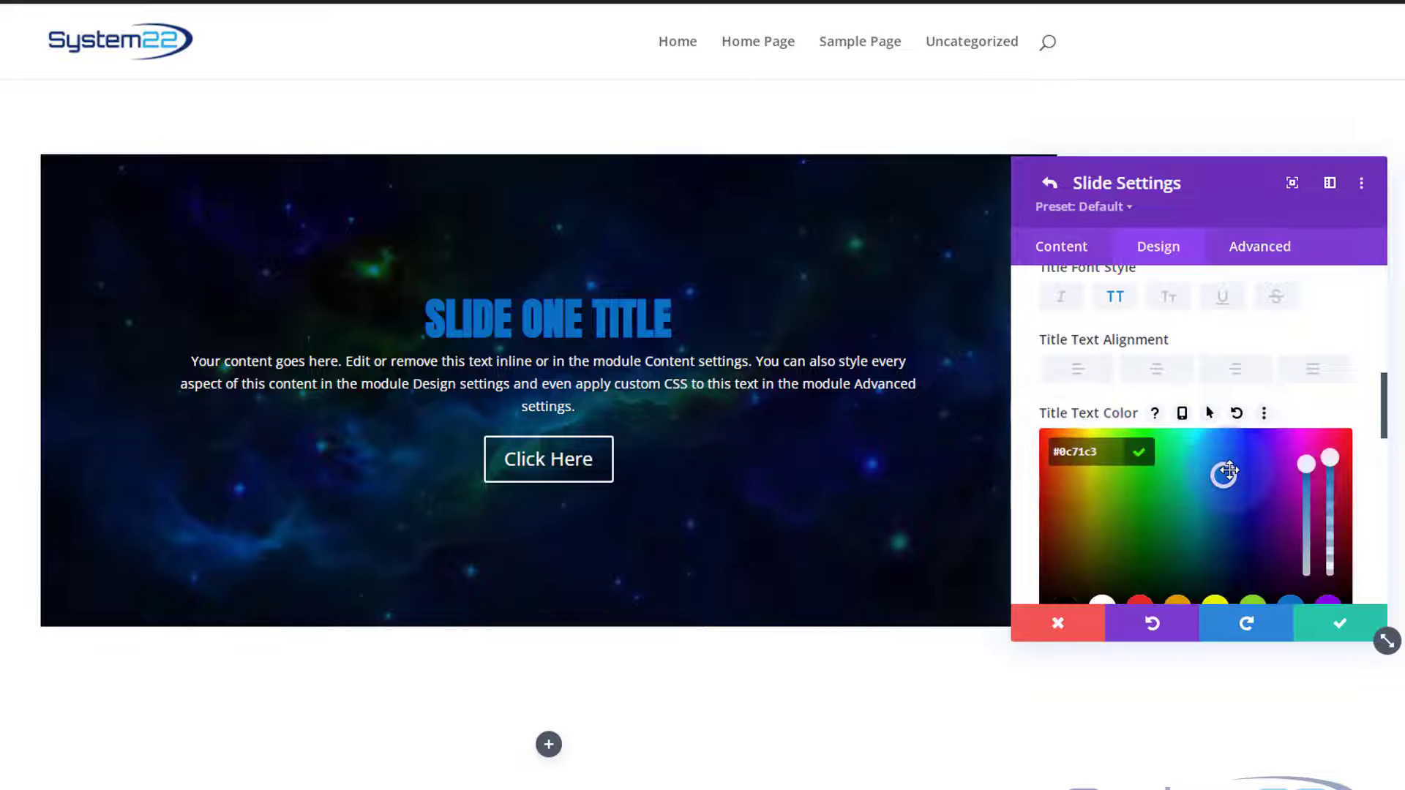
{"action": "left_click_drag", "start_coordinate": [1225, 475], "coordinate": [1218, 430]}
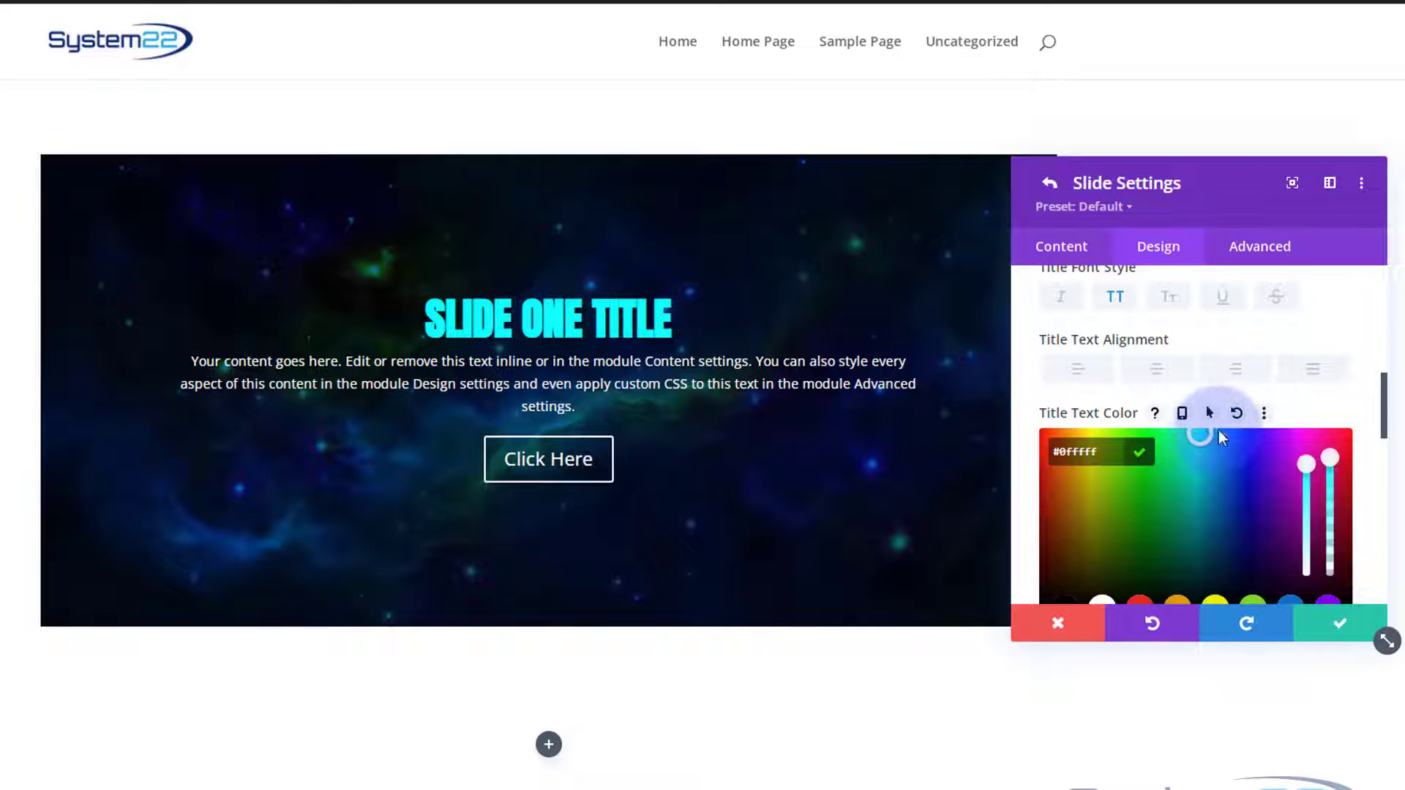
{"action": "left_click", "coordinate": [1218, 430]}
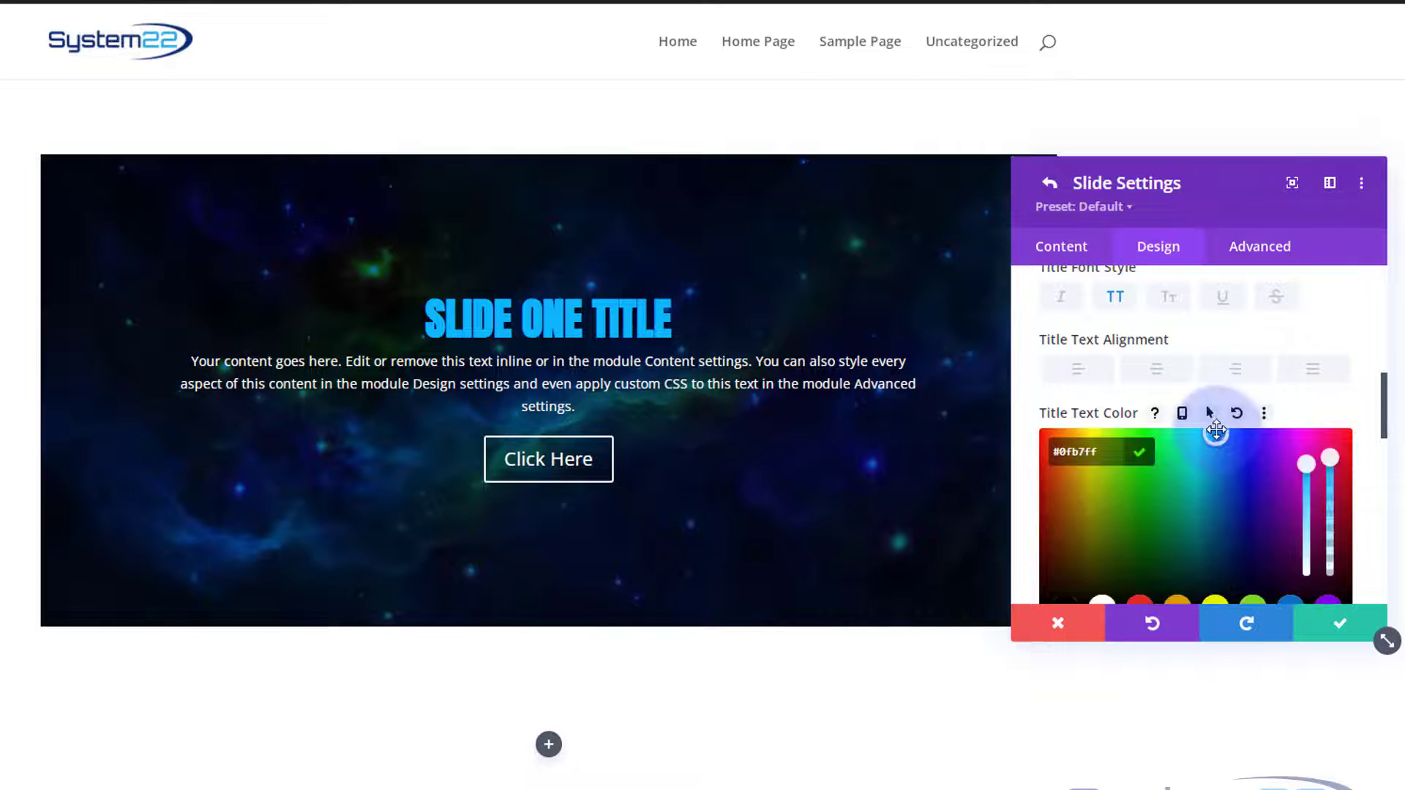
{"action": "left_click", "coordinate": [1236, 413]}
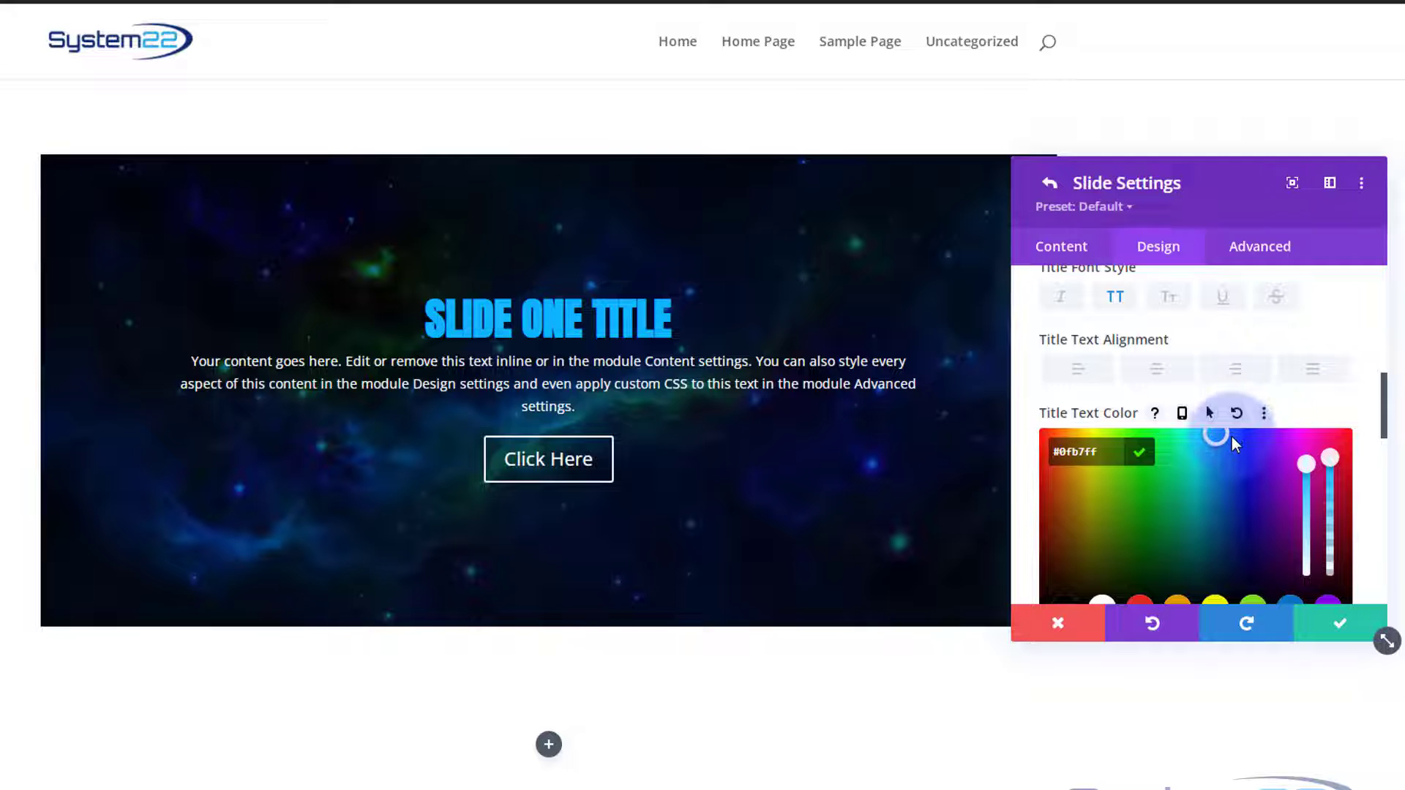
Step: Set the title letter spacing to 4px
{"action": "scroll", "coordinate": [1186, 462], "scroll_direction": "down", "scroll_amount": 3}
{"action": "scroll", "coordinate": [1186, 463], "scroll_direction": "down", "scroll_amount": 2}
{"action": "left_click", "coordinate": [1048, 460]}
{"action": "left_click_drag", "start_coordinate": [1049, 460], "coordinate": [1054, 459]}
{"action": "scroll", "coordinate": [1054, 461], "scroll_direction": "down", "scroll_amount": 2}
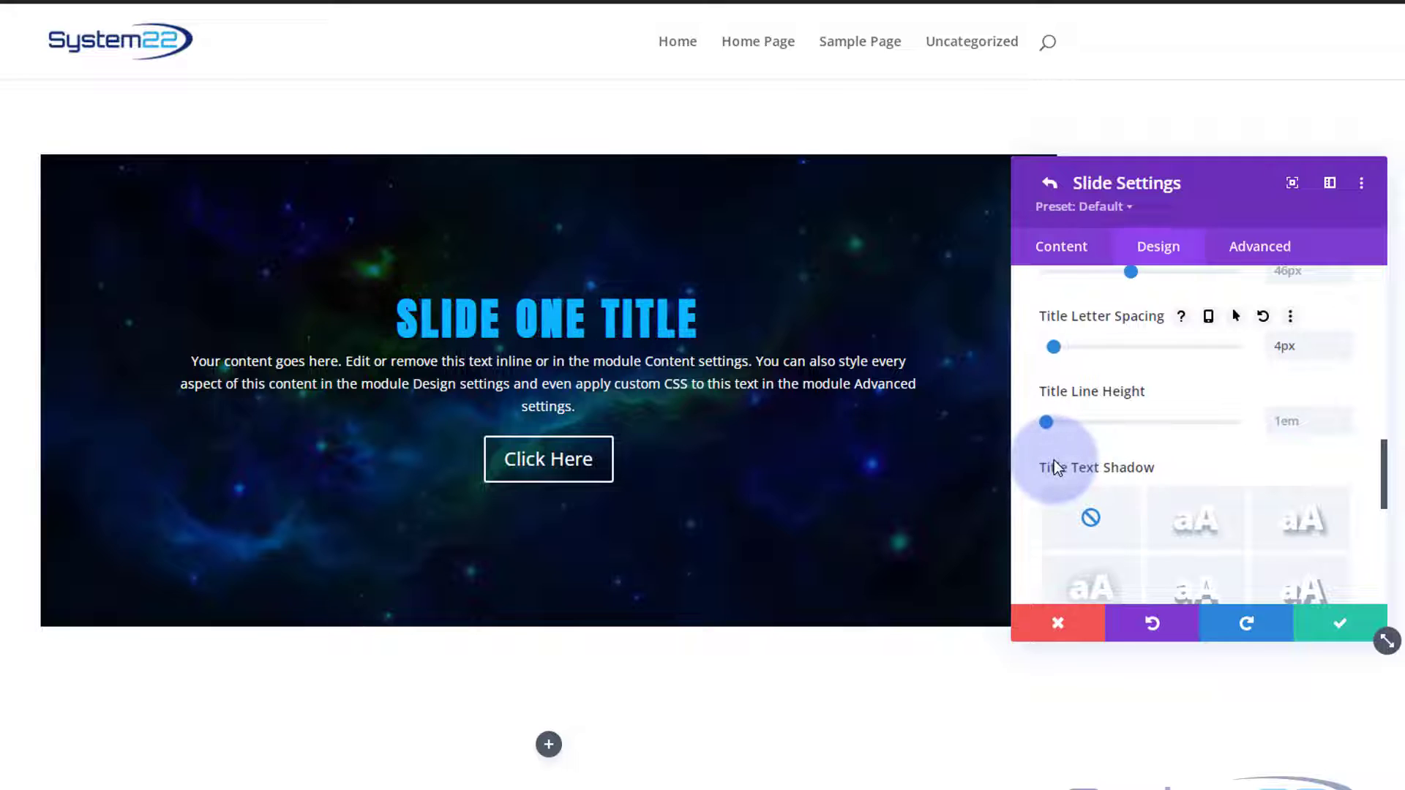
Step: Apply the first text shadow preset to the slide title and set the shadow color to white, #ffffff
{"action": "scroll", "coordinate": [1179, 464], "scroll_direction": "down", "scroll_amount": 2}
{"action": "left_click", "coordinate": [1111, 505]}
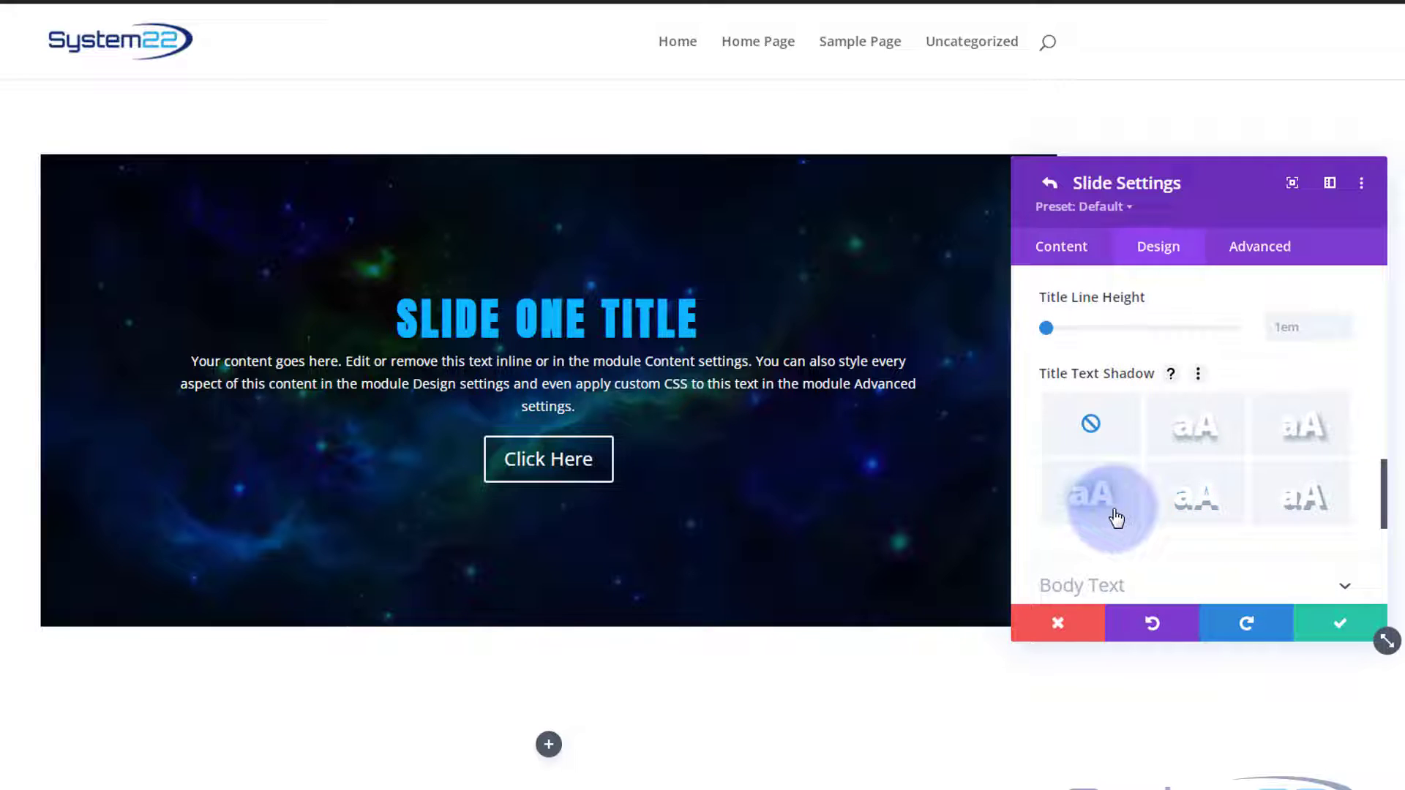
{"action": "left_click", "coordinate": [1183, 510]}
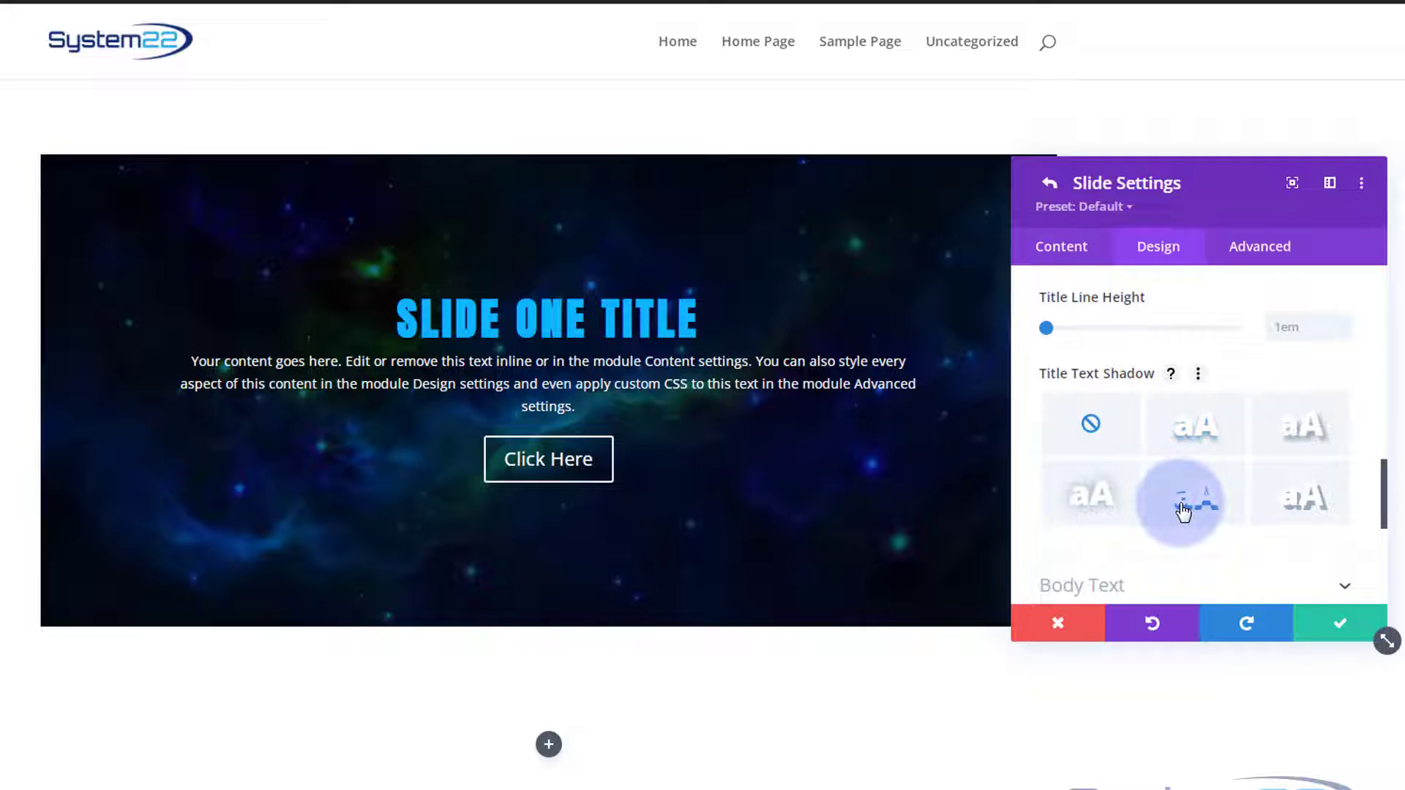
{"action": "left_click", "coordinate": [1191, 443]}
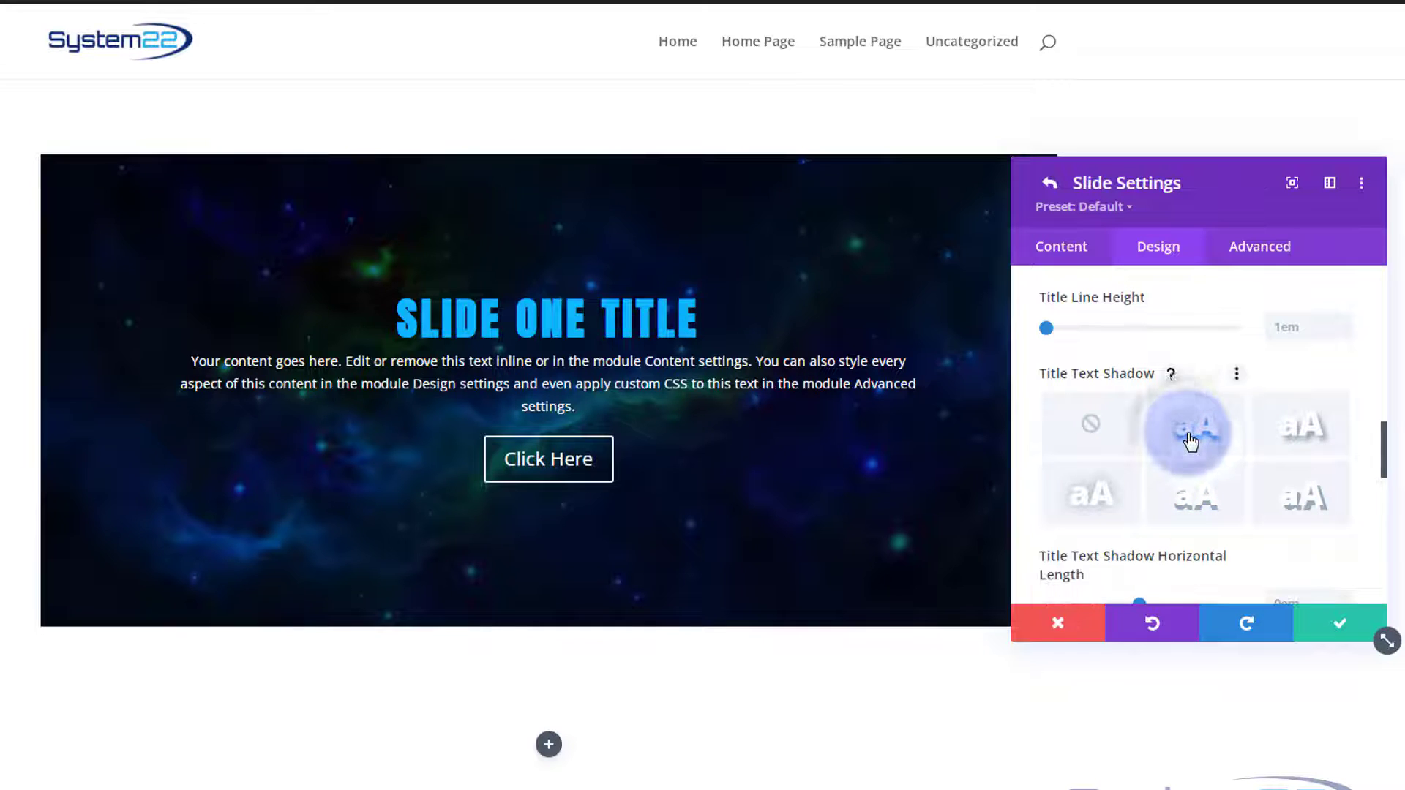
{"action": "scroll", "coordinate": [1191, 424], "scroll_direction": "down", "scroll_amount": 4}
{"action": "scroll", "coordinate": [1193, 430], "scroll_direction": "down", "scroll_amount": 3}
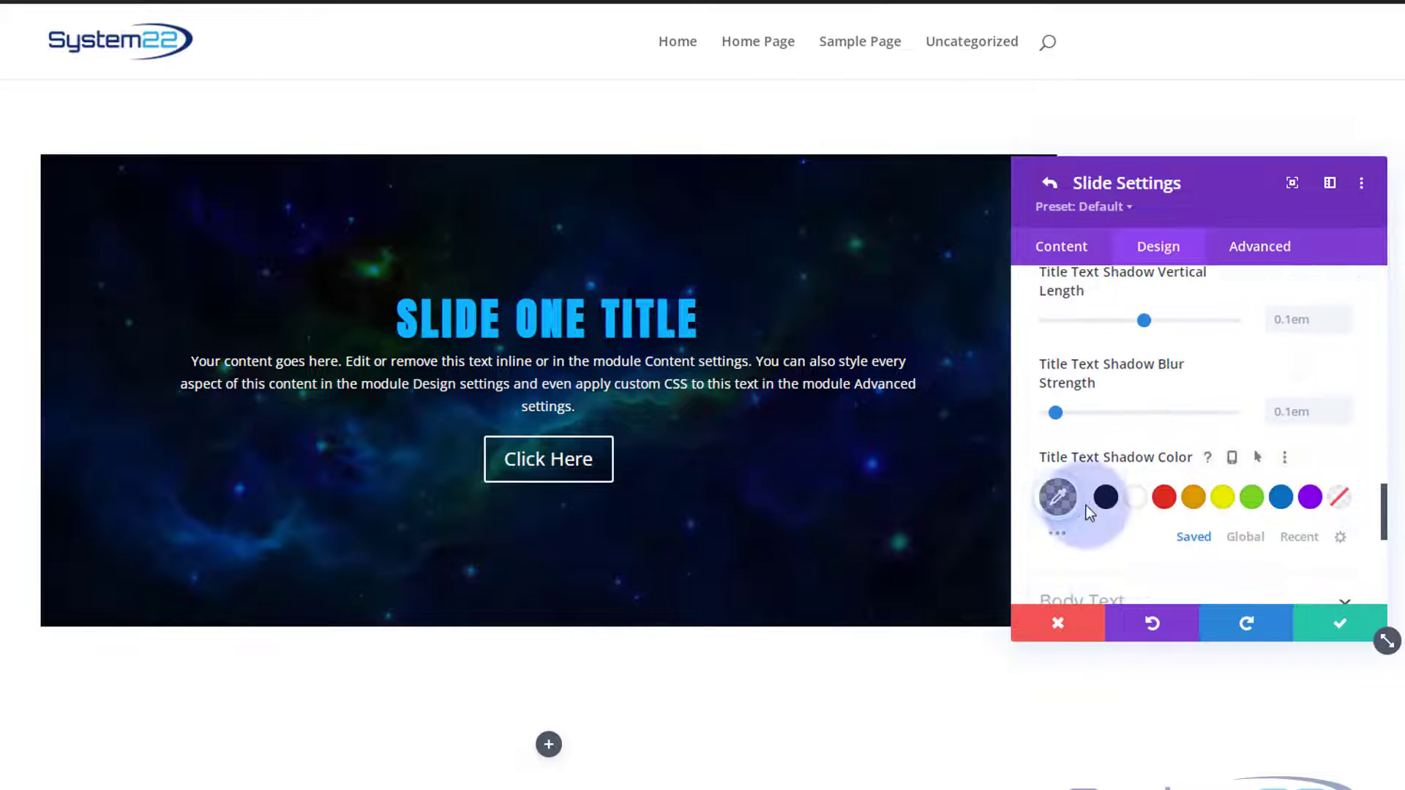
{"action": "left_click", "coordinate": [1135, 501]}
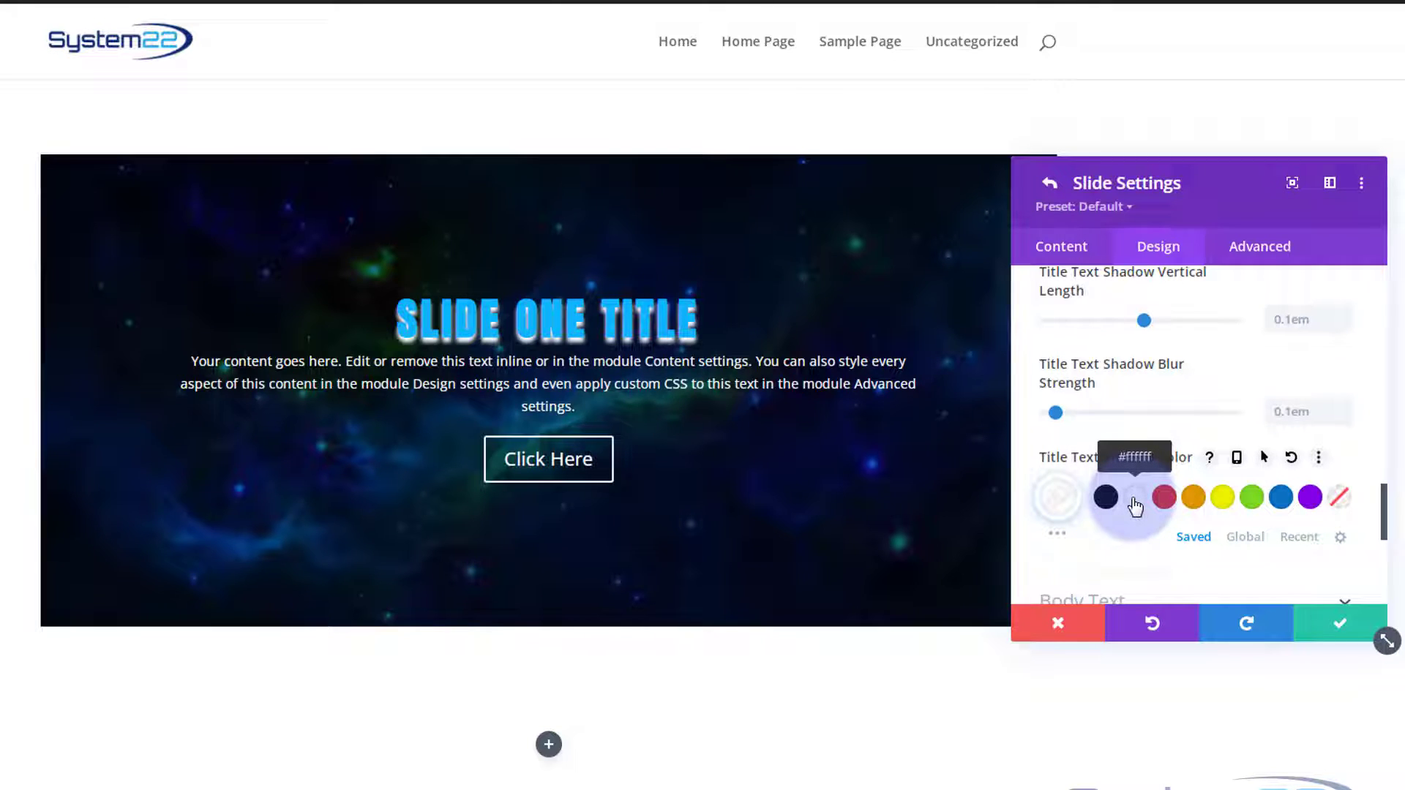
Step: Reduce the opacity of the title's white text shadow to 0.39
{"action": "left_click", "coordinate": [1077, 503]}
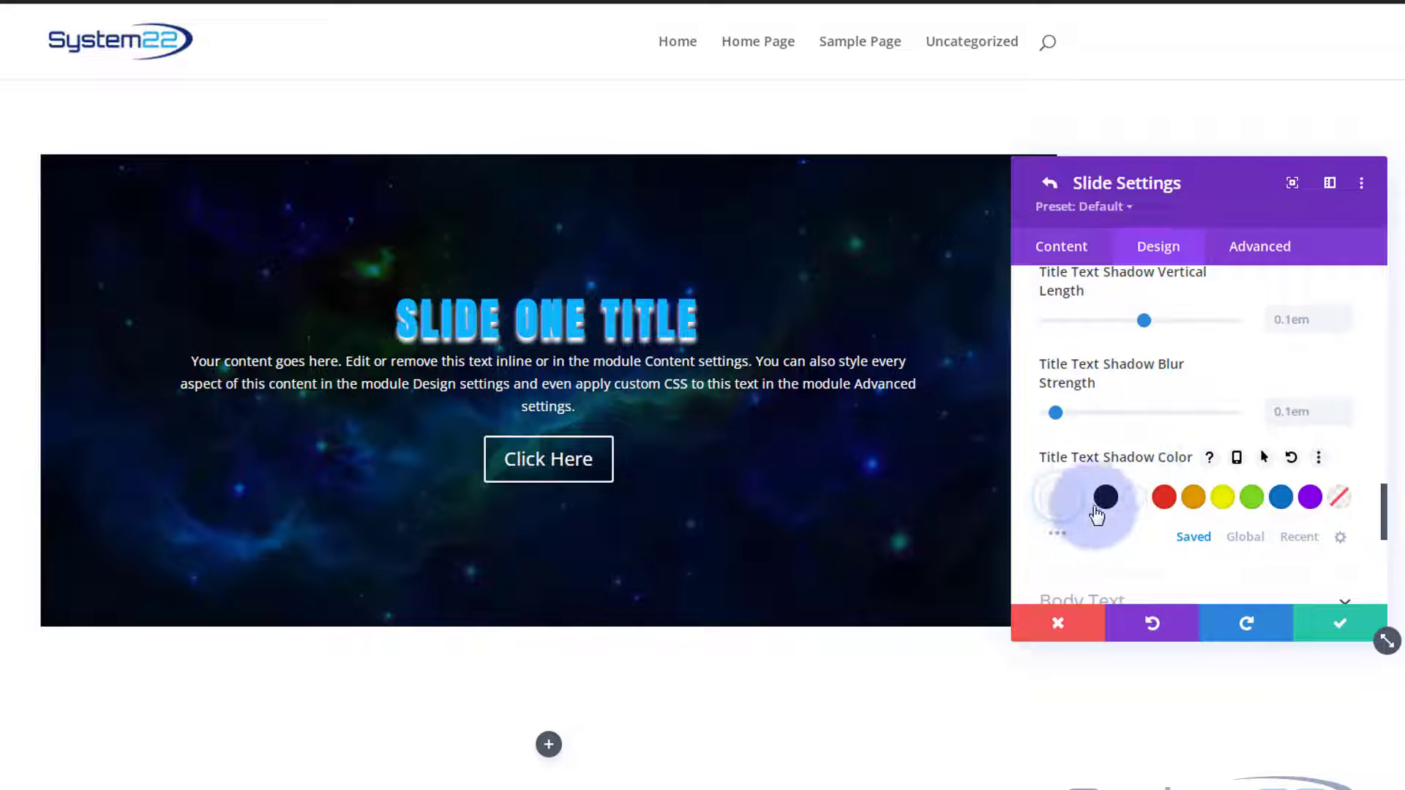
{"action": "left_click", "coordinate": [1062, 500]}
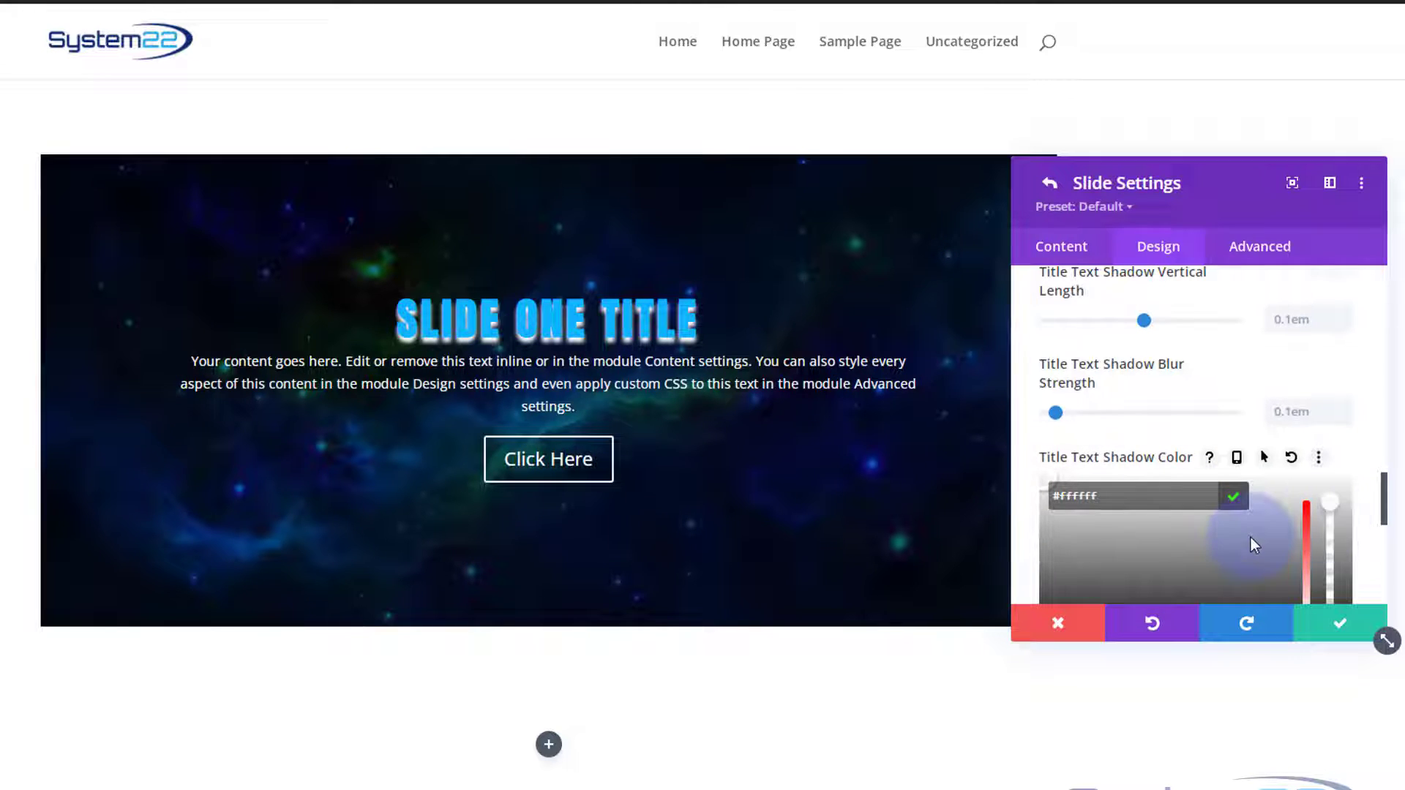
{"action": "scroll", "coordinate": [1250, 537], "scroll_direction": "down", "scroll_amount": 2}
{"action": "left_click_drag", "start_coordinate": [1331, 439], "coordinate": [1328, 487]}
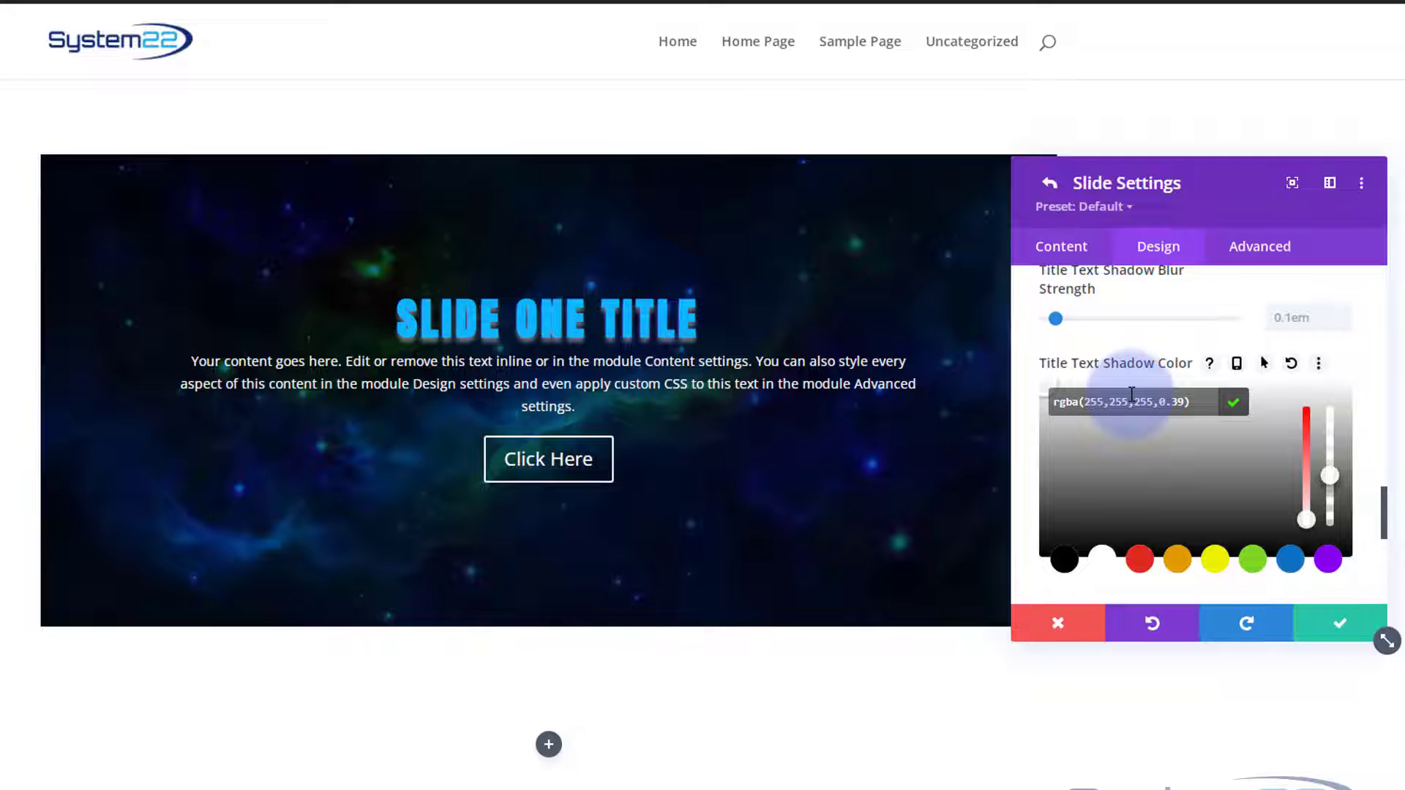
{"action": "scroll", "coordinate": [1171, 472], "scroll_direction": "down", "scroll_amount": 4}
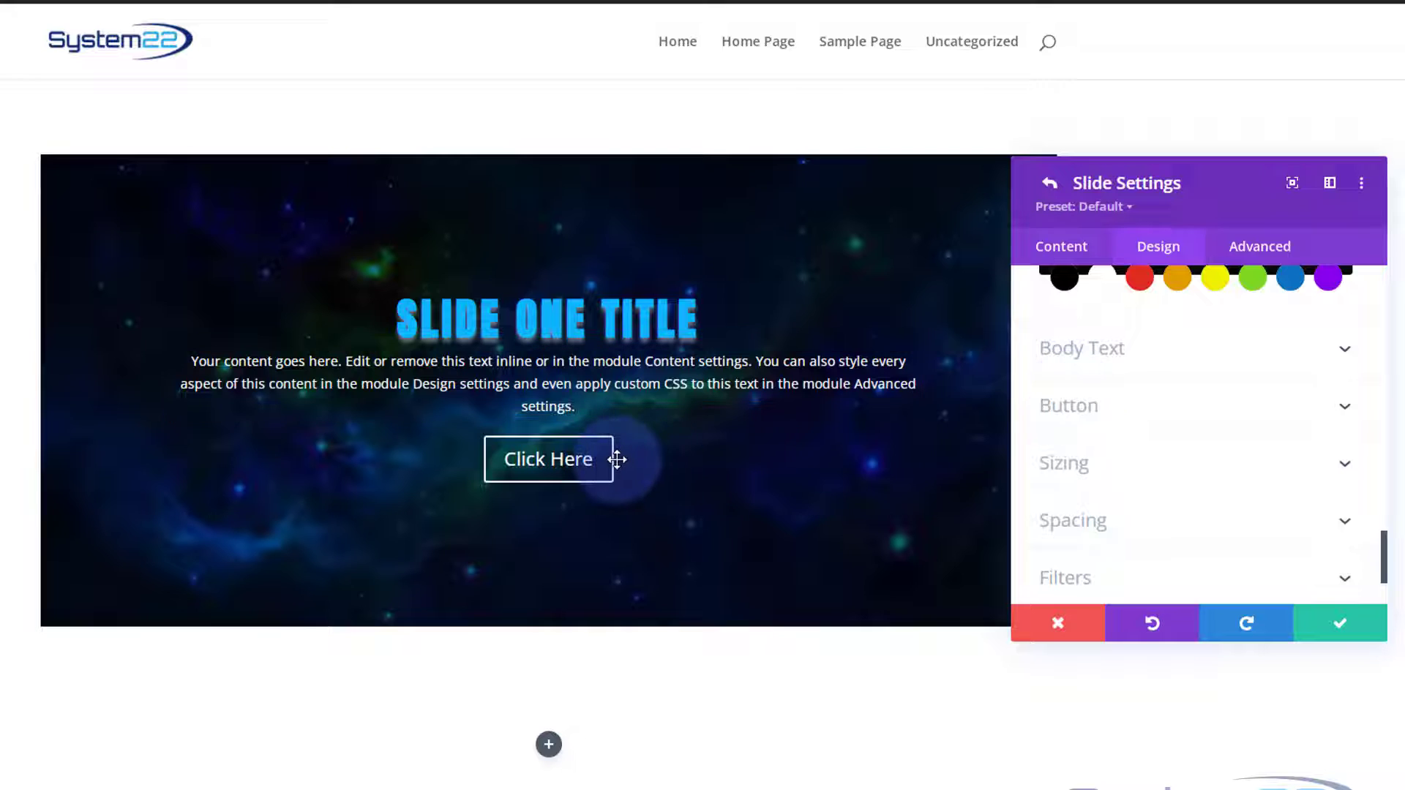
Step: Enable custom styles for the first slide's button
{"action": "scroll", "coordinate": [1164, 418], "scroll_direction": "down", "scroll_amount": 2}
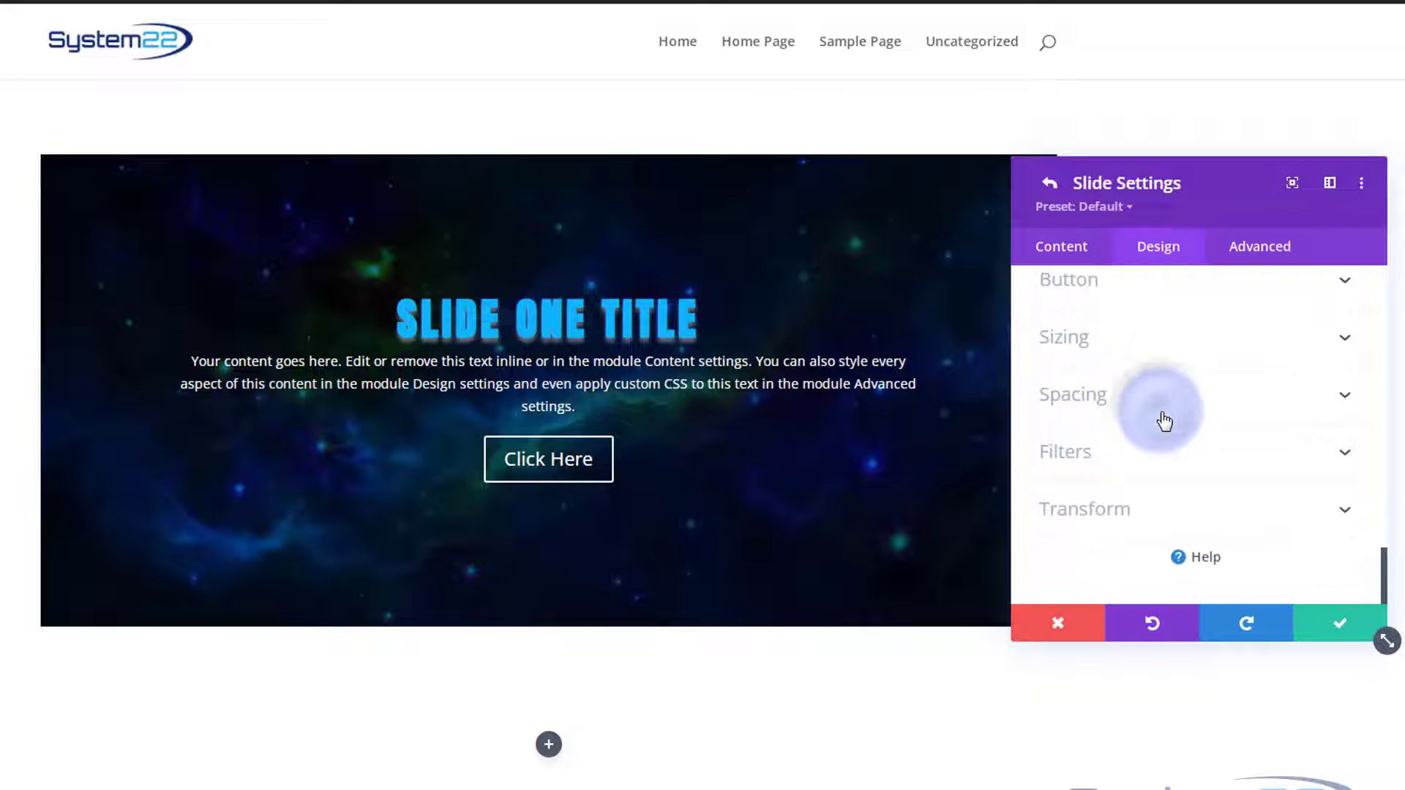
{"action": "scroll", "coordinate": [1127, 410], "scroll_direction": "up", "scroll_amount": 2}
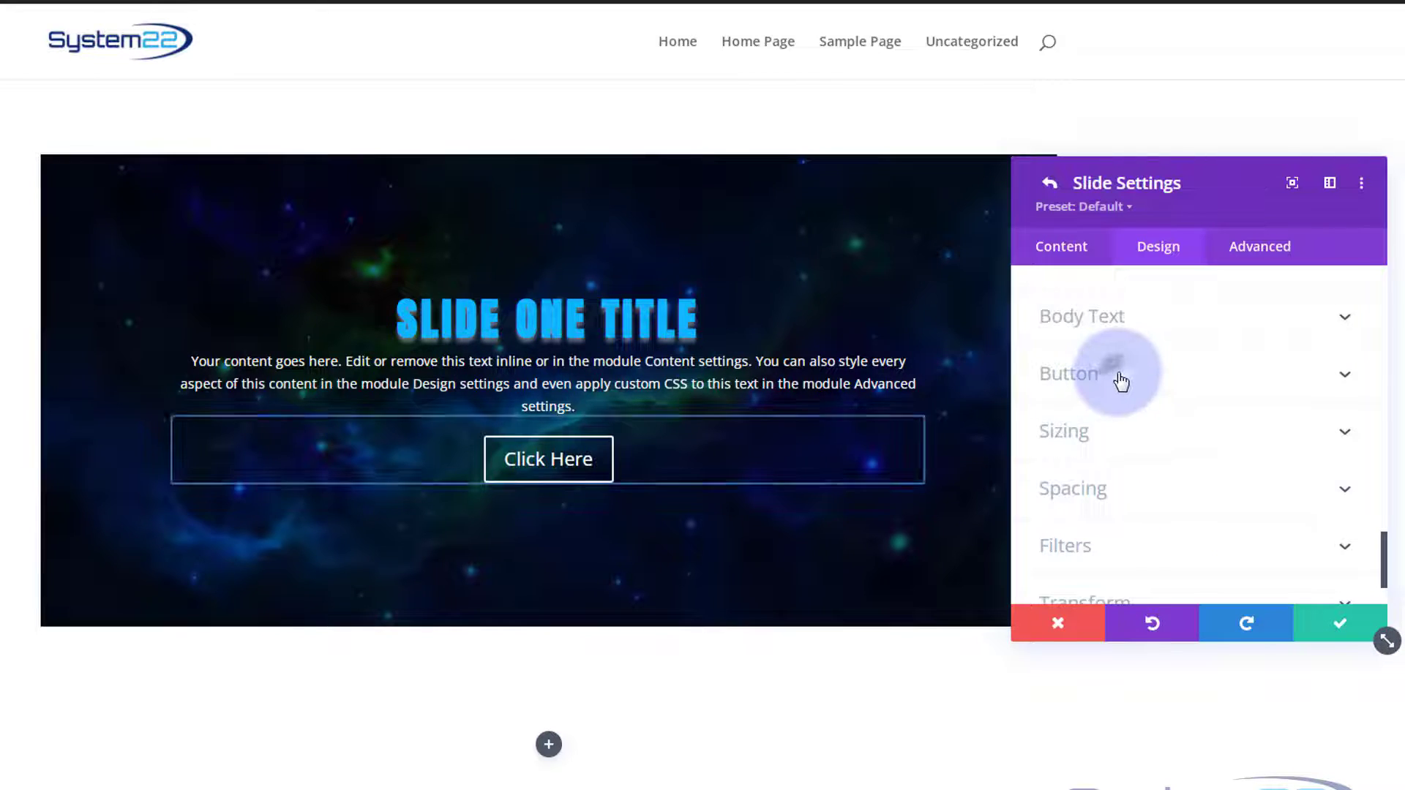
{"action": "left_click", "coordinate": [1113, 374]}
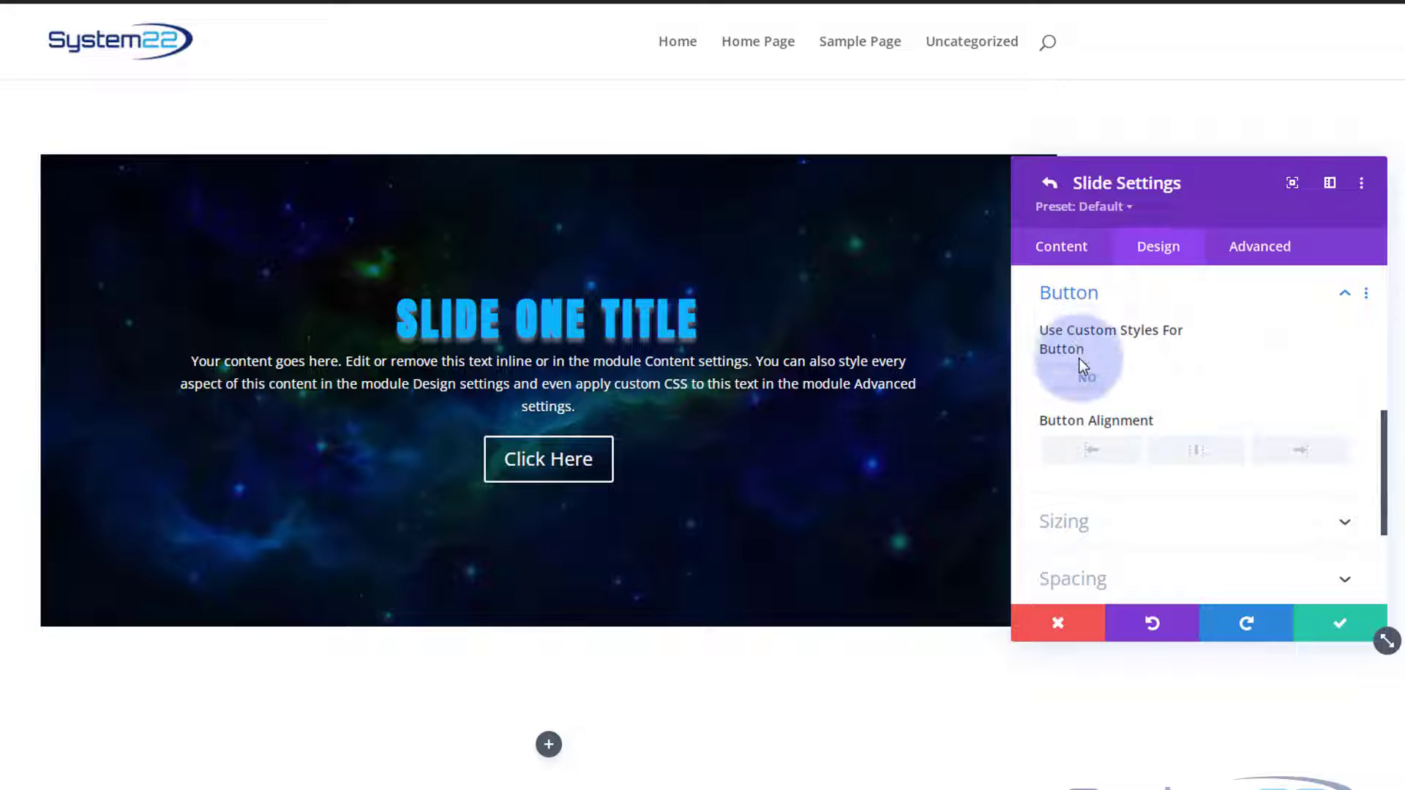
{"action": "left_click", "coordinate": [1064, 386]}
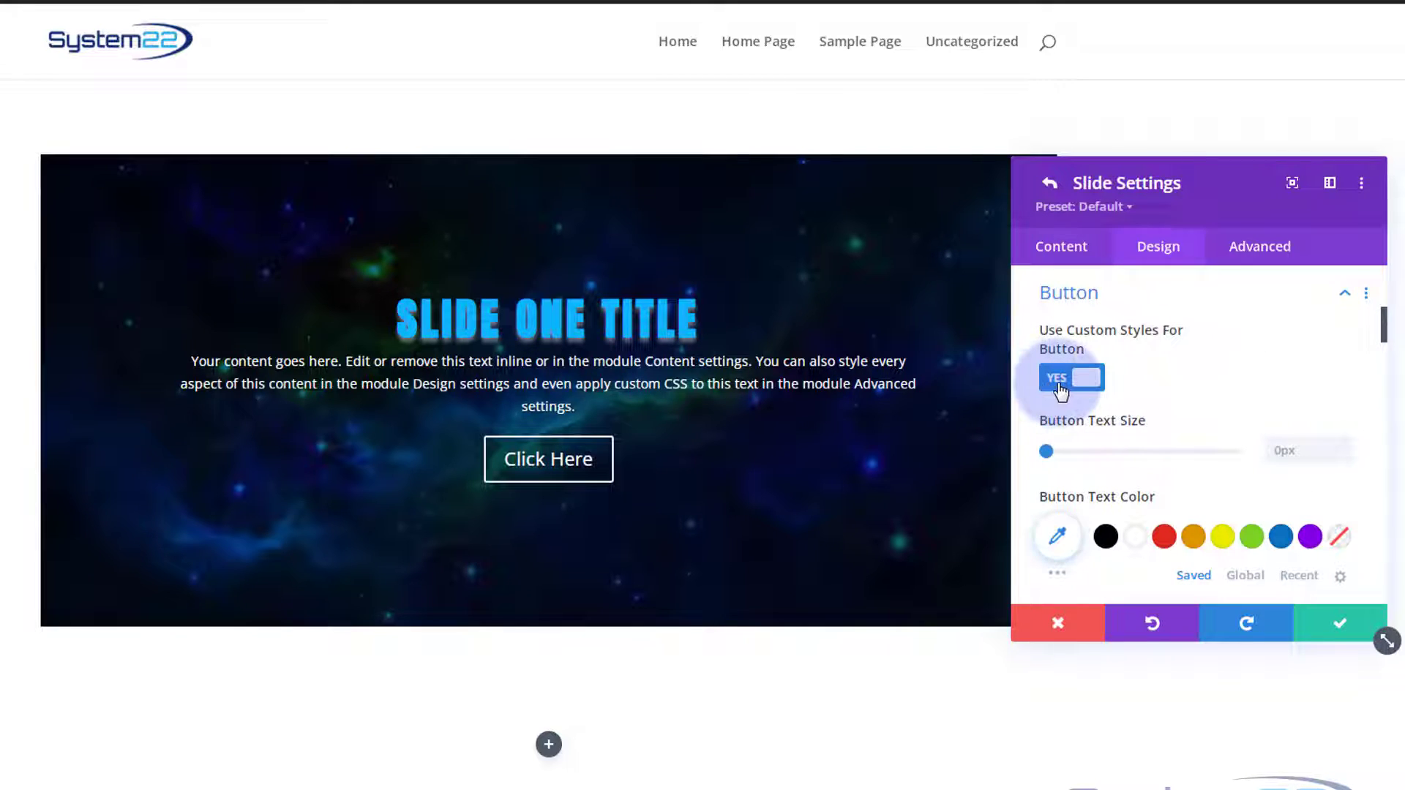
Step: Set the slide button's background color to bright blue #0e9ff9 with its opacity reduced to 0.27
{"action": "scroll", "coordinate": [1190, 420], "scroll_direction": "down", "scroll_amount": 1}
{"action": "scroll", "coordinate": [1130, 414], "scroll_direction": "down", "scroll_amount": 4}
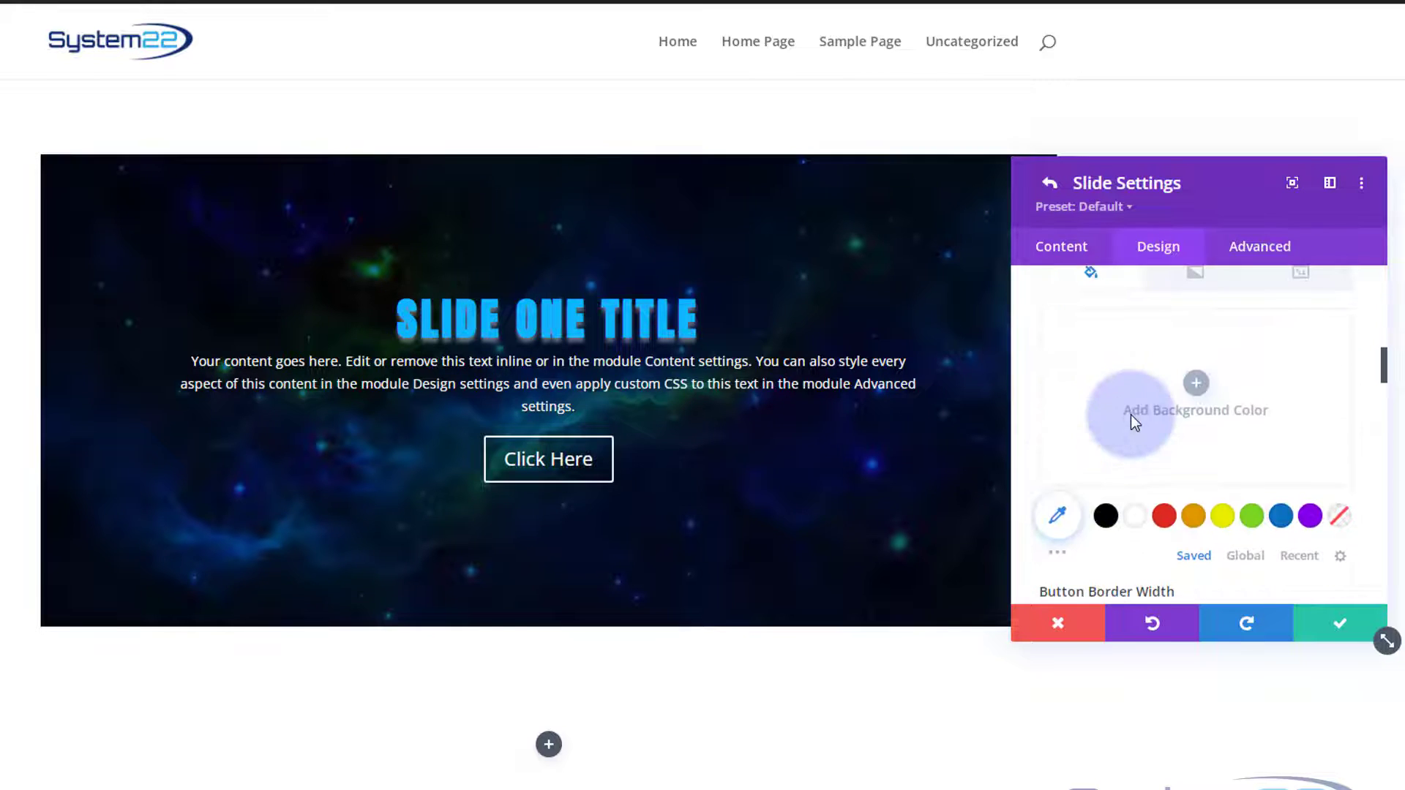
{"action": "left_click", "coordinate": [1281, 516]}
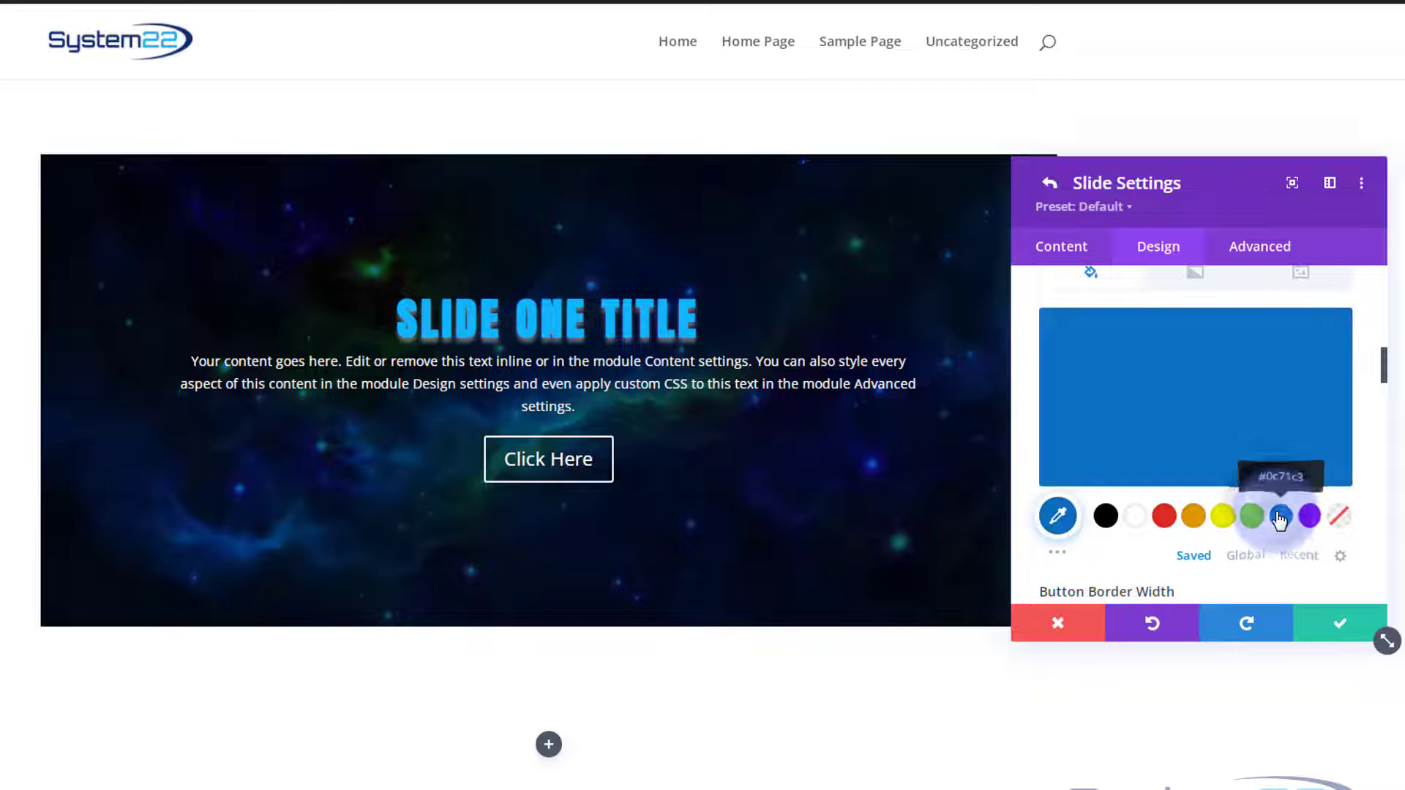
{"action": "left_click", "coordinate": [1058, 517]}
{"action": "left_click_drag", "start_coordinate": [1219, 322], "coordinate": [1220, 316]}
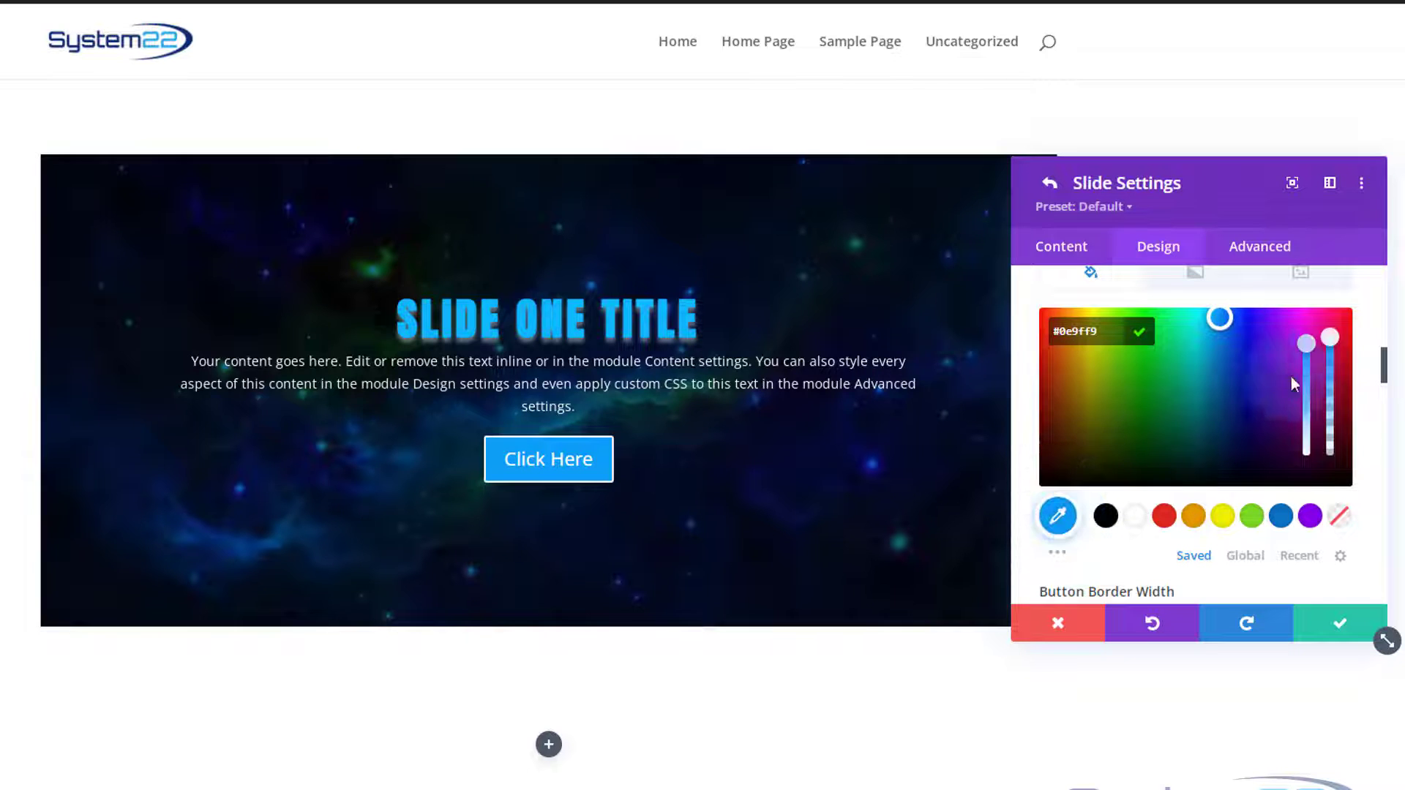
{"action": "left_click", "coordinate": [1331, 361]}
{"action": "left_click_drag", "start_coordinate": [1329, 379], "coordinate": [1332, 430]}
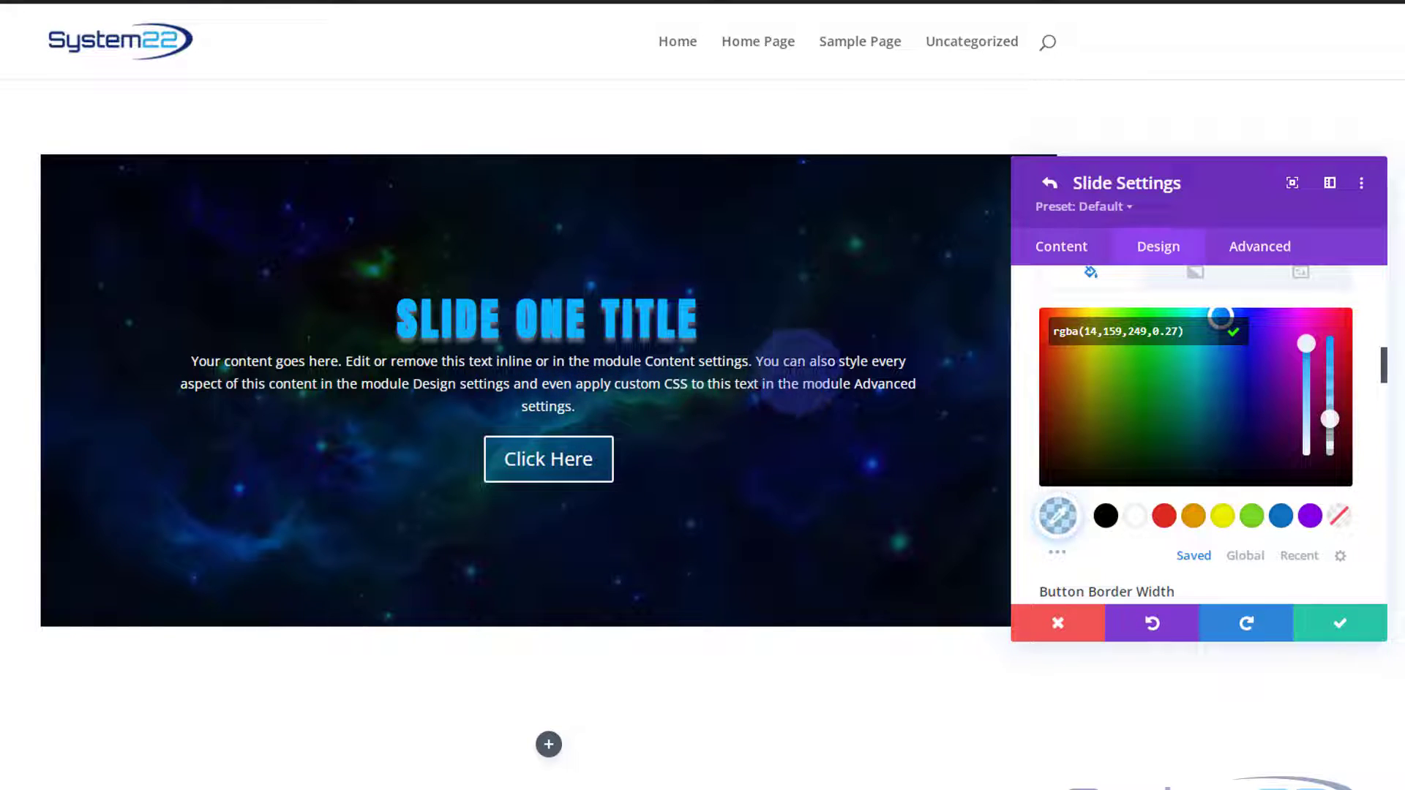
Step: Remove the text shadow from the first slide's title and save the slide settings
{"action": "scroll", "coordinate": [1240, 445], "scroll_direction": "up", "scroll_amount": 5}
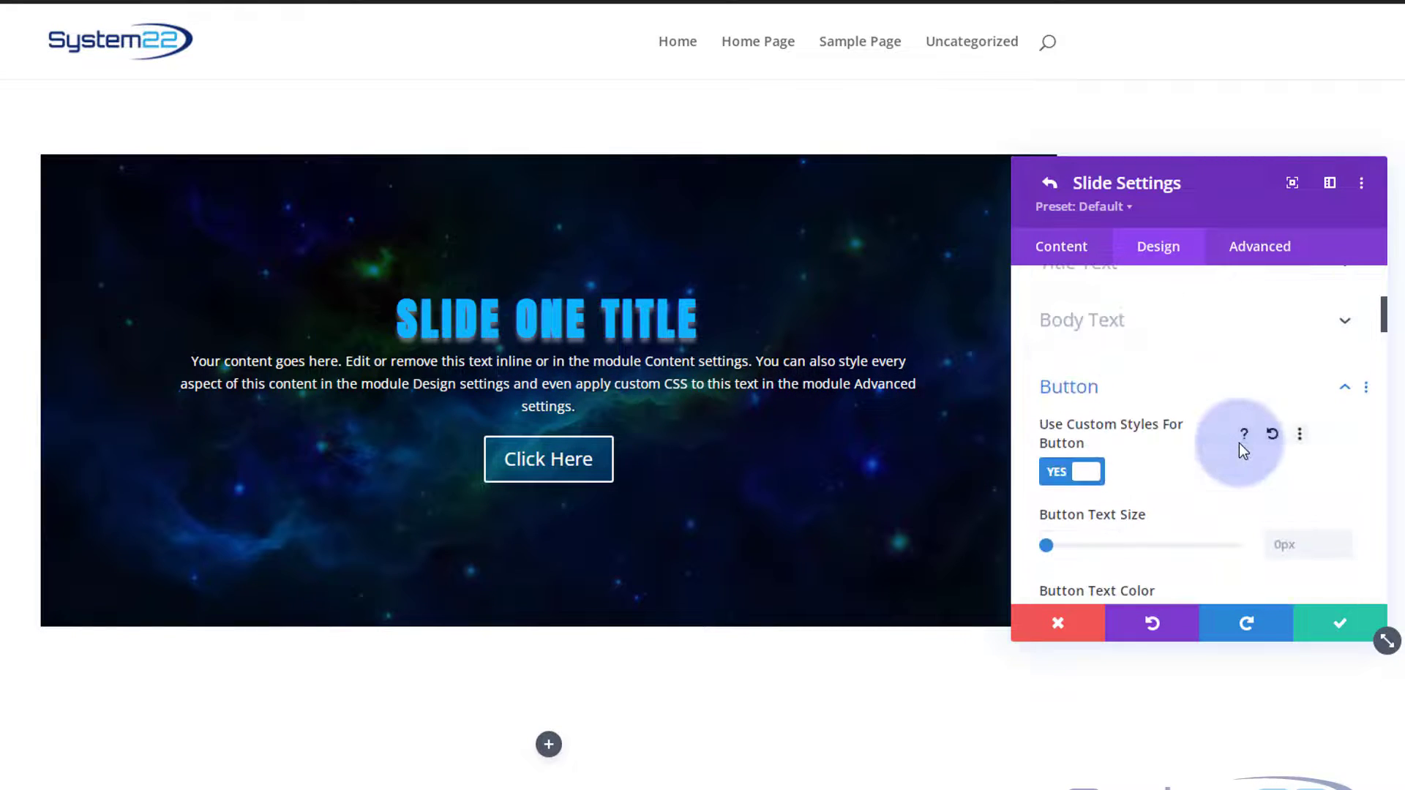
{"action": "scroll", "coordinate": [1240, 443], "scroll_direction": "up", "scroll_amount": 3}
{"action": "left_click", "coordinate": [1132, 341]}
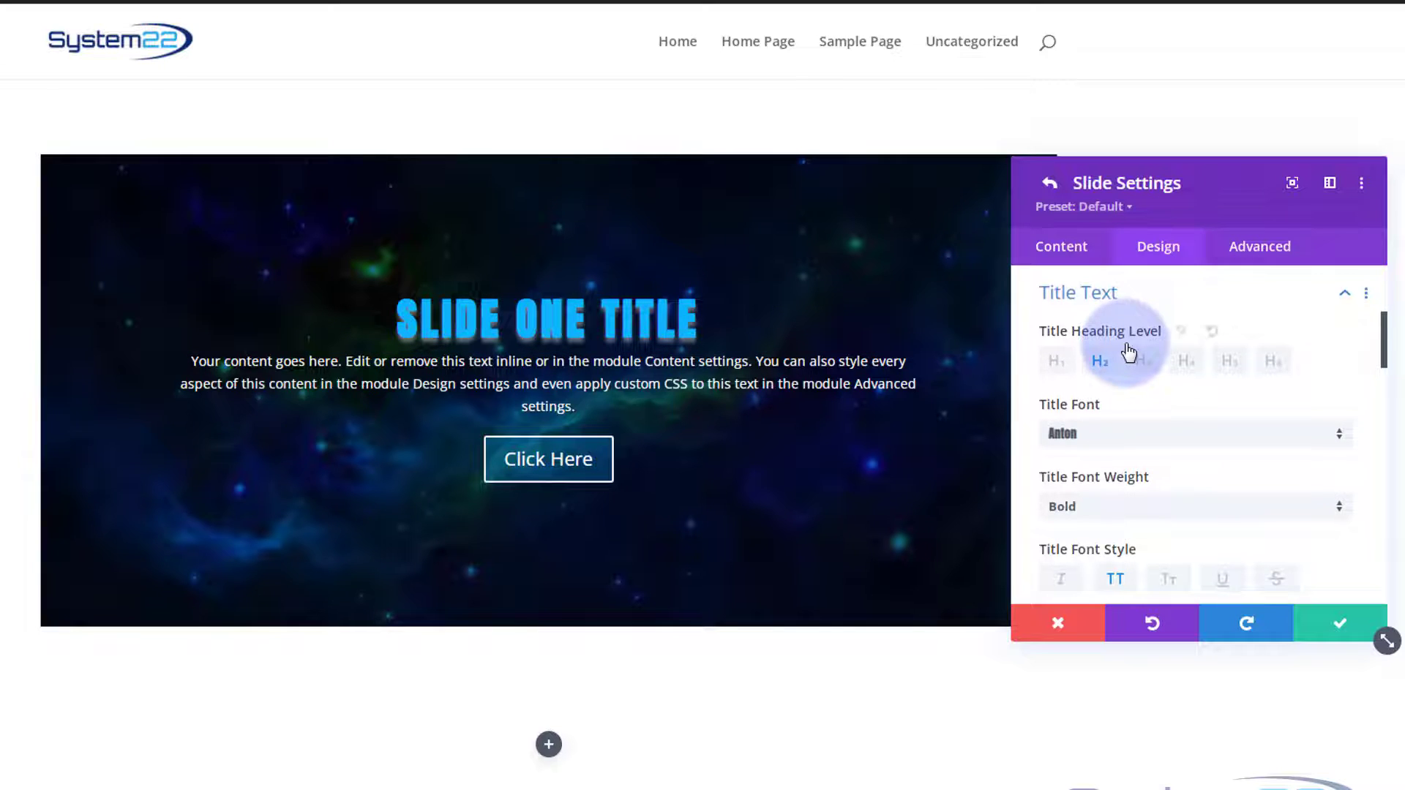
{"action": "scroll", "coordinate": [1129, 351], "scroll_direction": "down", "scroll_amount": 10}
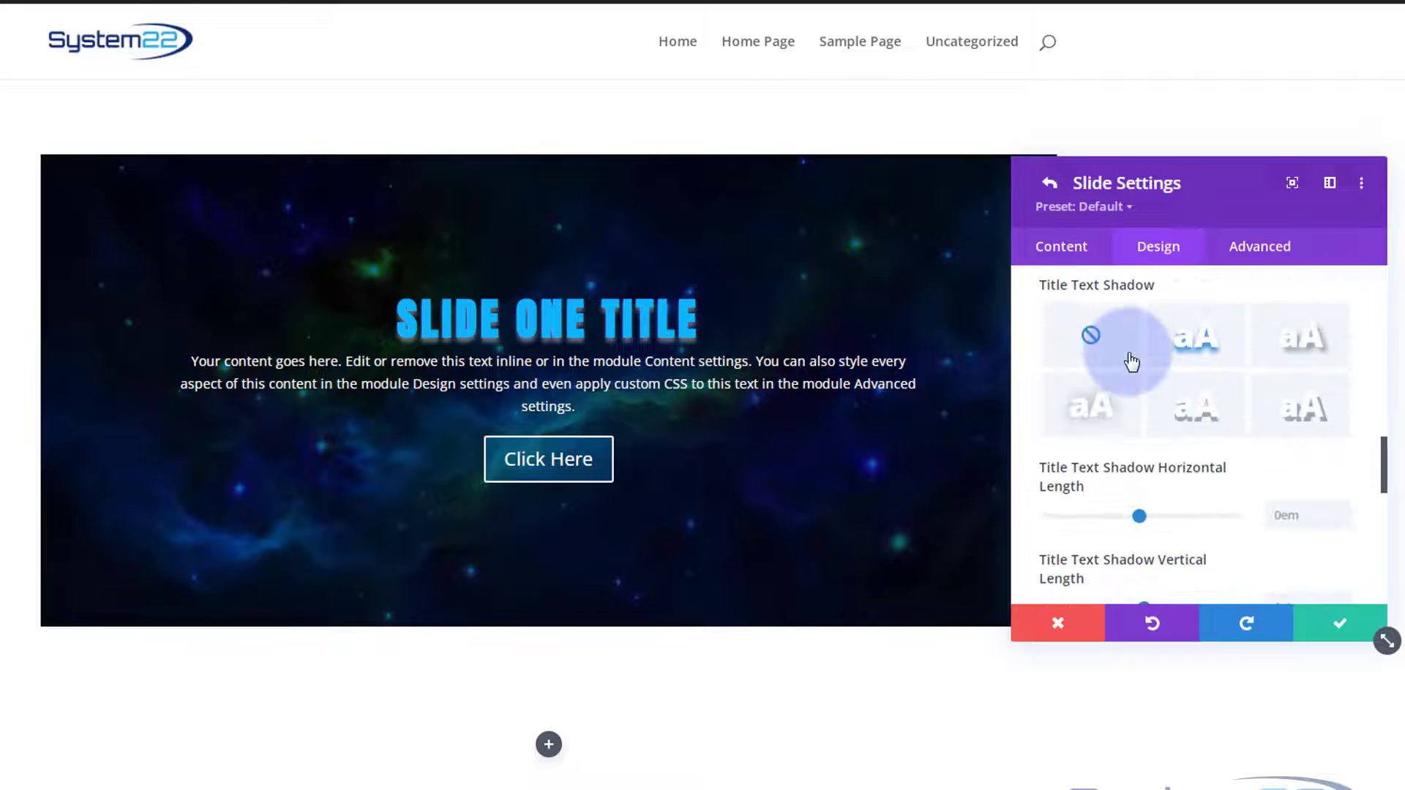
{"action": "left_click", "coordinate": [1089, 341]}
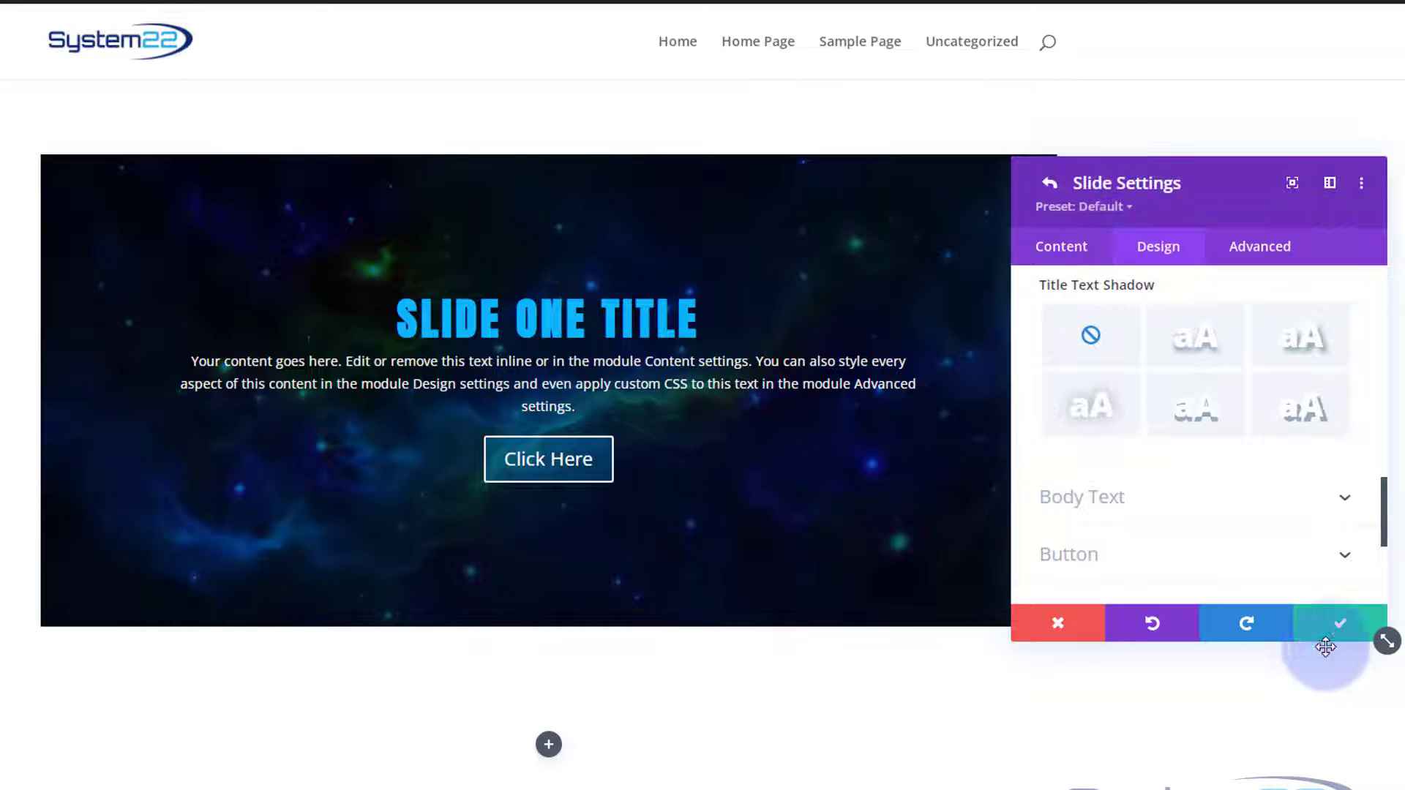
{"action": "left_click", "coordinate": [1338, 626]}
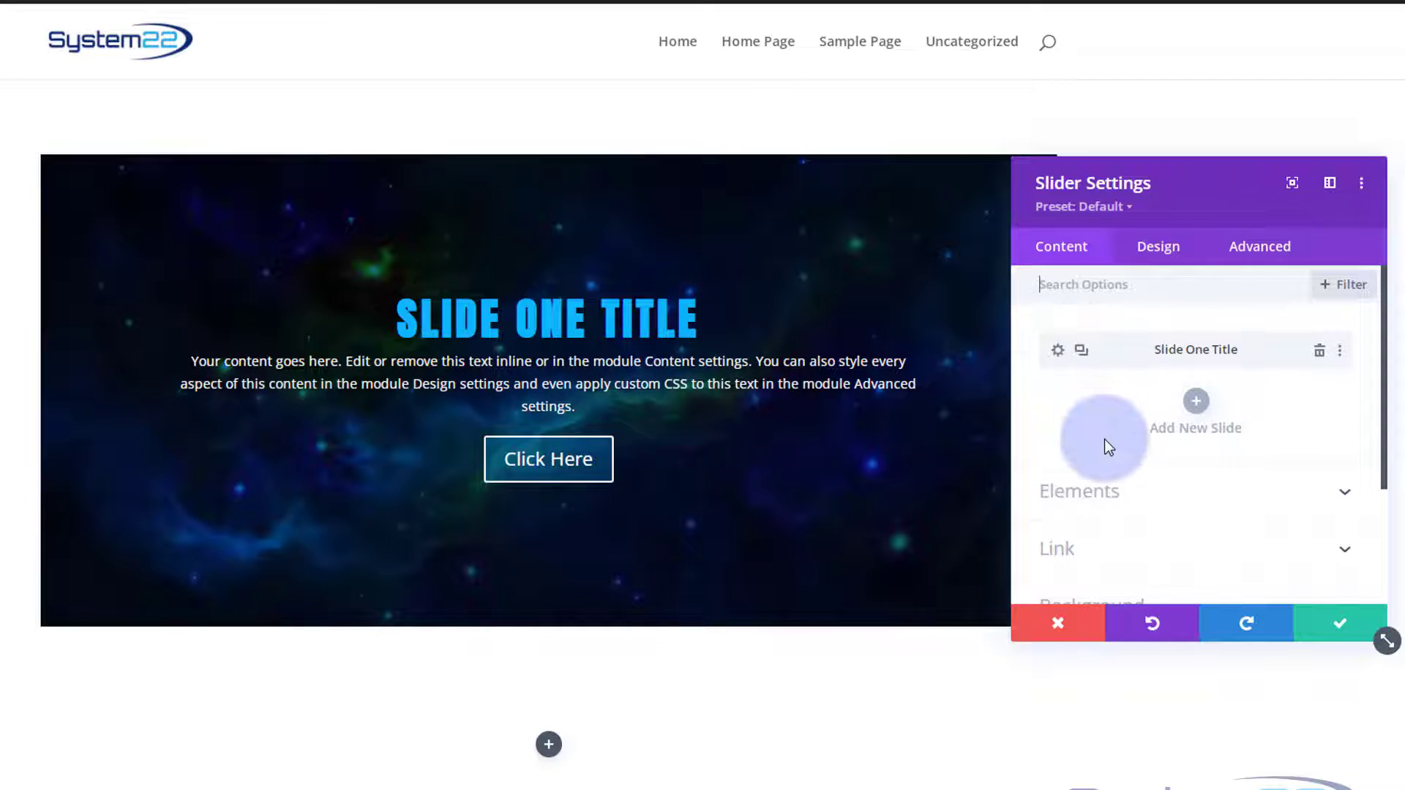
Step: Add a new slide to the slider and title it "Slide Two"
{"action": "left_click", "coordinate": [1197, 405]}
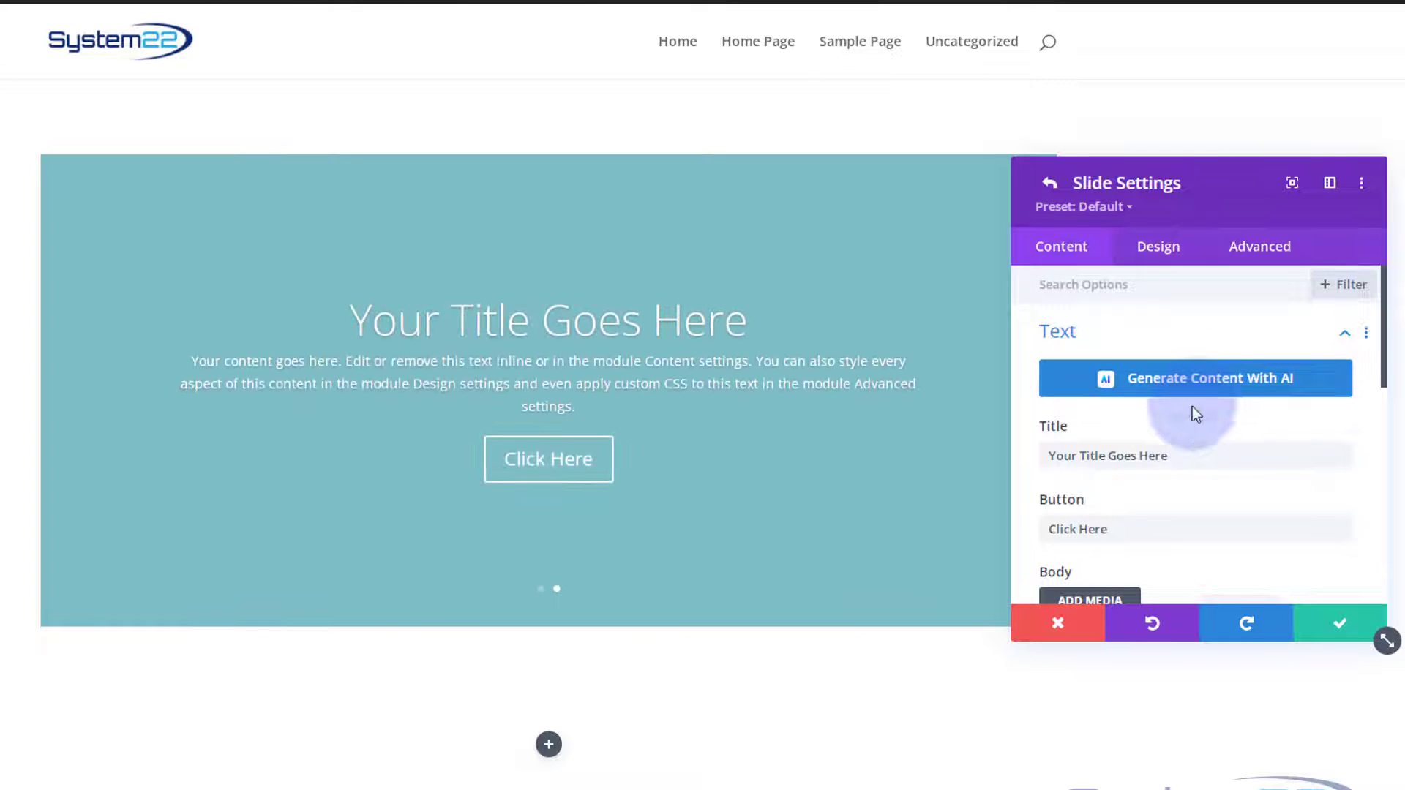
{"action": "left_click_drag", "start_coordinate": [1192, 455], "coordinate": [1004, 459]}
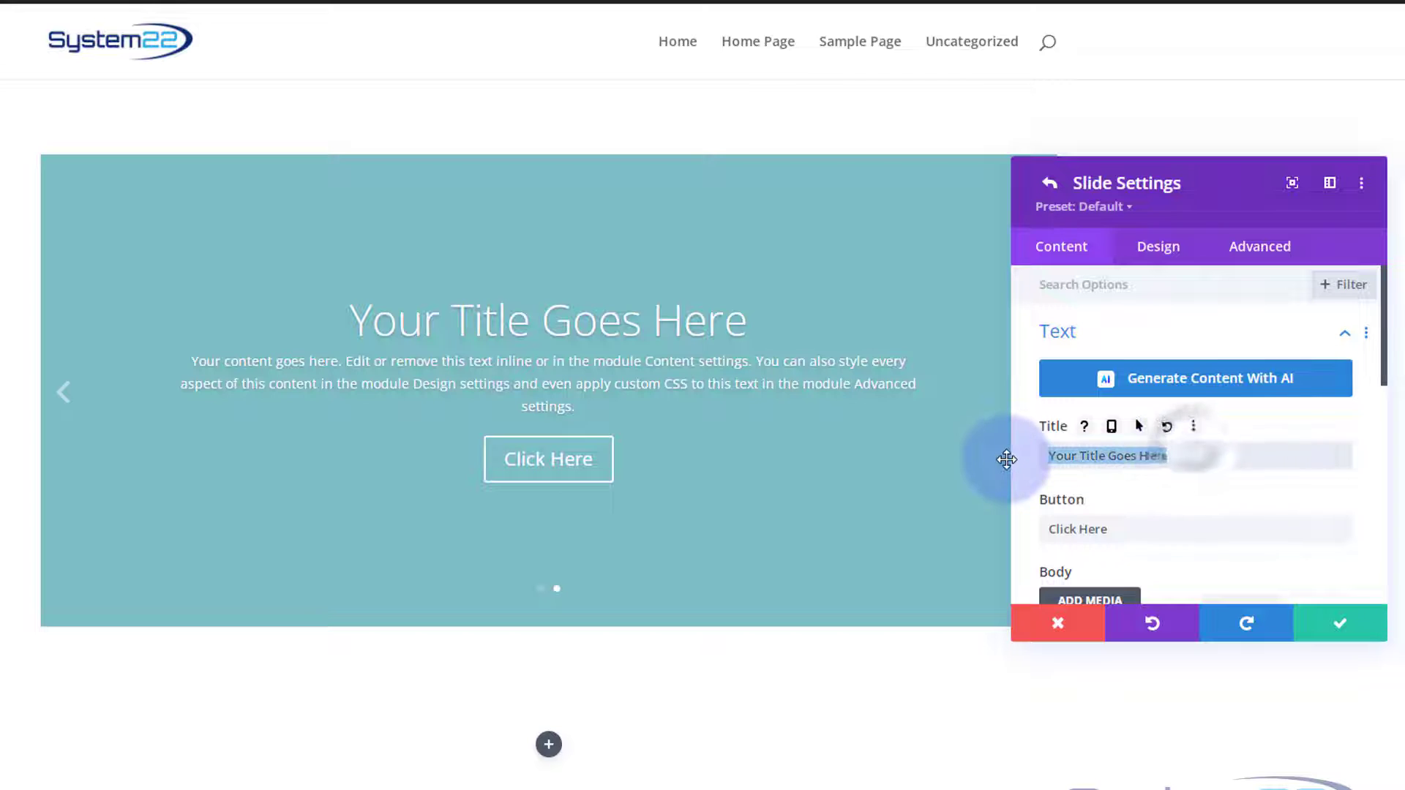
{"action": "type", "text": "Slide Two"}
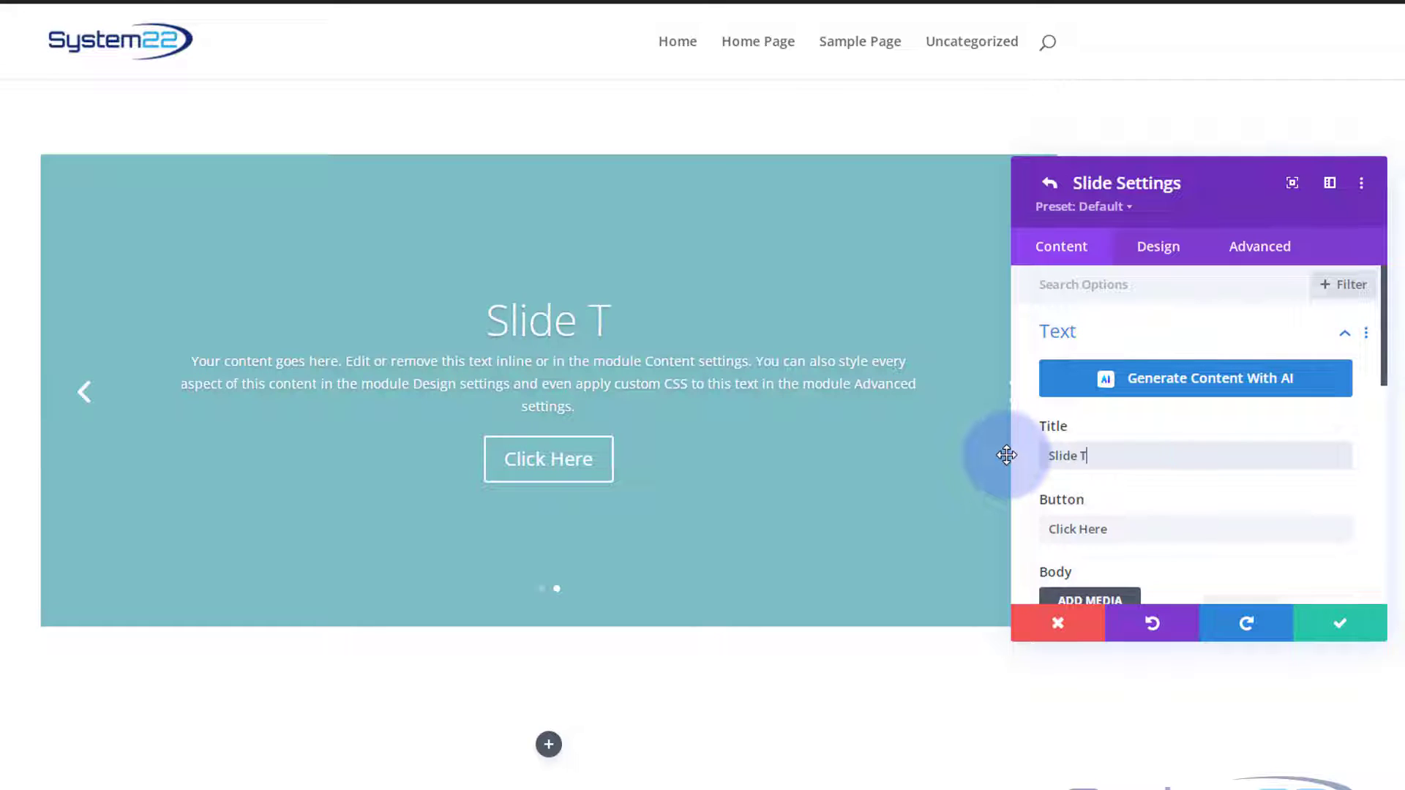
Step: Add the armoured robot picture 5xwPC02VdVIMHIC5rCwO-1-u2cwo.jpg from the media library as the second slide's image
{"action": "scroll", "coordinate": [1133, 490], "scroll_direction": "down", "scroll_amount": 1}
{"action": "scroll", "coordinate": [1136, 498], "scroll_direction": "down", "scroll_amount": 6}
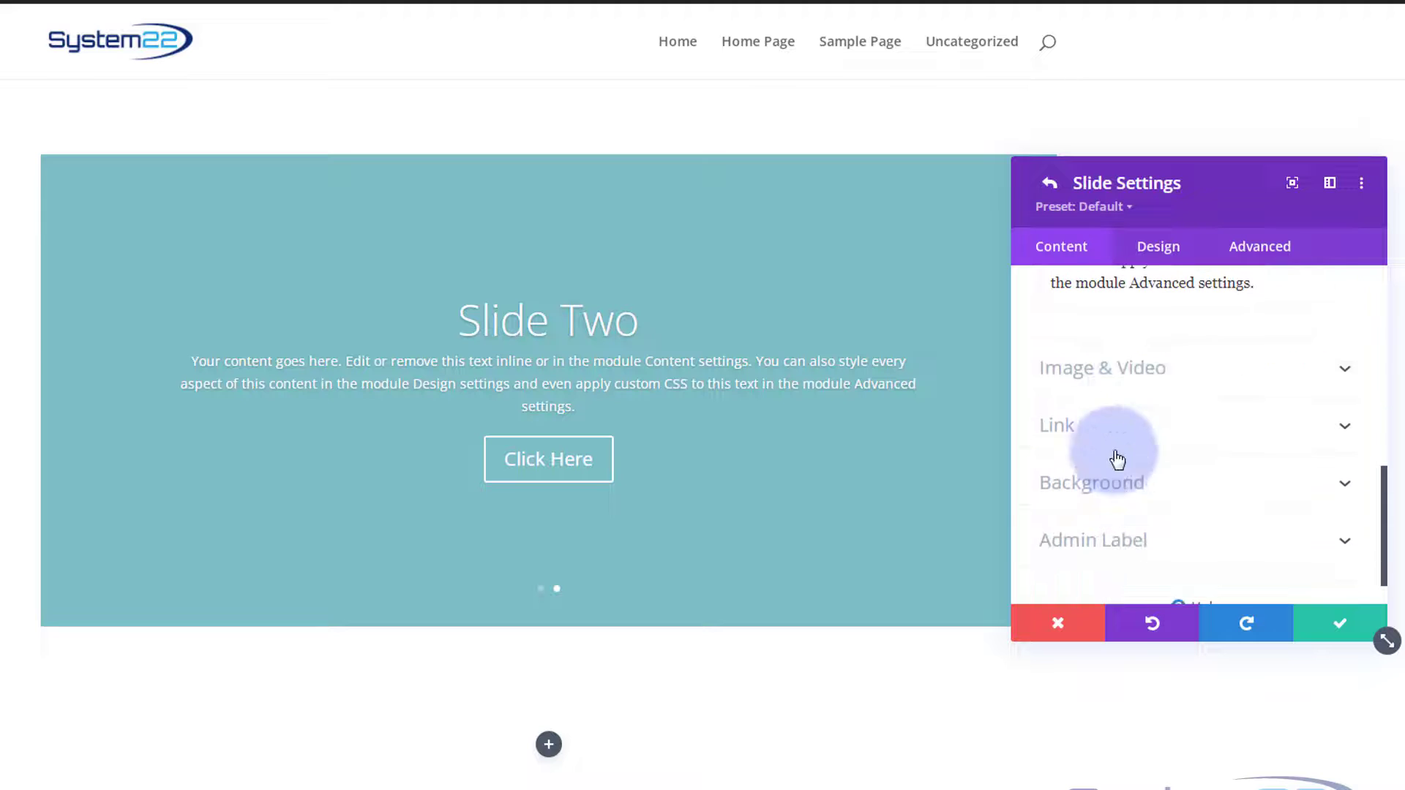
{"action": "left_click", "coordinate": [1139, 368]}
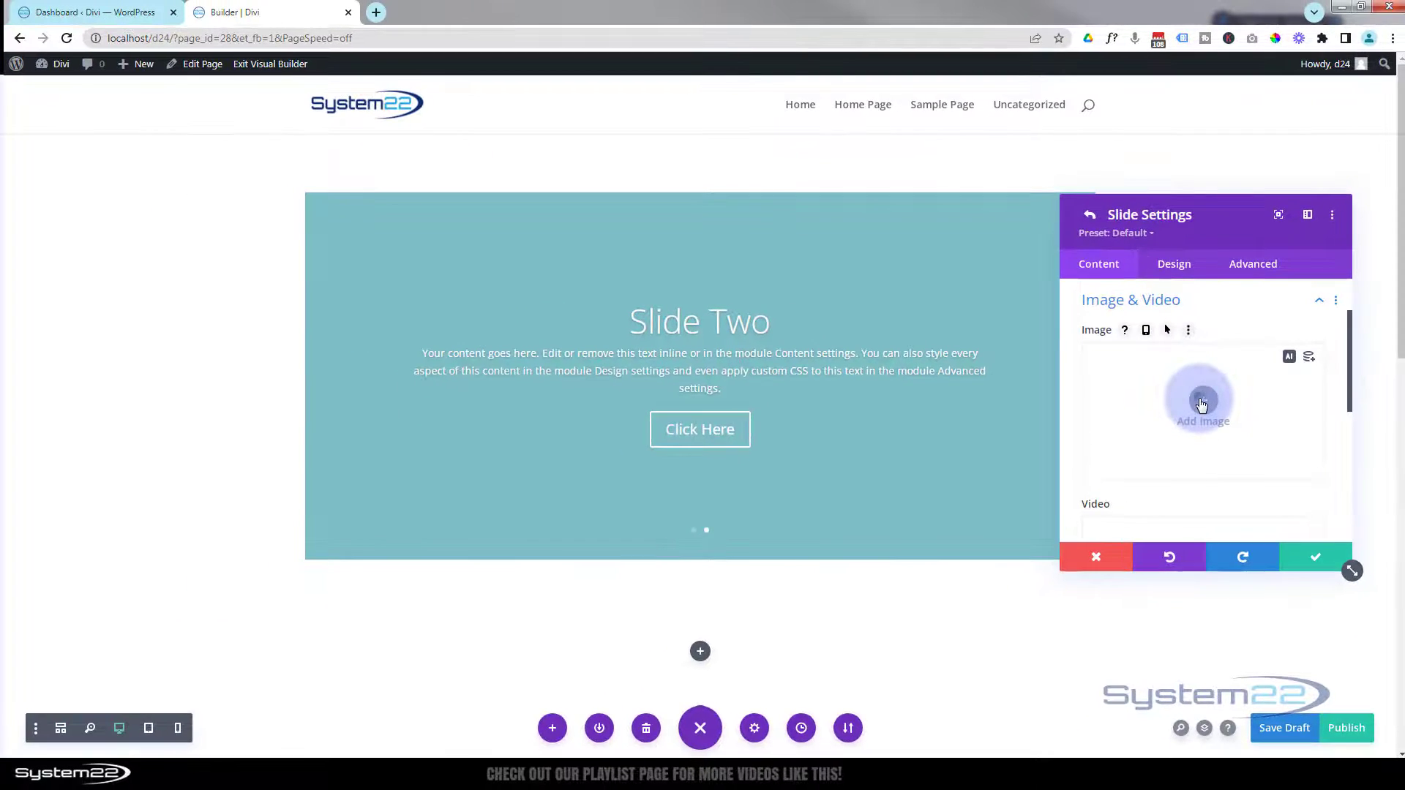
{"action": "left_click", "coordinate": [1189, 415]}
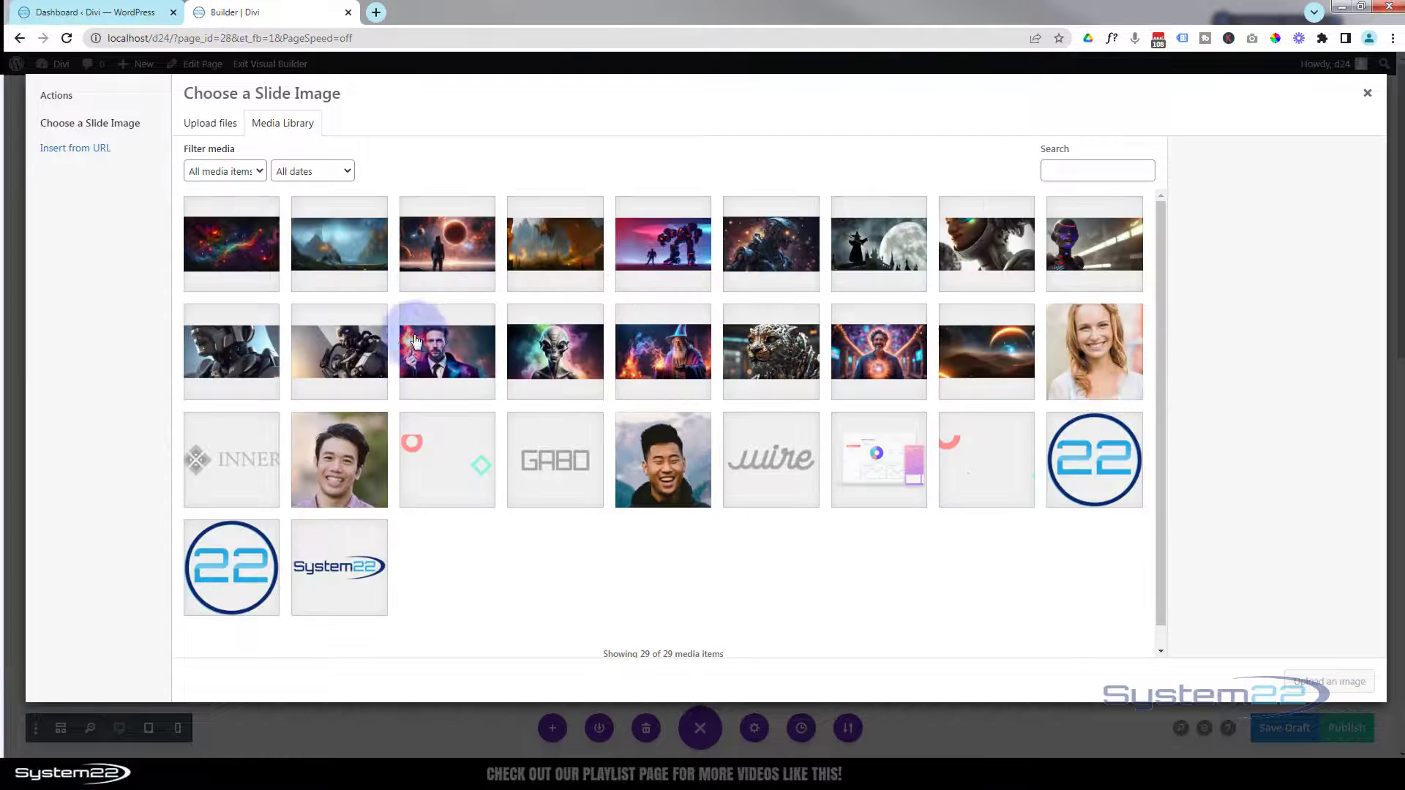
{"action": "left_click", "coordinate": [339, 344]}
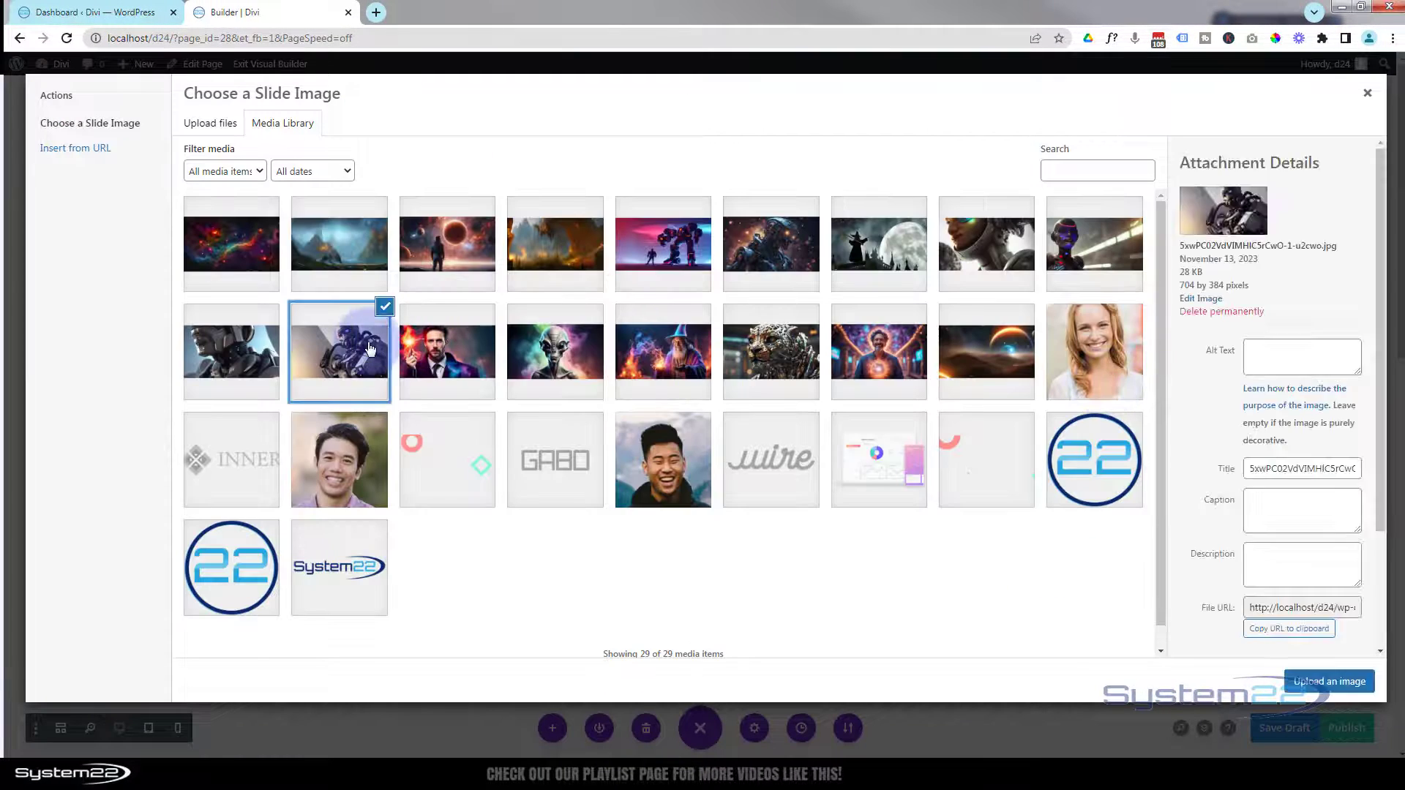
{"action": "left_click", "coordinate": [1313, 688]}
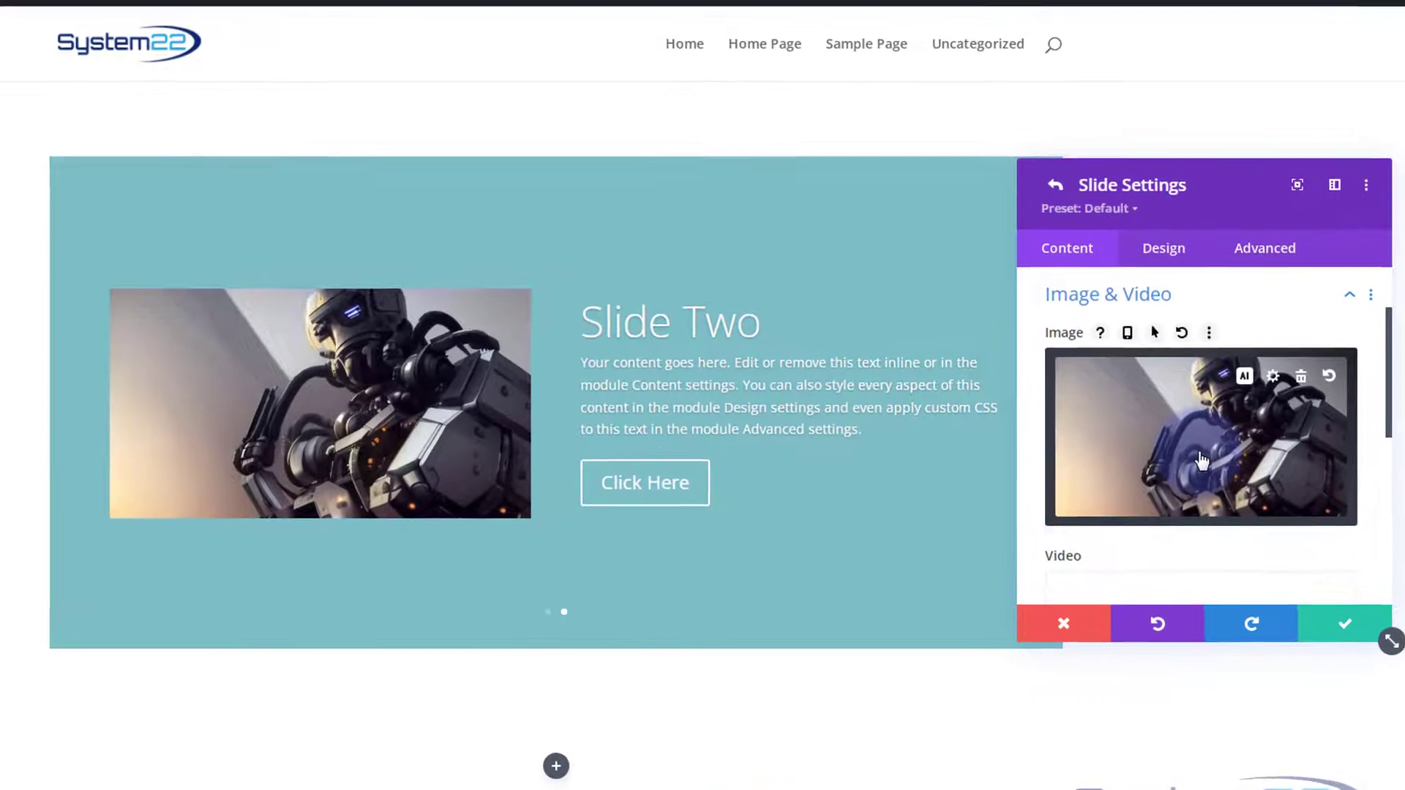
Step: Set the misty mountain picture 8aEJKgTZkgQ79W8c5xQi-1-e9sjo_2x-1.jpg from the media library as the second slide's background image
{"action": "scroll", "coordinate": [1201, 423], "scroll_direction": "down", "scroll_amount": 3}
{"action": "scroll", "coordinate": [1201, 461], "scroll_direction": "down", "scroll_amount": 2}
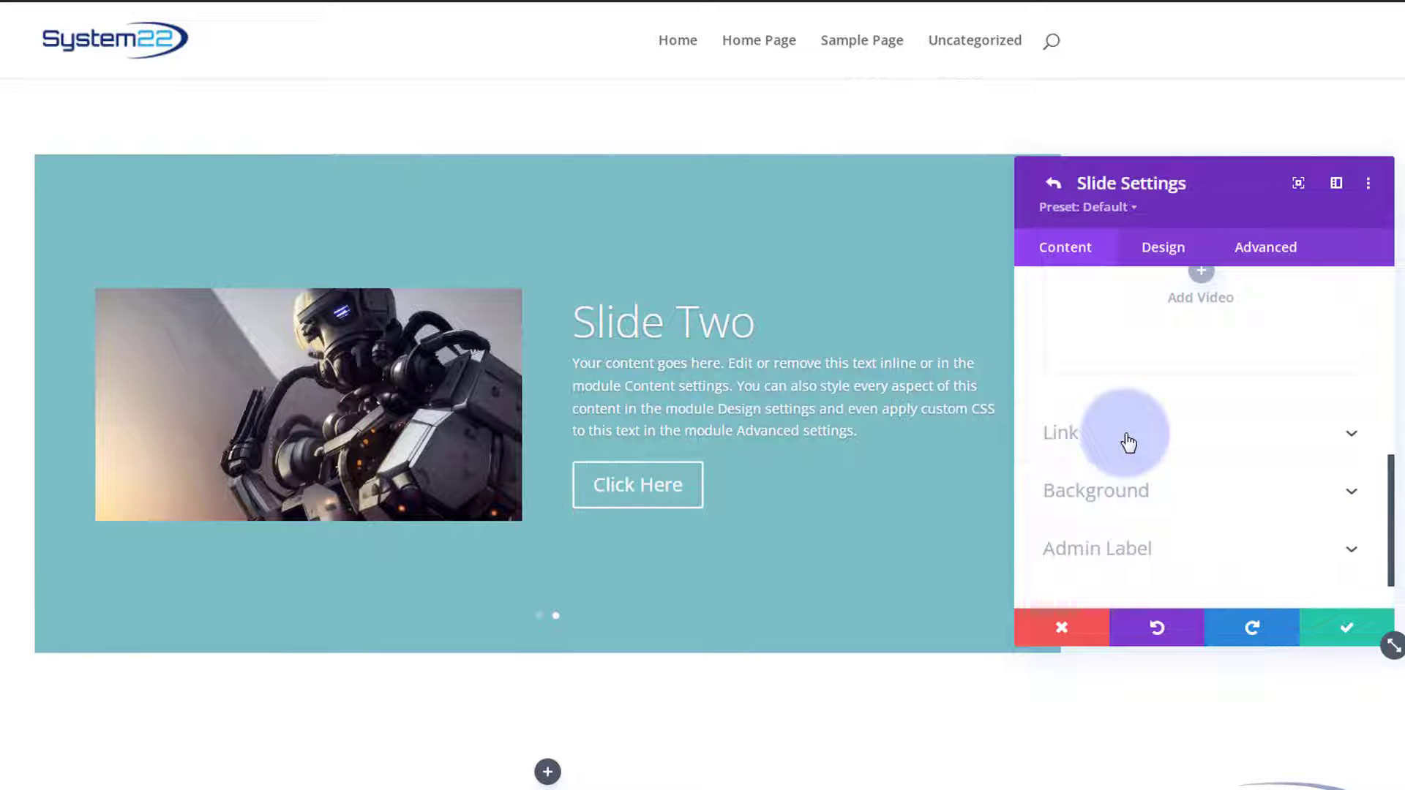
{"action": "left_click", "coordinate": [1095, 492]}
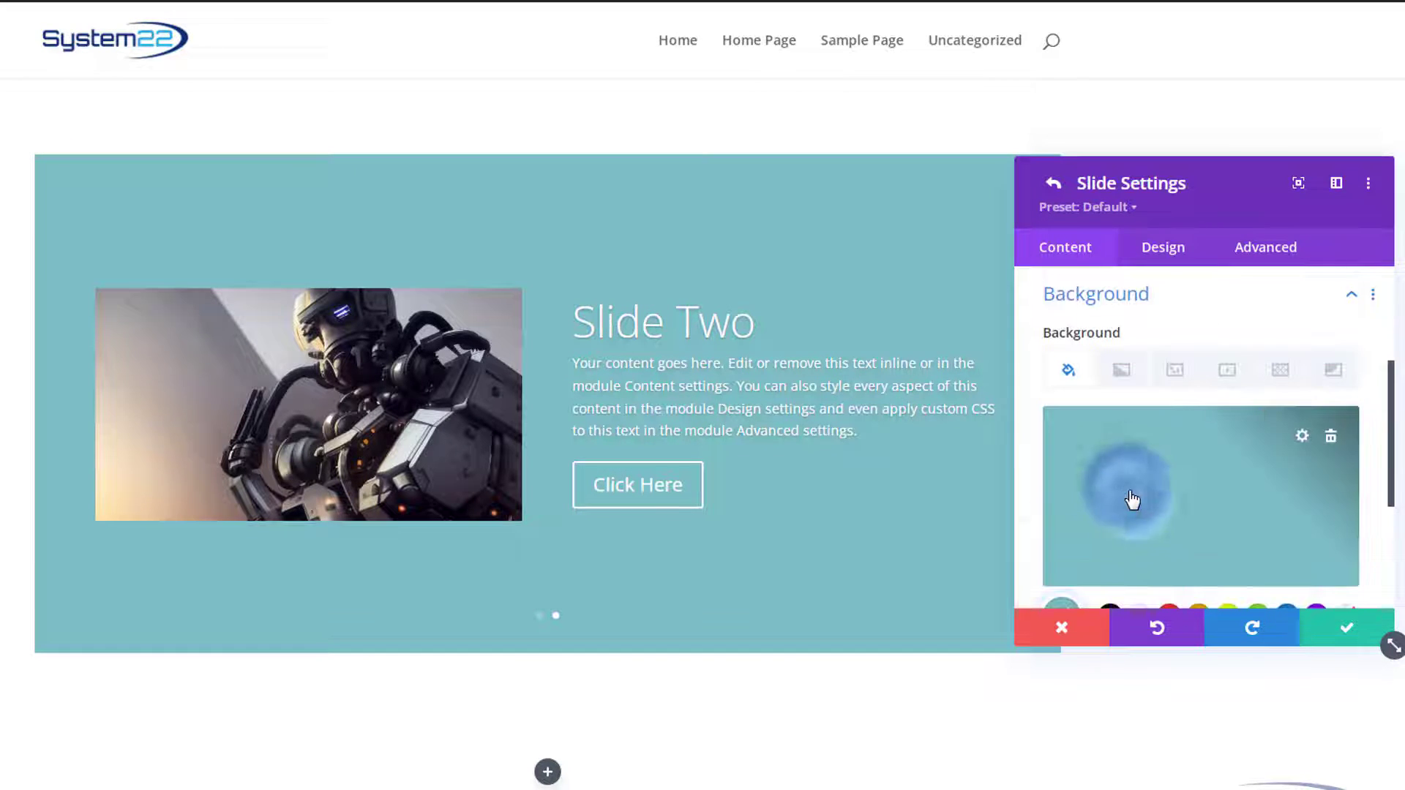
{"action": "left_click", "coordinate": [1175, 374]}
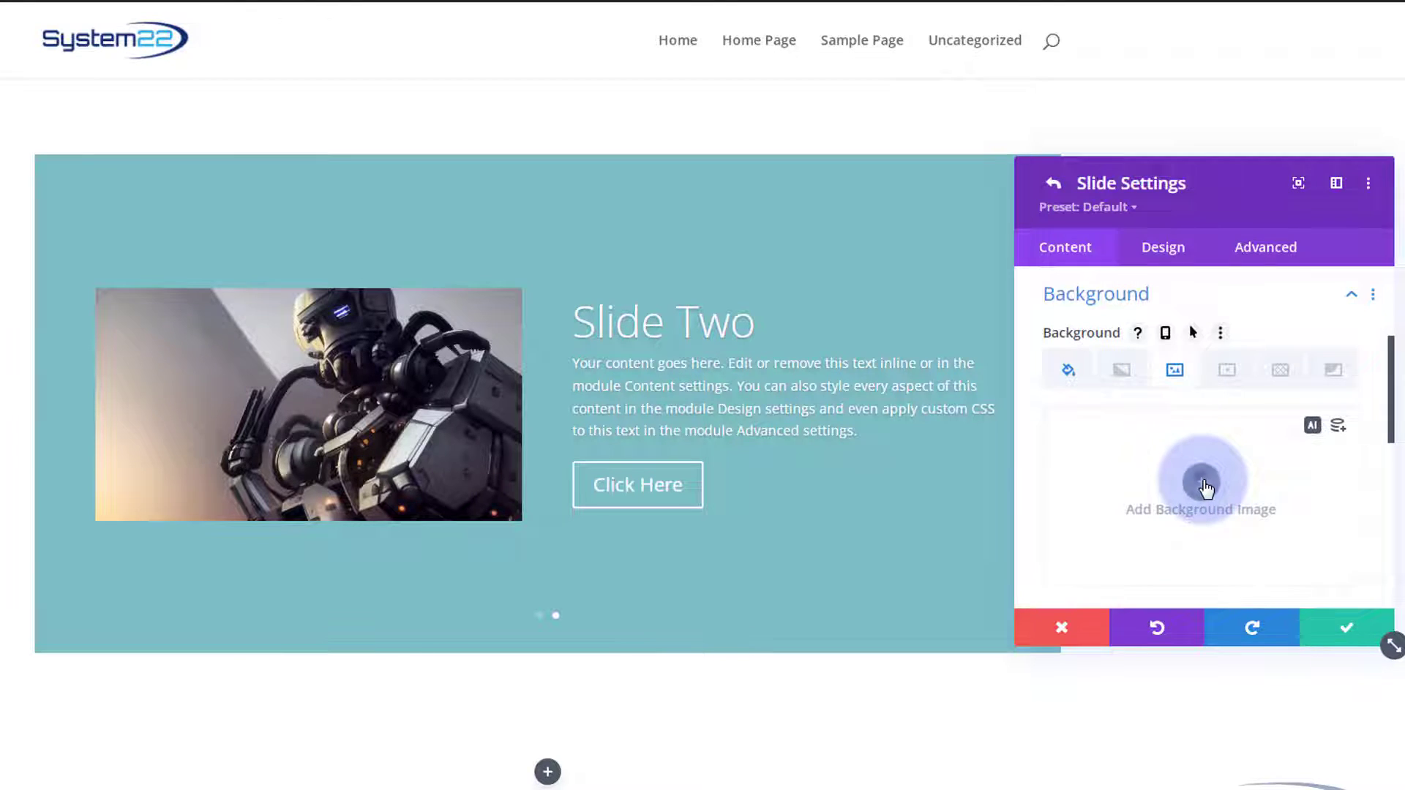
{"action": "left_click", "coordinate": [1204, 485]}
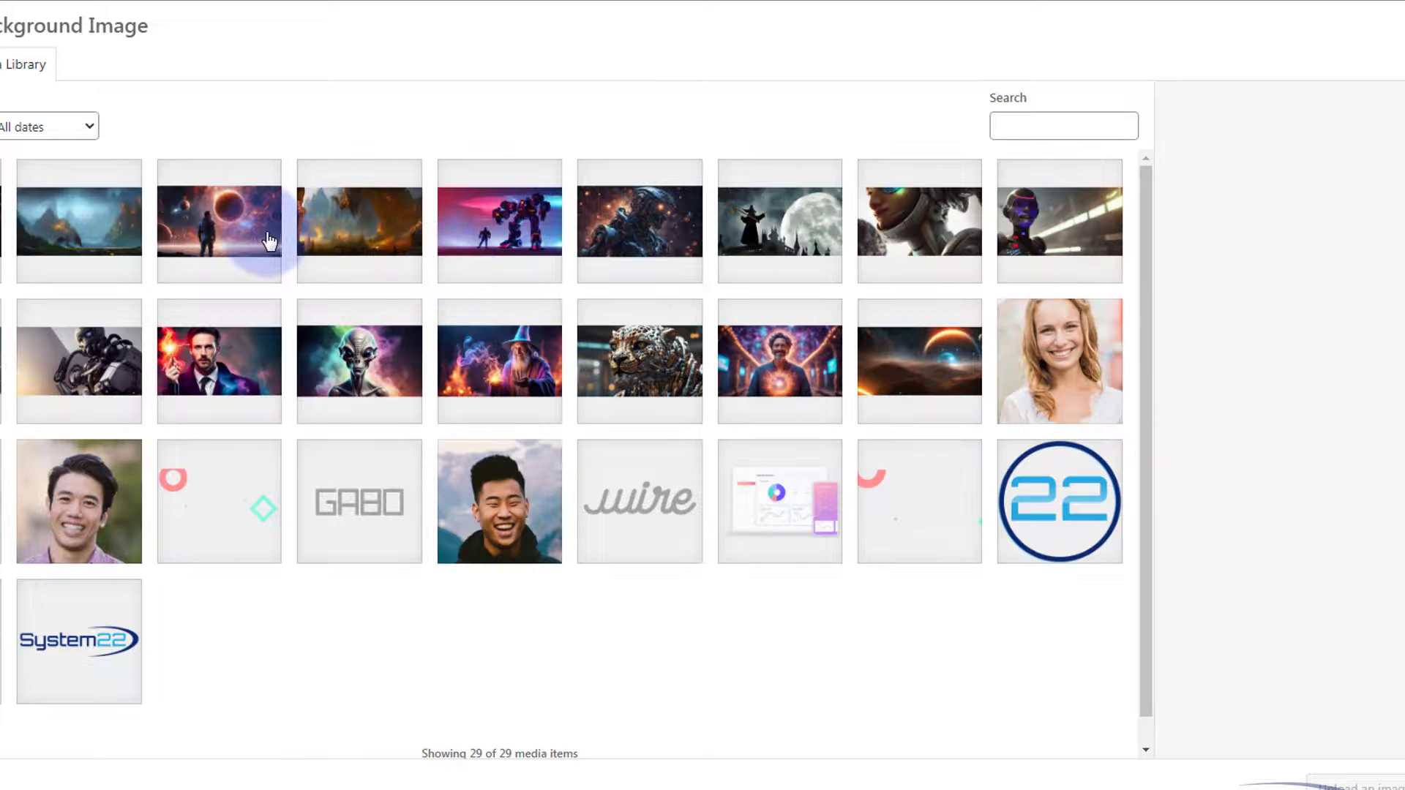
{"action": "left_click", "coordinate": [77, 226]}
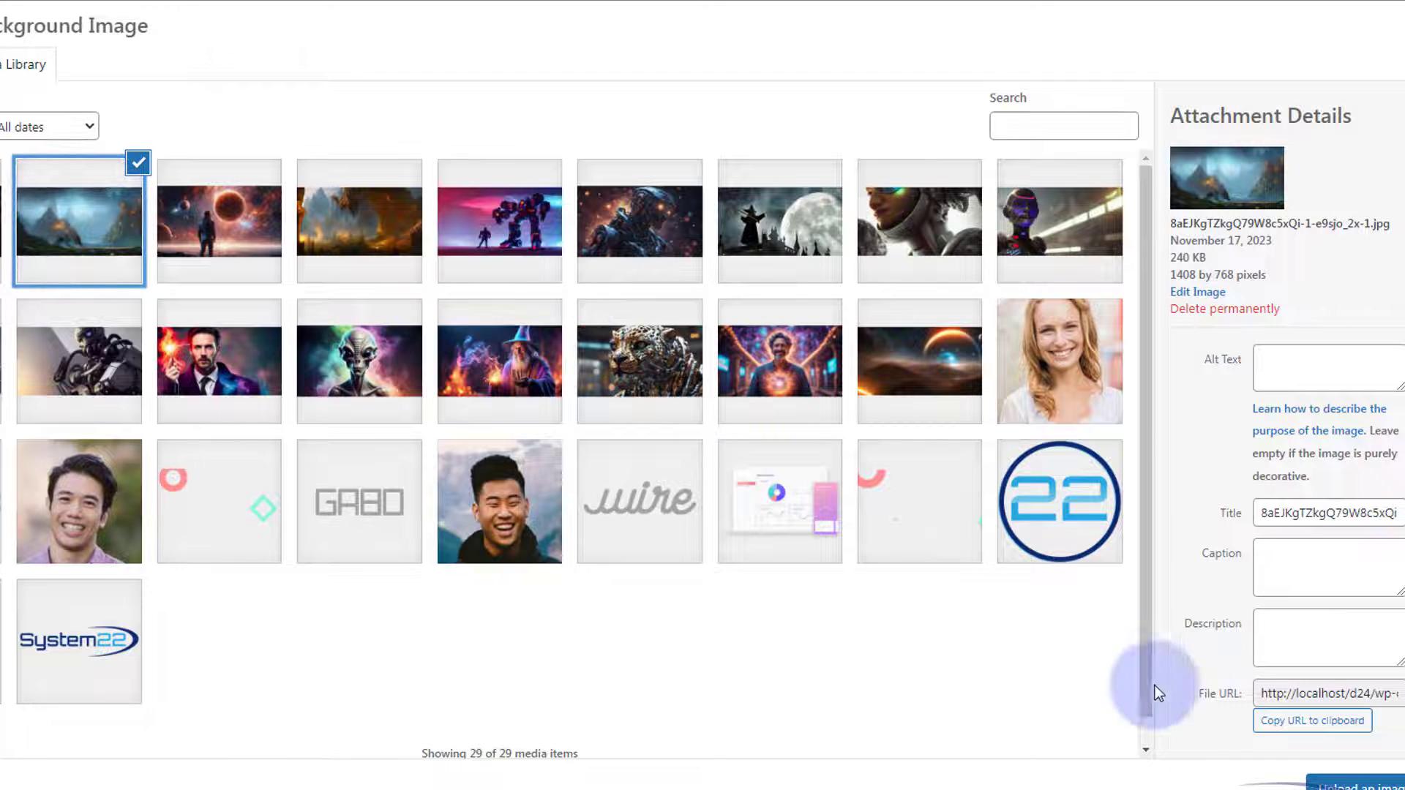
{"action": "left_click", "coordinate": [1361, 784]}
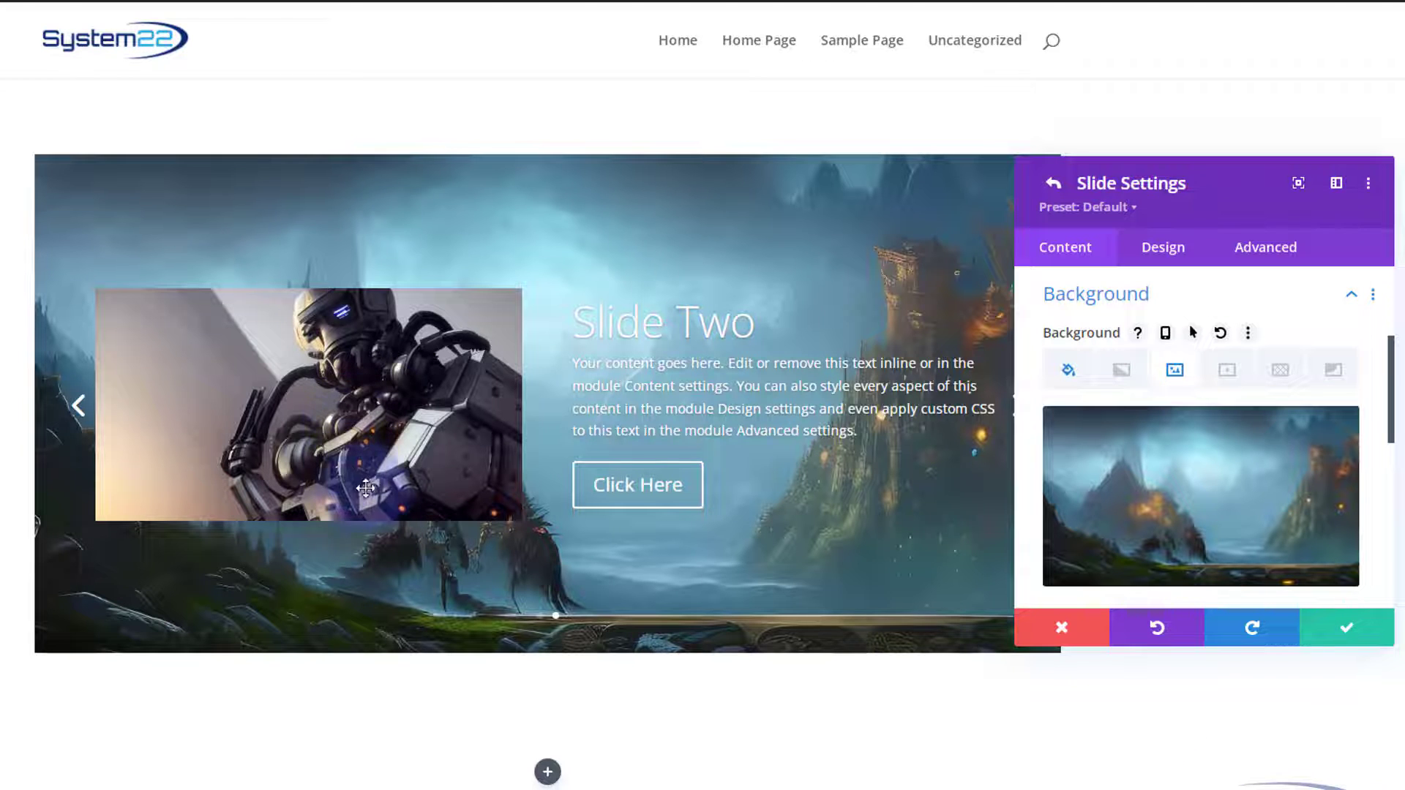
Step: Try the background overlay and the text overlay on the second slide, switching each one off again
{"action": "scroll", "coordinate": [1192, 486], "scroll_direction": "down", "scroll_amount": 5}
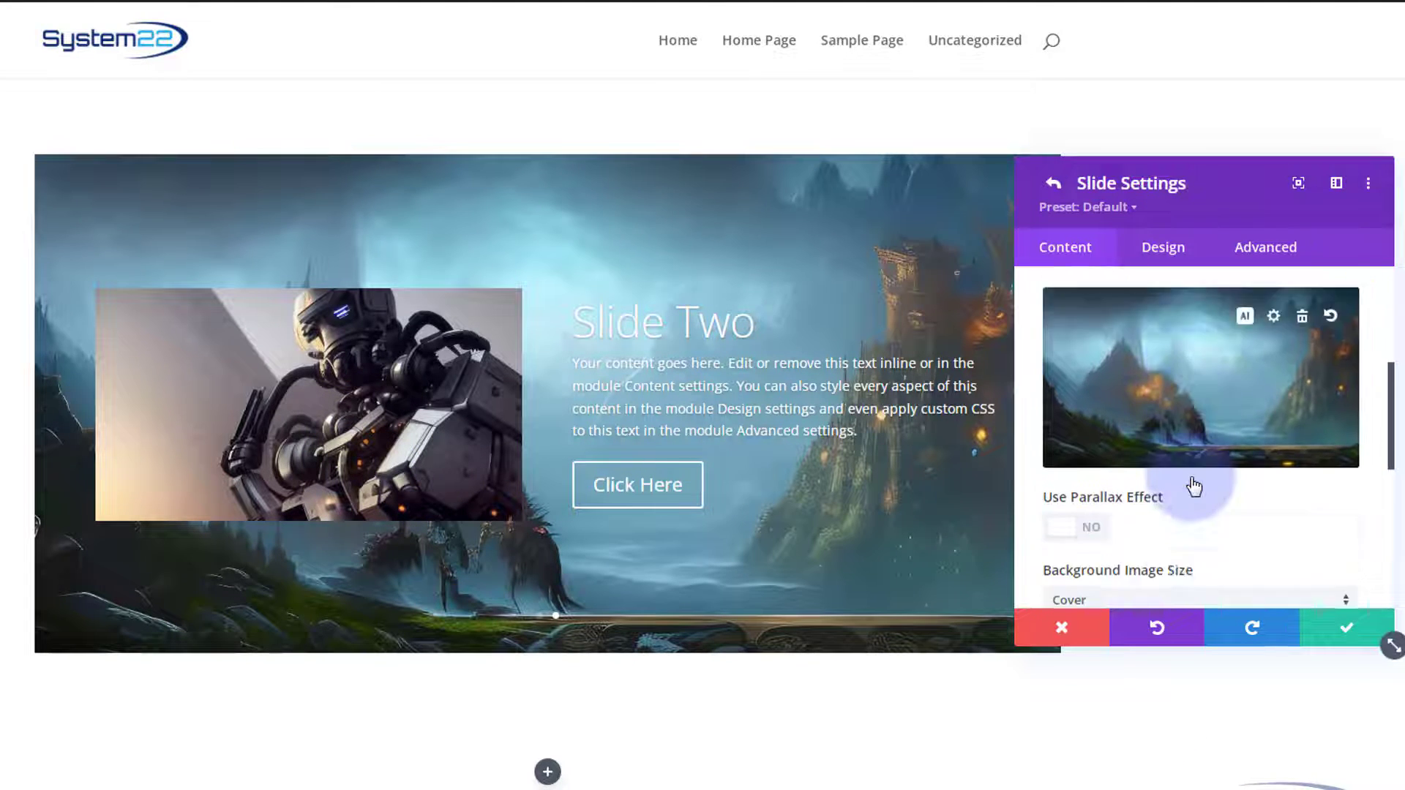
{"action": "scroll", "coordinate": [1191, 478], "scroll_direction": "down", "scroll_amount": 3}
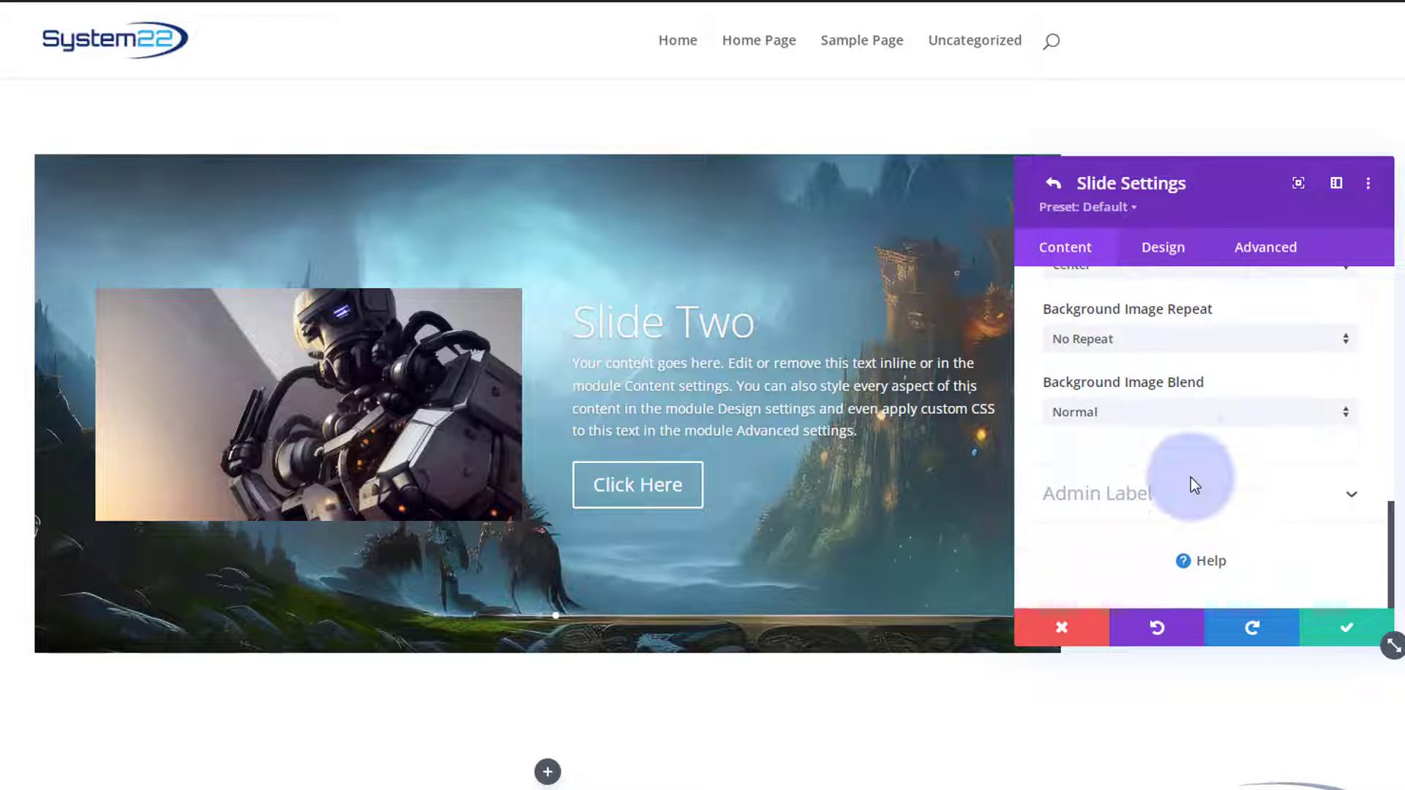
{"action": "left_click", "coordinate": [1174, 251]}
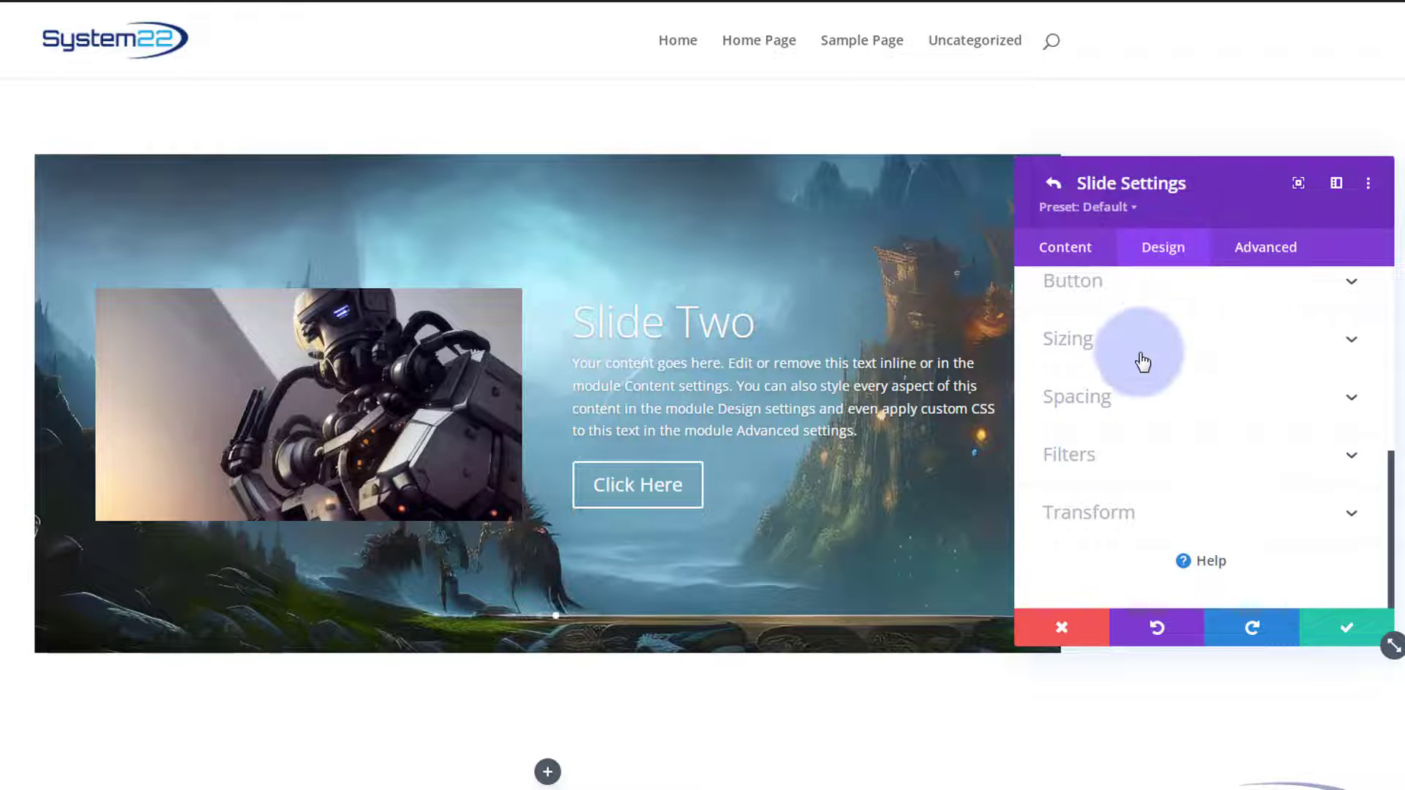
{"action": "scroll", "coordinate": [1142, 359], "scroll_direction": "up", "scroll_amount": 4}
{"action": "scroll", "coordinate": [1142, 363], "scroll_direction": "up", "scroll_amount": 2}
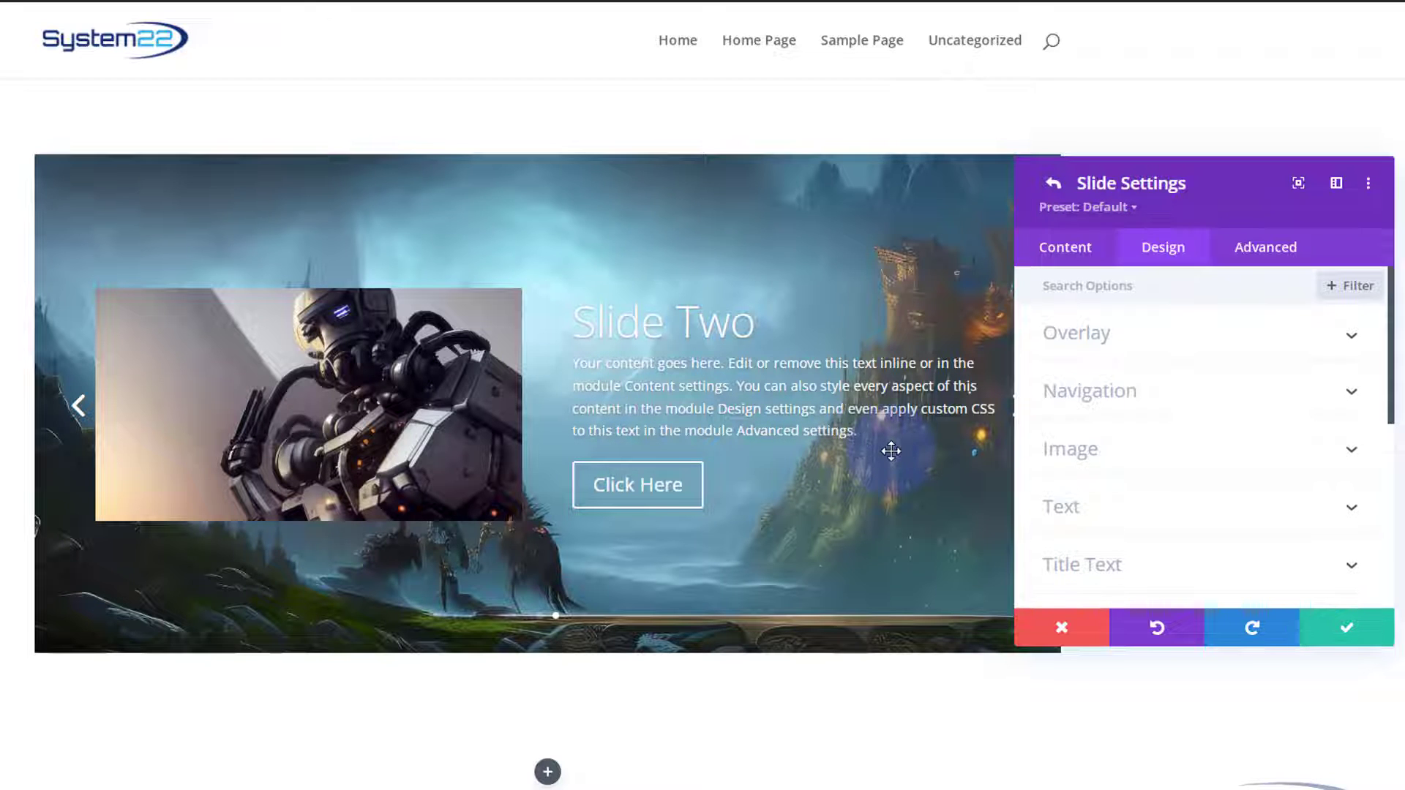
{"action": "left_click", "coordinate": [1155, 335]}
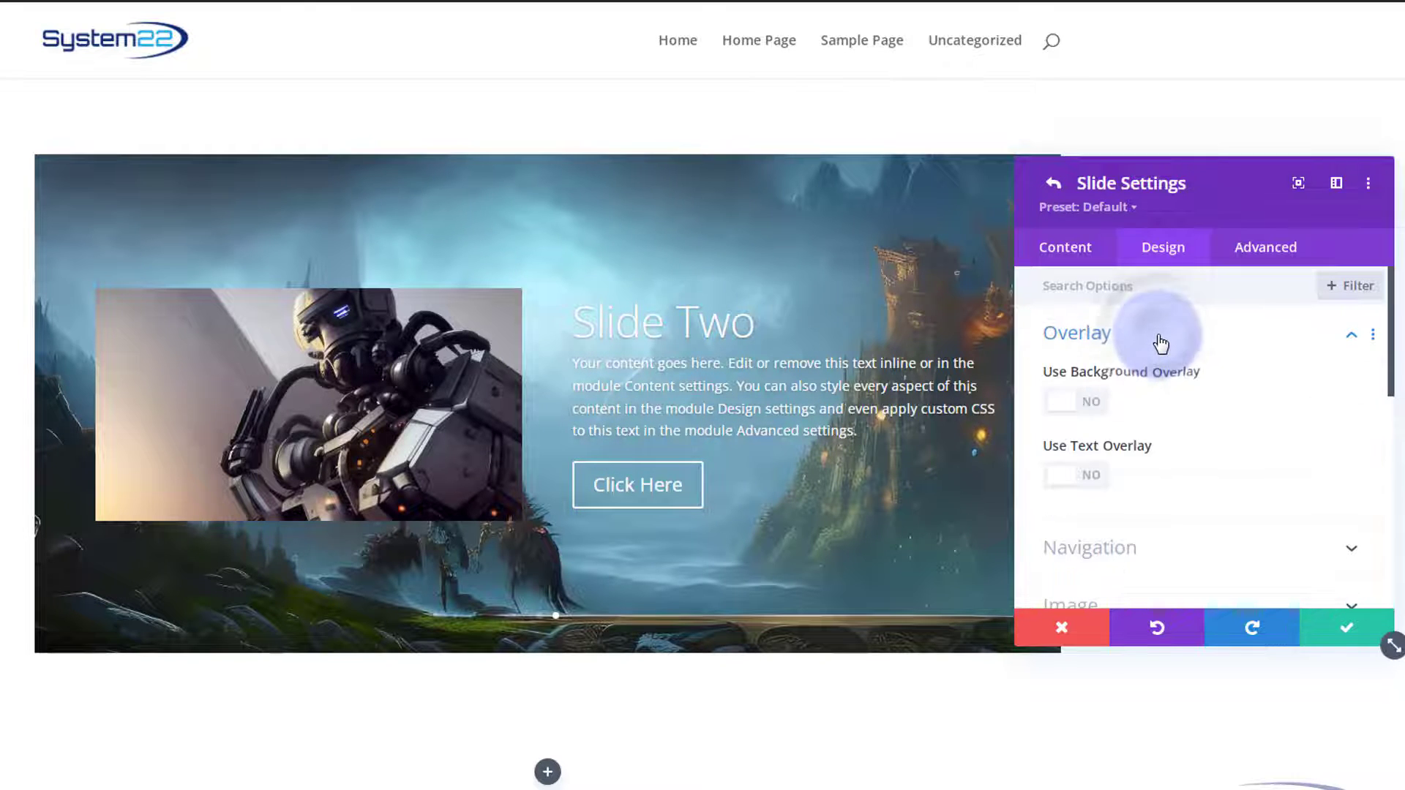
{"action": "left_click", "coordinate": [1093, 408]}
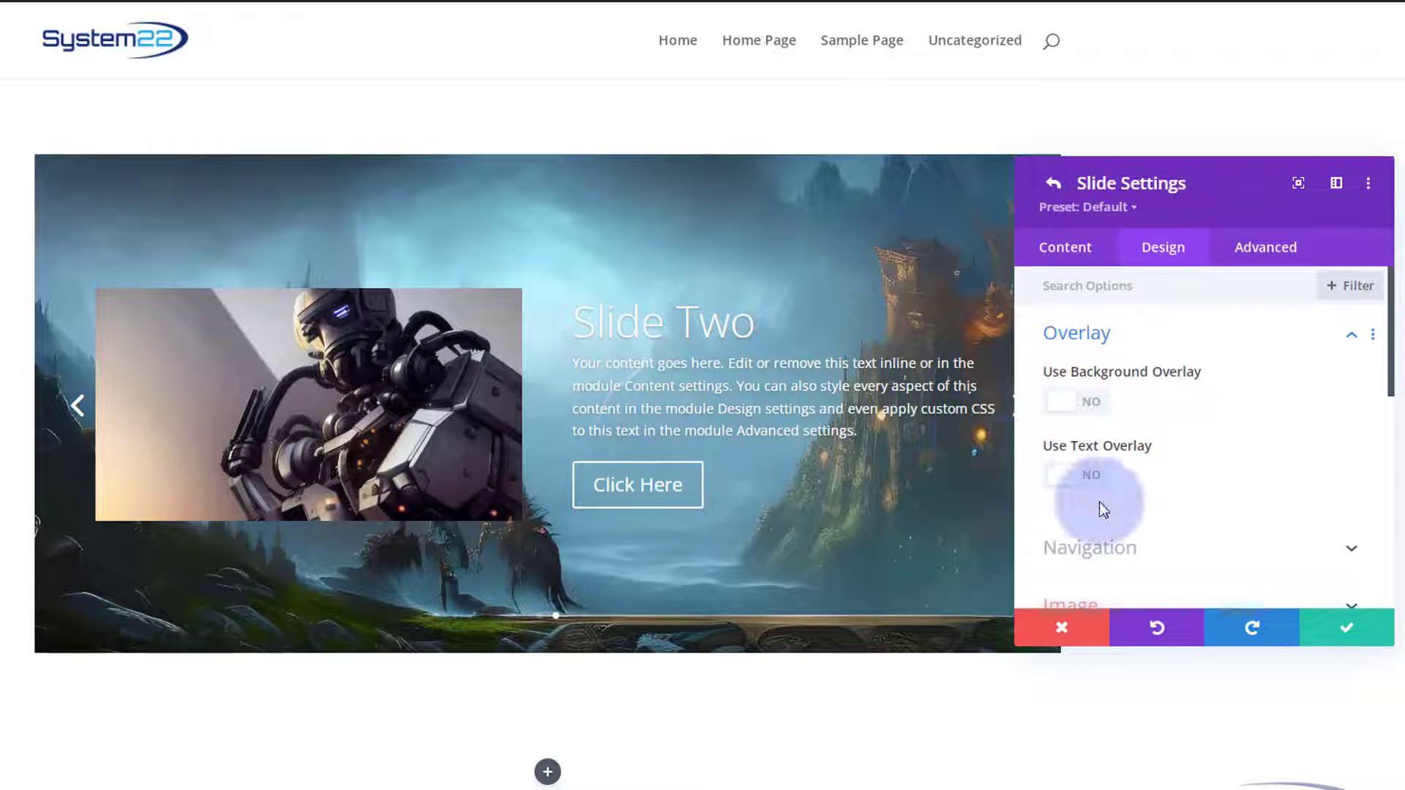
{"action": "left_click", "coordinate": [1076, 483]}
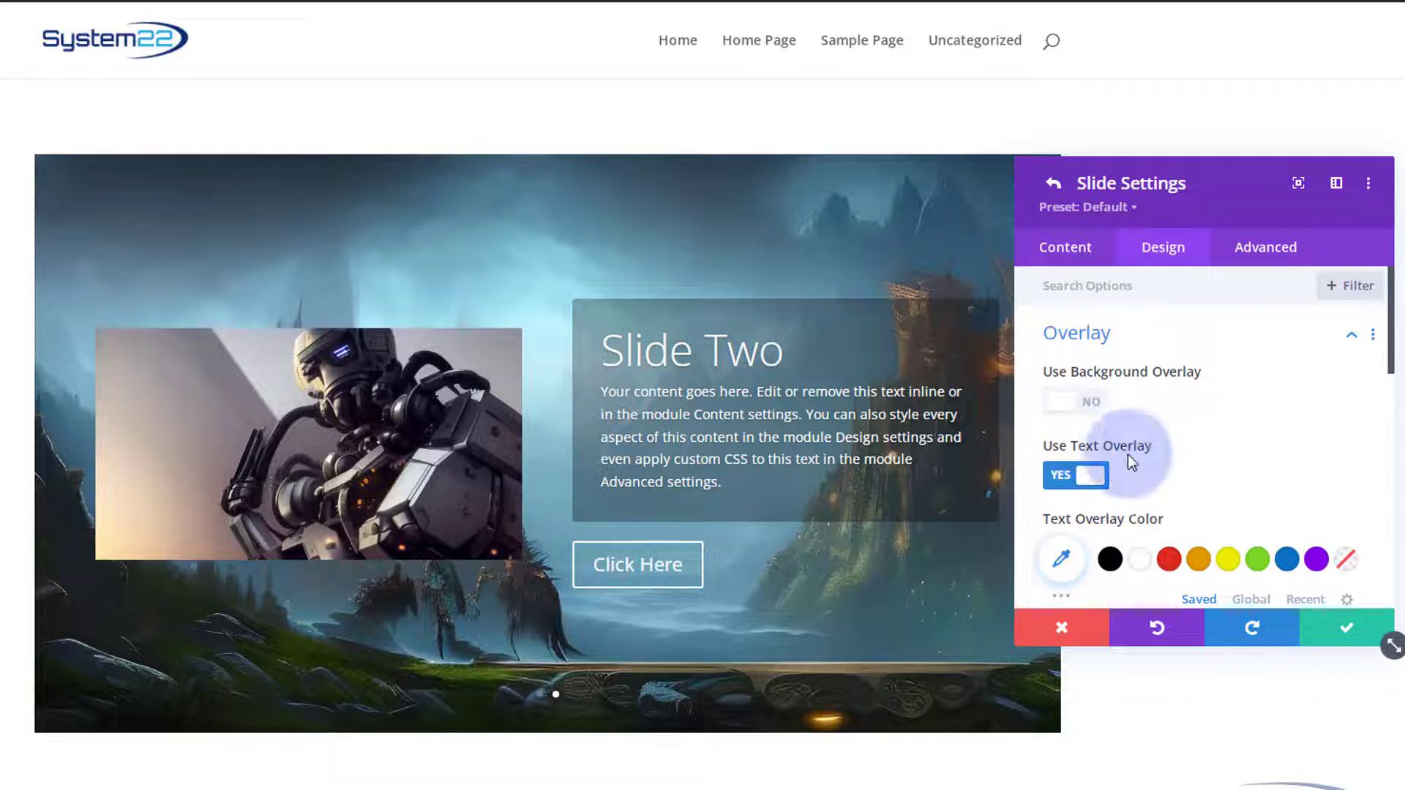
{"action": "left_click", "coordinate": [1070, 479]}
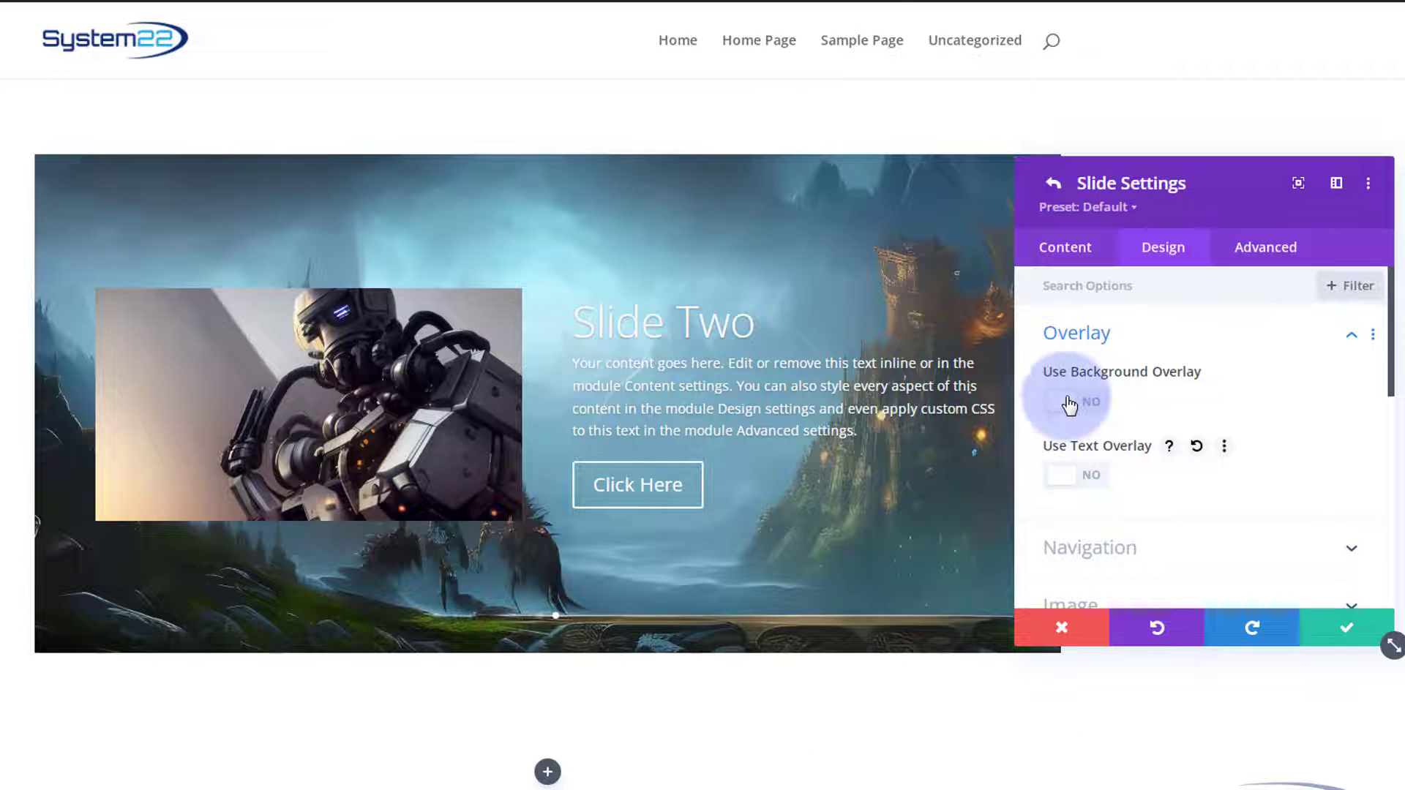
Step: Enable the background overlay on the second slide, keeping the default overlay colour
{"action": "left_click", "coordinate": [1070, 405]}
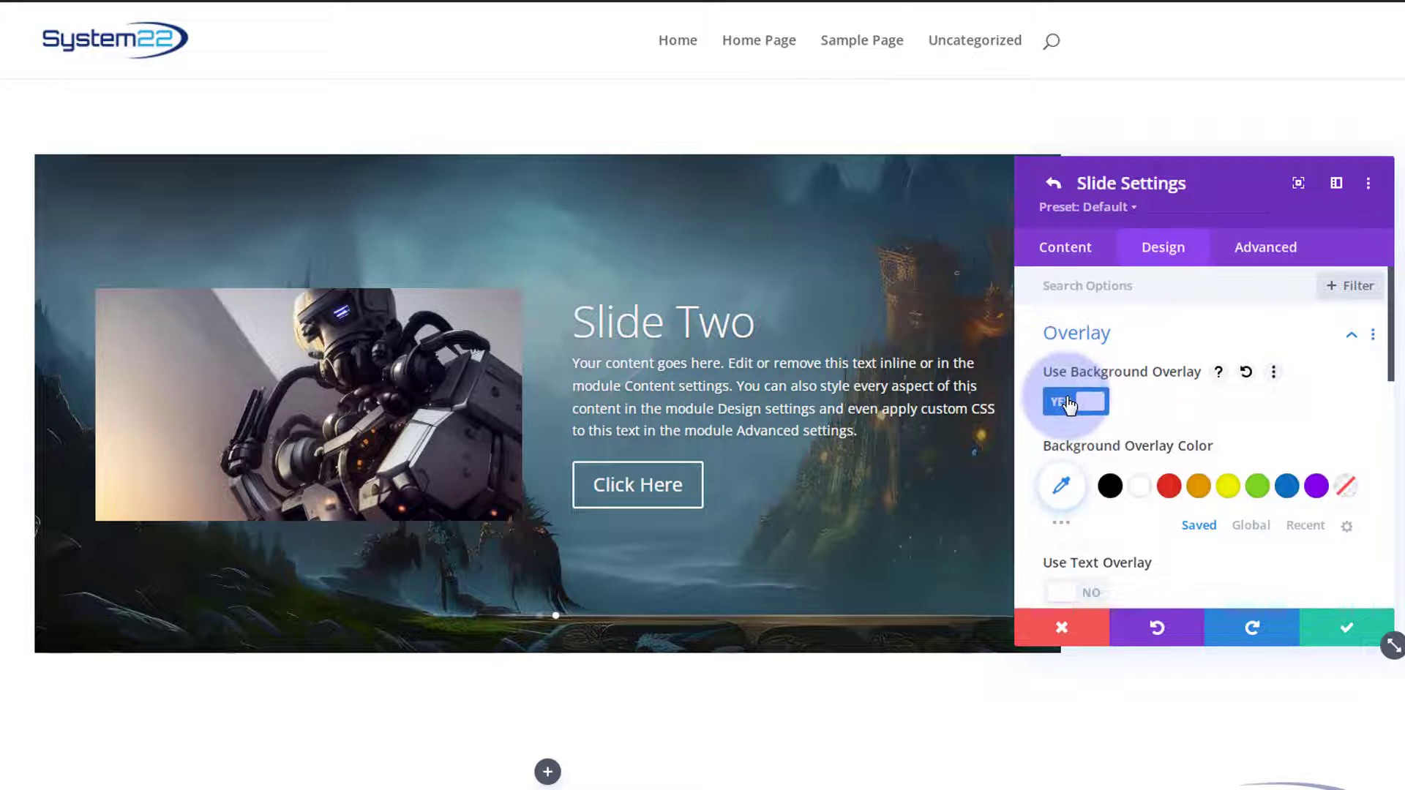
{"action": "left_click", "coordinate": [661, 487]}
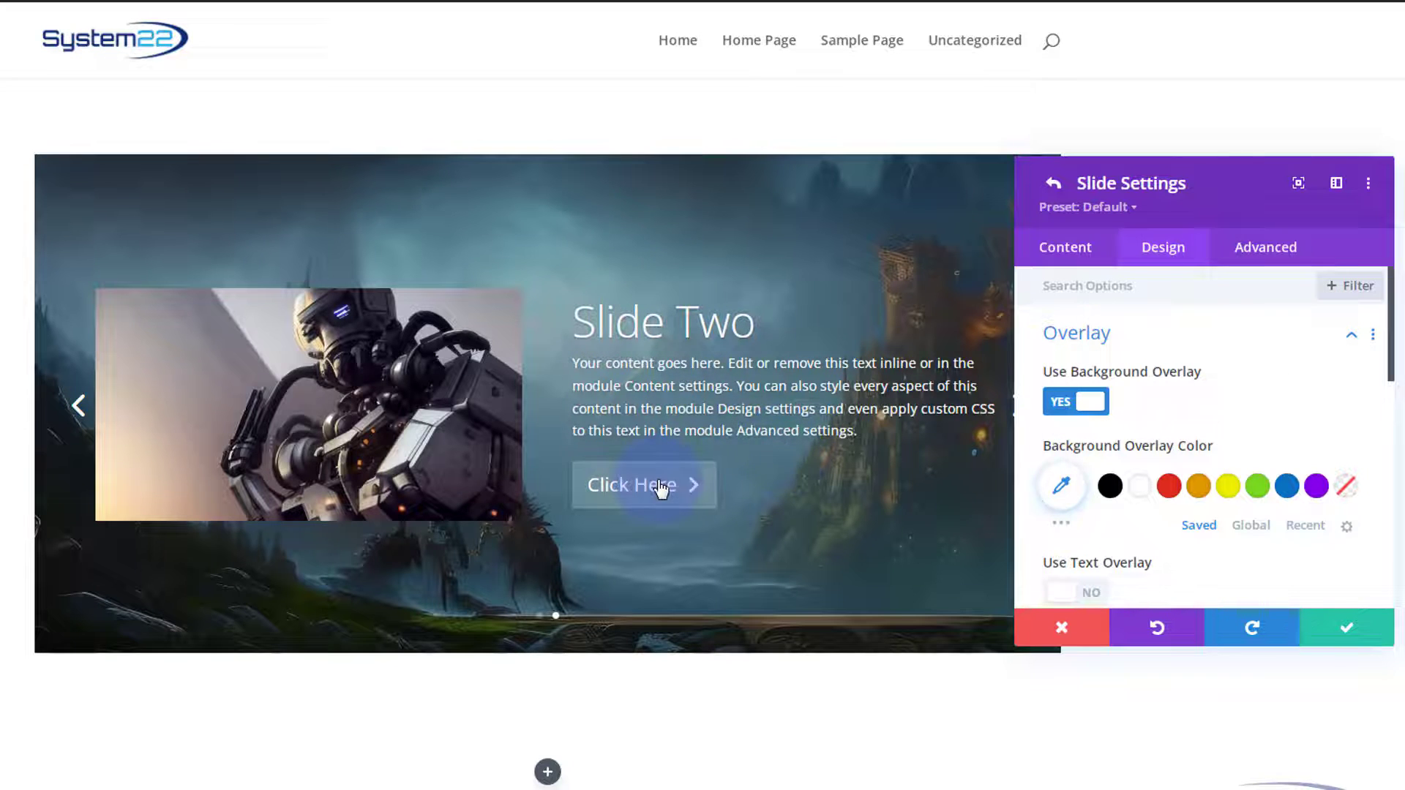
{"action": "left_click", "coordinate": [1240, 338]}
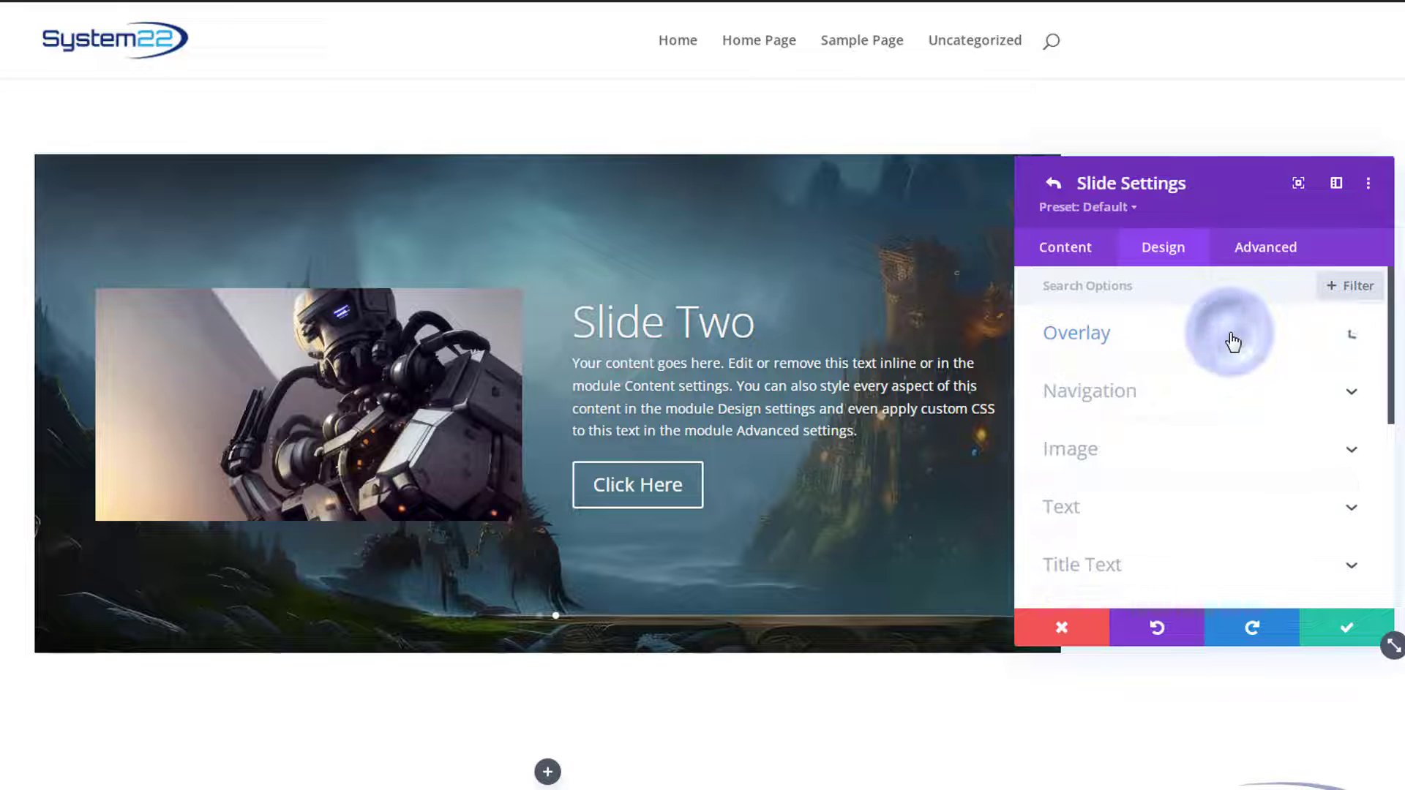
Step: Try aligning the second slide's image to Bottom, then set the alignment back to Center
{"action": "left_click", "coordinate": [1171, 449]}
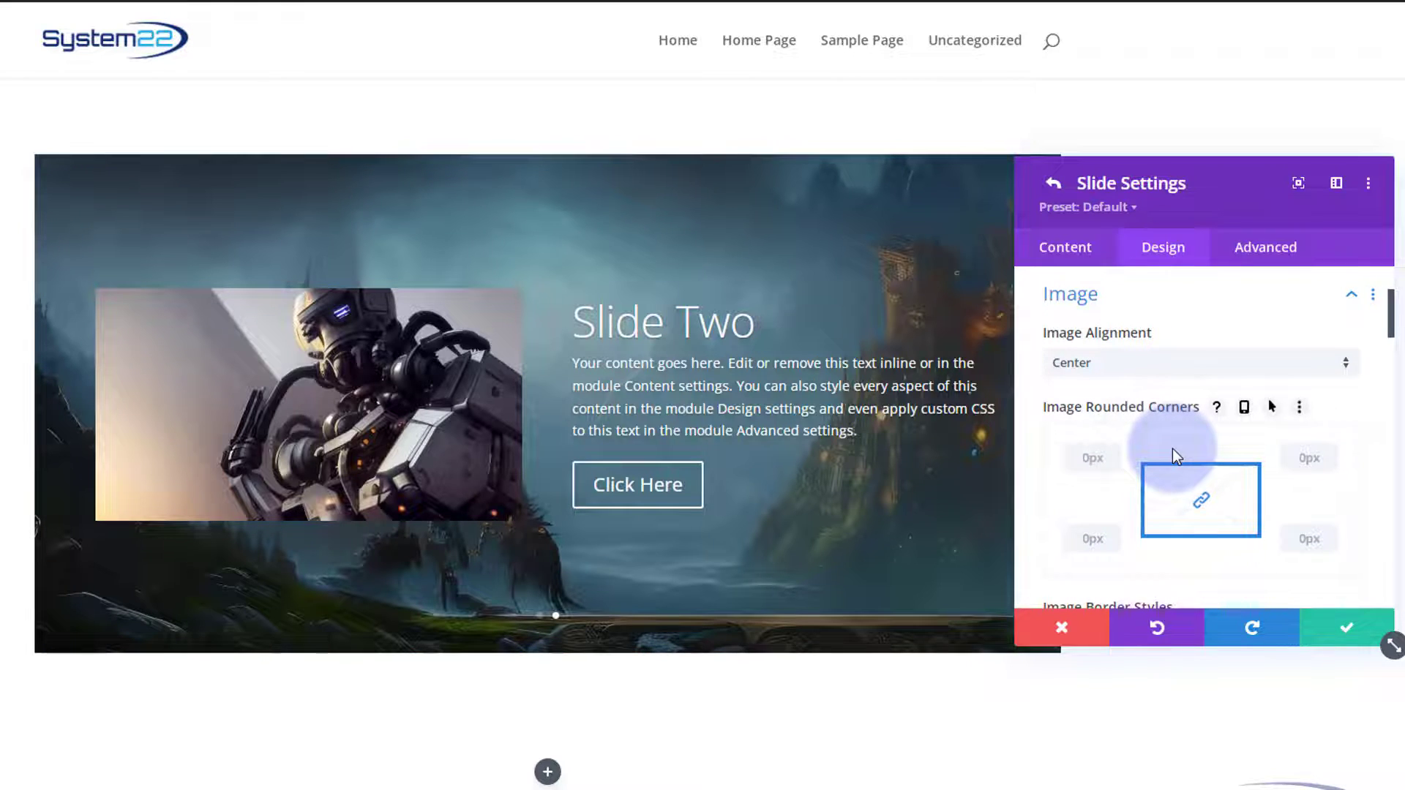
{"action": "left_click", "coordinate": [1146, 368]}
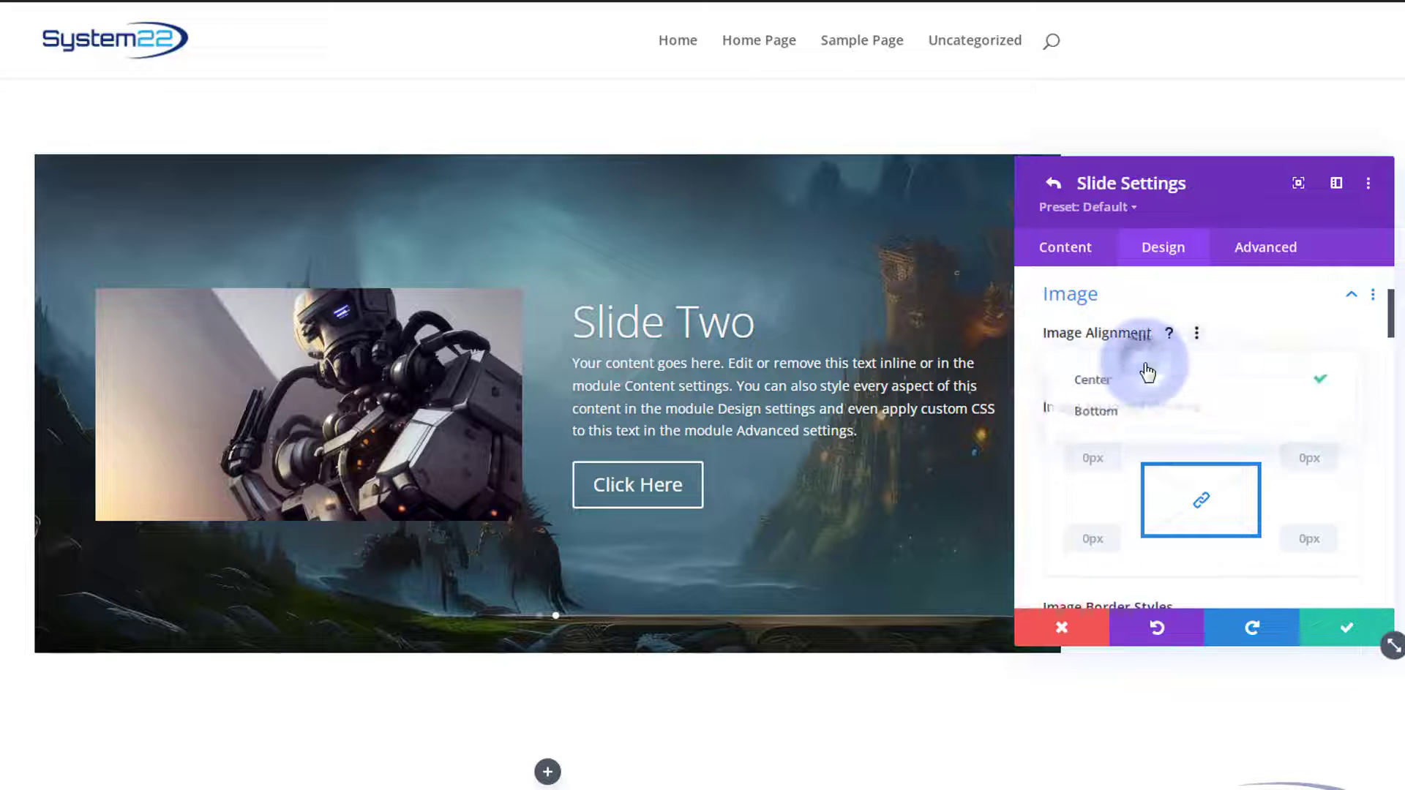
{"action": "left_click", "coordinate": [1120, 418]}
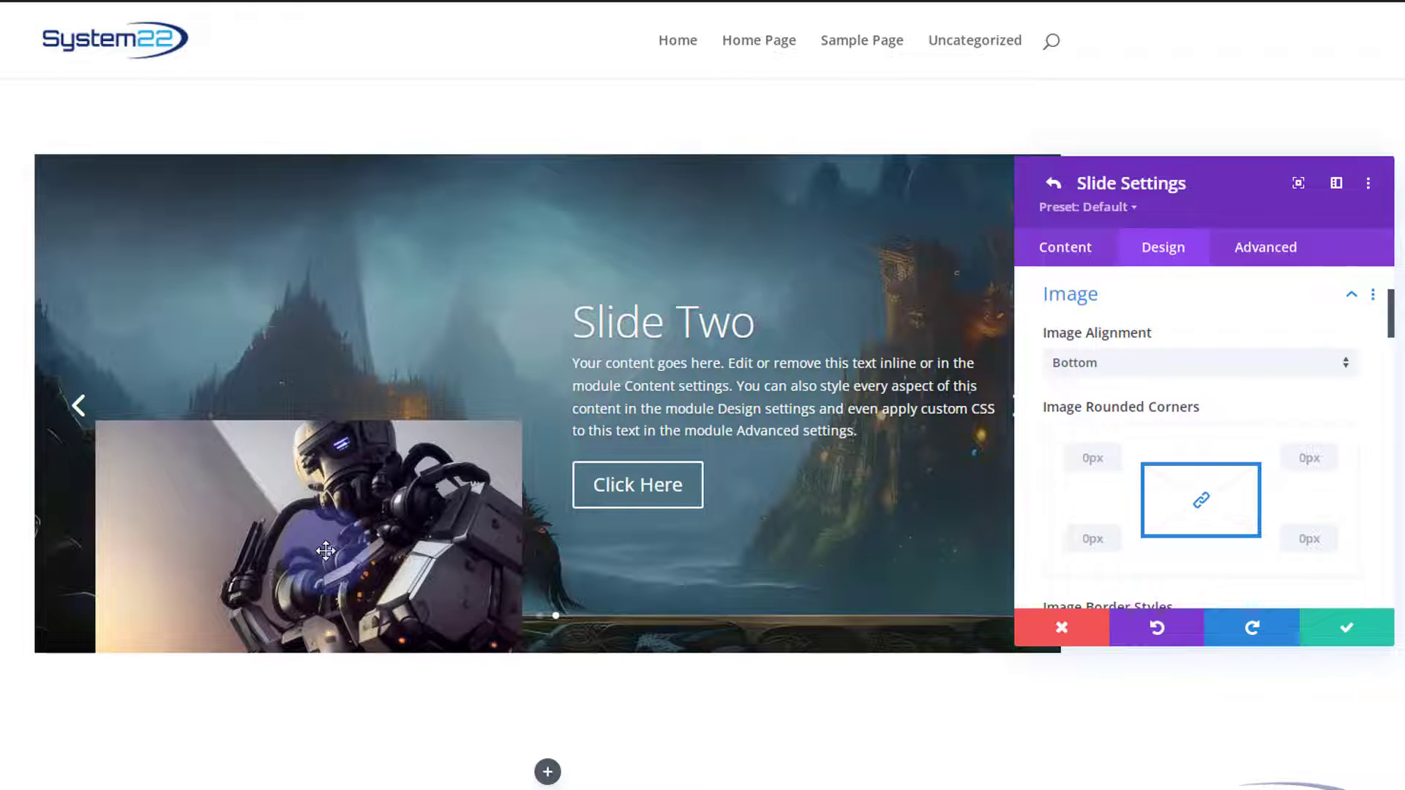
{"action": "left_click", "coordinate": [1130, 364]}
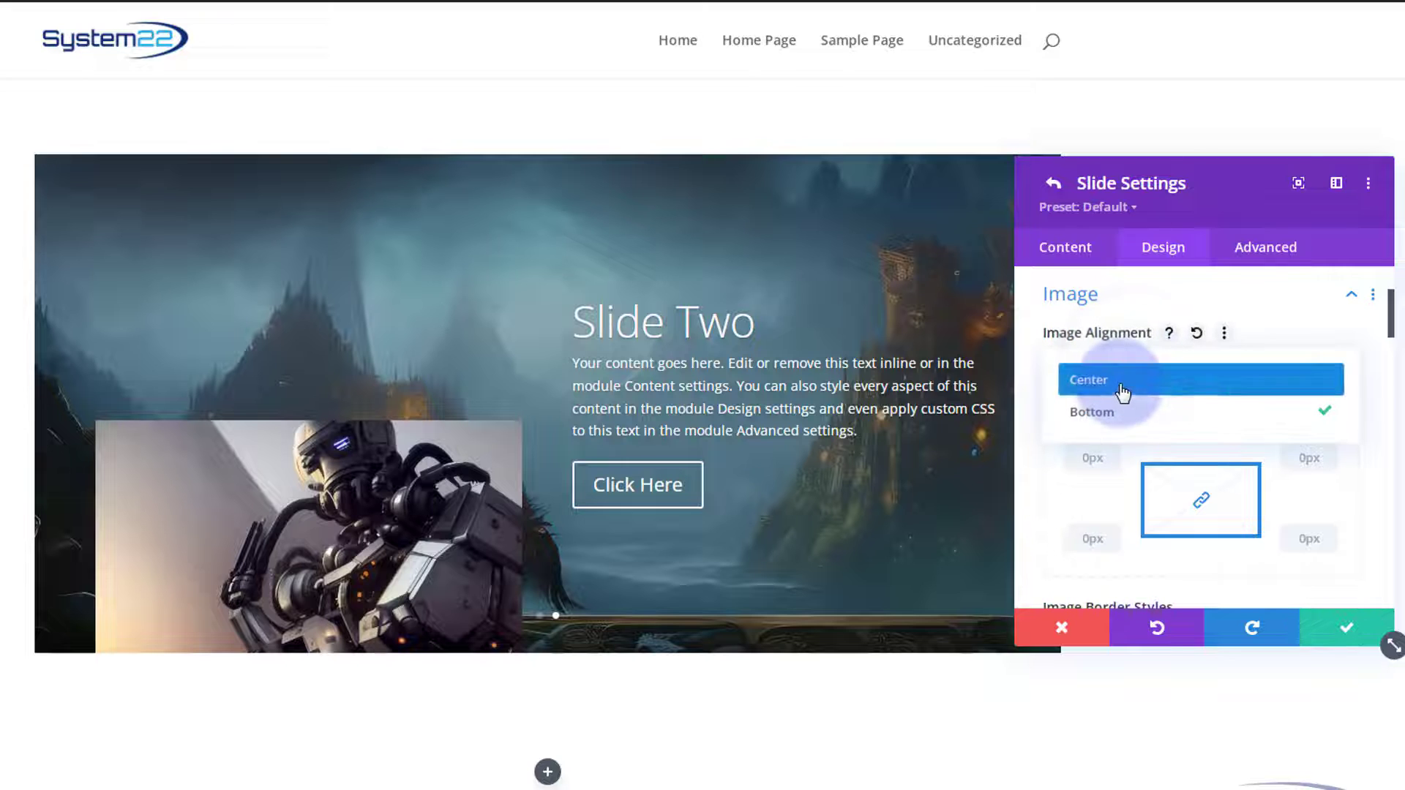
{"action": "left_click", "coordinate": [1120, 391]}
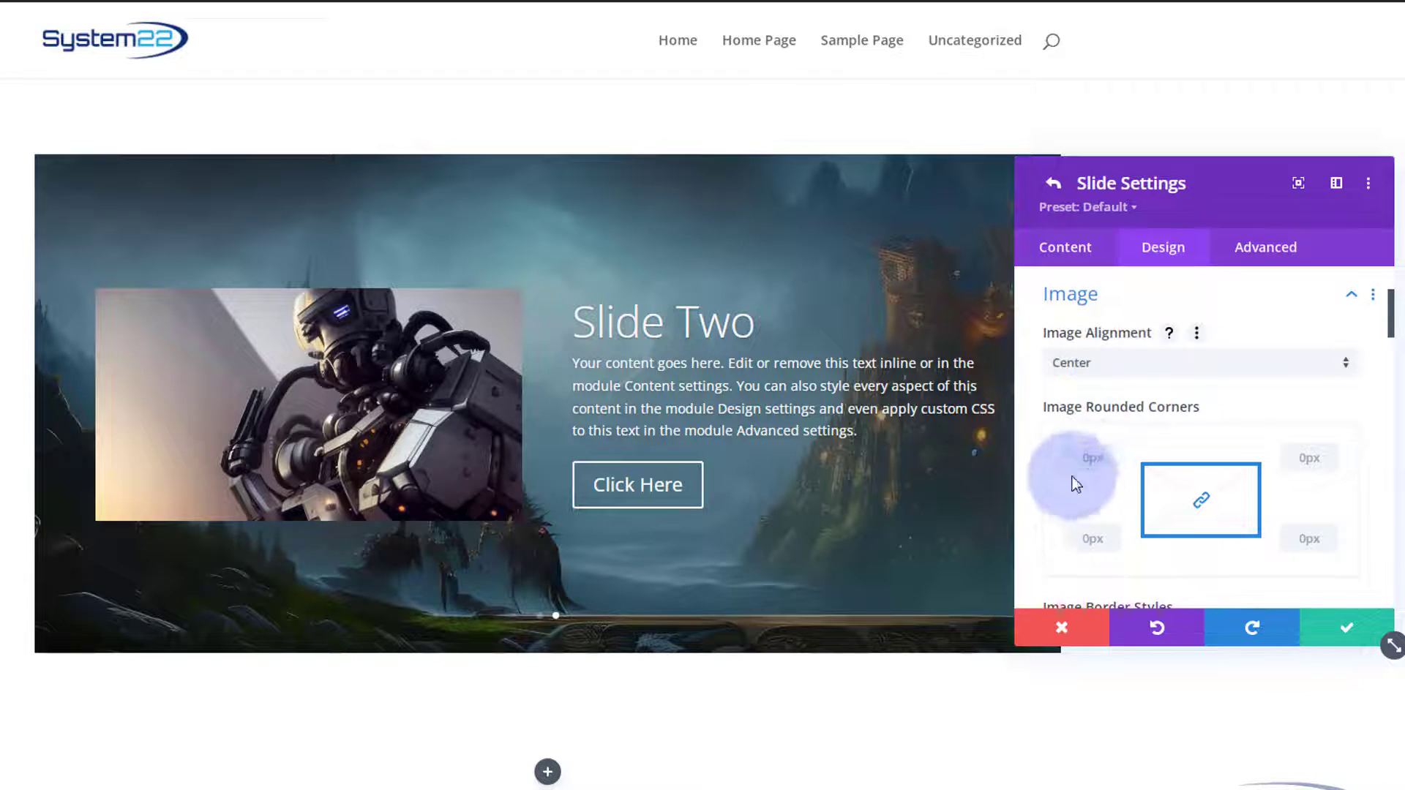
Step: Round all four corners of the second slide's image to 30px
{"action": "left_click", "coordinate": [1120, 463]}
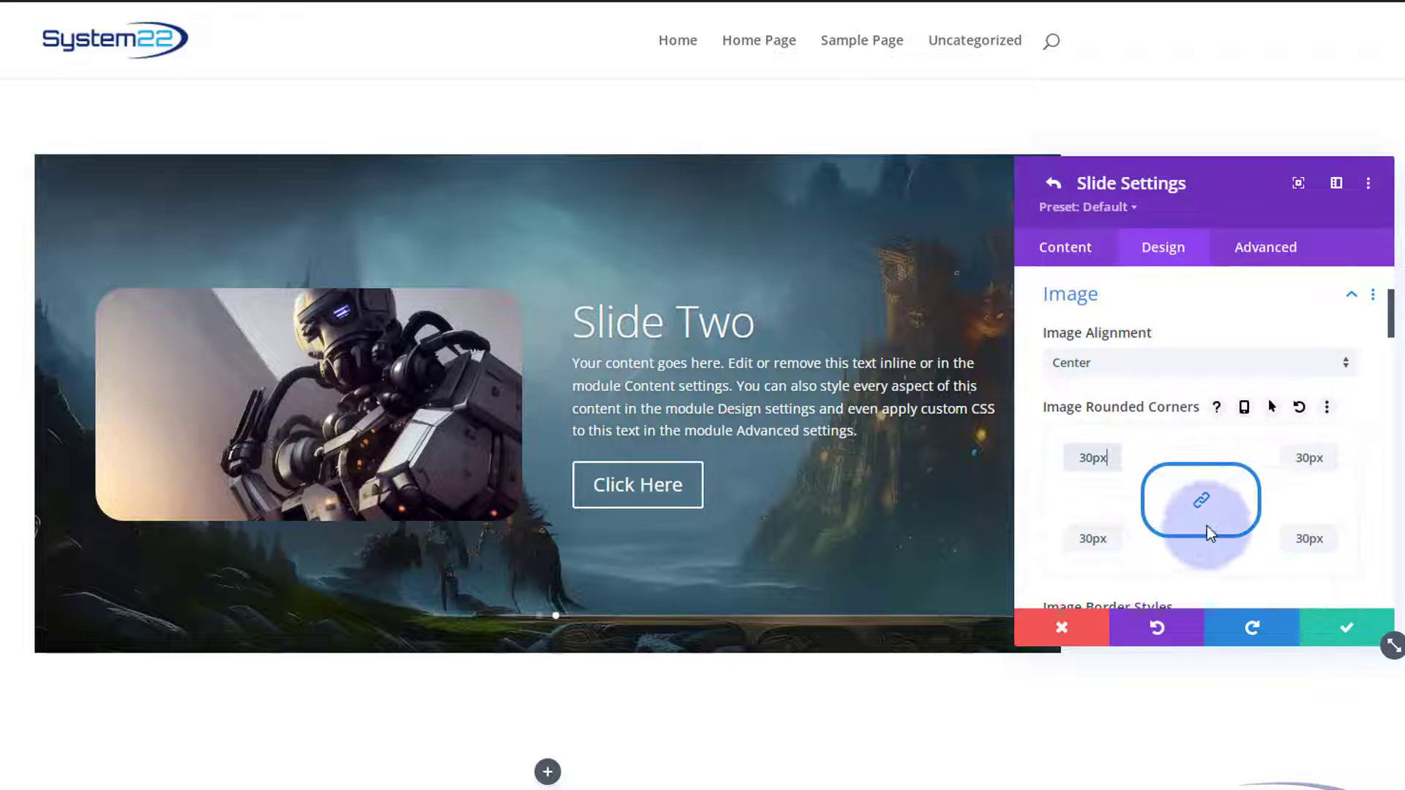
{"action": "left_click", "coordinate": [1207, 512]}
{"action": "left_click", "coordinate": [1092, 457]}
Step: Unlink the image's corner radii, set the top-right to 130px and the bottom-left to 230px, and link all corners again
{"action": "left_click", "coordinate": [1201, 513]}
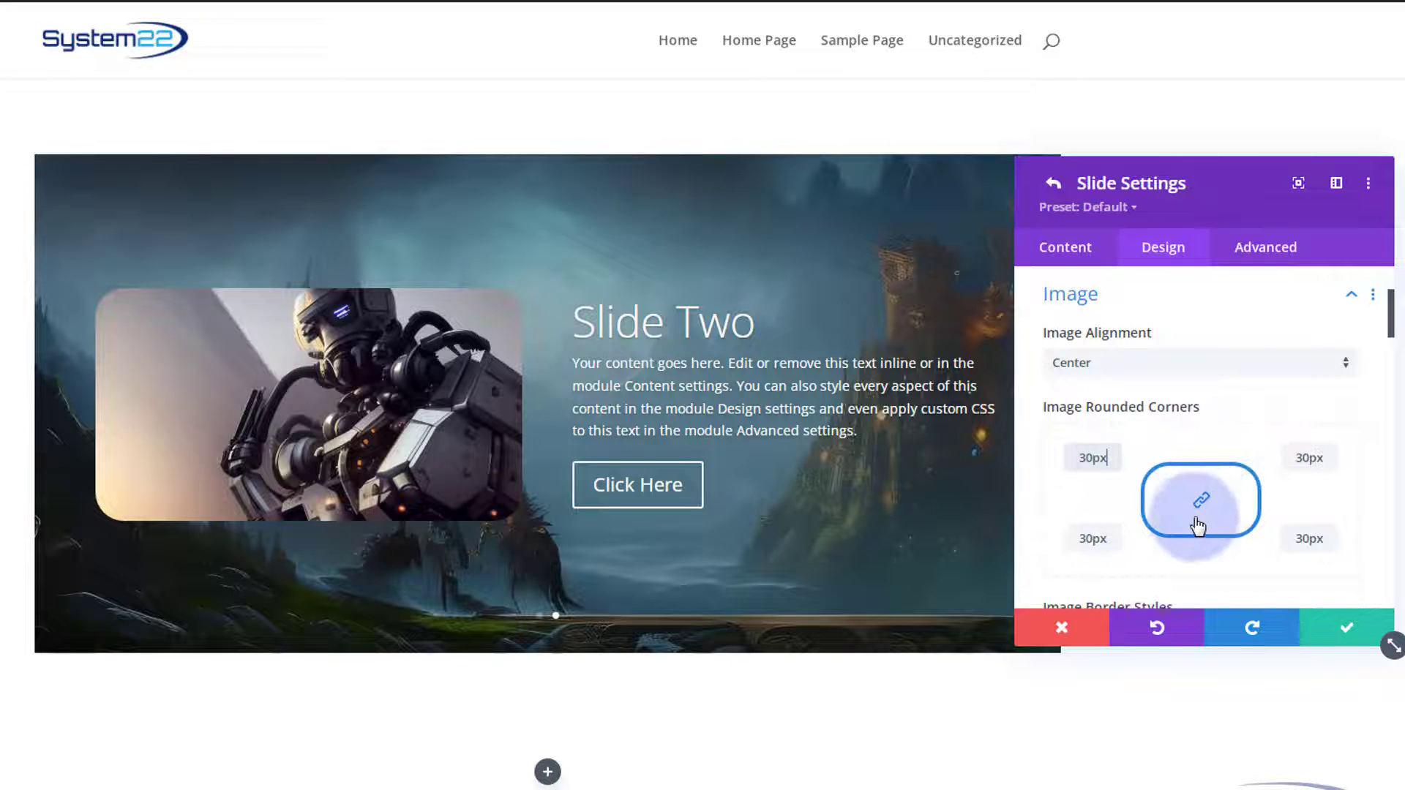
{"action": "mouse_move", "coordinate": [1206, 508]}
{"action": "left_mouse_down"}
{"action": "mouse_move", "coordinate": [1310, 461]}
{"action": "mouse_move", "coordinate": [1333, 484]}
{"action": "left_mouse_up"}
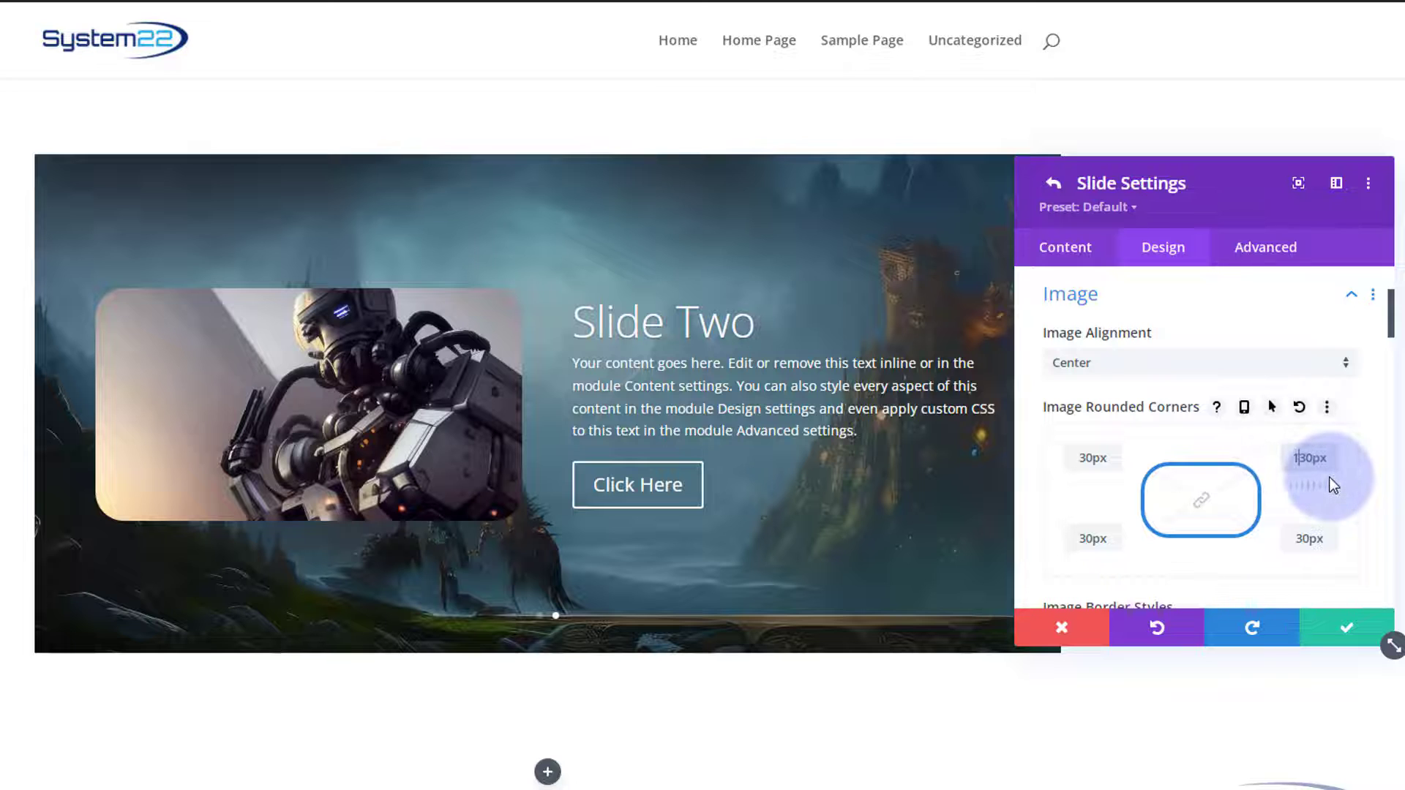
{"action": "left_click", "coordinate": [1079, 539]}
{"action": "type", "text": "2"}
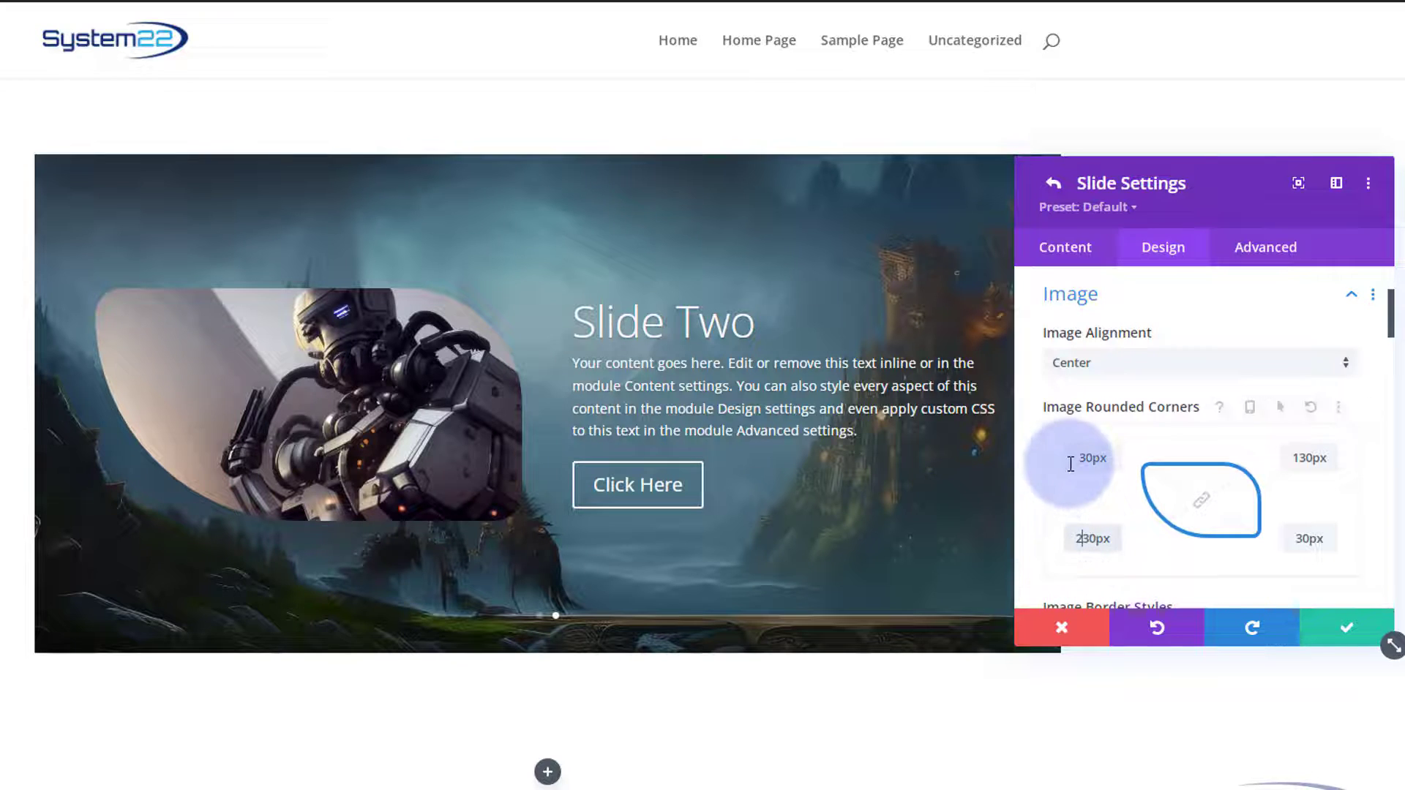
{"action": "left_click", "coordinate": [1092, 457]}
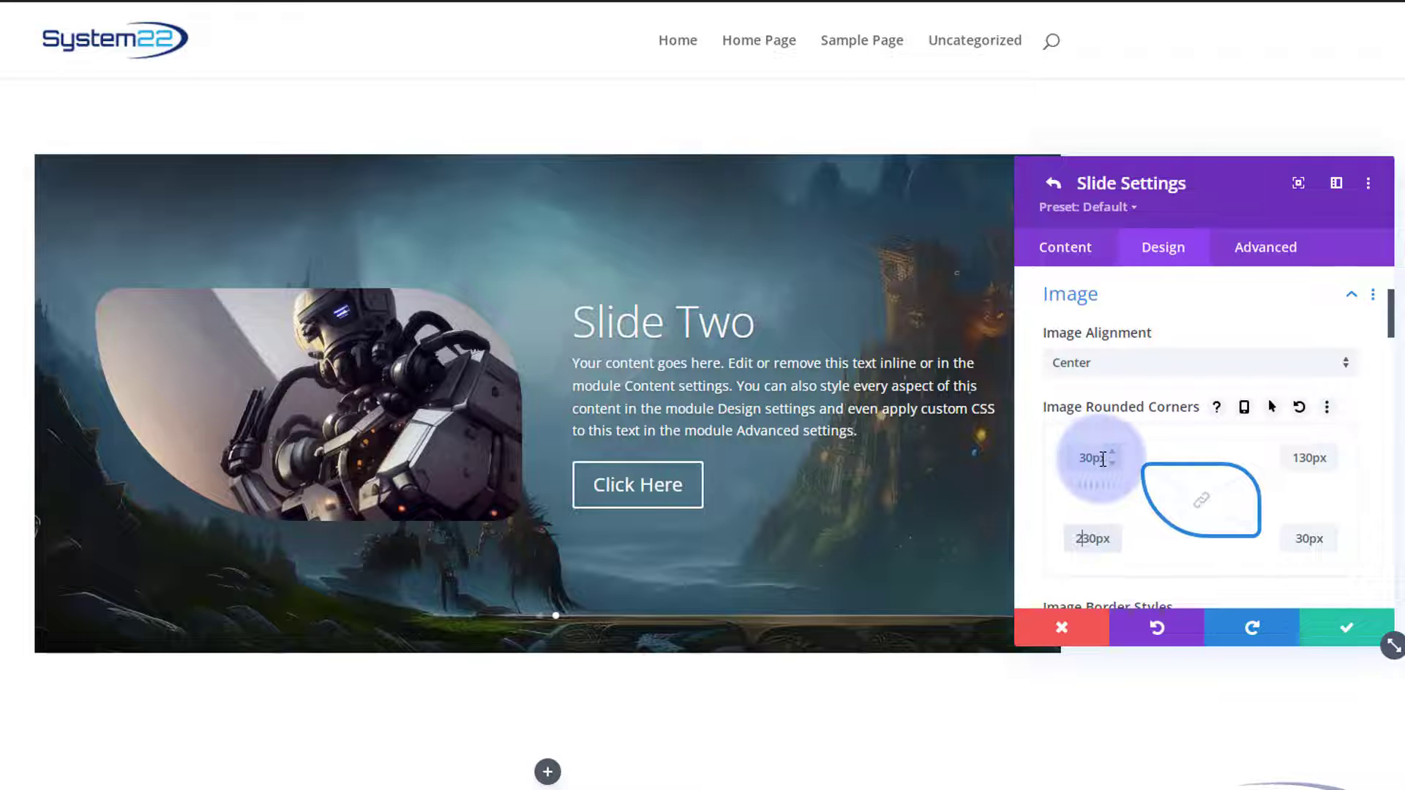
{"action": "left_click", "coordinate": [1130, 538]}
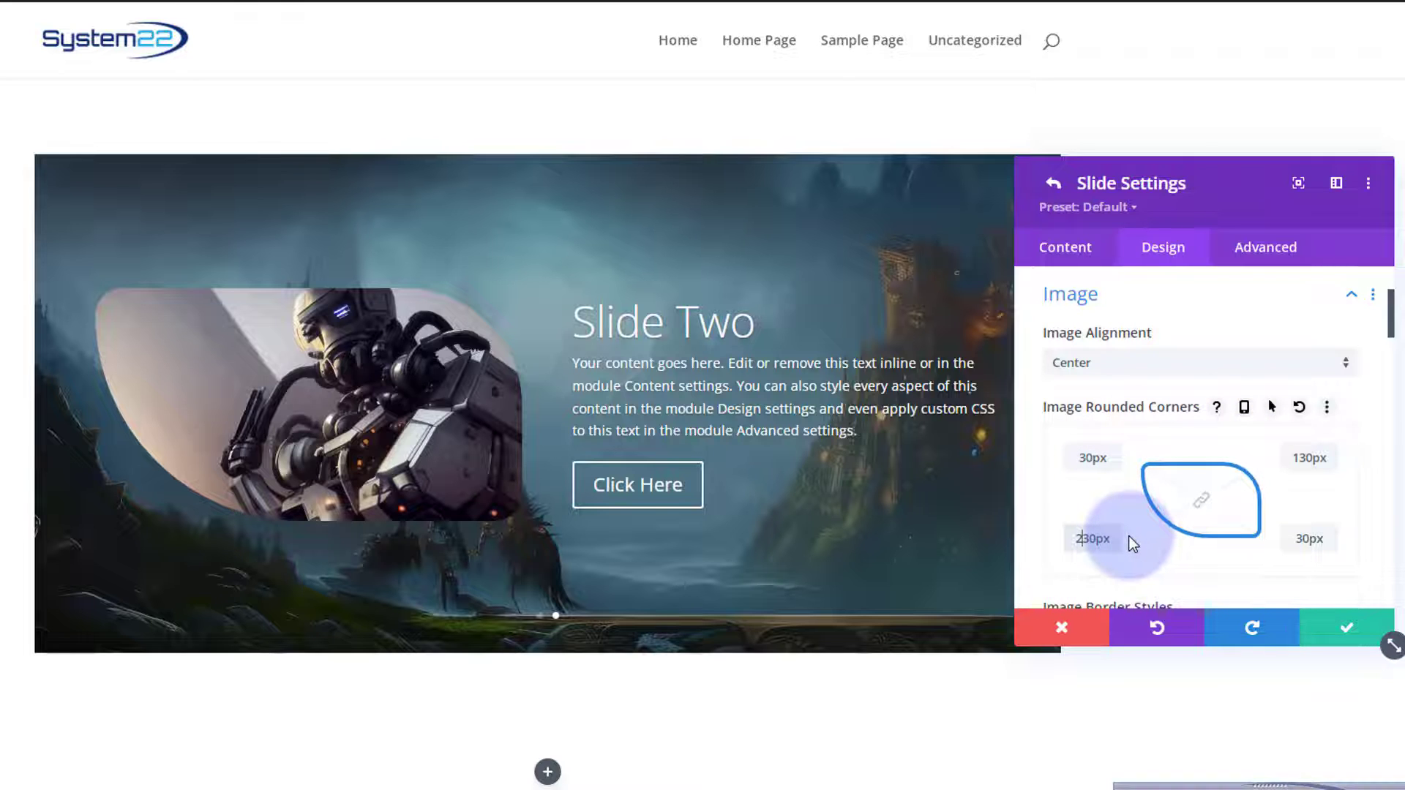
{"action": "left_click", "coordinate": [1201, 502]}
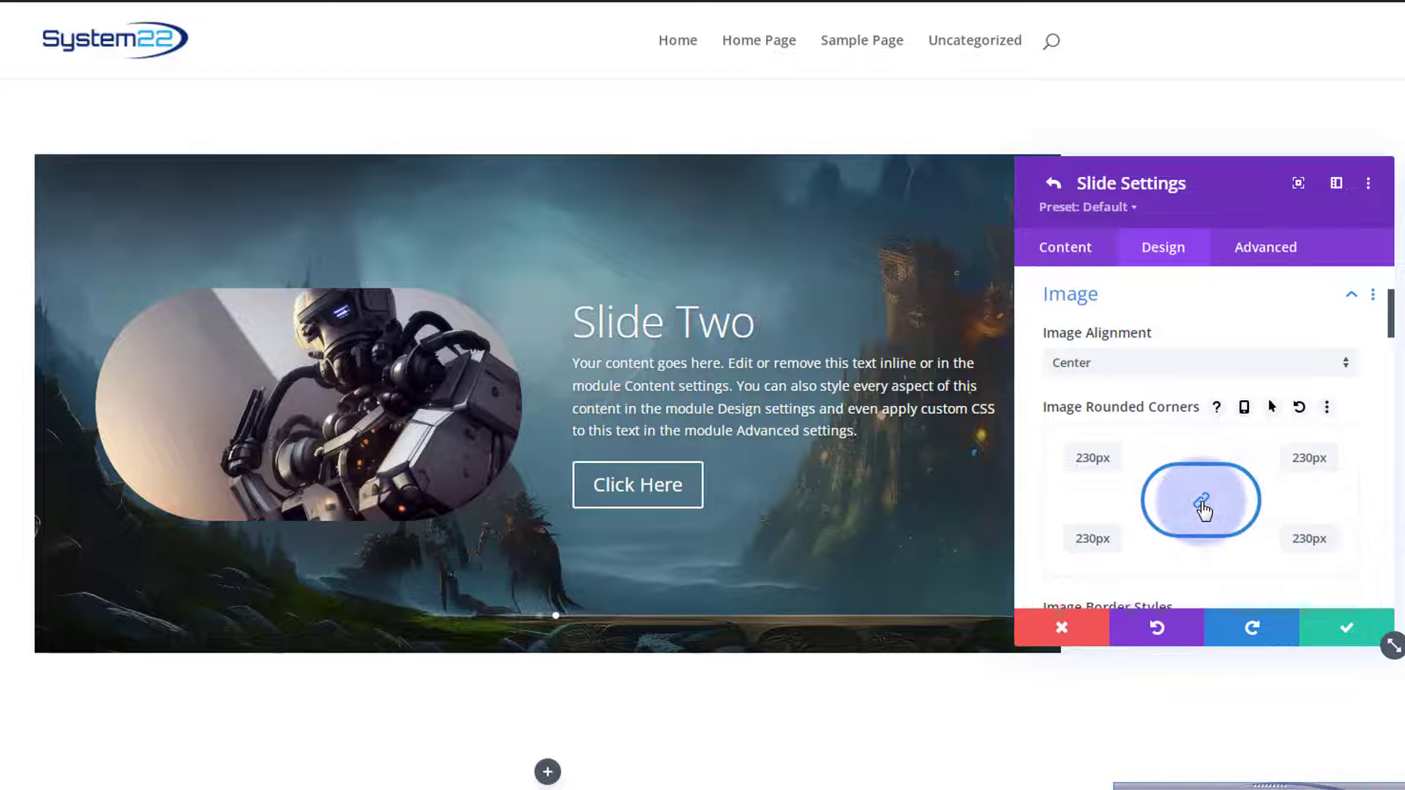
Step: Set the rounded corners of the second slide's image to 5px on all four corners
{"action": "double_click", "coordinate": [1092, 458]}
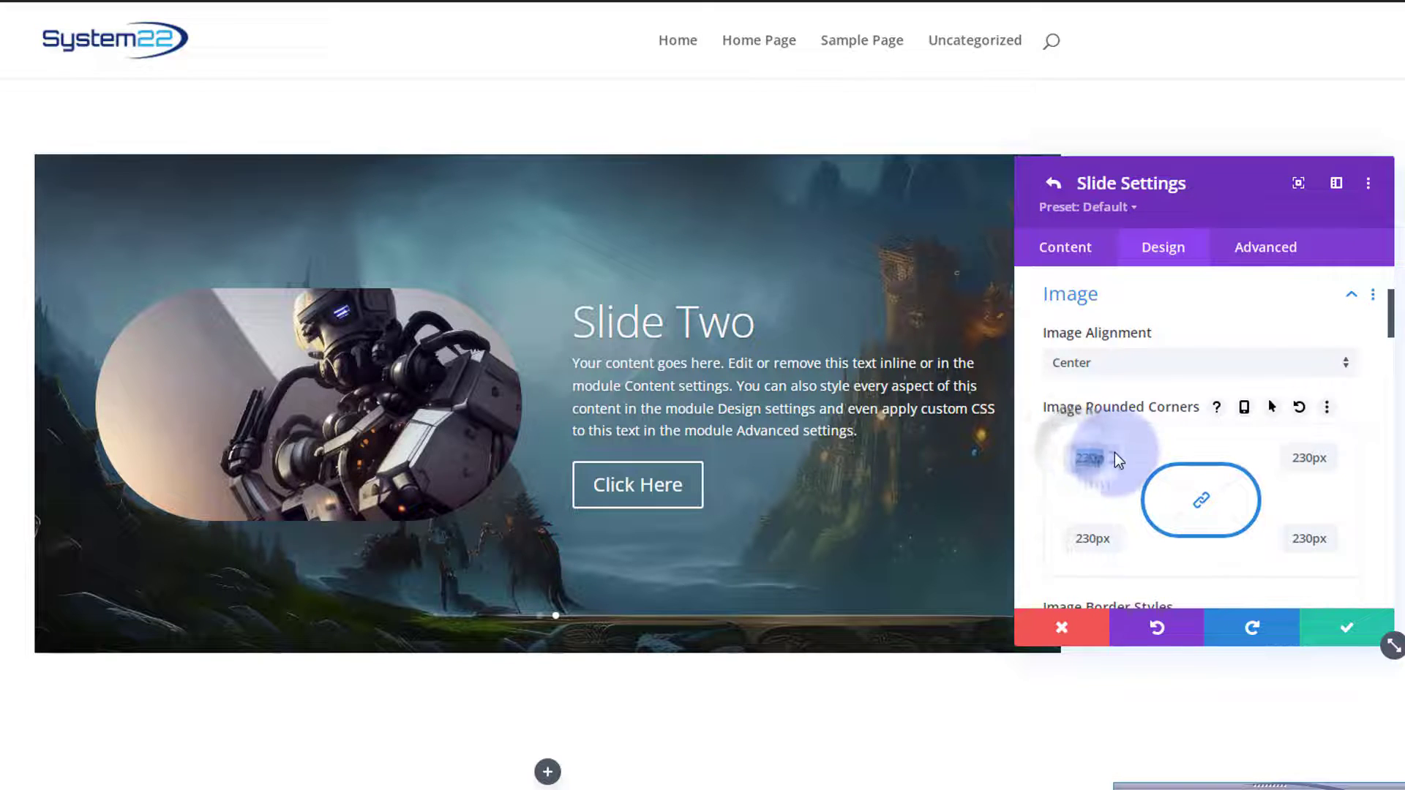
{"action": "type", "text": "5"}
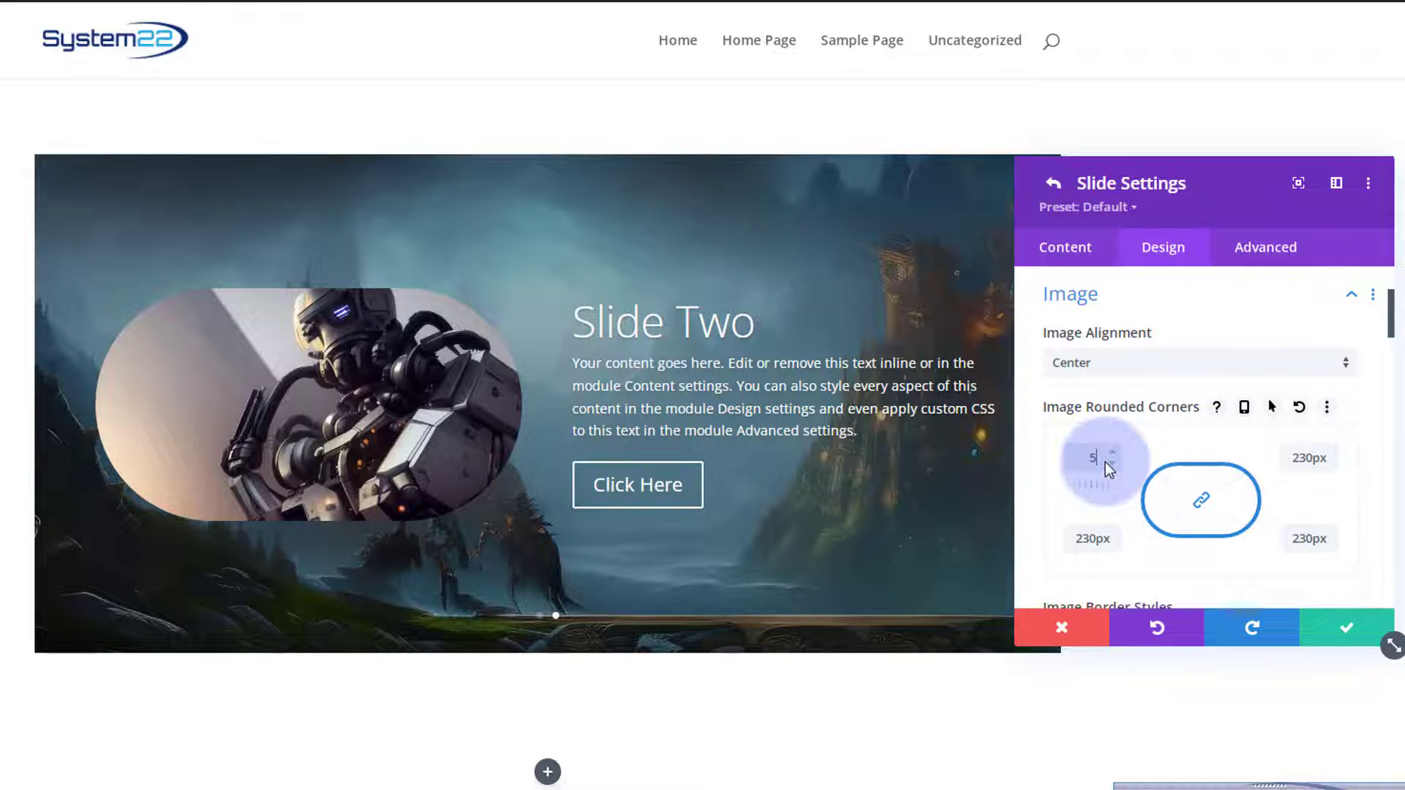
{"action": "type", "text": "px"}
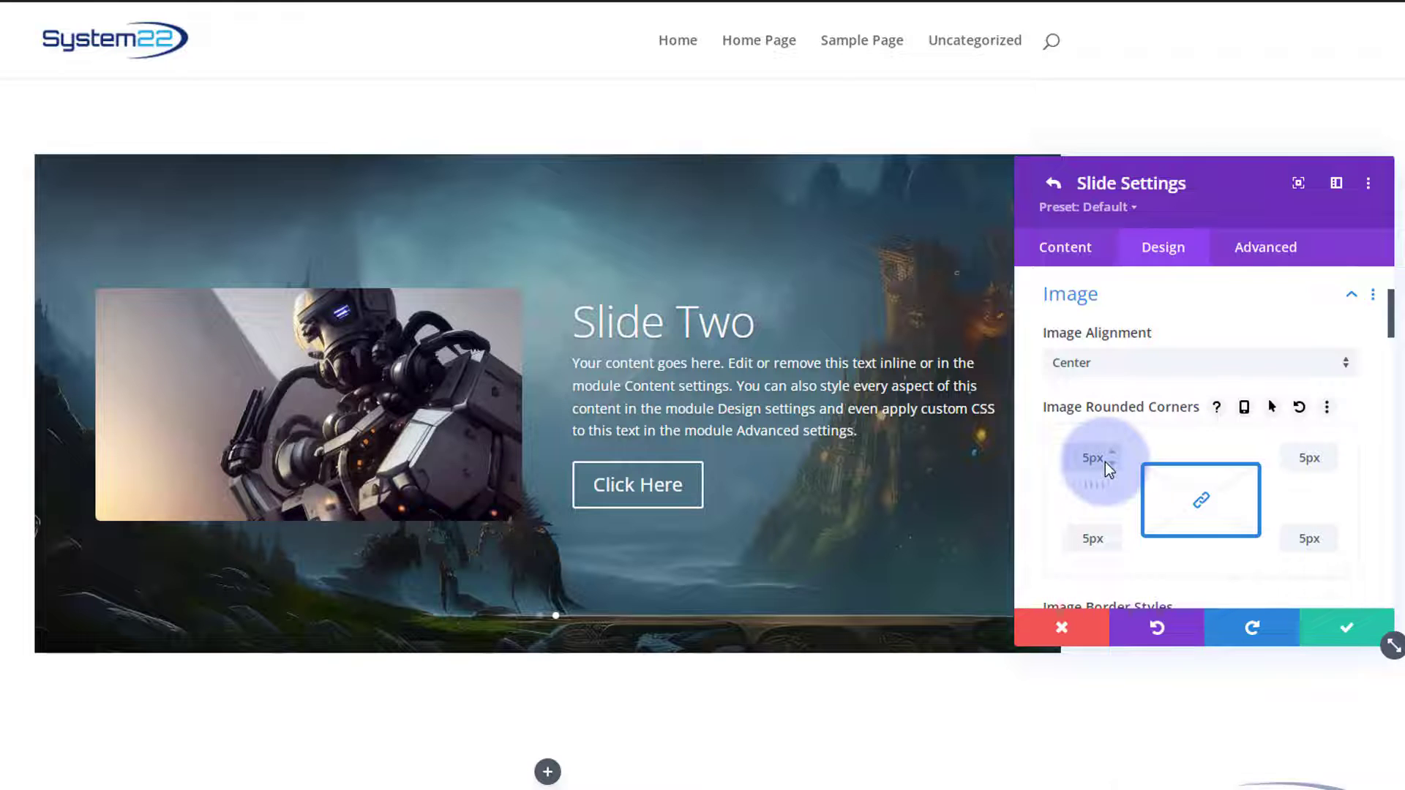
Step: Give the second slide's image a 1px white border on all sides
{"action": "scroll", "coordinate": [1109, 439], "scroll_direction": "down", "scroll_amount": 3}
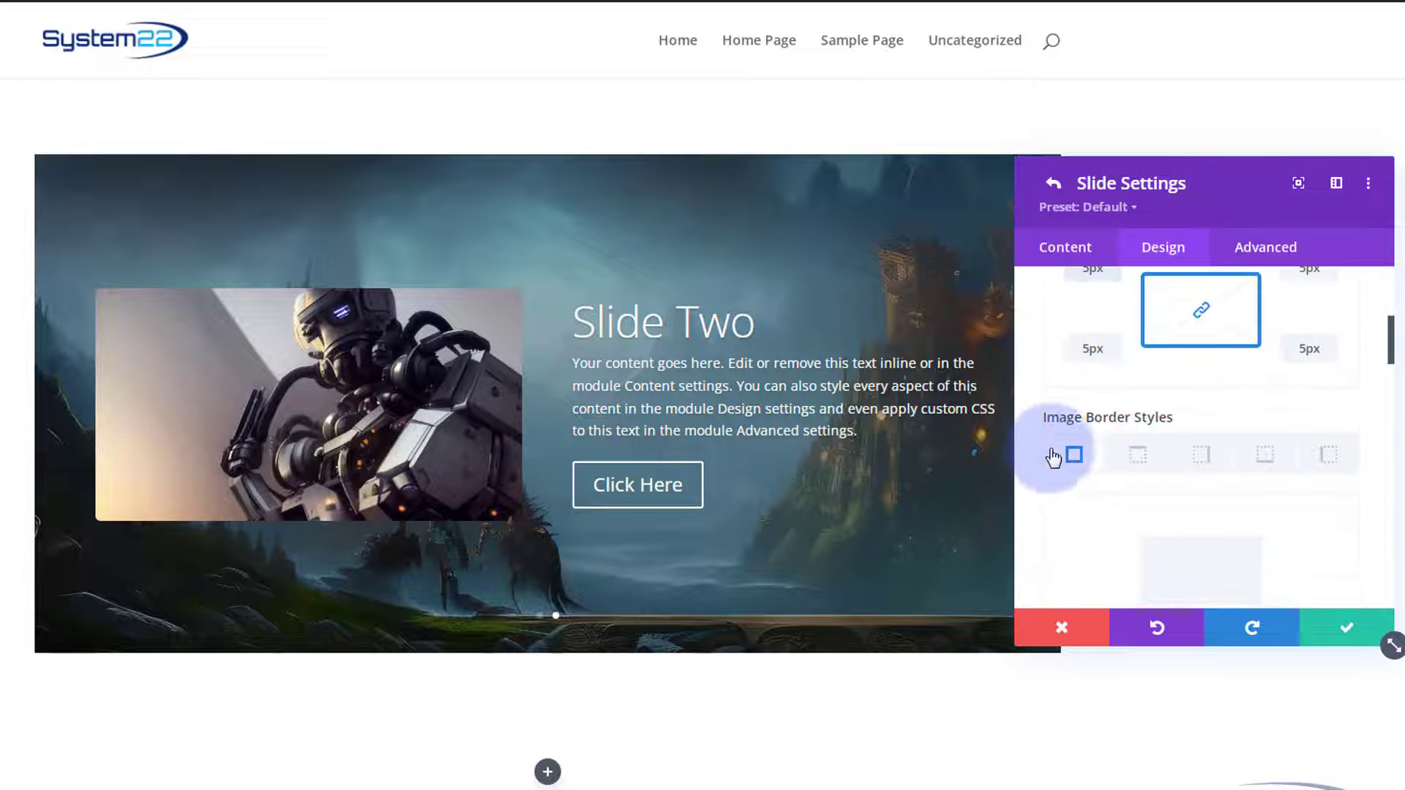
{"action": "scroll", "coordinate": [1093, 441], "scroll_direction": "down", "scroll_amount": 2}
{"action": "scroll", "coordinate": [1176, 518], "scroll_direction": "down", "scroll_amount": 2}
{"action": "scroll", "coordinate": [1182, 516], "scroll_direction": "down", "scroll_amount": 1}
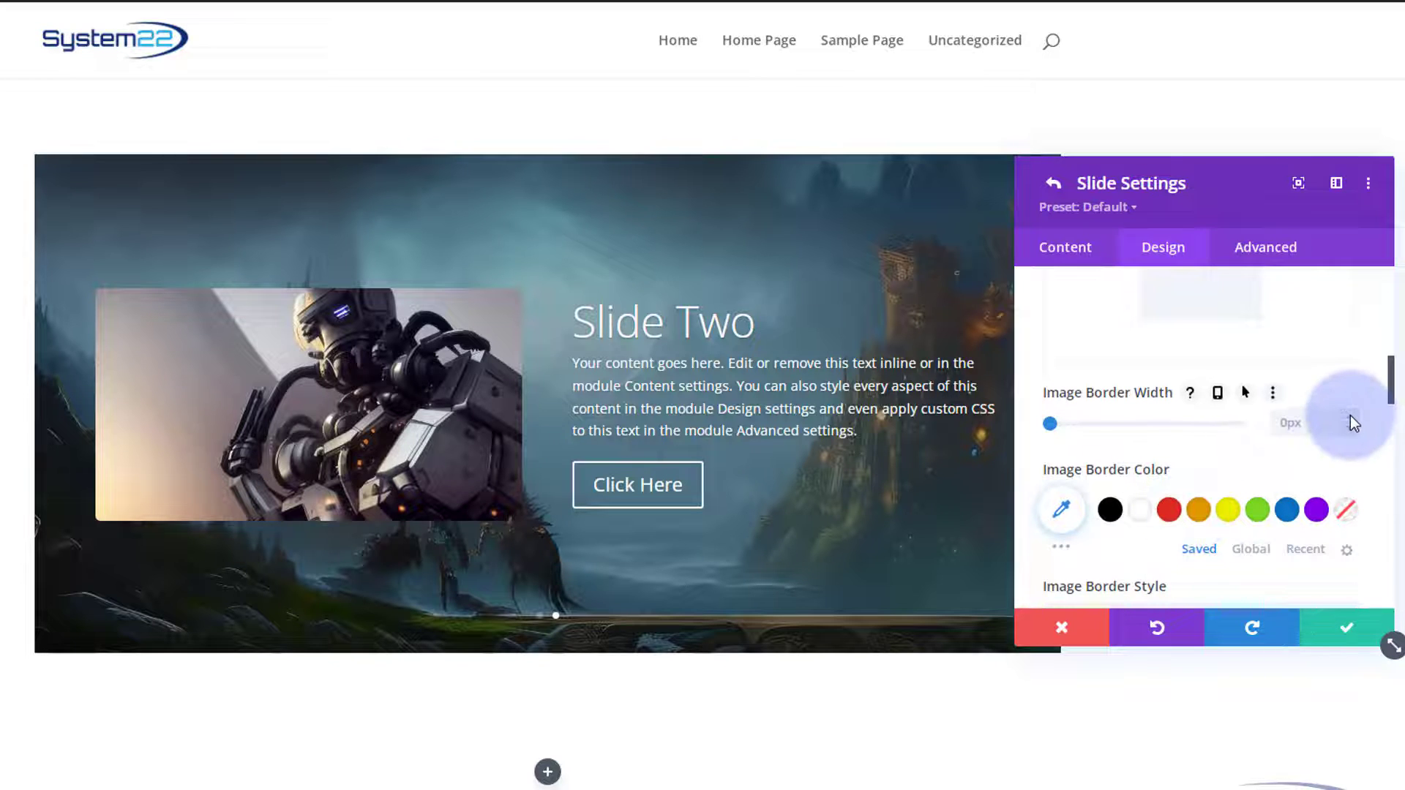
{"action": "key", "text": "Up"}
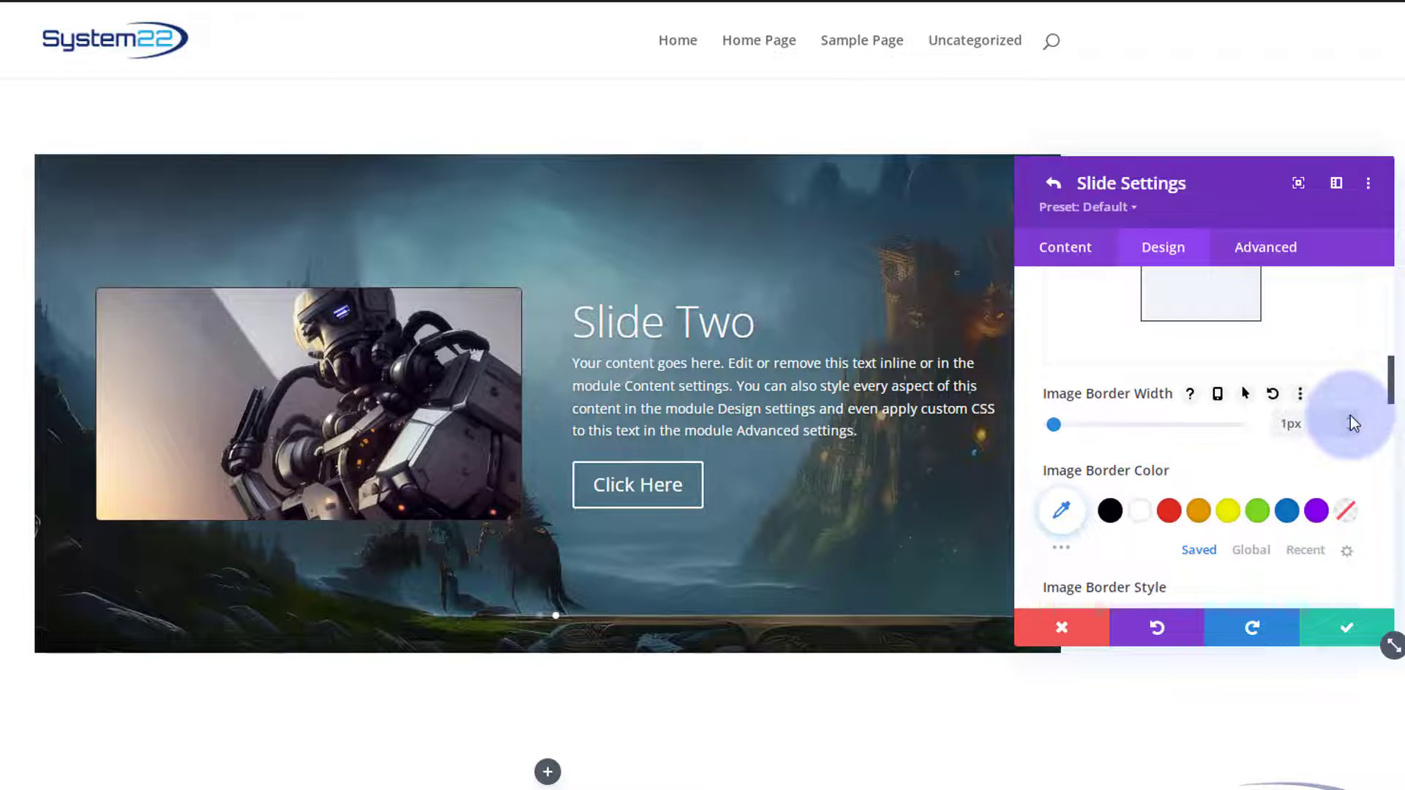
{"action": "left_click", "coordinate": [1149, 512]}
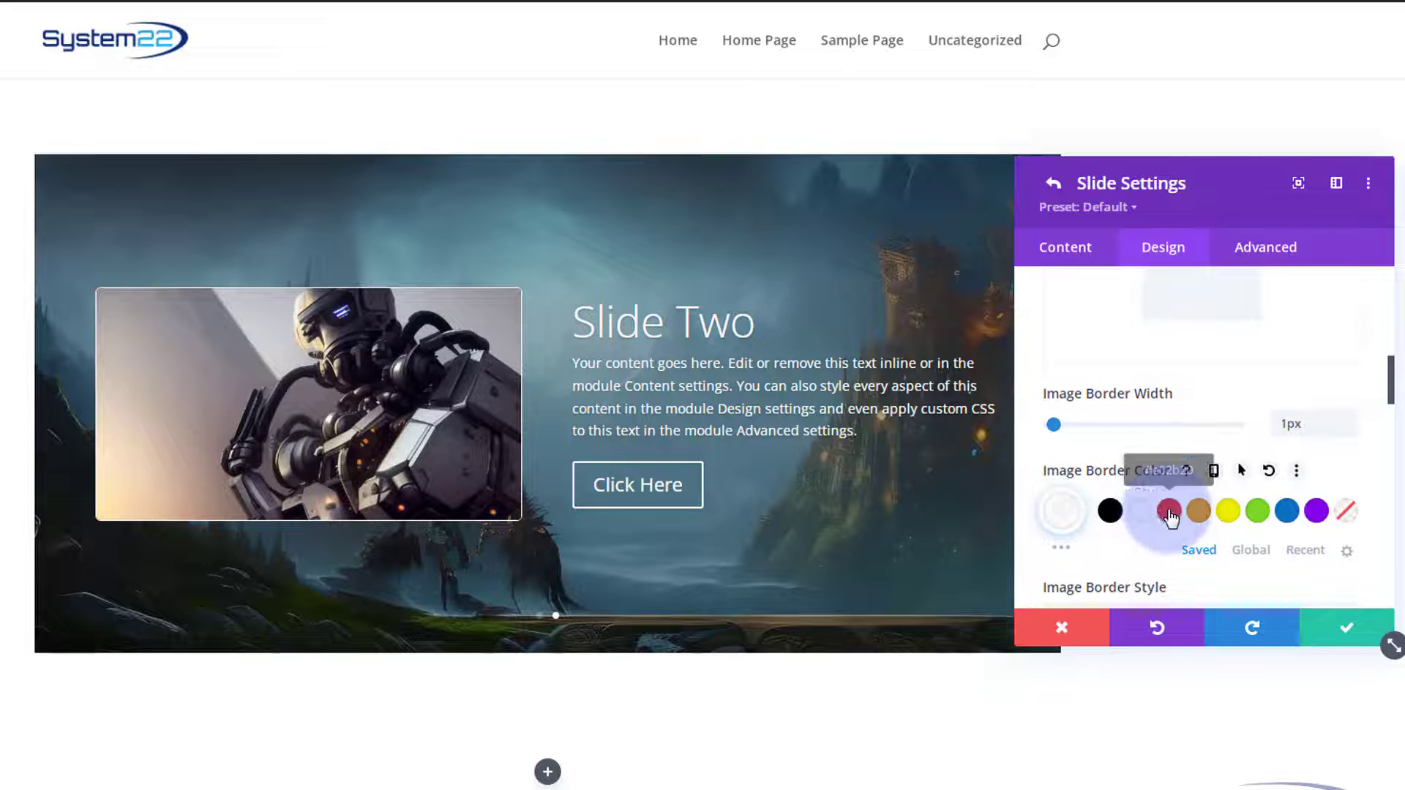
Step: Apply the soft bottom-edge box shadow preset to the second slide's image
{"action": "scroll", "coordinate": [1171, 518], "scroll_direction": "down", "scroll_amount": 2}
{"action": "scroll", "coordinate": [1171, 518], "scroll_direction": "down", "scroll_amount": 5}
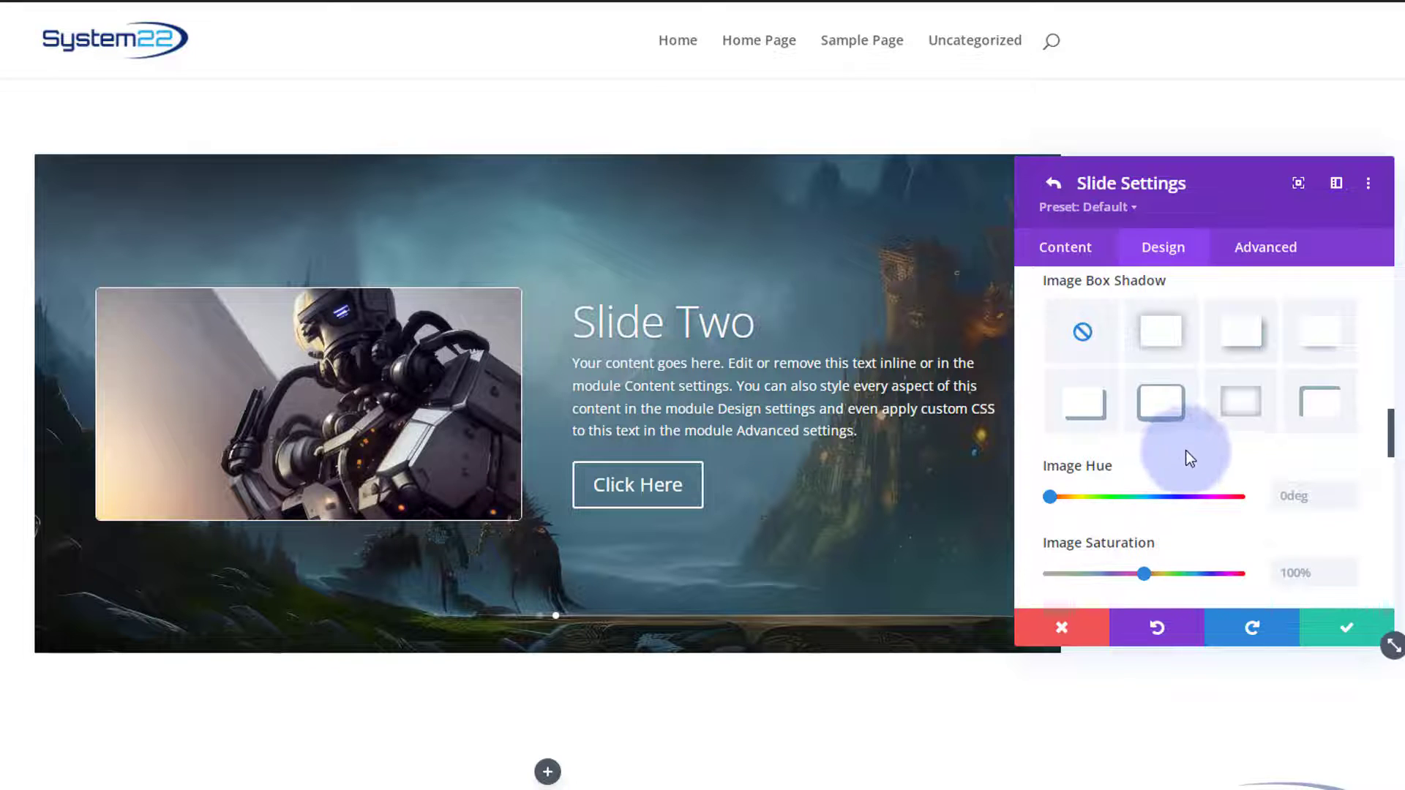
{"action": "left_click", "coordinate": [1296, 353]}
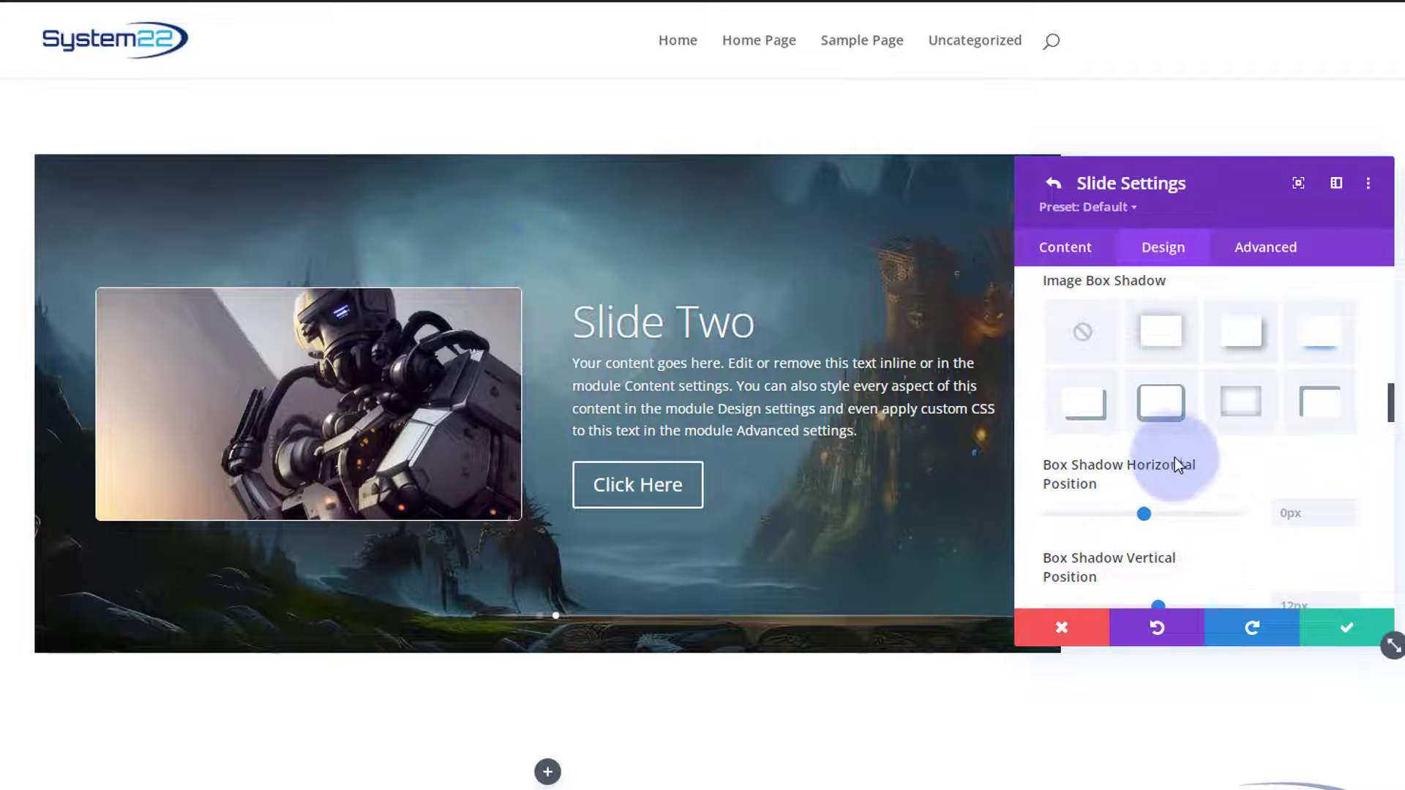
Step: Review the image's box shadow, filter and blend mode options and the remaining design categories of the second slide
{"action": "scroll", "coordinate": [1175, 453], "scroll_direction": "down", "scroll_amount": 7}
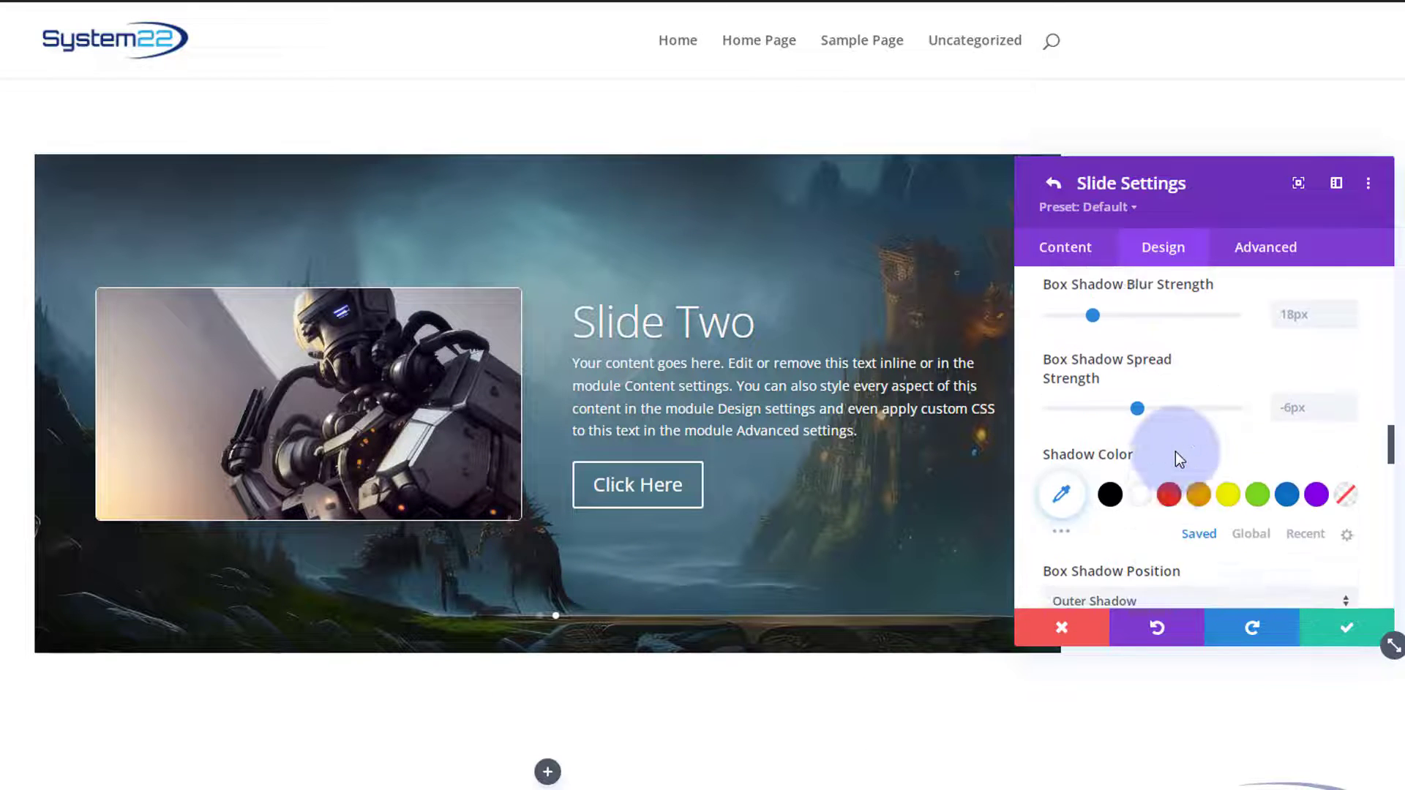
{"action": "scroll", "coordinate": [1176, 459], "scroll_direction": "down", "scroll_amount": 8}
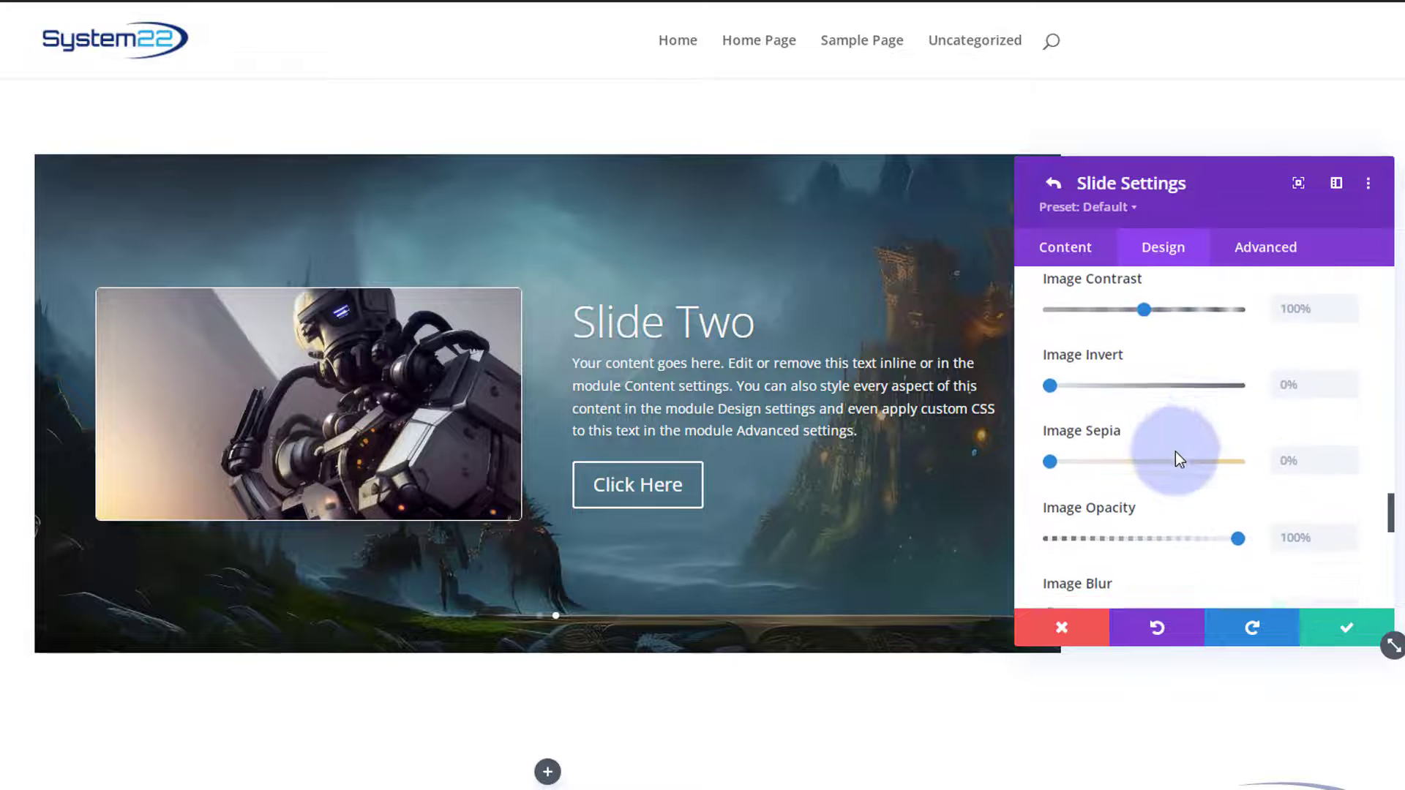
{"action": "scroll", "coordinate": [1175, 459], "scroll_direction": "down", "scroll_amount": 2}
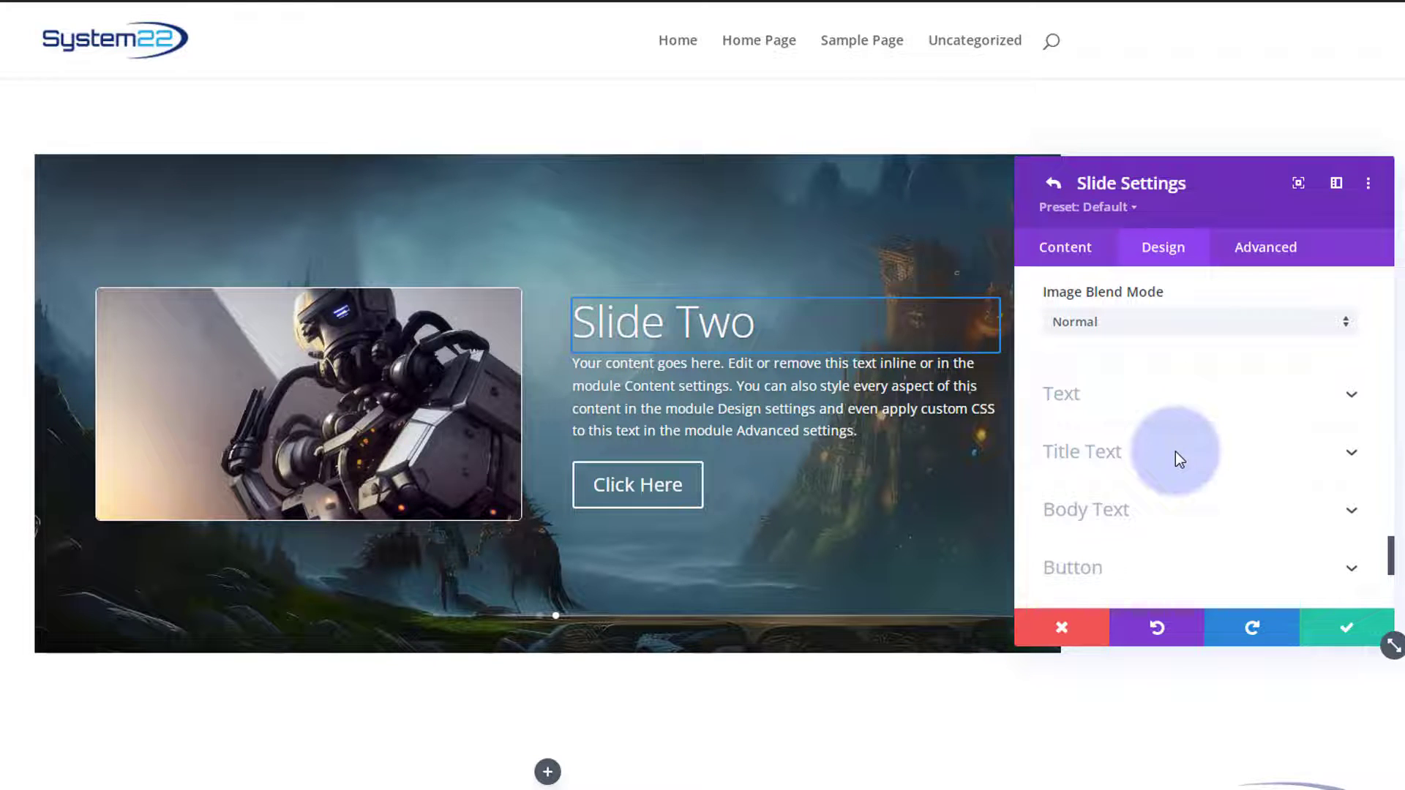
{"action": "scroll", "coordinate": [1176, 452], "scroll_direction": "down", "scroll_amount": 3}
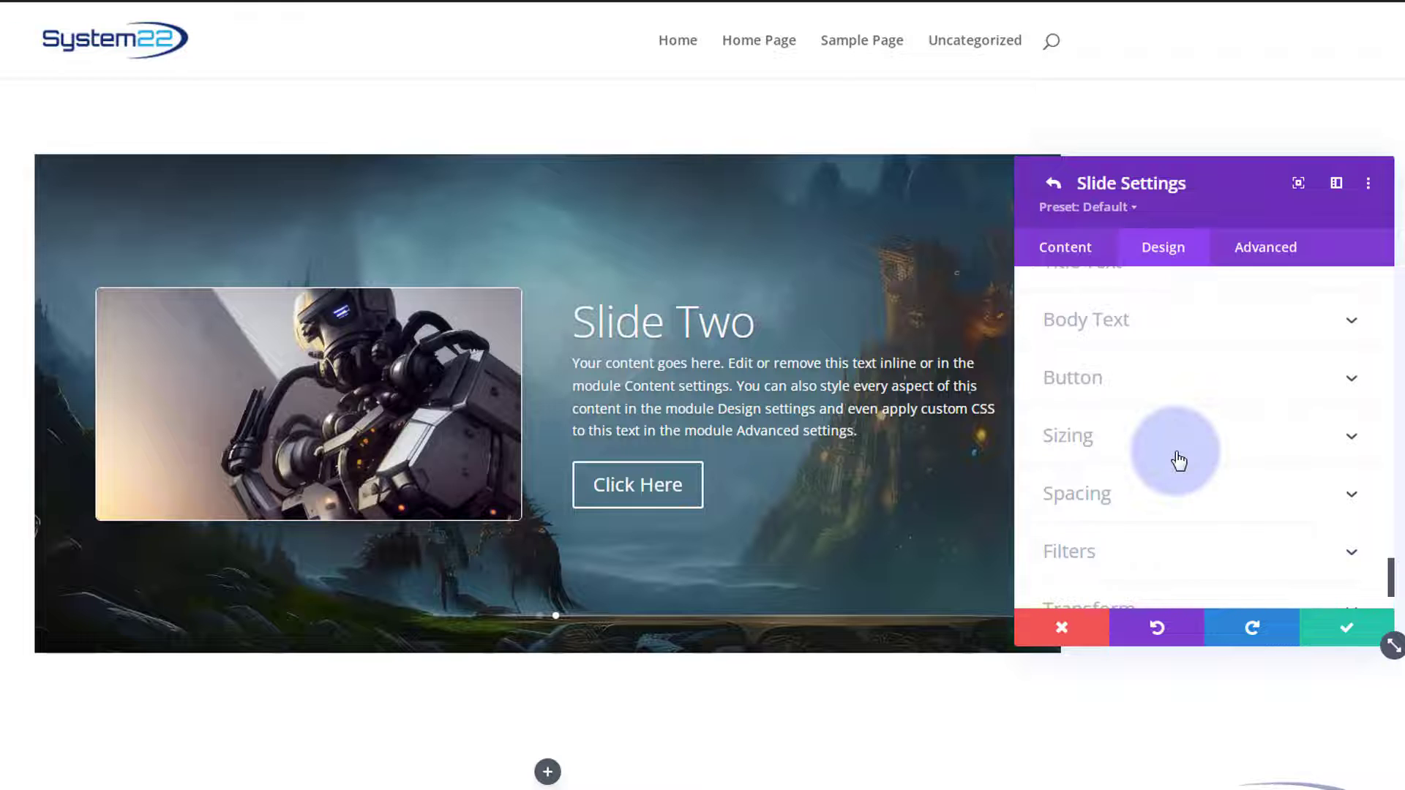
{"action": "scroll", "coordinate": [1179, 459], "scroll_direction": "up", "scroll_amount": 5}
{"action": "scroll", "coordinate": [1178, 460], "scroll_direction": "up", "scroll_amount": 5}
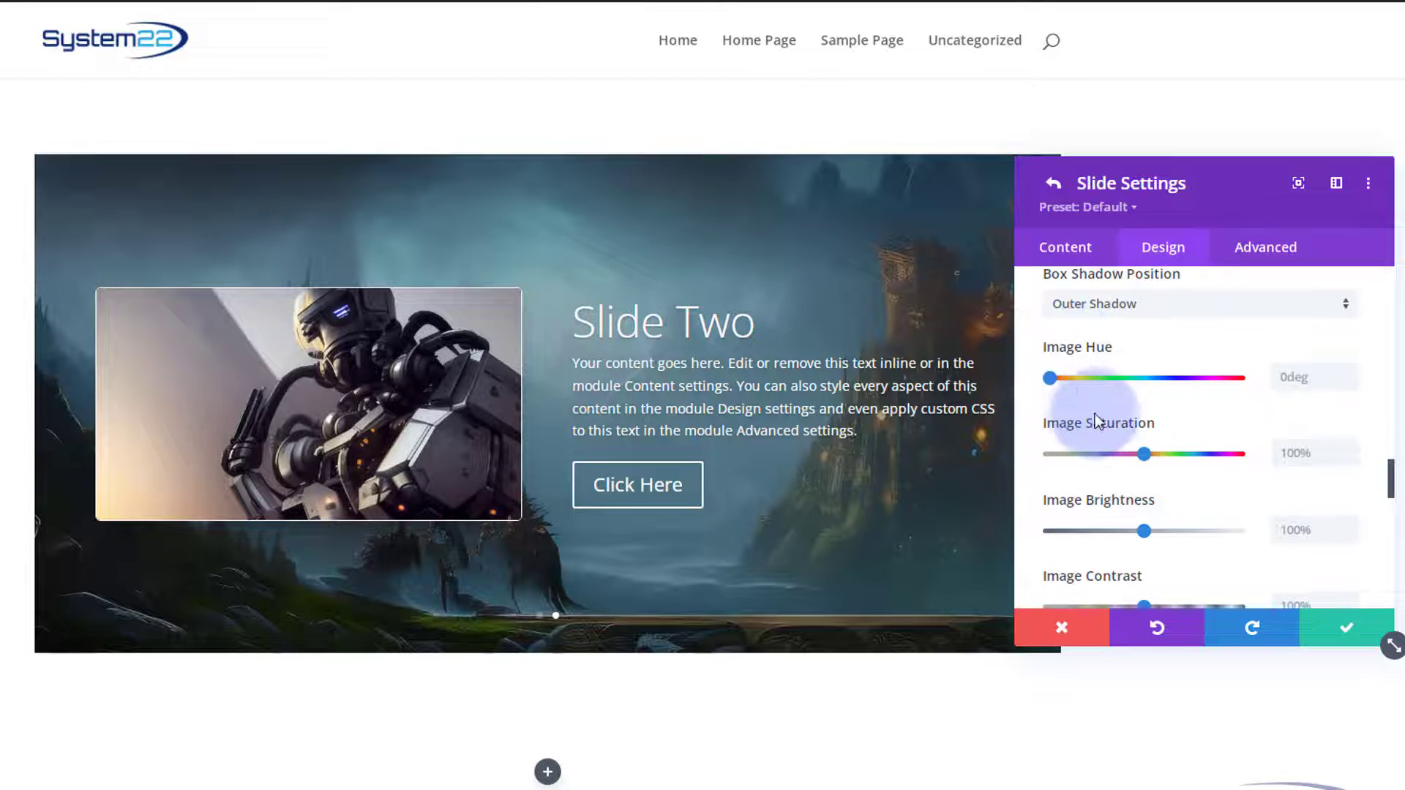
{"action": "scroll", "coordinate": [1066, 417], "scroll_direction": "up", "scroll_amount": 2}
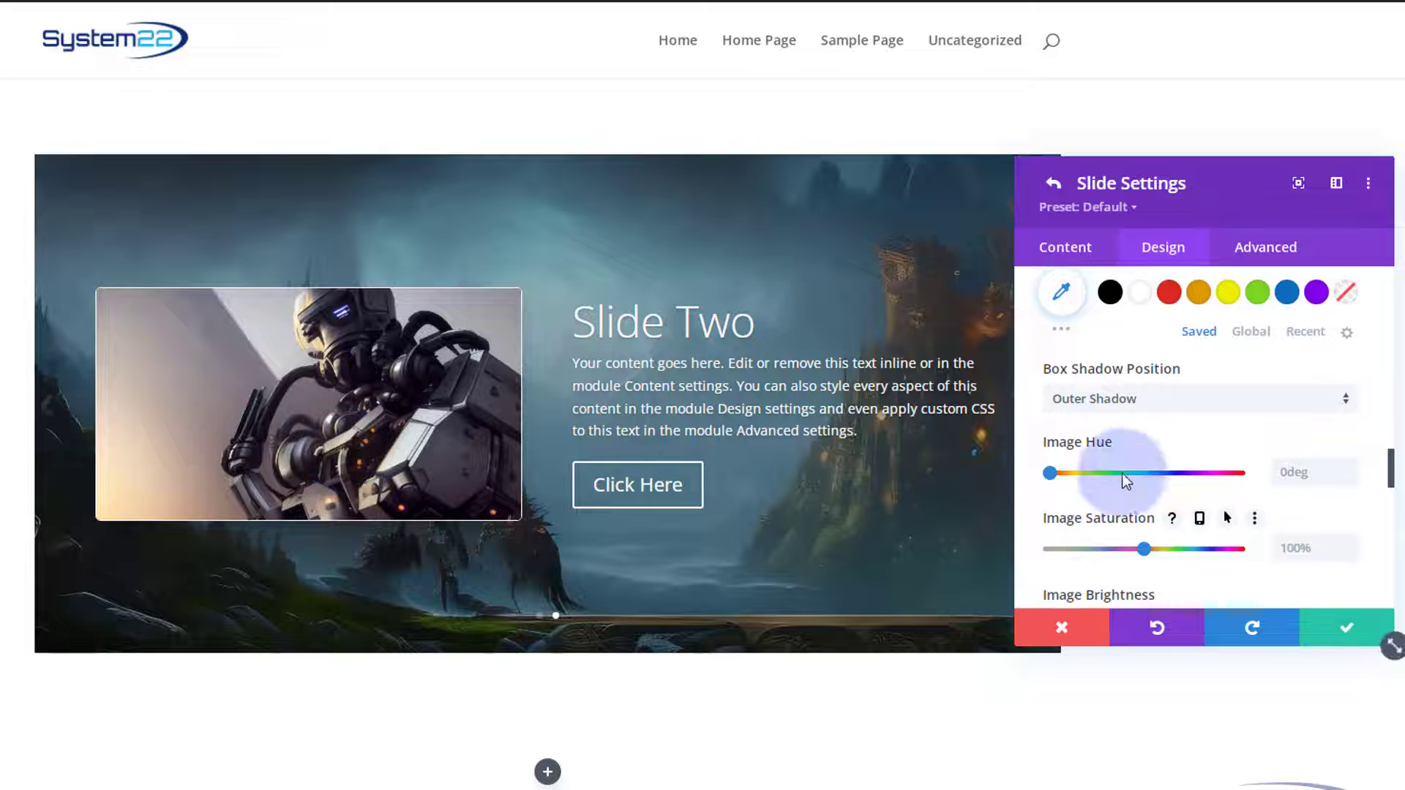
{"action": "scroll", "coordinate": [1119, 499], "scroll_direction": "up", "scroll_amount": 6}
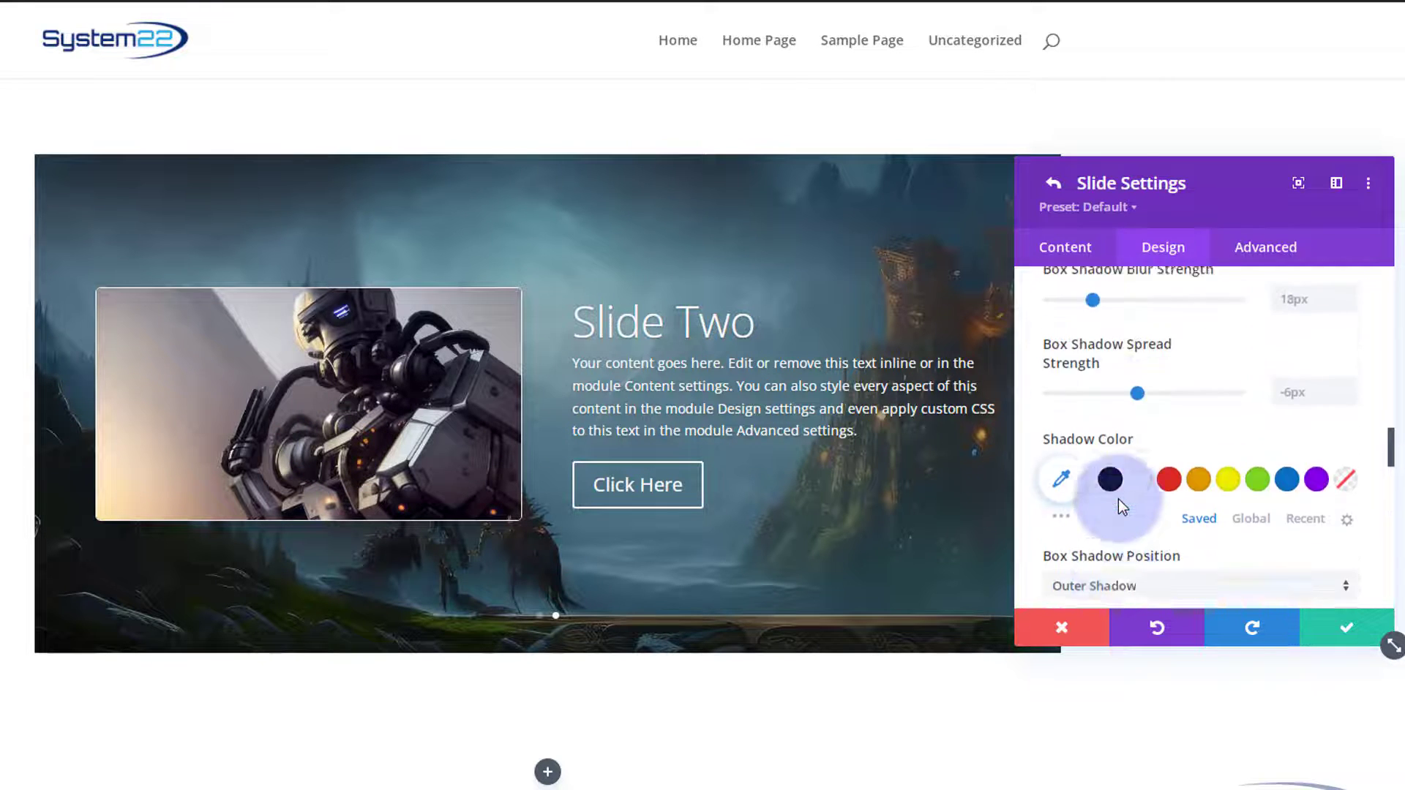
{"action": "scroll", "coordinate": [1118, 500], "scroll_direction": "up", "scroll_amount": 8}
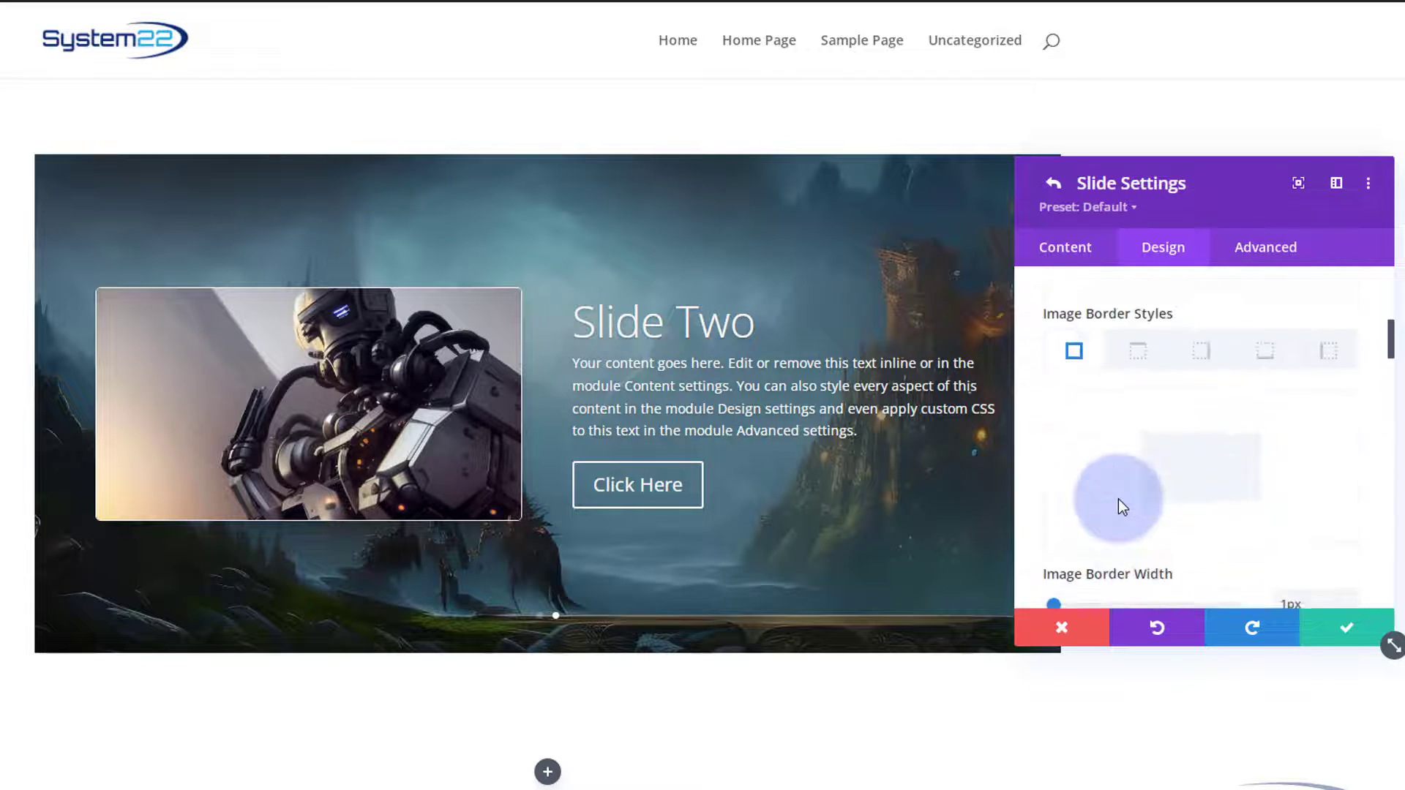
{"action": "scroll", "coordinate": [1118, 499], "scroll_direction": "up", "scroll_amount": 8}
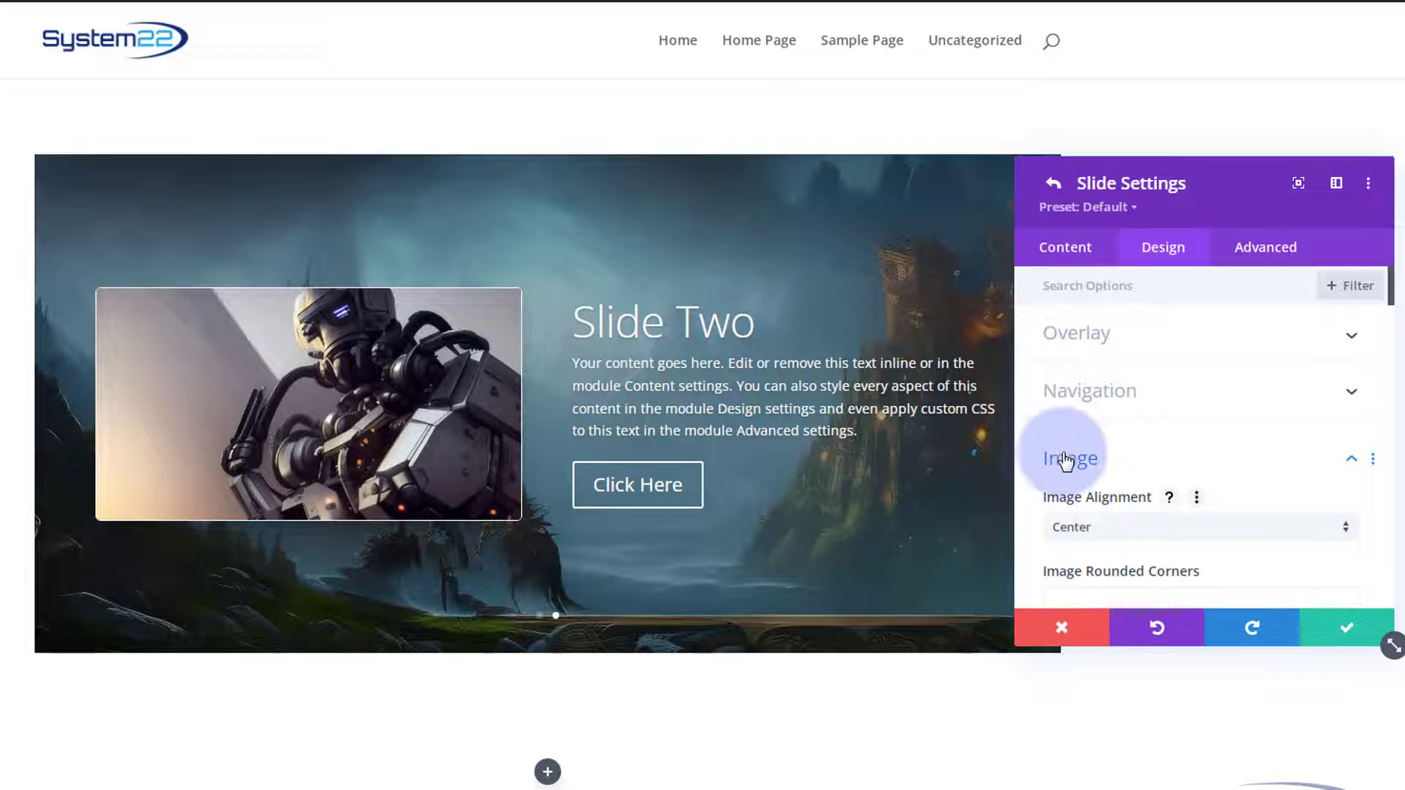
{"action": "scroll", "coordinate": [1090, 503], "scroll_direction": "down", "scroll_amount": 12}
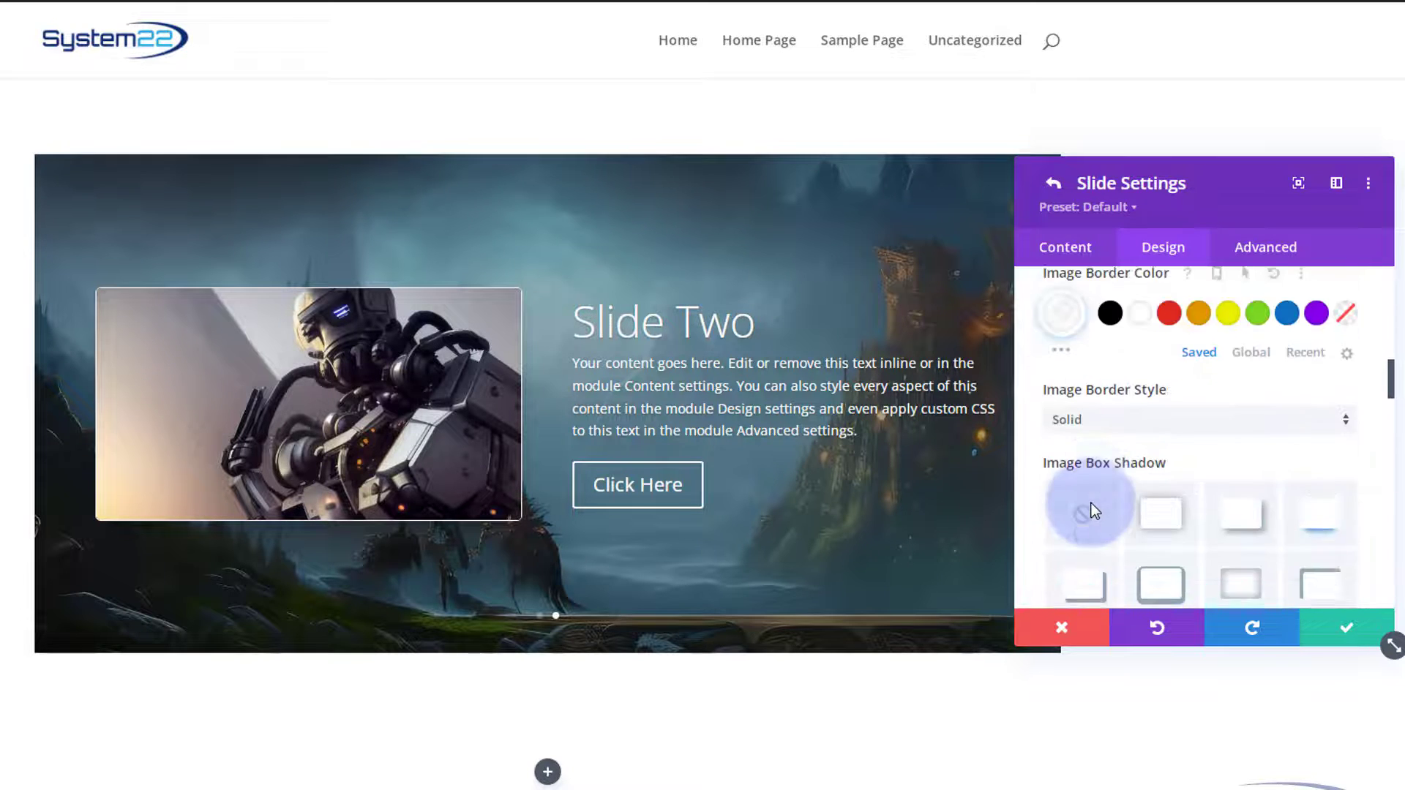
{"action": "scroll", "coordinate": [1092, 509], "scroll_direction": "down", "scroll_amount": 10}
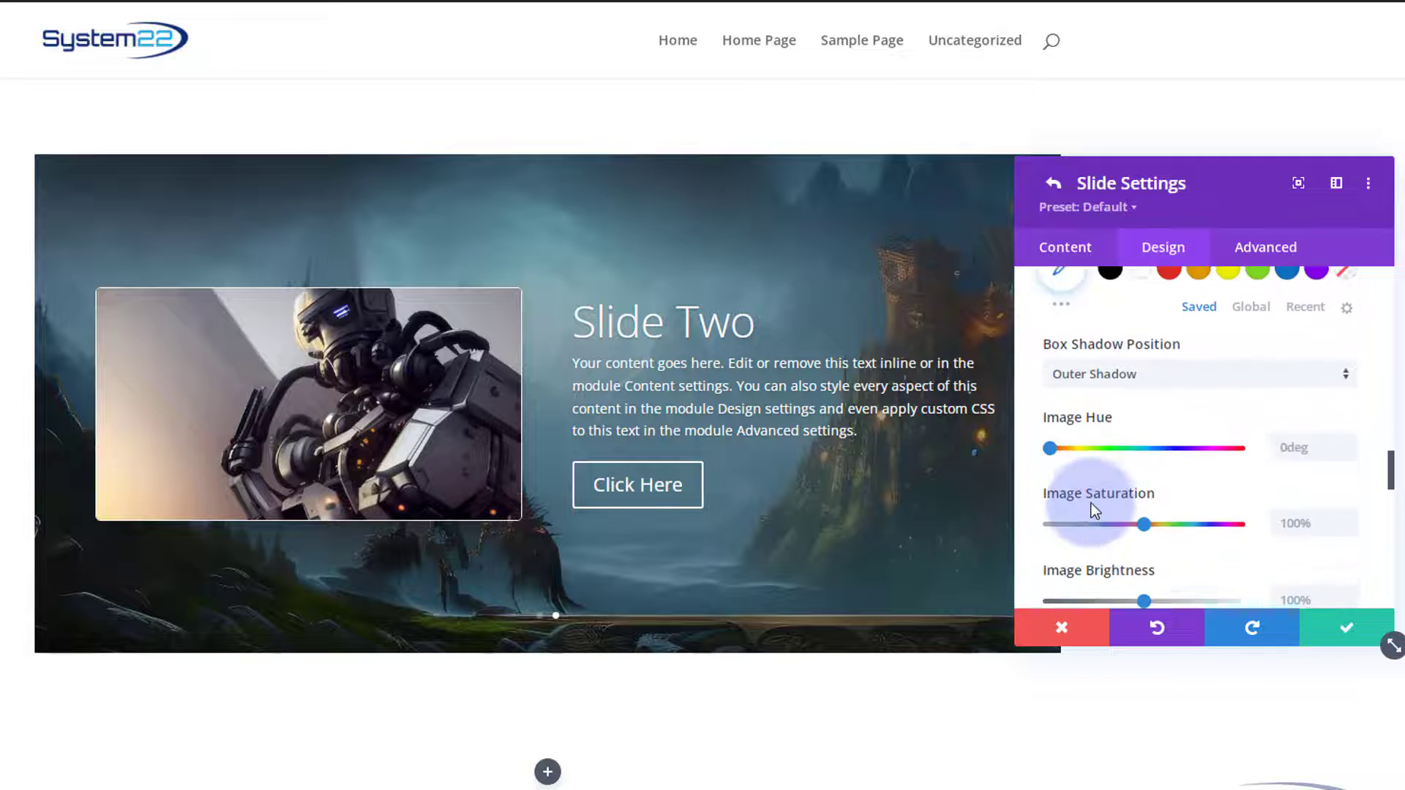
Step: Set the second slide's image saturation to 199% and its contrast to 105%
{"action": "left_click_drag", "start_coordinate": [1051, 350], "coordinate": [1013, 370]}
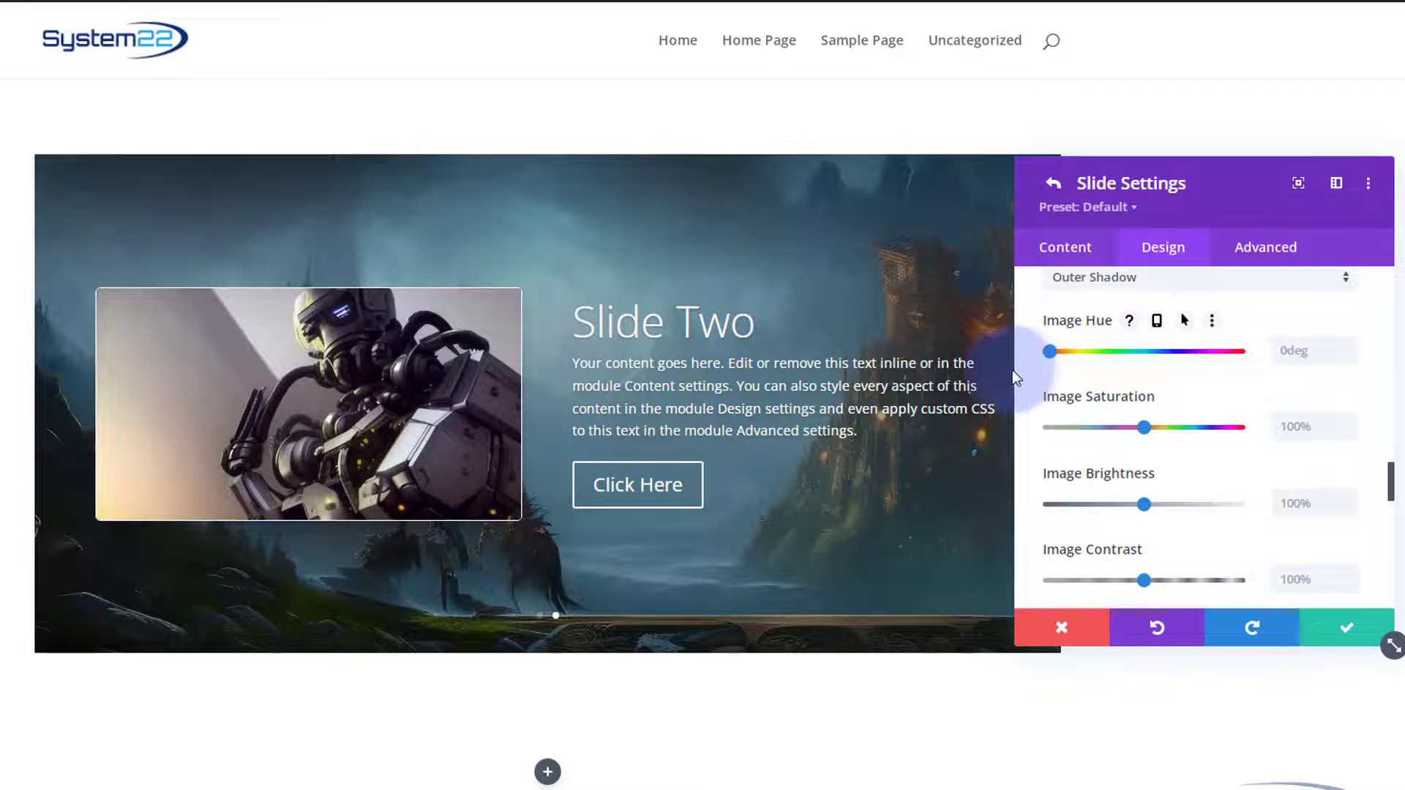
{"action": "left_click_drag", "start_coordinate": [1144, 428], "coordinate": [1240, 422]}
{"action": "scroll", "coordinate": [1165, 468], "scroll_direction": "down", "scroll_amount": 2}
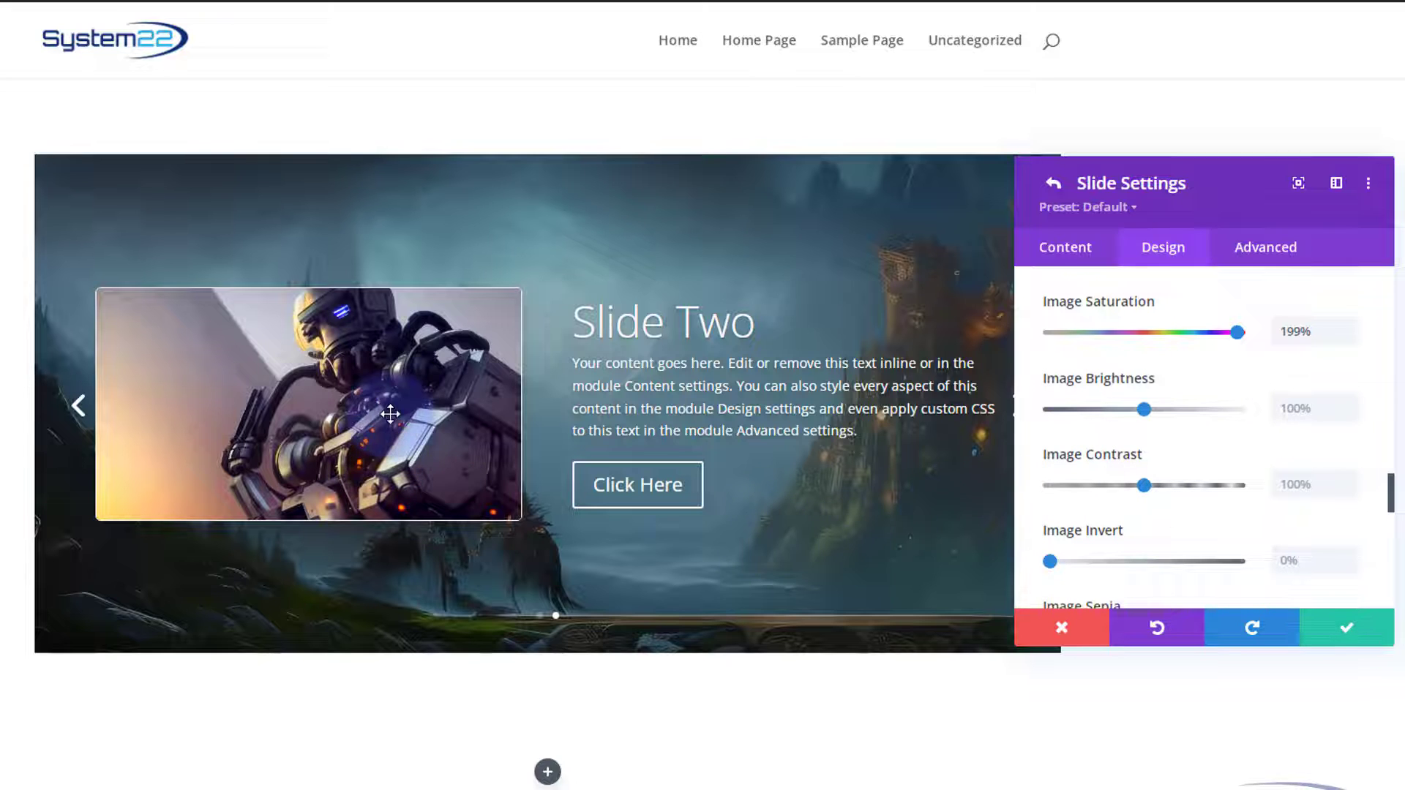
{"action": "mouse_move", "coordinate": [1150, 483]}
{"action": "left_mouse_down"}
{"action": "mouse_move", "coordinate": [1238, 483]}
{"action": "mouse_move", "coordinate": [1094, 494]}
{"action": "mouse_move", "coordinate": [1149, 484]}
{"action": "left_mouse_up"}
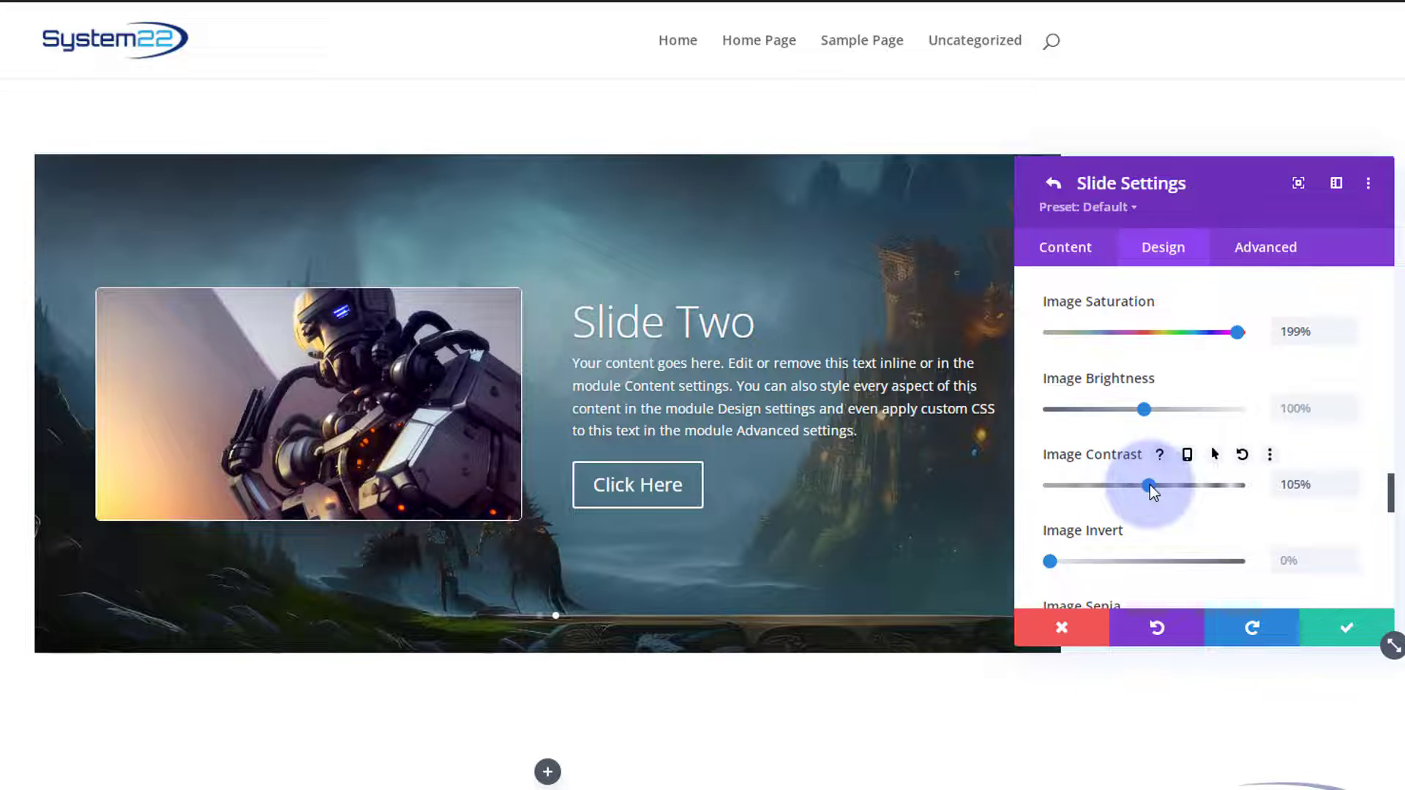
Step: Try the invert, sepia, opacity and blur filters on the second slide's image
{"action": "scroll", "coordinate": [1150, 538], "scroll_direction": "down", "scroll_amount": 3}
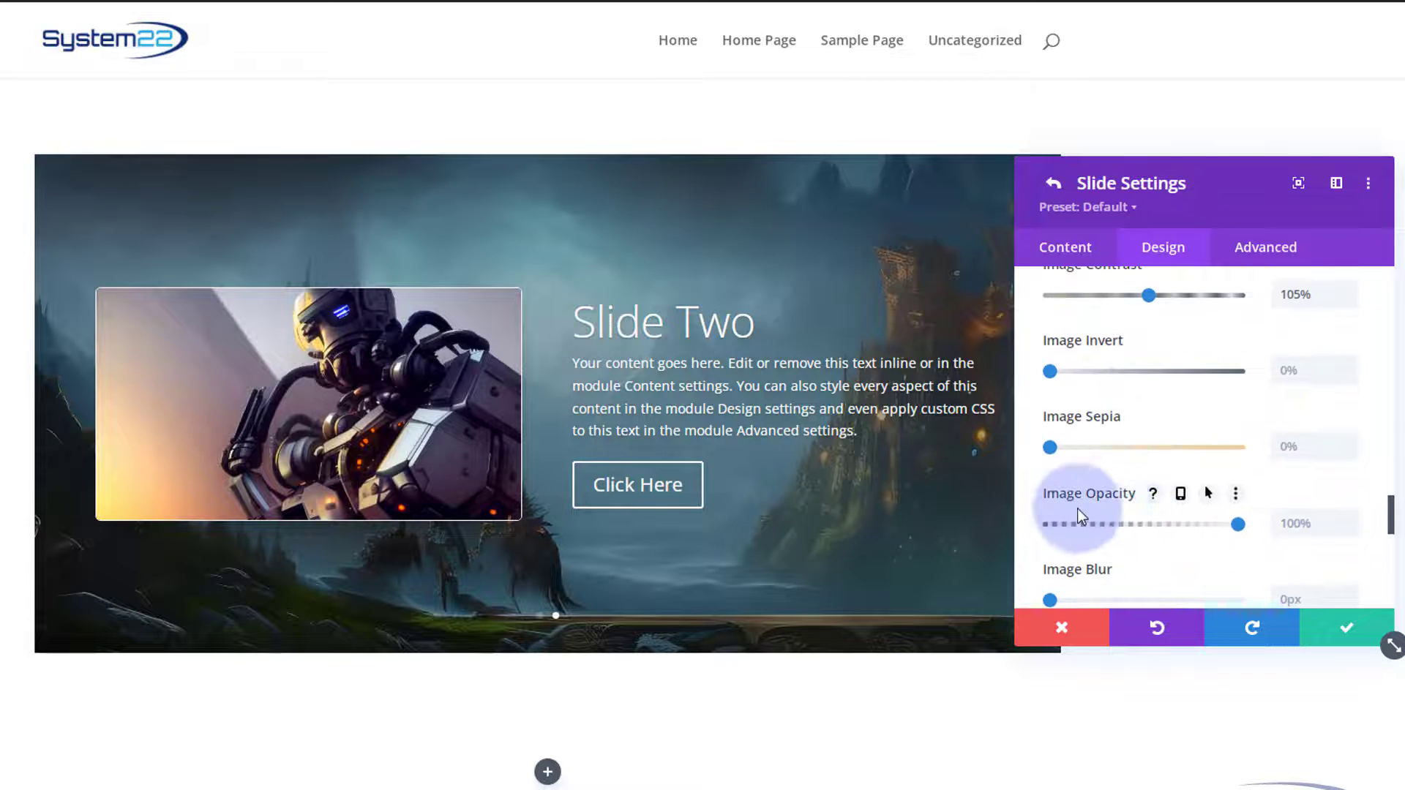
{"action": "left_click_drag", "start_coordinate": [1062, 374], "coordinate": [1007, 387]}
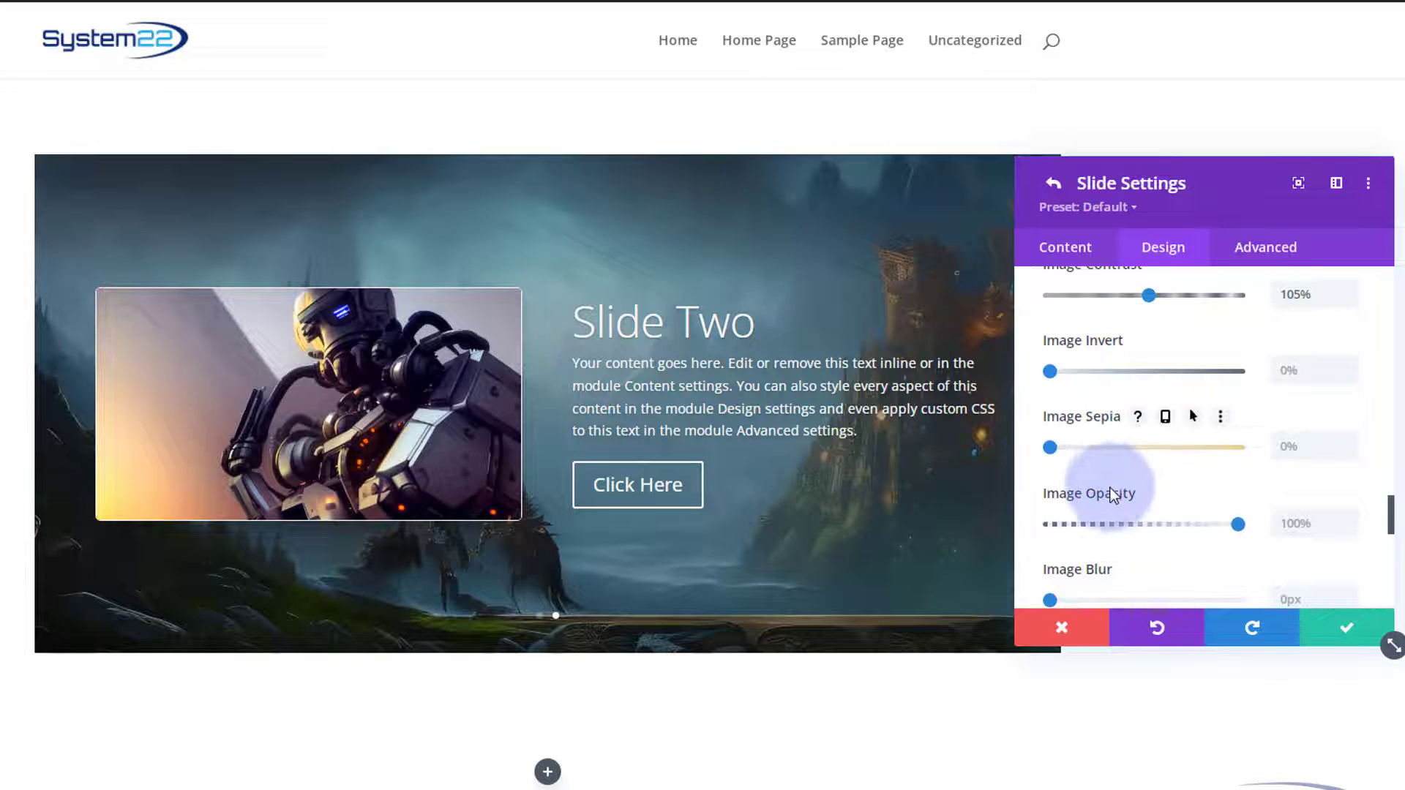
{"action": "left_click_drag", "start_coordinate": [1051, 447], "coordinate": [1196, 447]}
{"action": "left_click_drag", "start_coordinate": [1285, 433], "coordinate": [993, 452]}
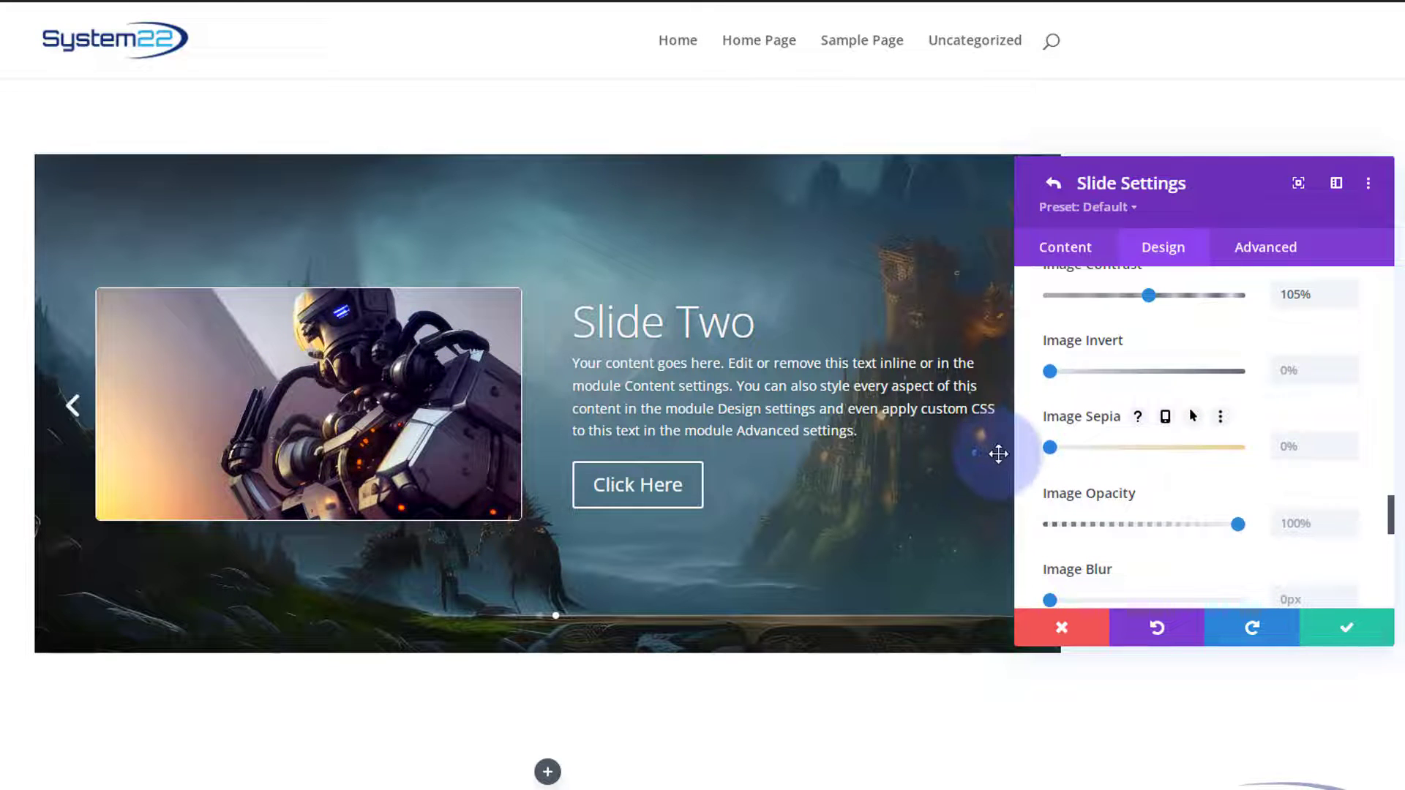
{"action": "left_click_drag", "start_coordinate": [1234, 523], "coordinate": [1298, 521]}
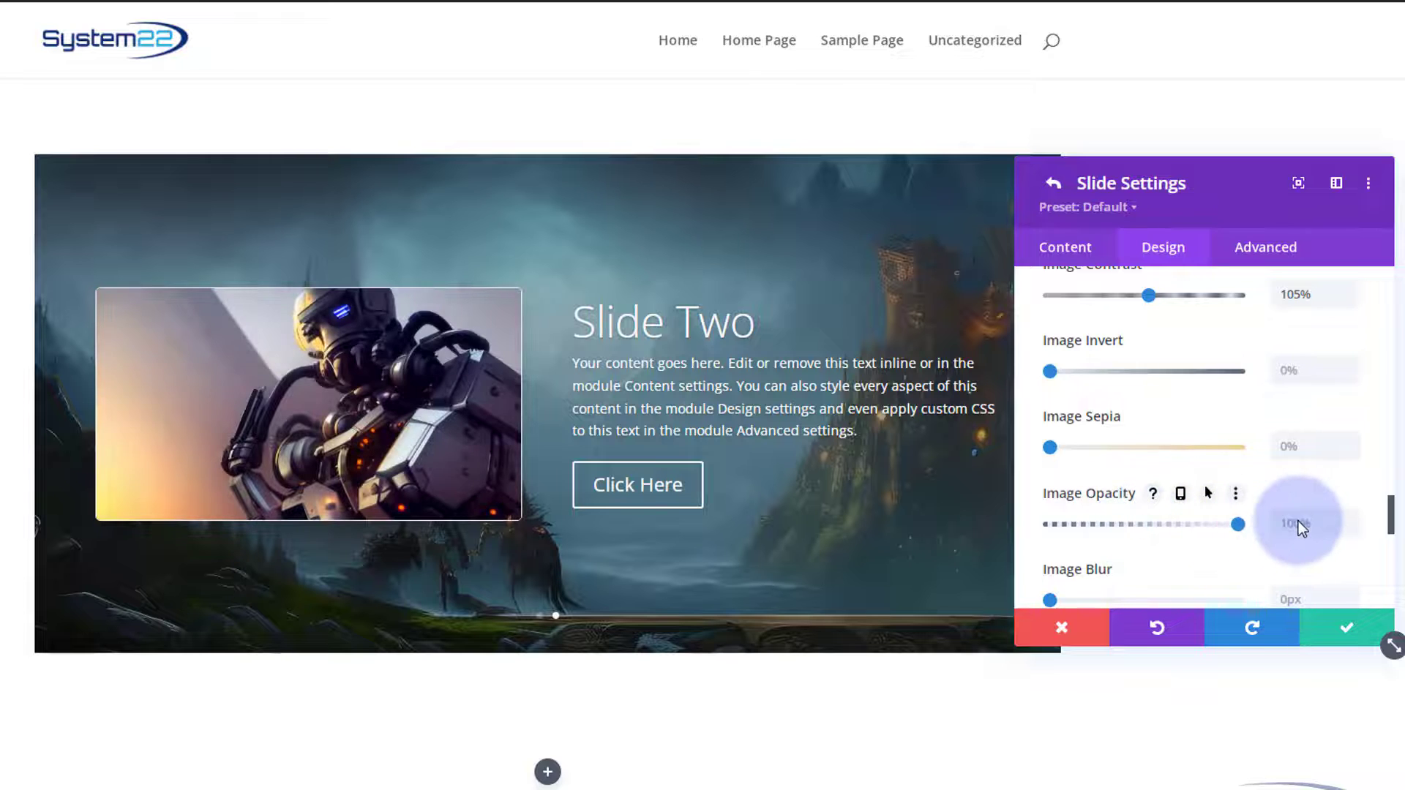
{"action": "scroll", "coordinate": [1206, 542], "scroll_direction": "down", "scroll_amount": 1}
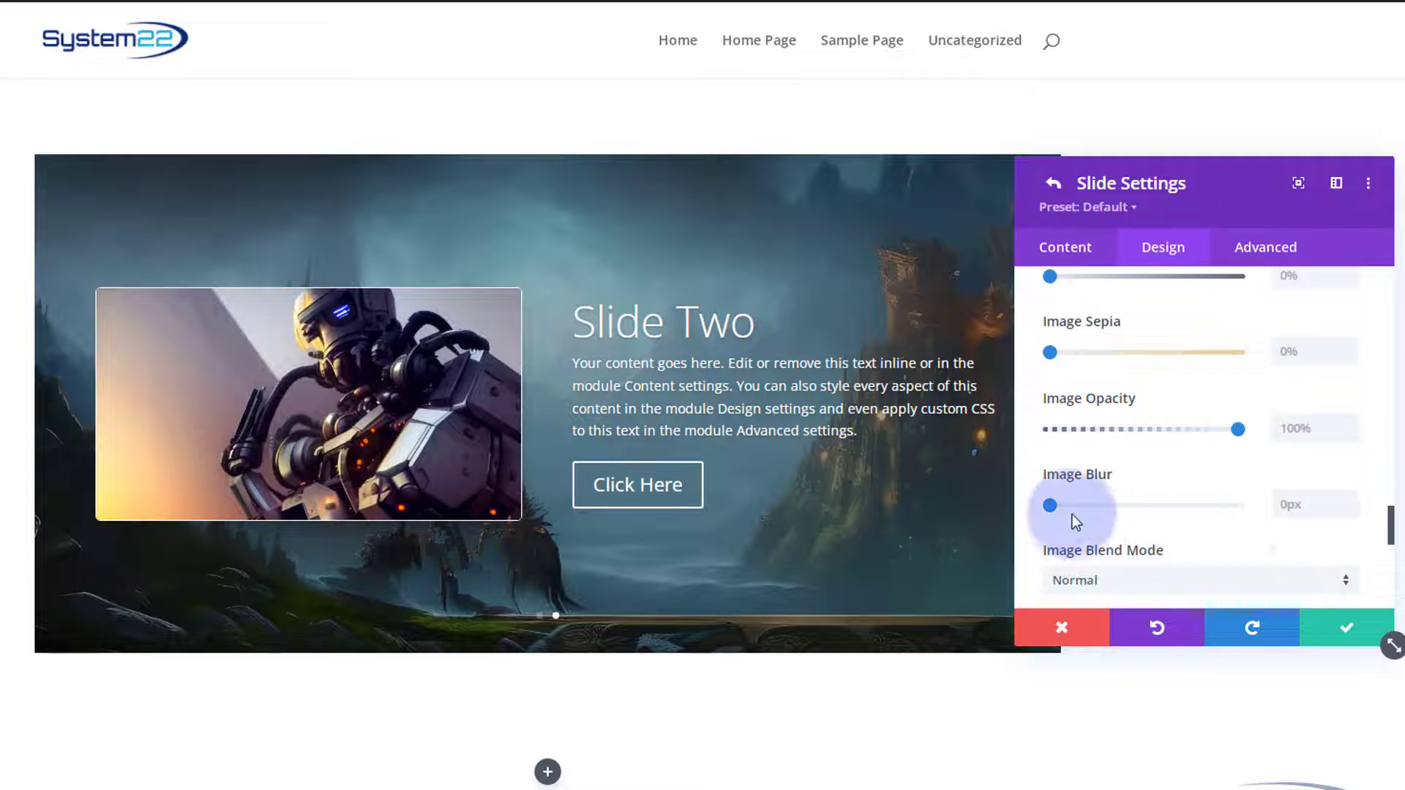
{"action": "mouse_move", "coordinate": [1051, 505]}
{"action": "left_mouse_down"}
{"action": "mouse_move", "coordinate": [1079, 507]}
{"action": "mouse_move", "coordinate": [1023, 504]}
{"action": "left_mouse_up"}
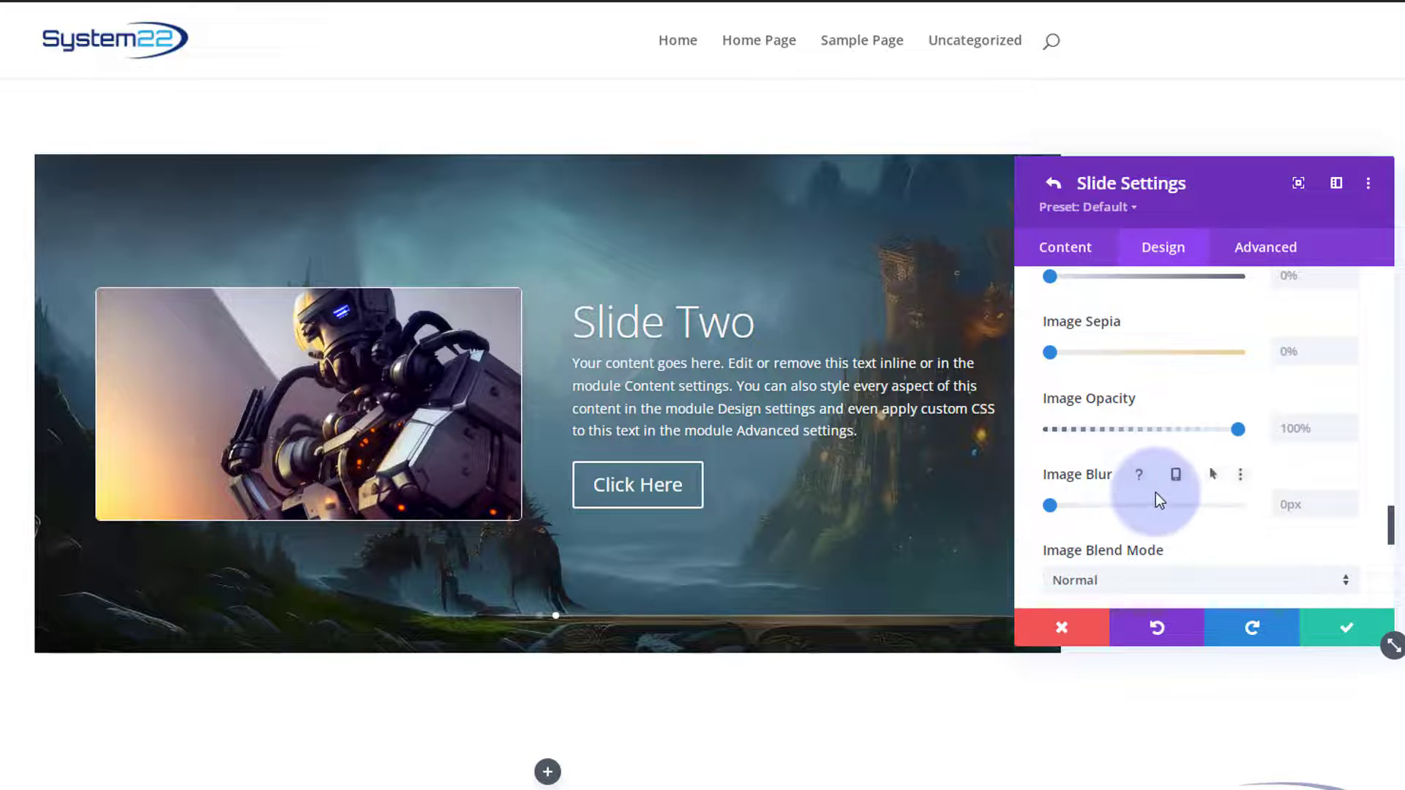
Step: Save the second slide's settings and duplicate that slide
{"action": "scroll", "coordinate": [1155, 495], "scroll_direction": "down", "scroll_amount": 4}
{"action": "scroll", "coordinate": [1120, 385], "scroll_direction": "up", "scroll_amount": 1}
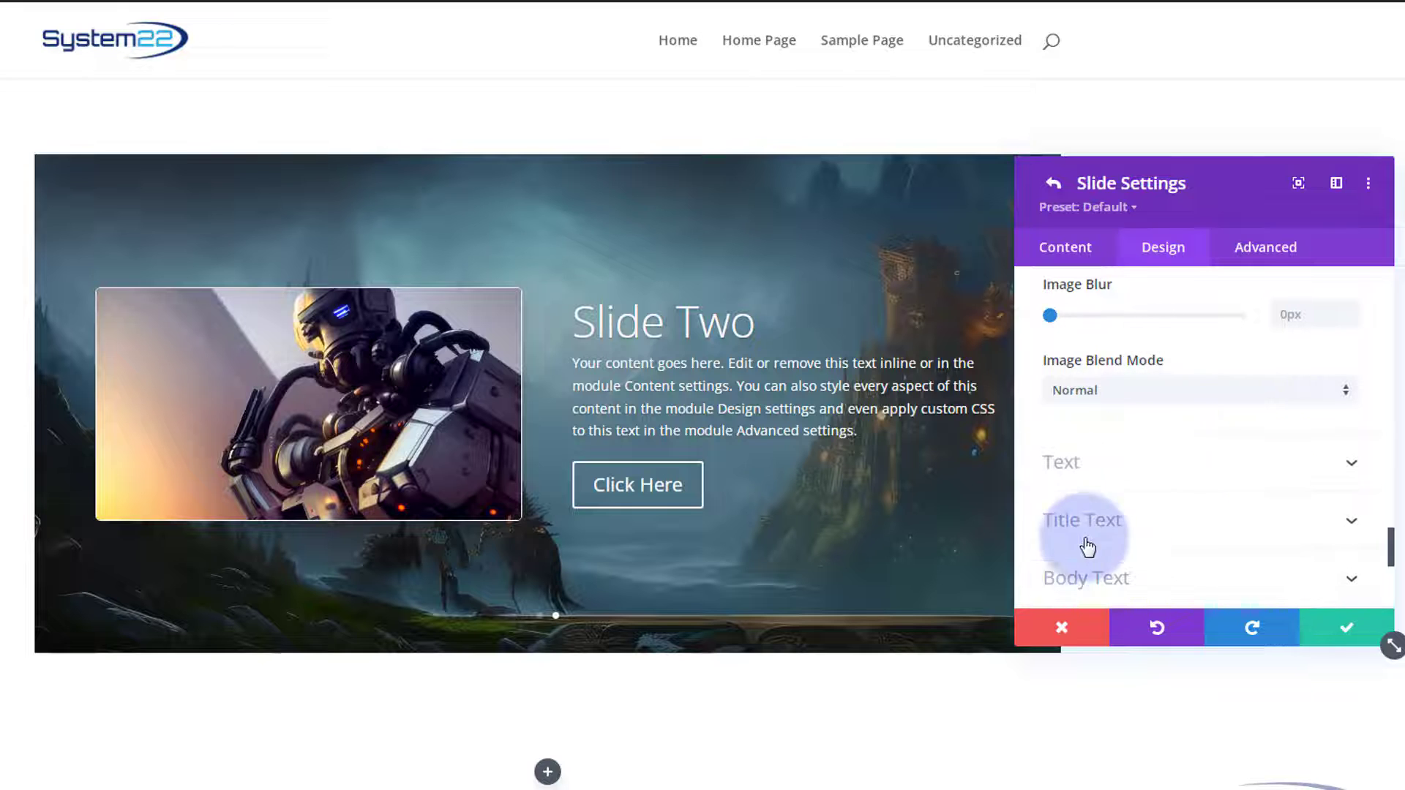
{"action": "left_click", "coordinate": [1356, 629]}
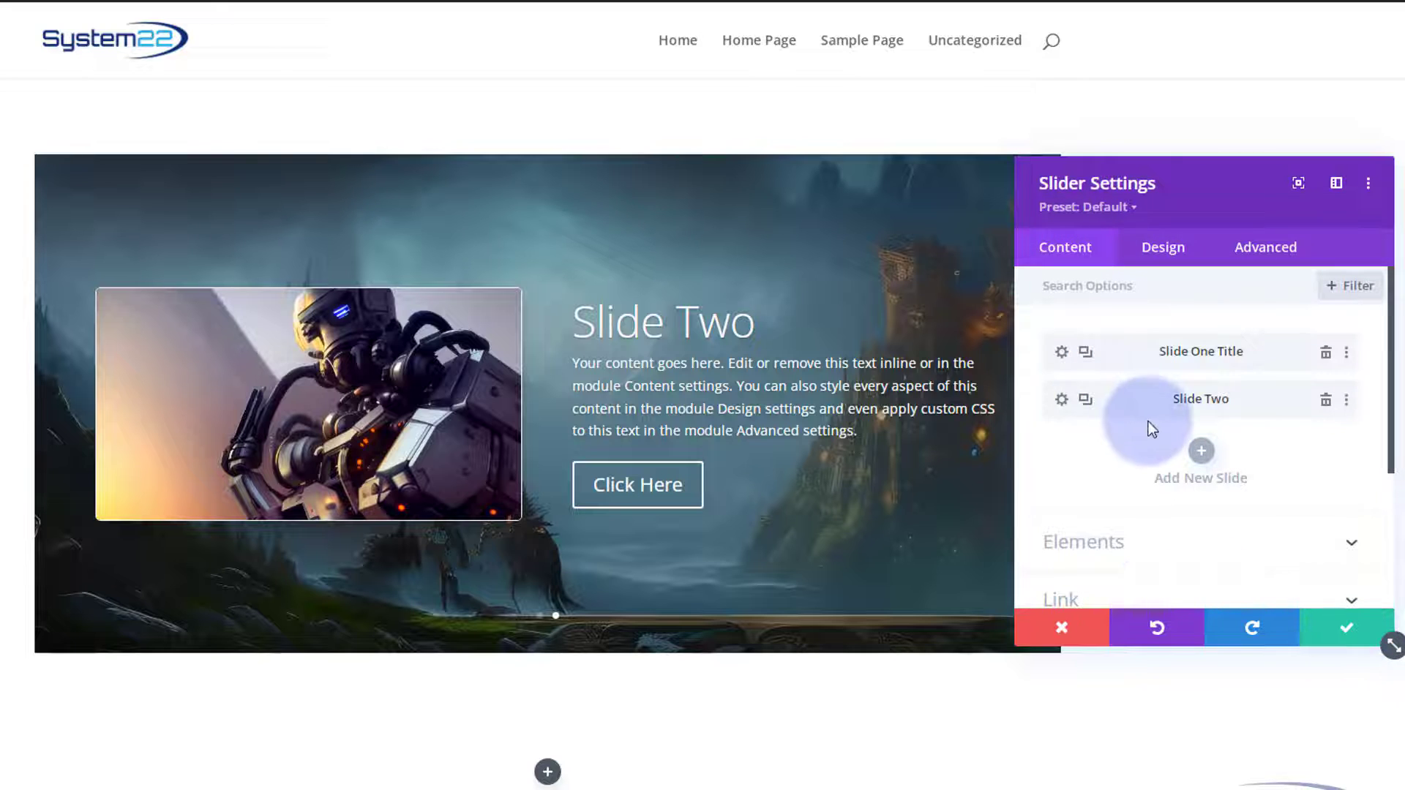
{"action": "left_click", "coordinate": [1086, 401]}
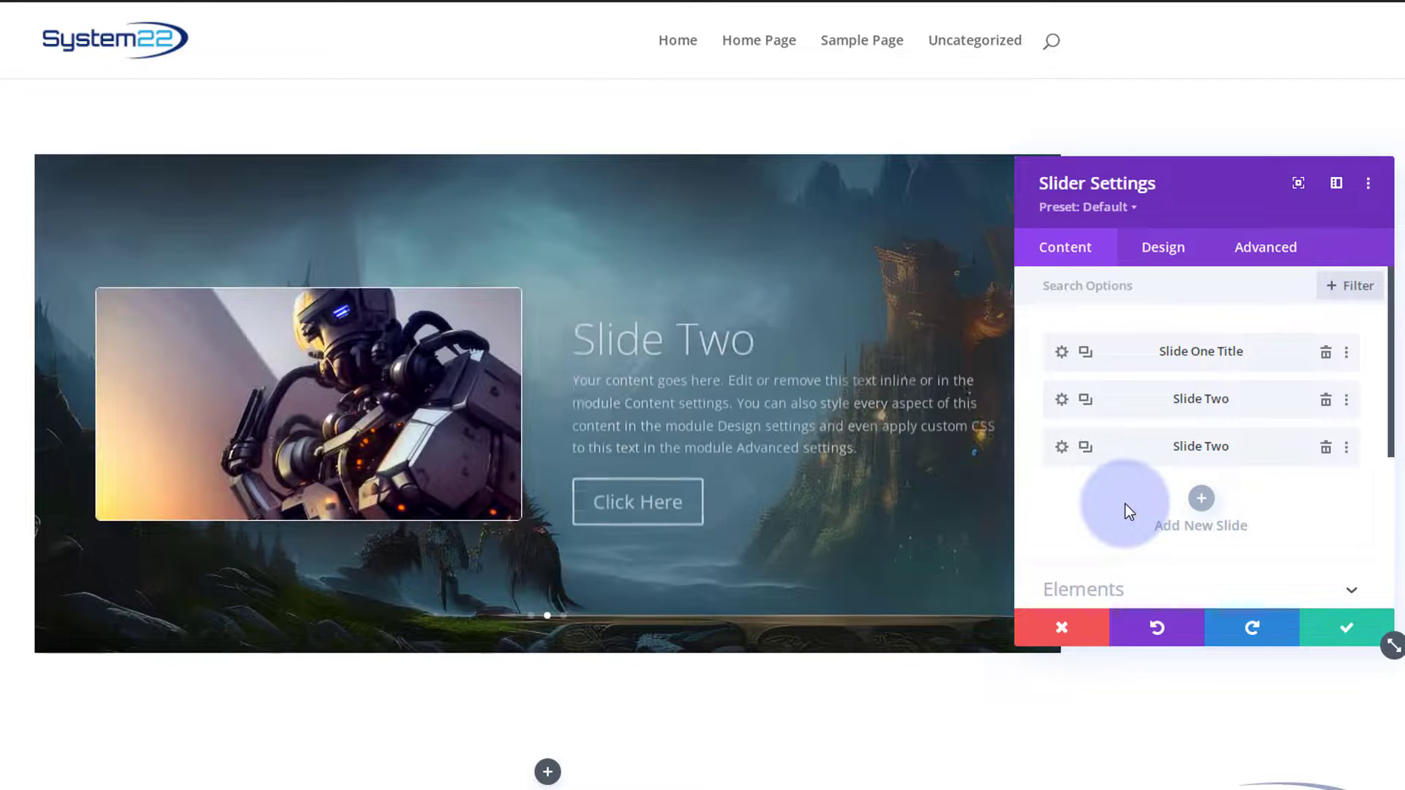
Step: Change the duplicated slide's title to "Slide Three"
{"action": "left_click", "coordinate": [1061, 447]}
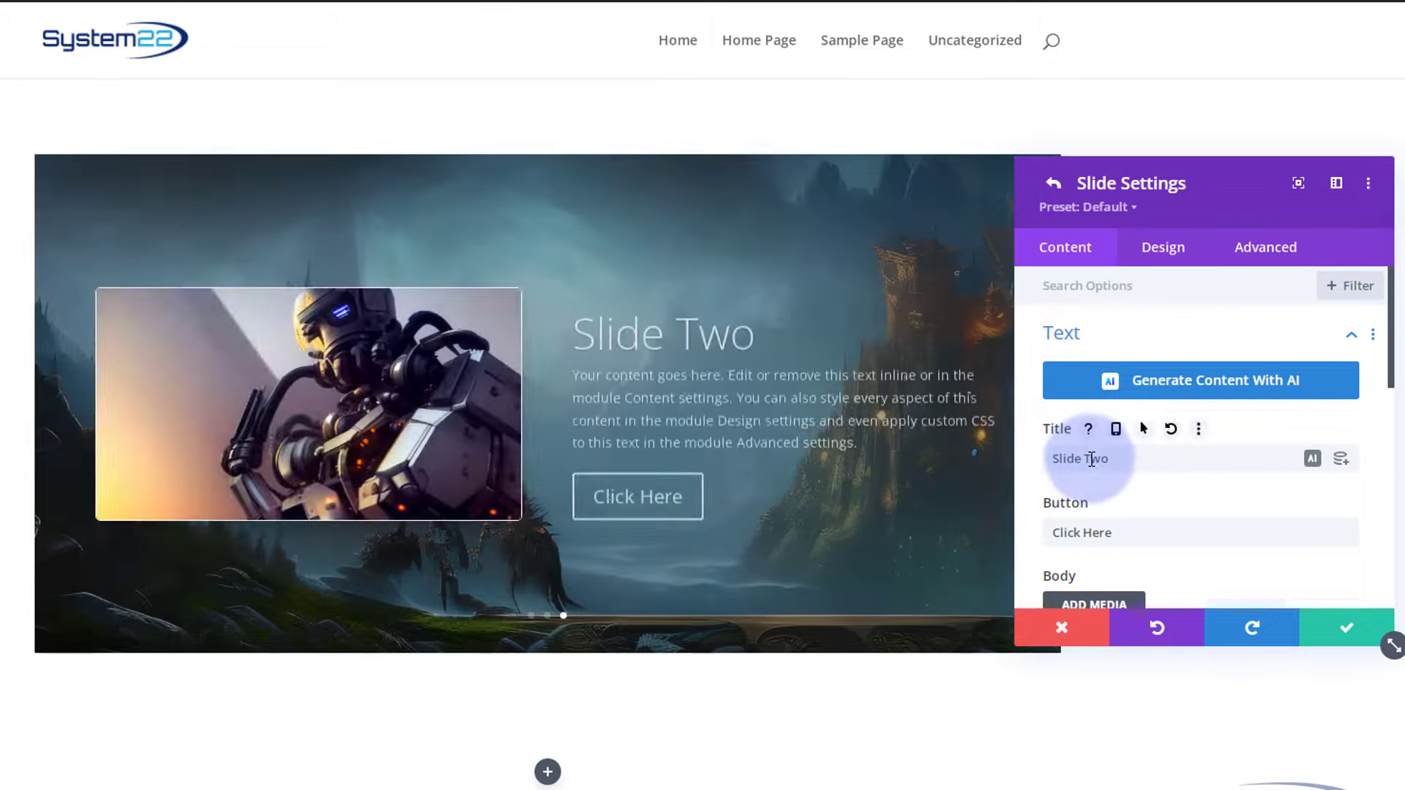
{"action": "left_click_drag", "start_coordinate": [1091, 459], "coordinate": [1119, 457]}
{"action": "type", "text": "Three"}
Step: Remove the robot image from the third slide
{"action": "scroll", "coordinate": [1097, 439], "scroll_direction": "down", "scroll_amount": 10}
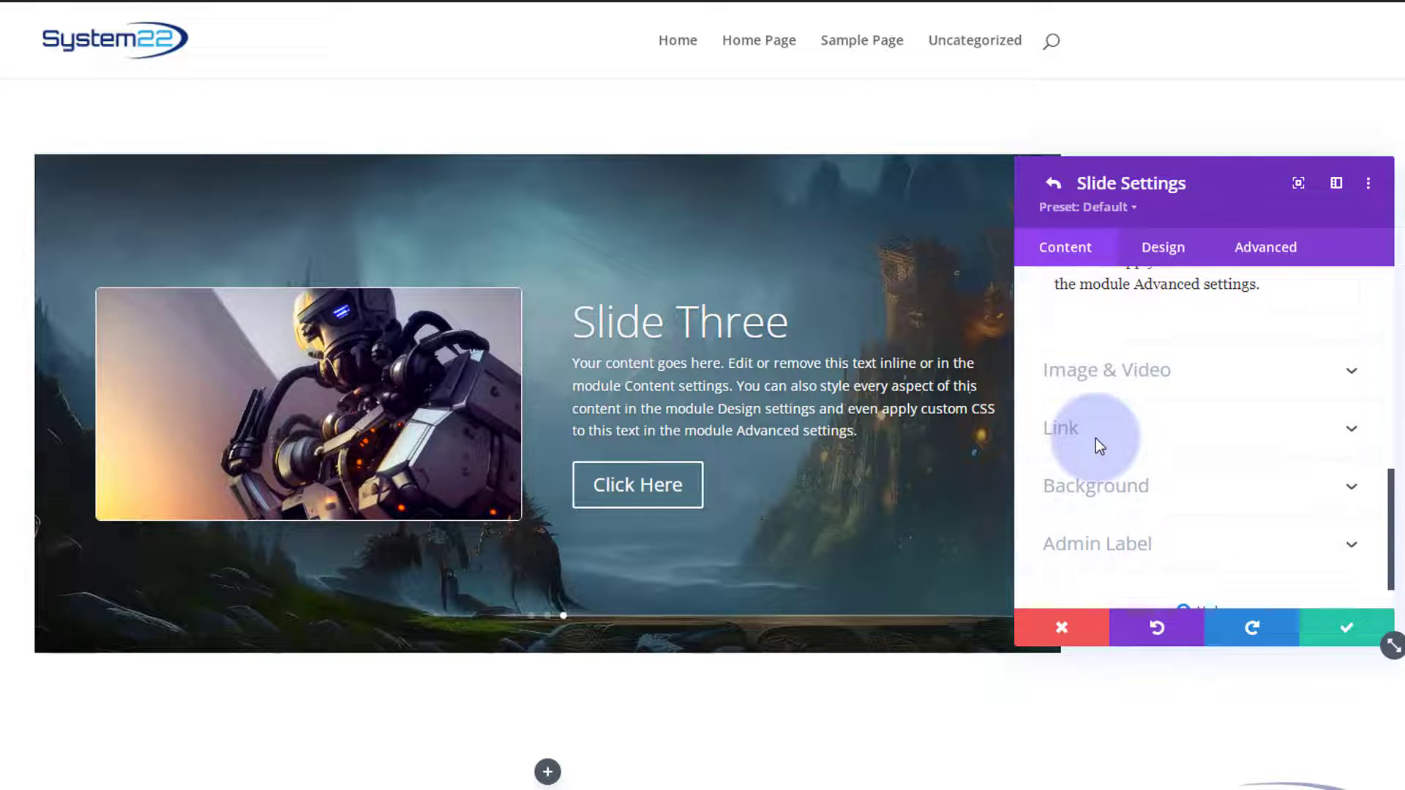
{"action": "left_click", "coordinate": [1244, 386]}
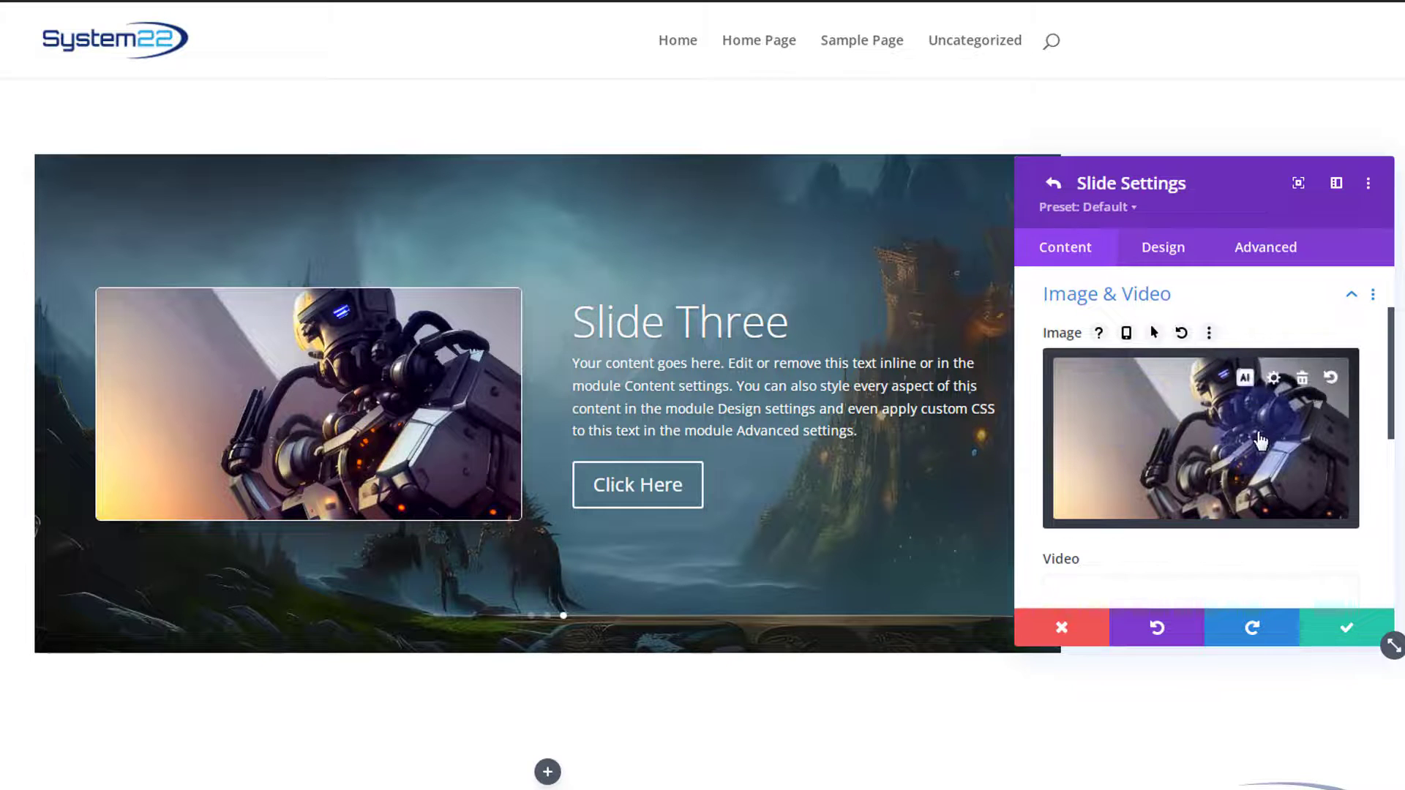
{"action": "left_click", "coordinate": [1303, 379]}
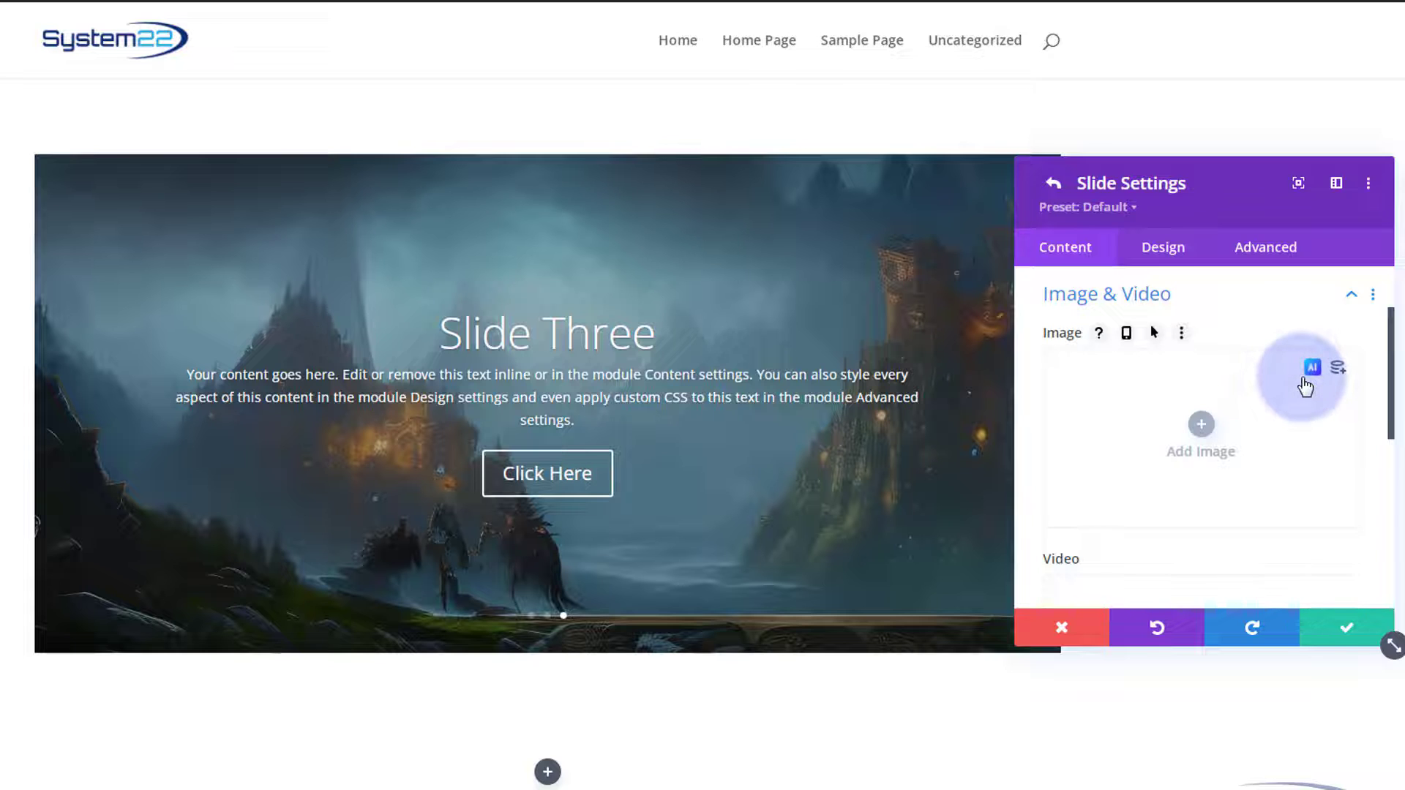
Step: Replace the third slide's background image with the space scene of a figure facing planets, 1Z0YvRNYBv3x2k6WXopc-3-bf8p1.jpg
{"action": "scroll", "coordinate": [1222, 411], "scroll_direction": "down", "scroll_amount": 5}
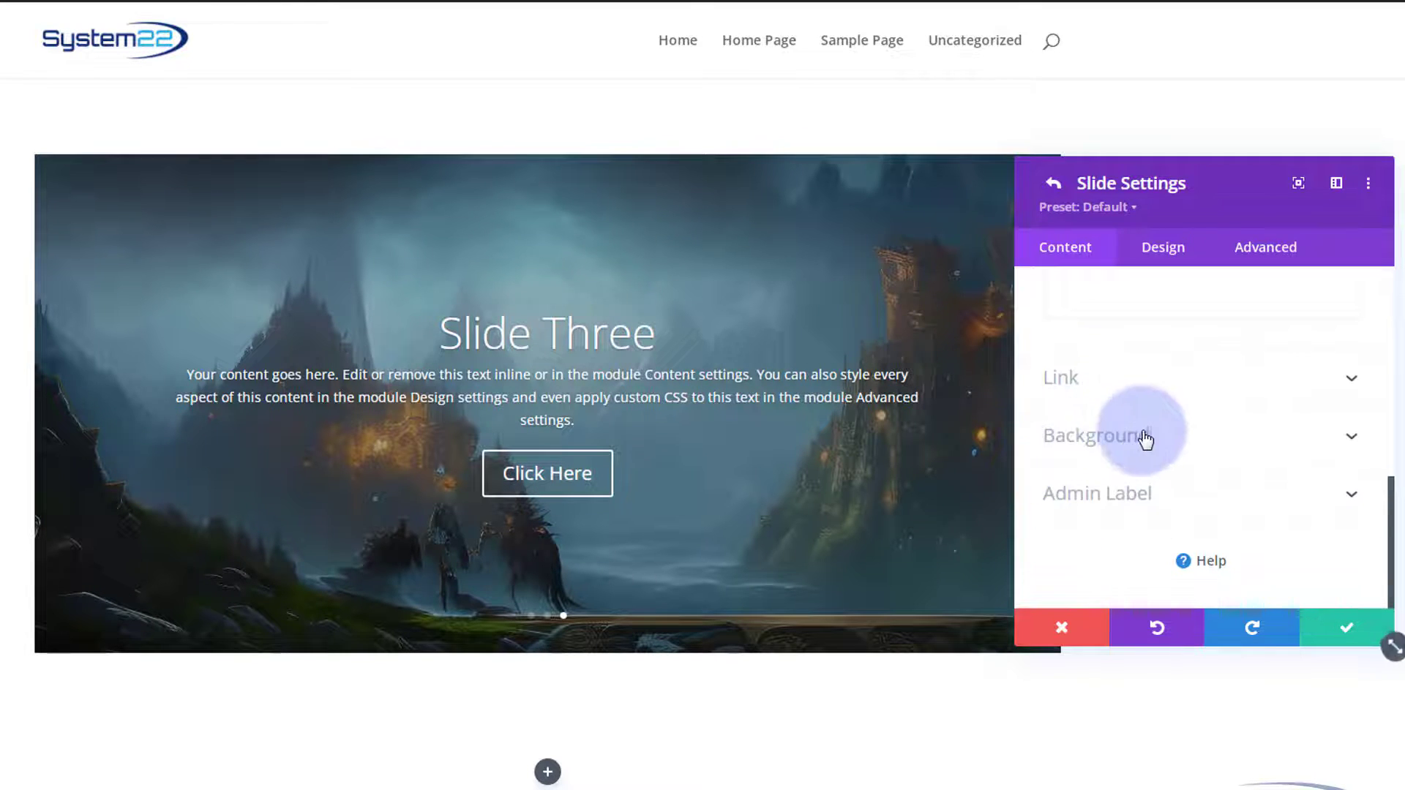
{"action": "left_click", "coordinate": [1143, 445]}
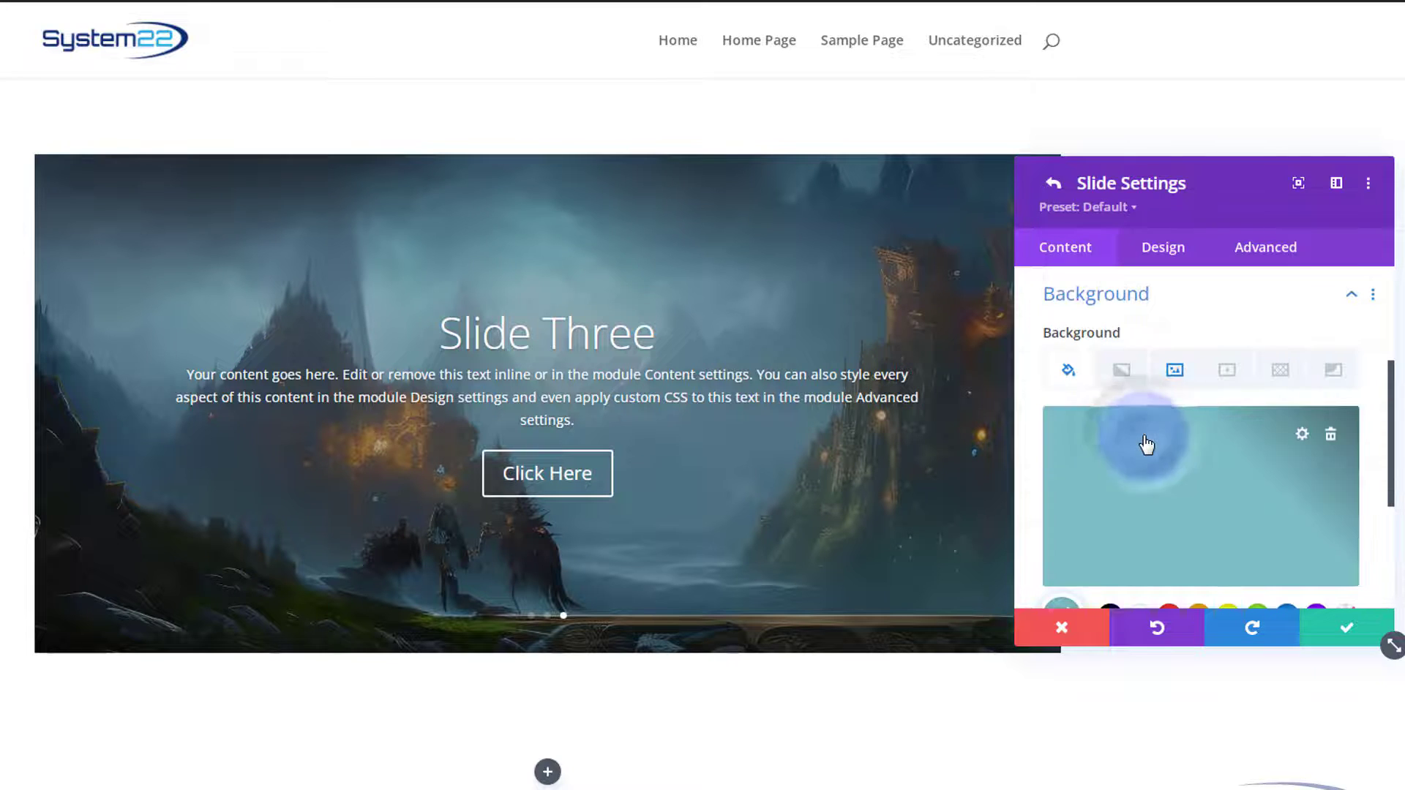
{"action": "left_click", "coordinate": [1176, 371]}
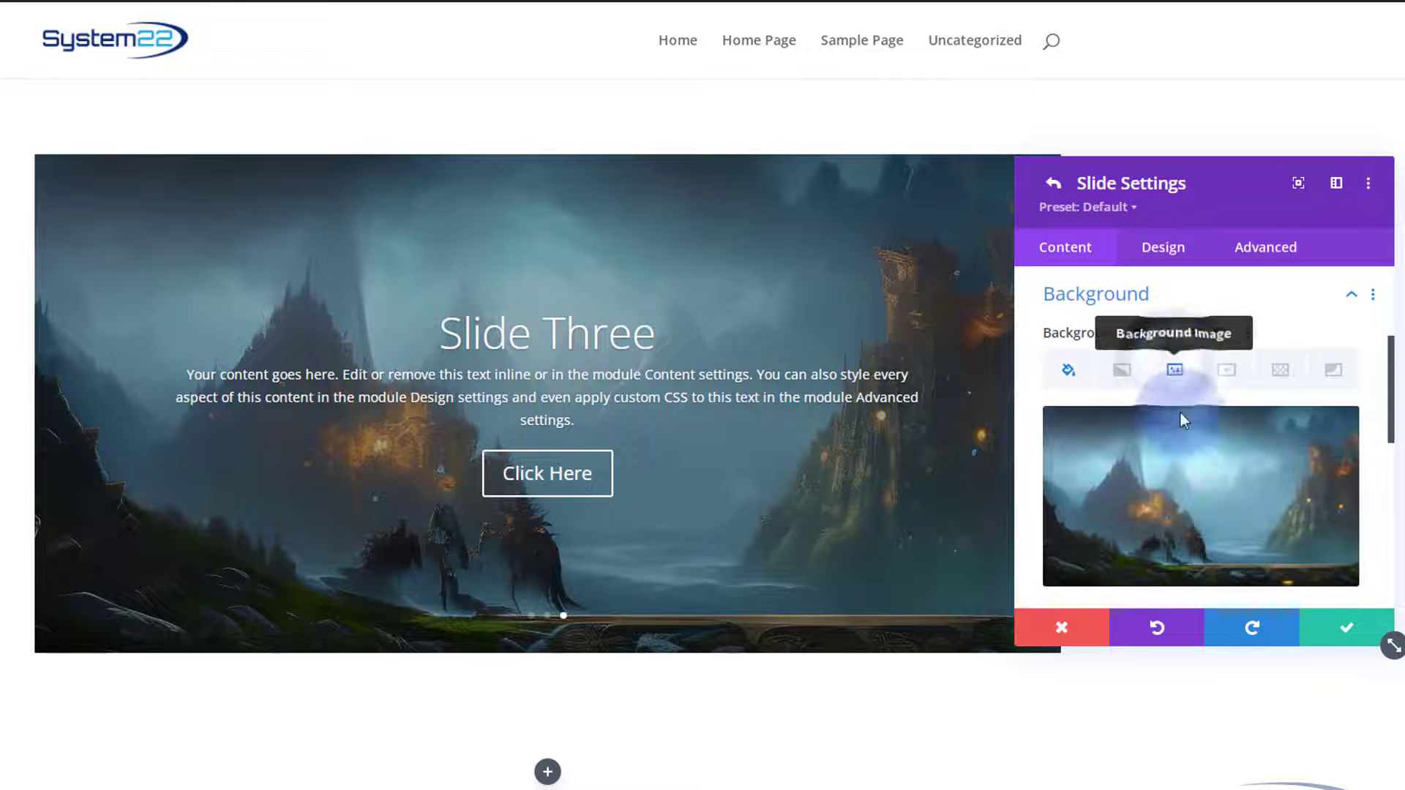
{"action": "left_click", "coordinate": [1186, 491]}
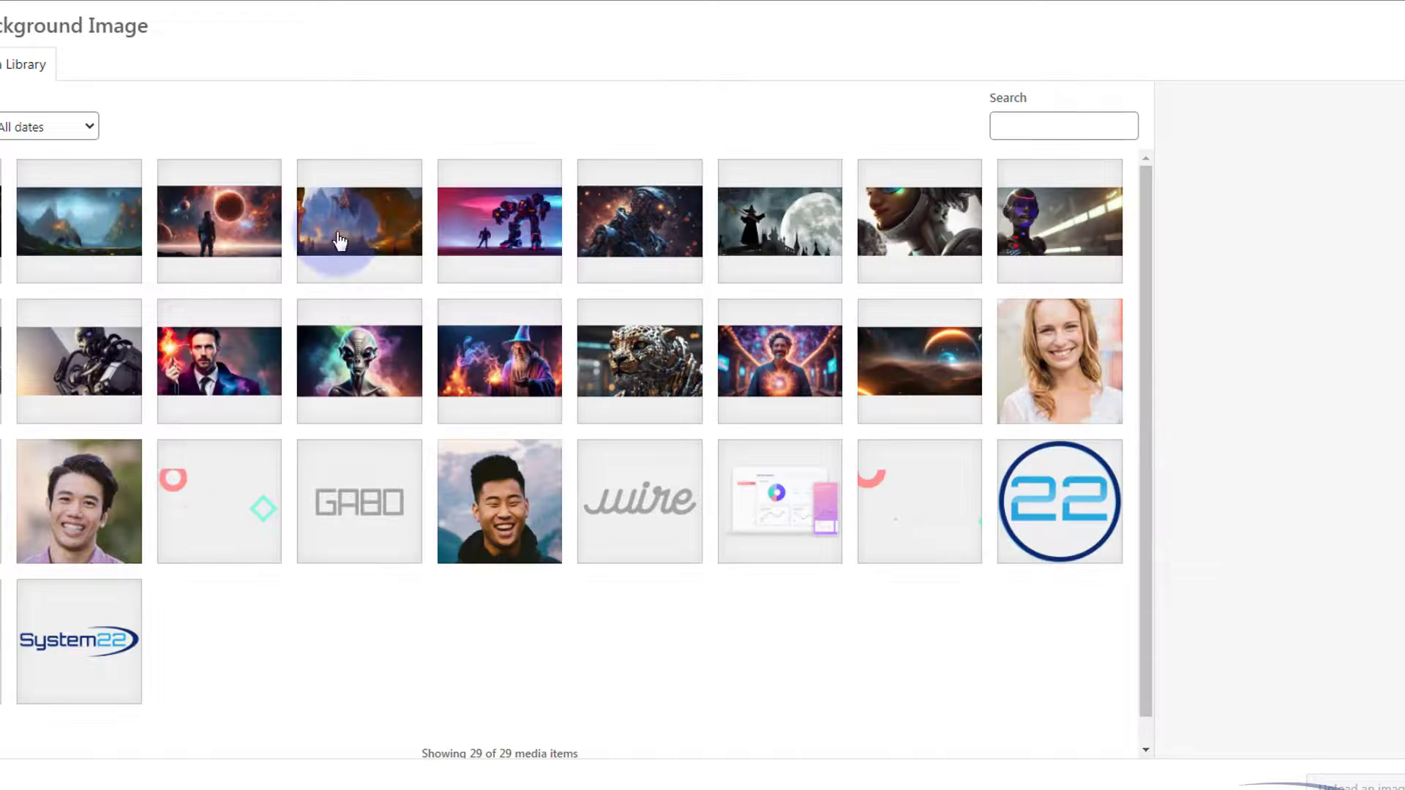
{"action": "left_click", "coordinate": [230, 229]}
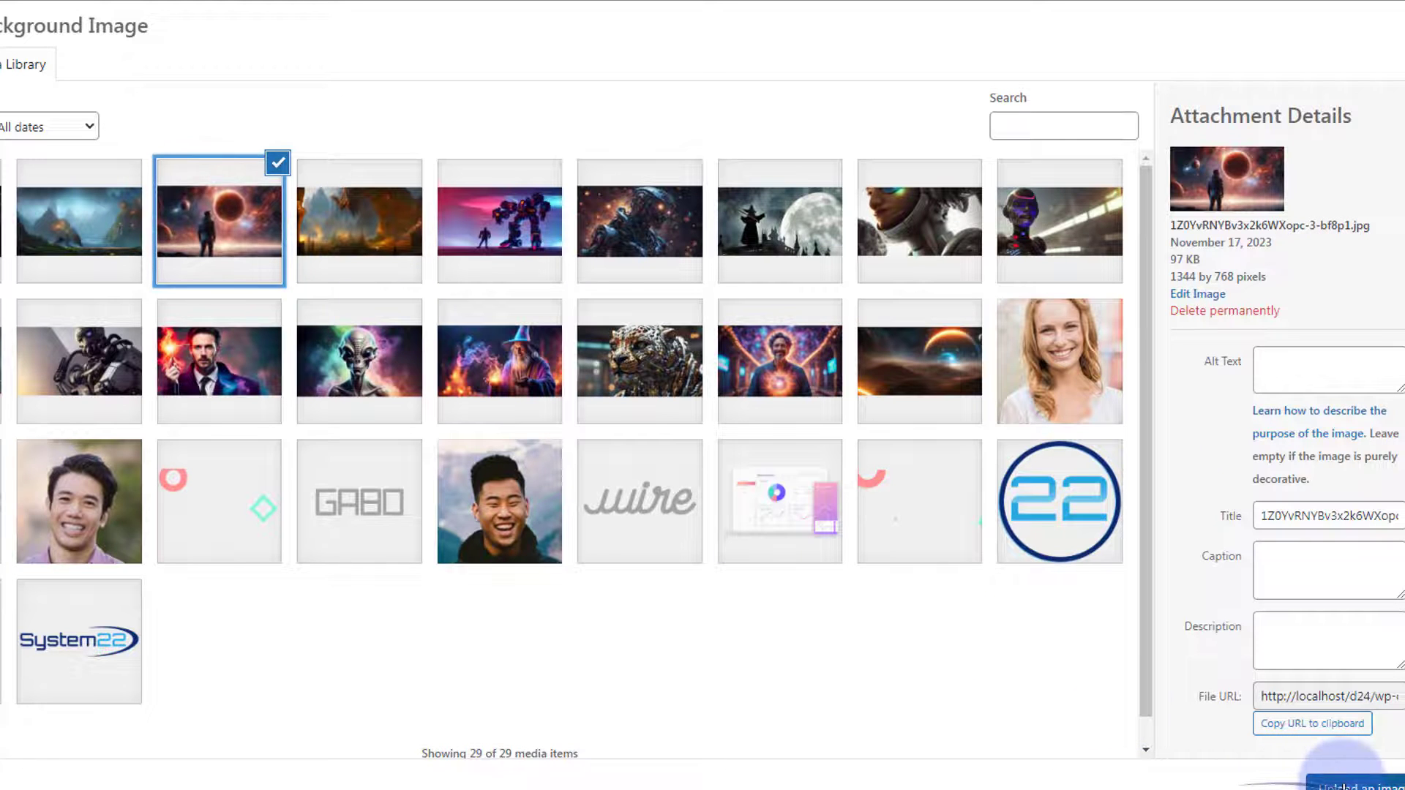
{"action": "left_click", "coordinate": [1345, 784]}
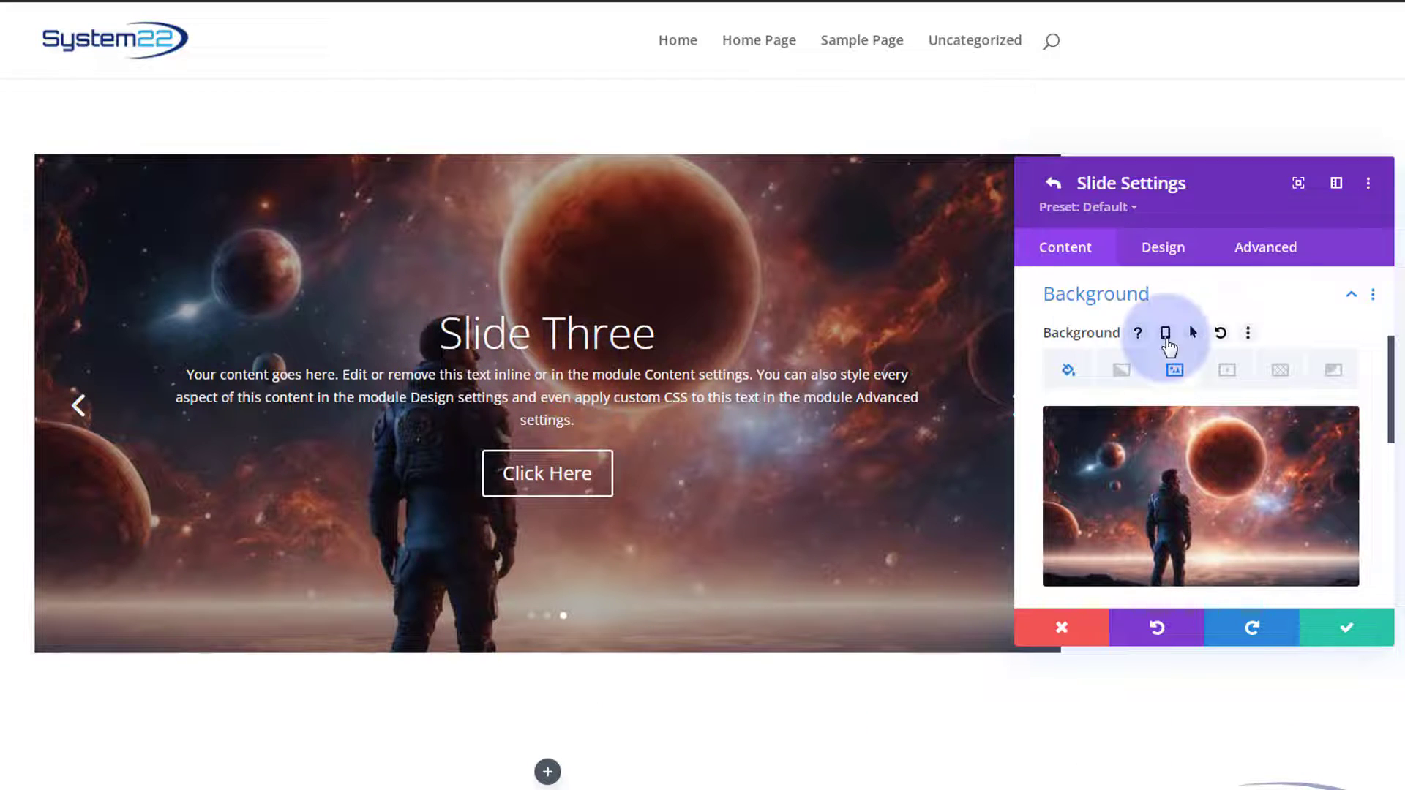
Step: Set the third slide's background overlay color to semi-transparent black, rgba(0,0,0,0.45), and save the slide
{"action": "left_click", "coordinate": [1167, 248]}
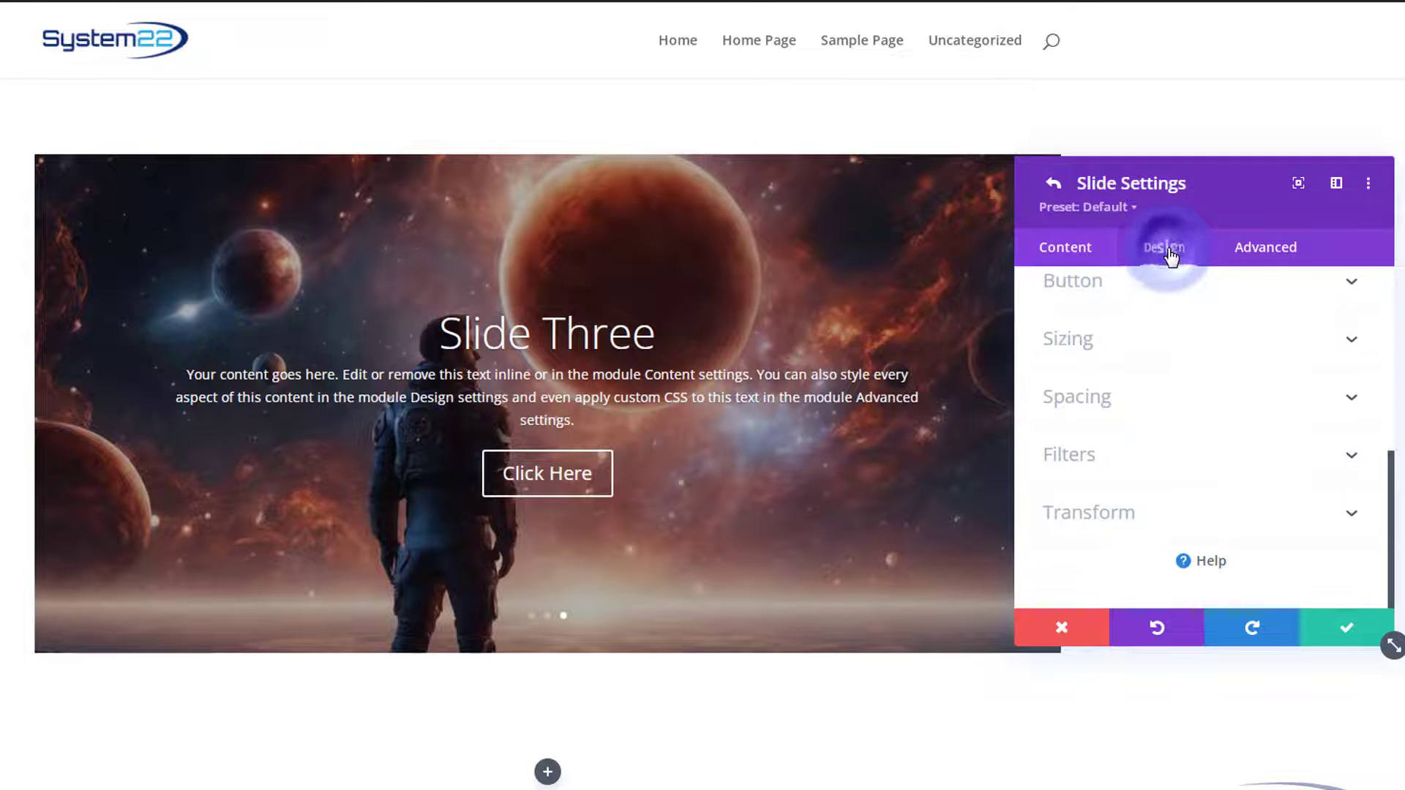
{"action": "scroll", "coordinate": [1158, 391], "scroll_direction": "up", "scroll_amount": 4}
{"action": "scroll", "coordinate": [1158, 390], "scroll_direction": "up", "scroll_amount": 2}
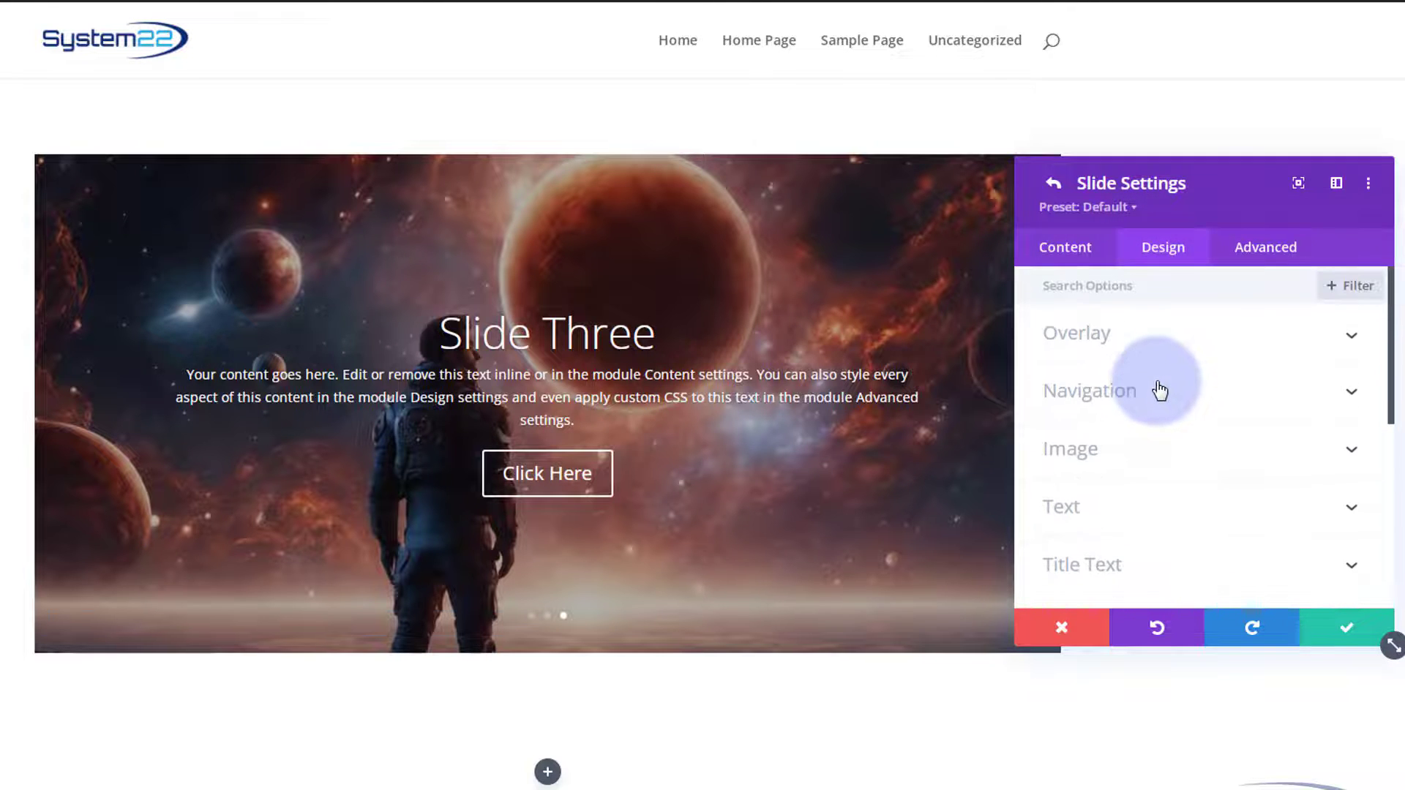
{"action": "left_click", "coordinate": [1160, 343]}
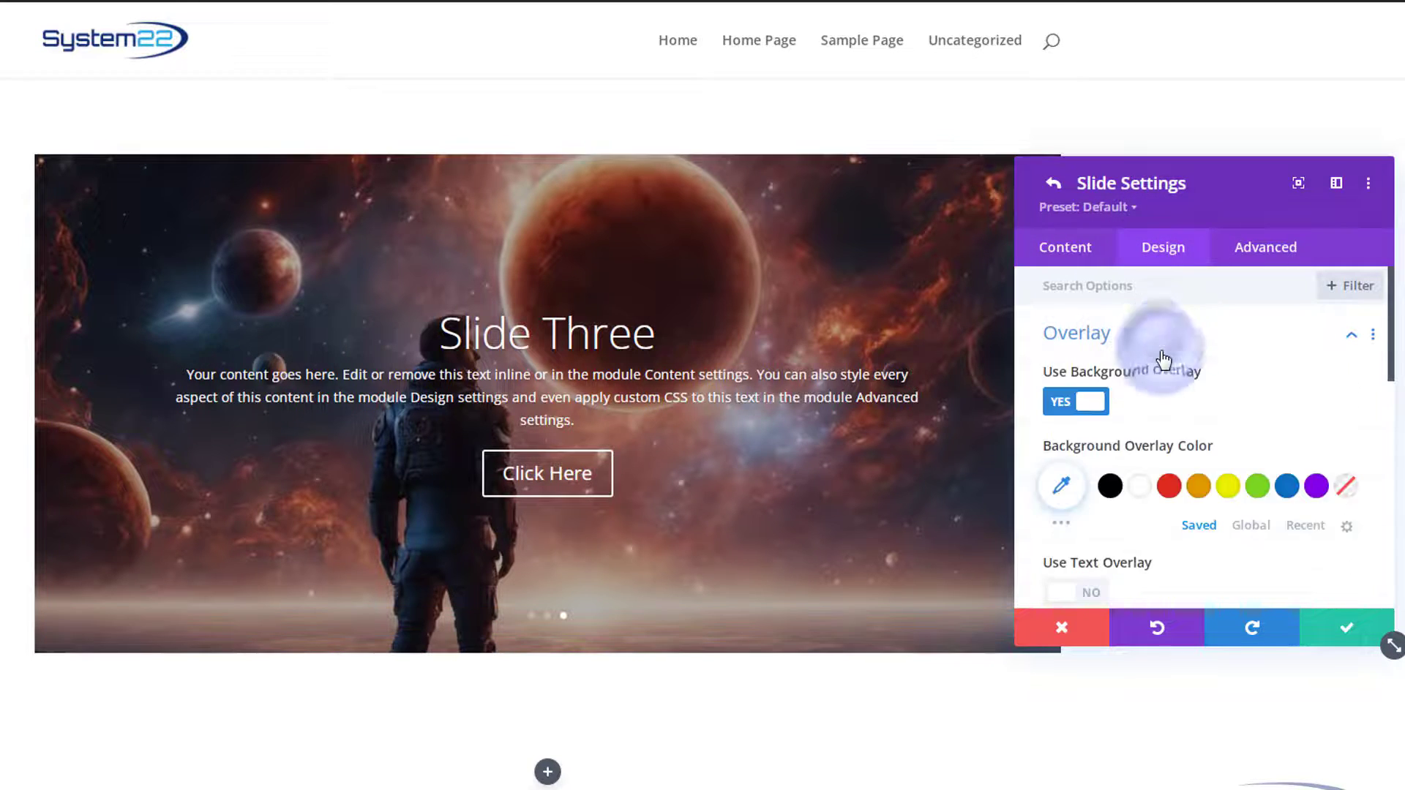
{"action": "left_click", "coordinate": [1063, 488]}
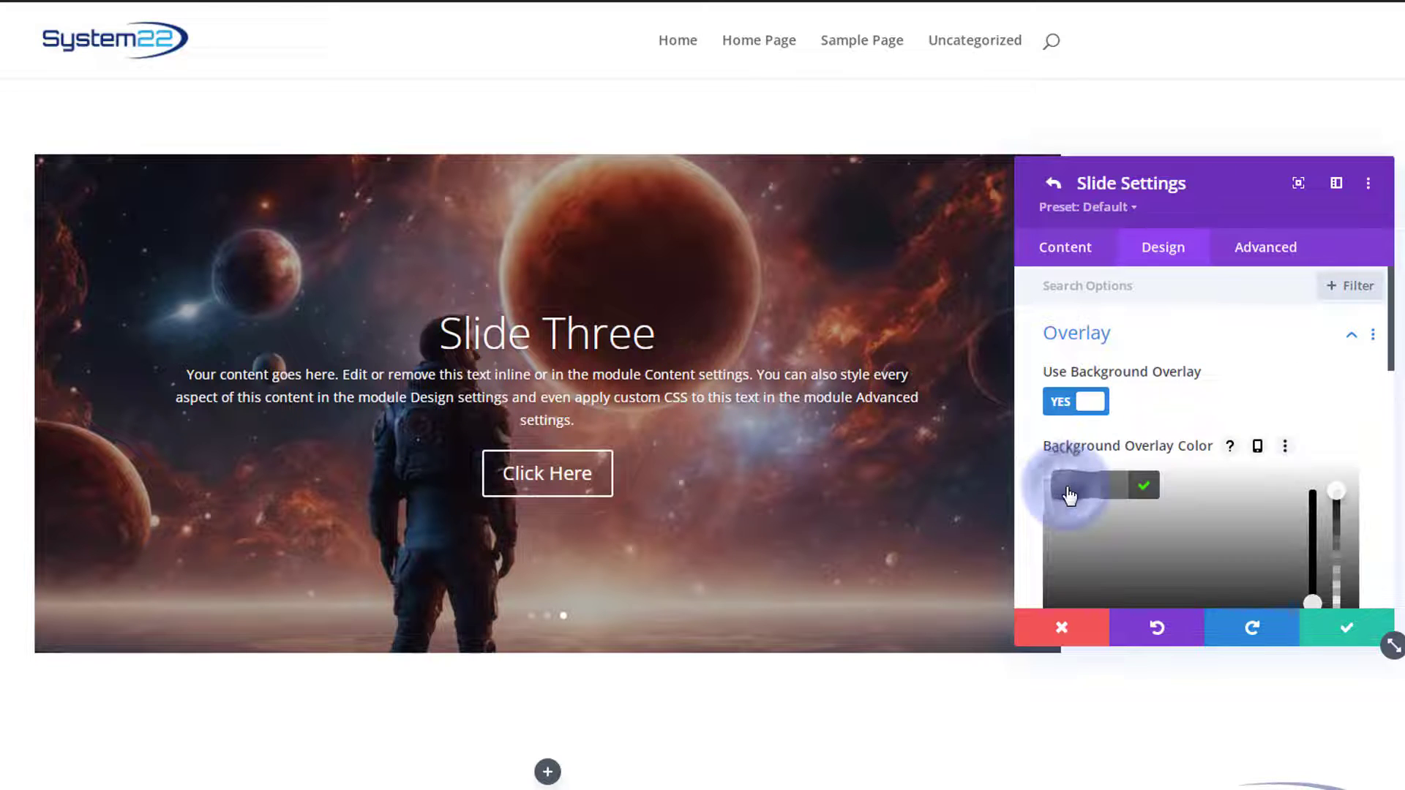
{"action": "scroll", "coordinate": [1174, 528], "scroll_direction": "down", "scroll_amount": 2}
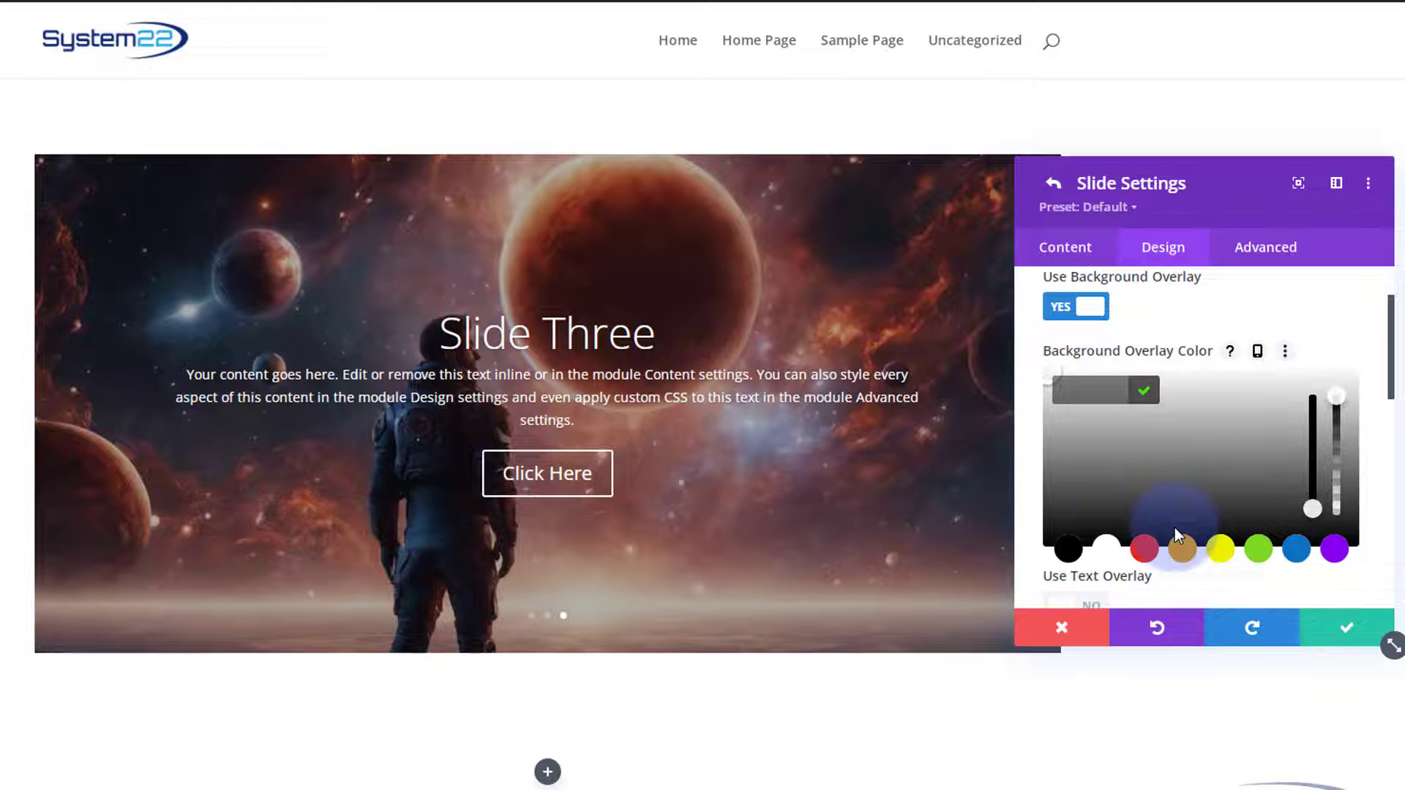
{"action": "left_click", "coordinate": [1068, 550]}
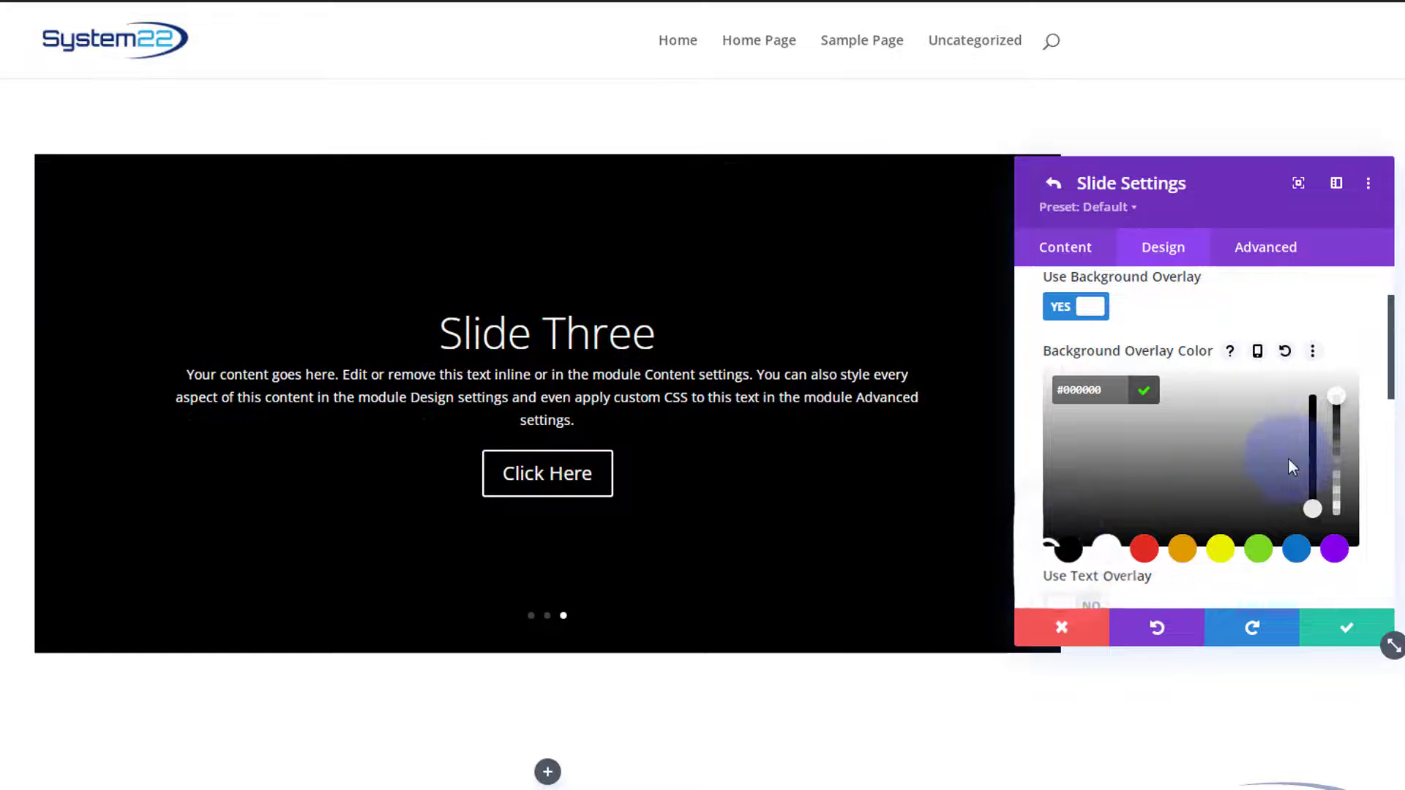
{"action": "left_click_drag", "start_coordinate": [1338, 427], "coordinate": [1338, 470]}
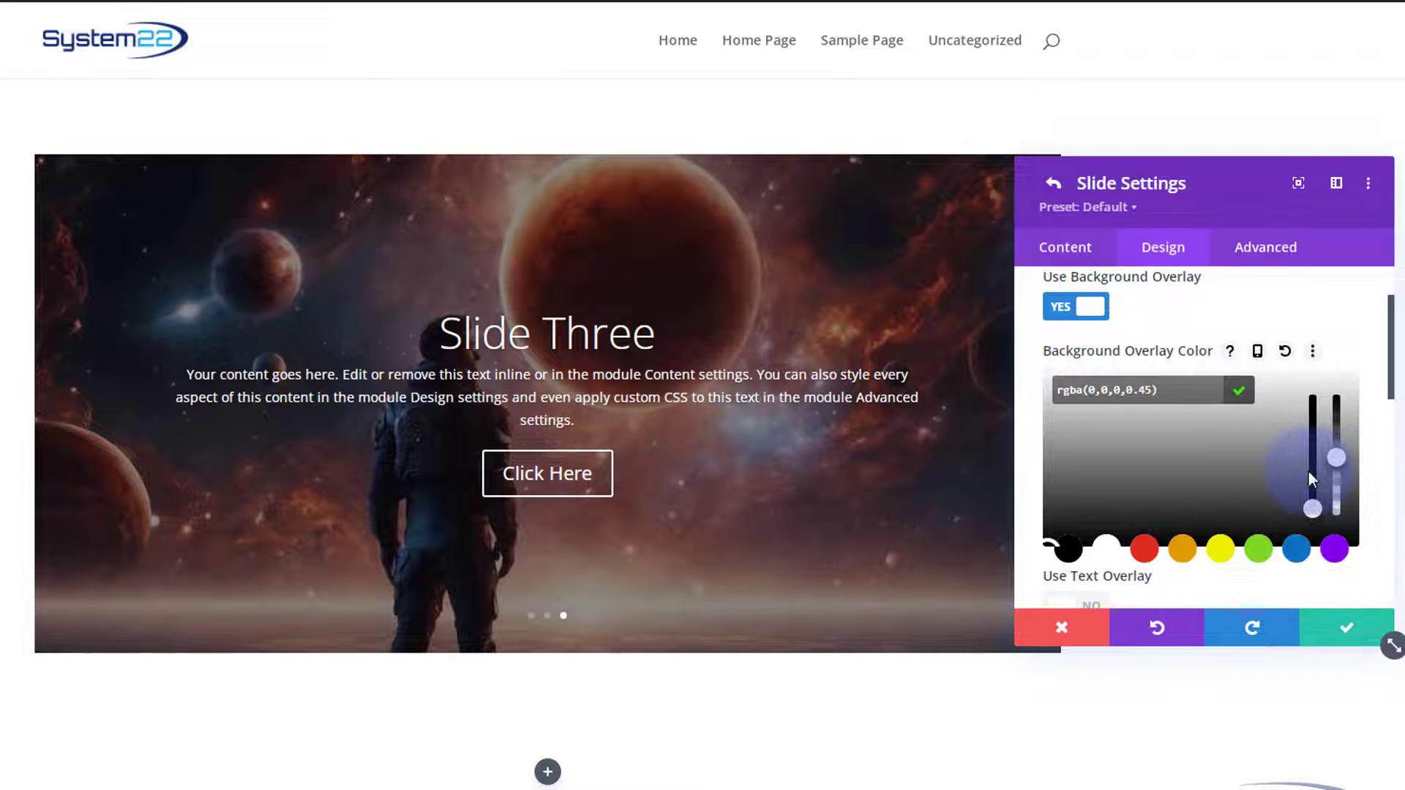
{"action": "left_click", "coordinate": [1354, 643]}
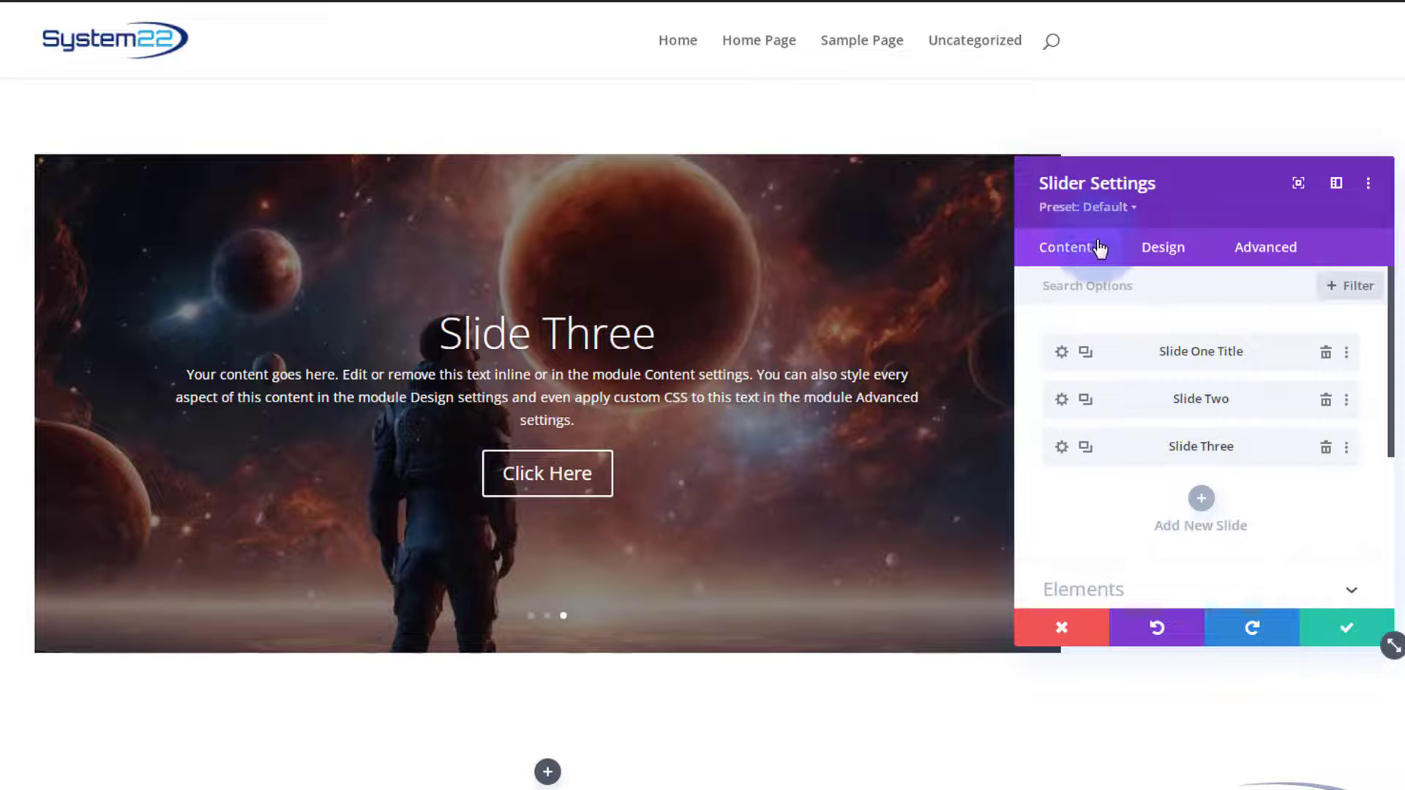
Step: Examine the whole slider's design categories and its animation style and automatic animation options
{"action": "left_click", "coordinate": [1110, 173]}
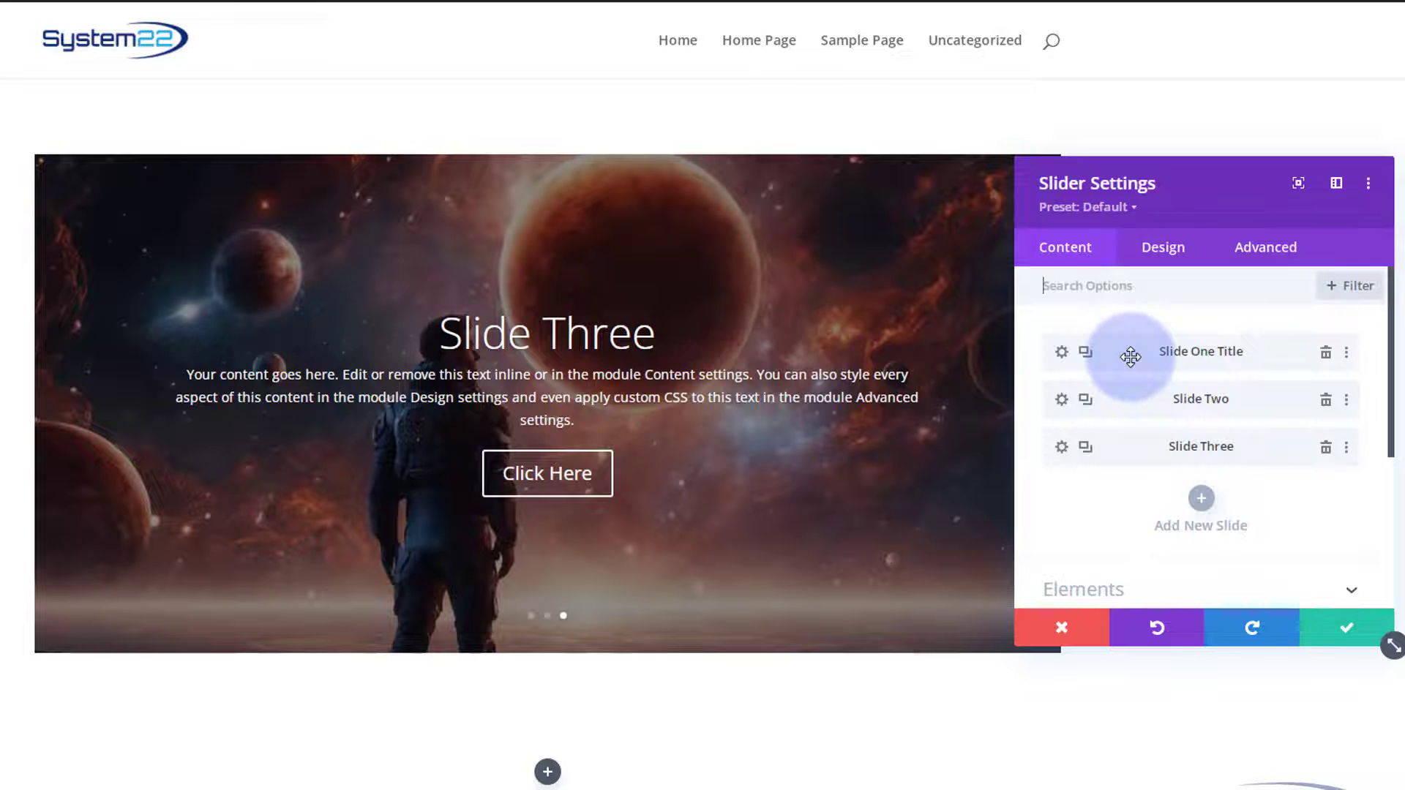
{"action": "left_click", "coordinate": [1172, 251]}
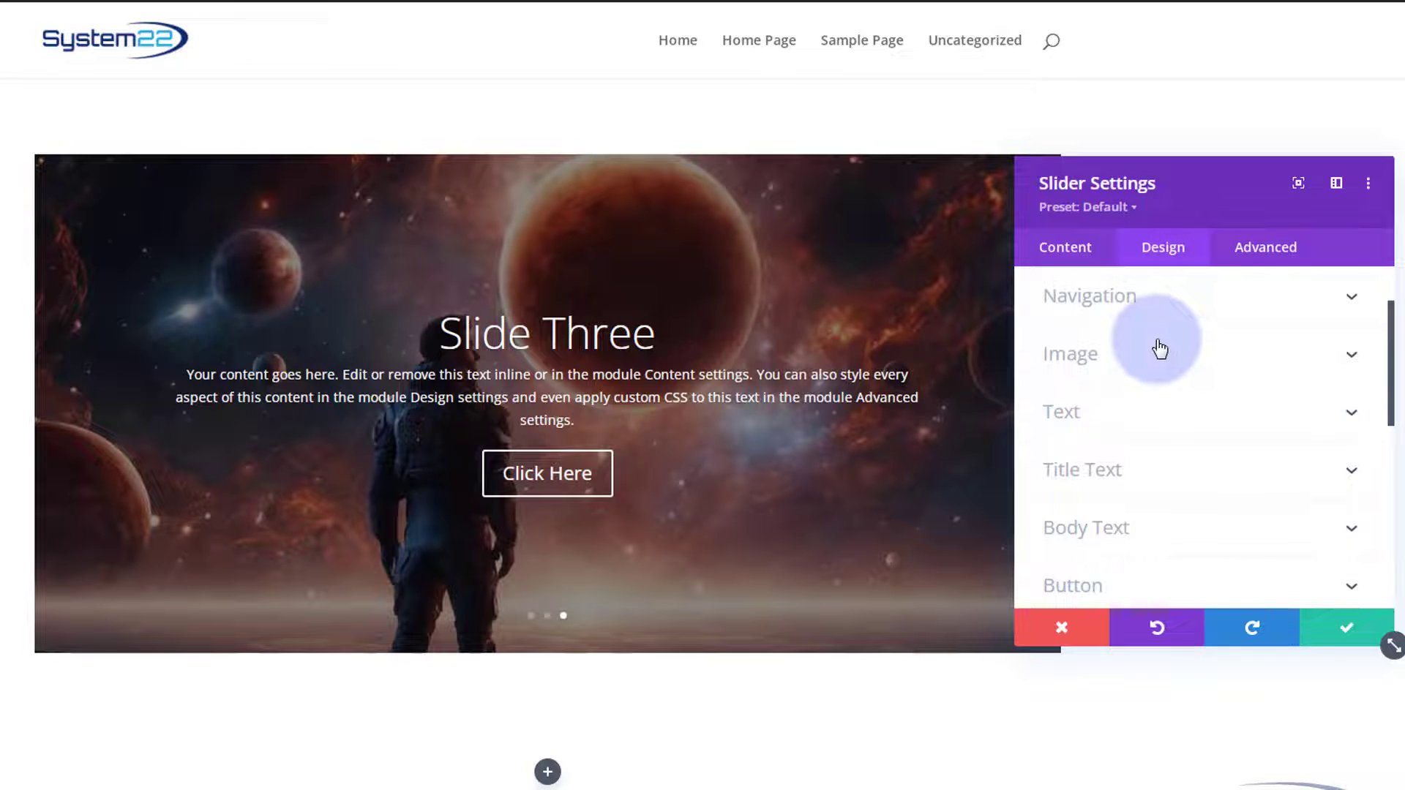
{"action": "scroll", "coordinate": [1160, 349], "scroll_direction": "down", "scroll_amount": 10}
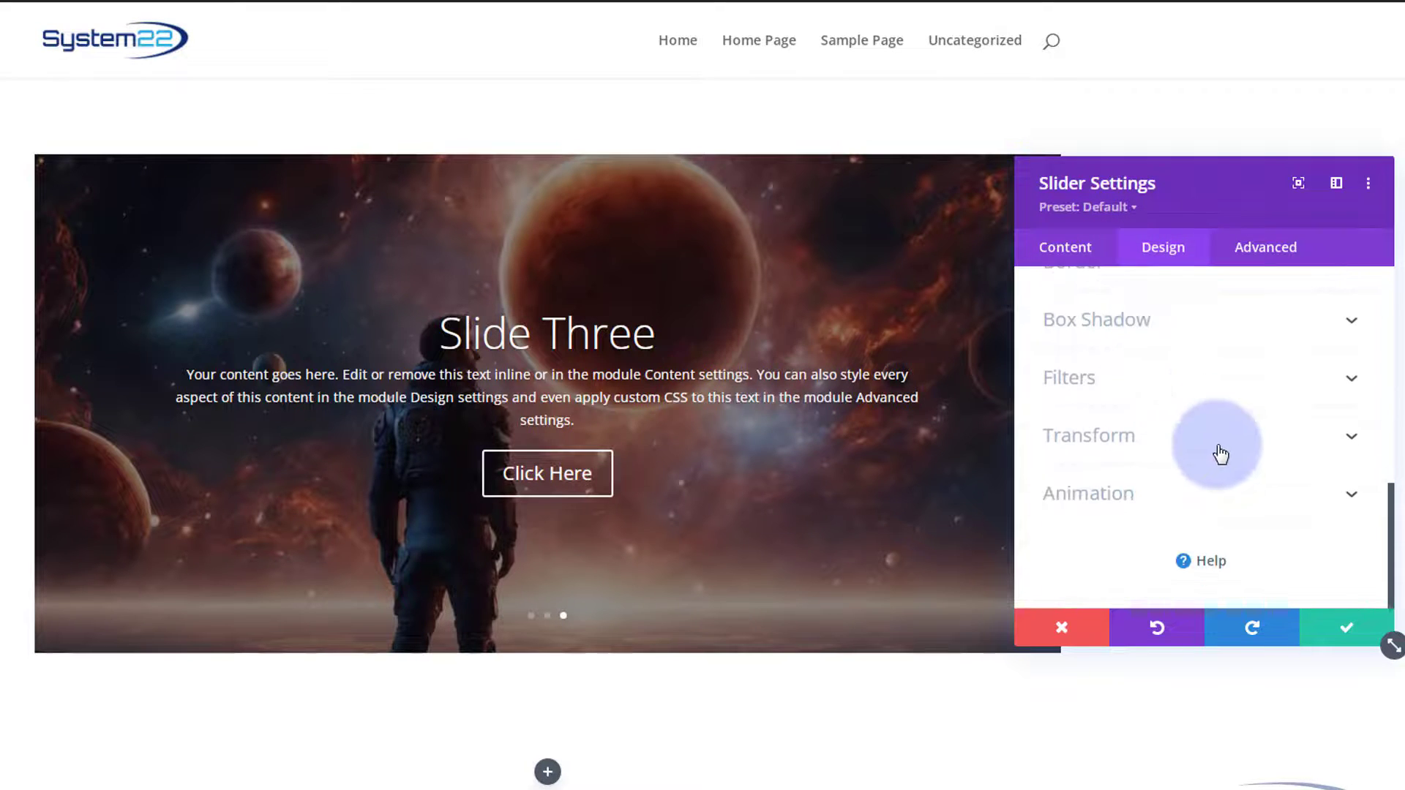
{"action": "left_click", "coordinate": [1176, 499]}
{"action": "scroll", "coordinate": [1171, 475], "scroll_direction": "down", "scroll_amount": 1}
{"action": "scroll", "coordinate": [1175, 450], "scroll_direction": "down", "scroll_amount": 1}
{"action": "scroll", "coordinate": [1174, 448], "scroll_direction": "down", "scroll_amount": 1}
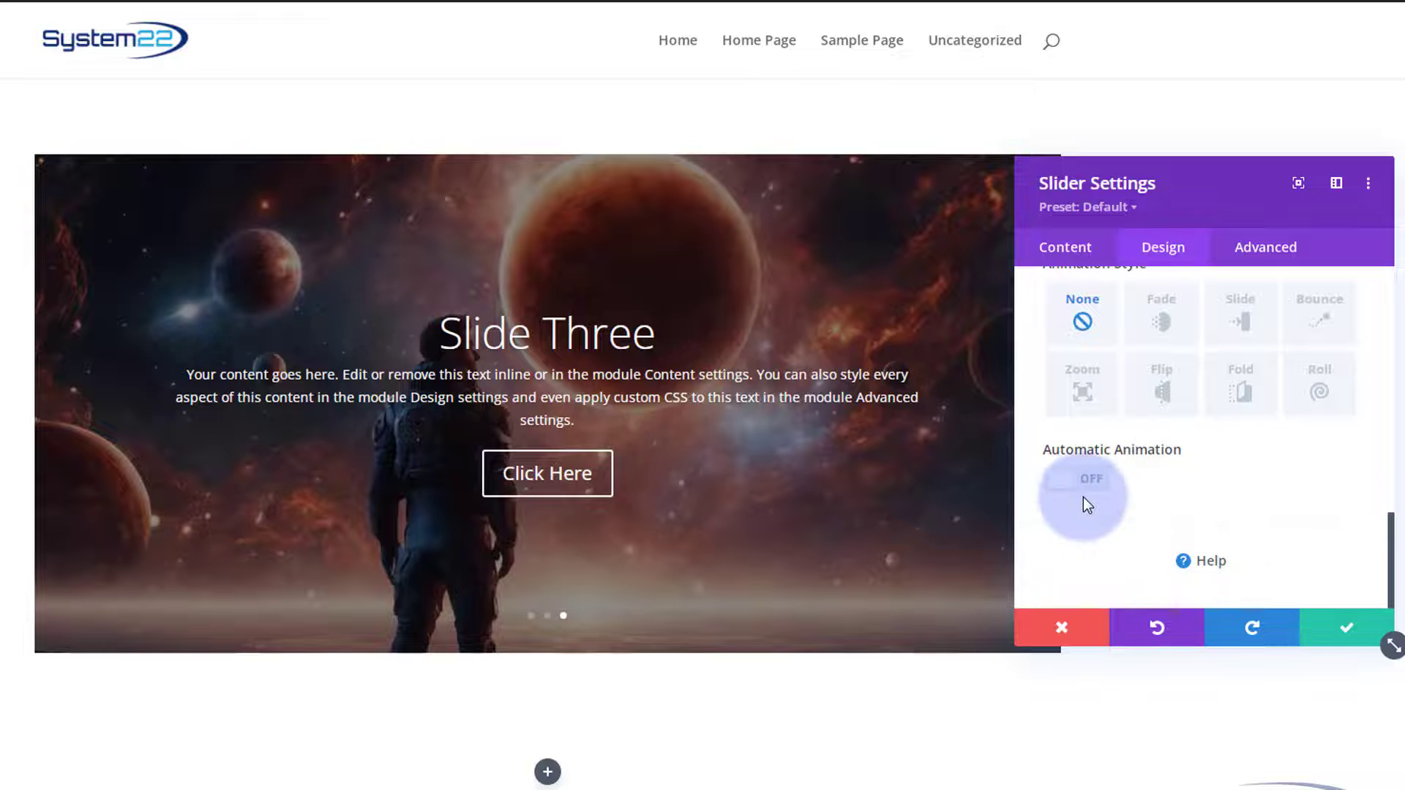
{"action": "scroll", "coordinate": [1140, 517], "scroll_direction": "up", "scroll_amount": 2}
{"action": "left_click", "coordinate": [1082, 256]}
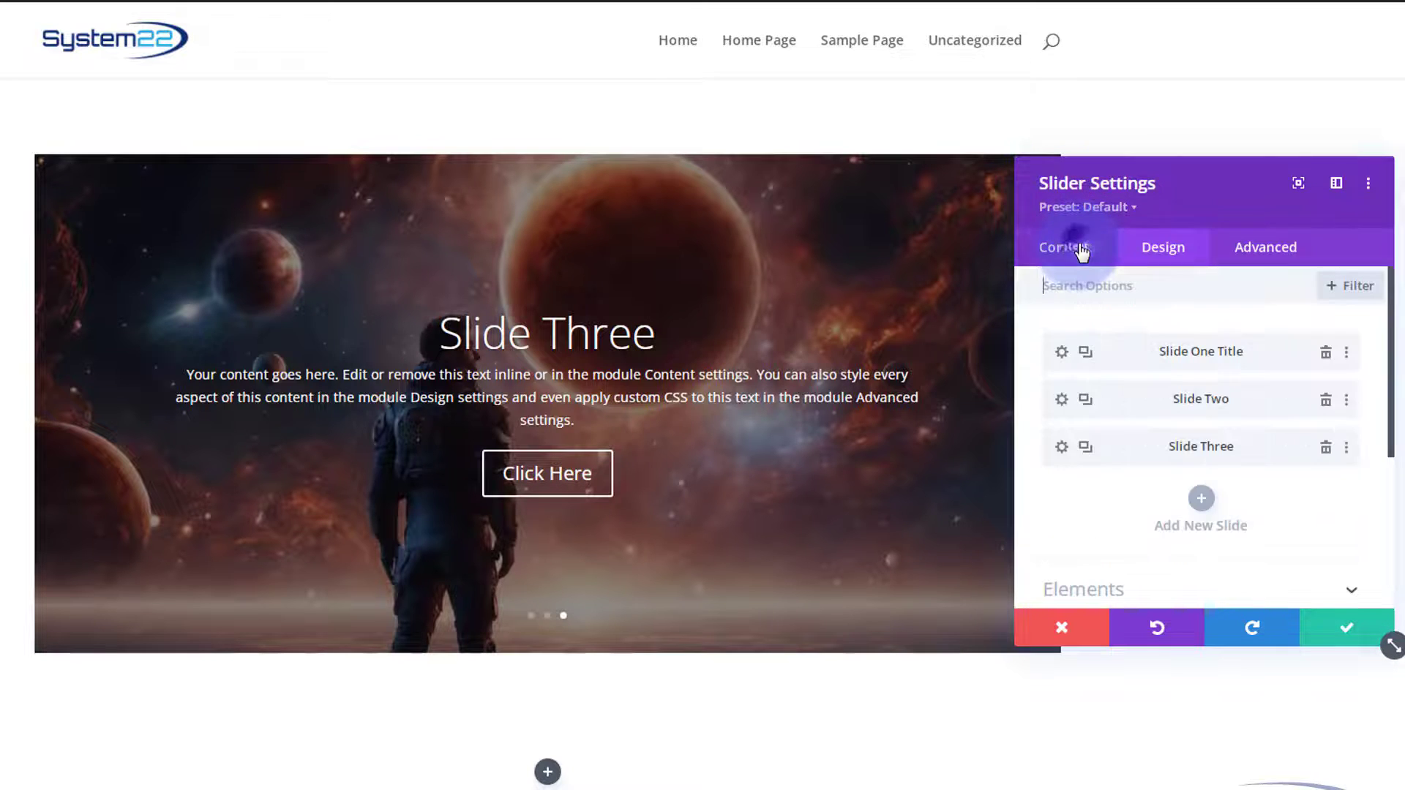
Step: Examine the design categories available for the first slide alone and return to the whole slider's settings
{"action": "left_click", "coordinate": [1062, 354]}
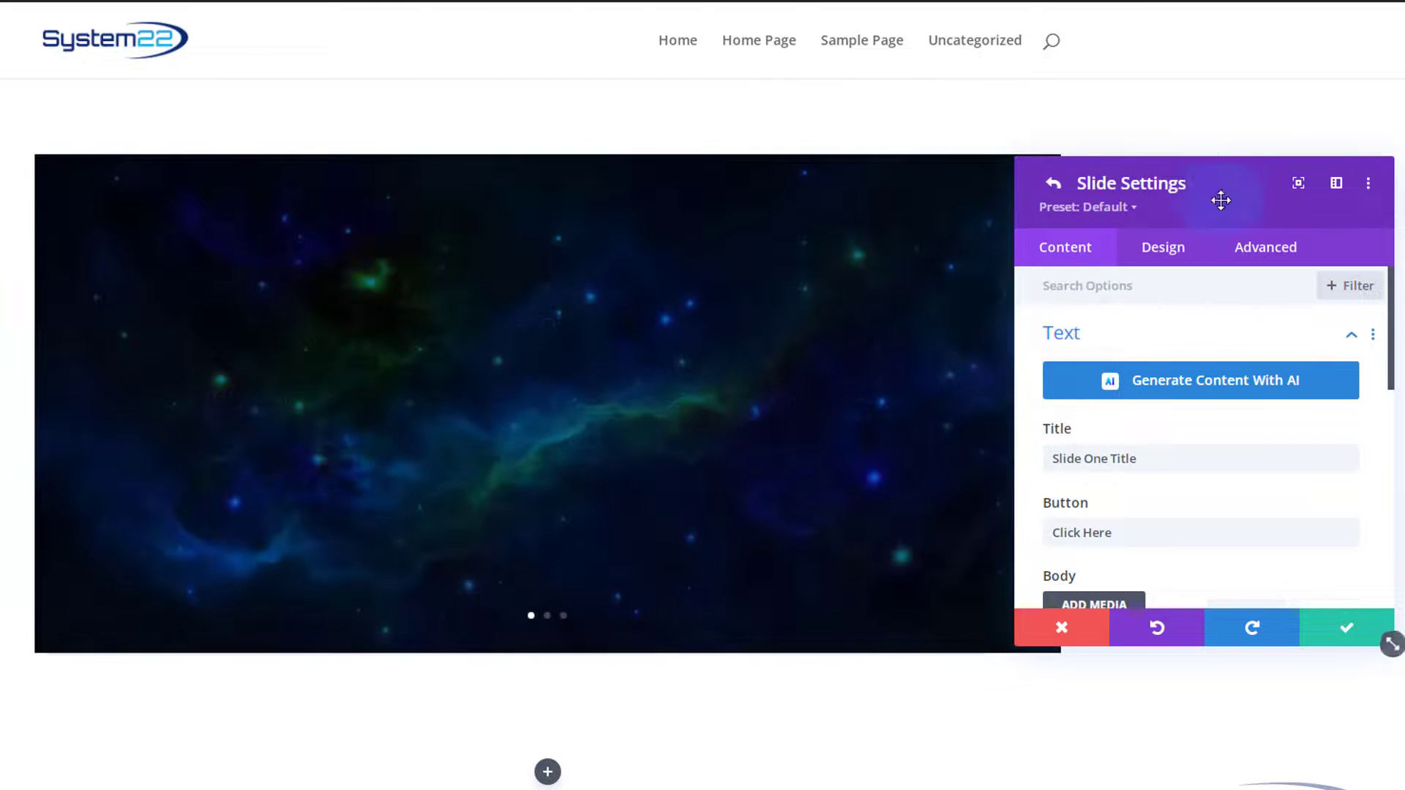
{"action": "left_click", "coordinate": [1178, 247]}
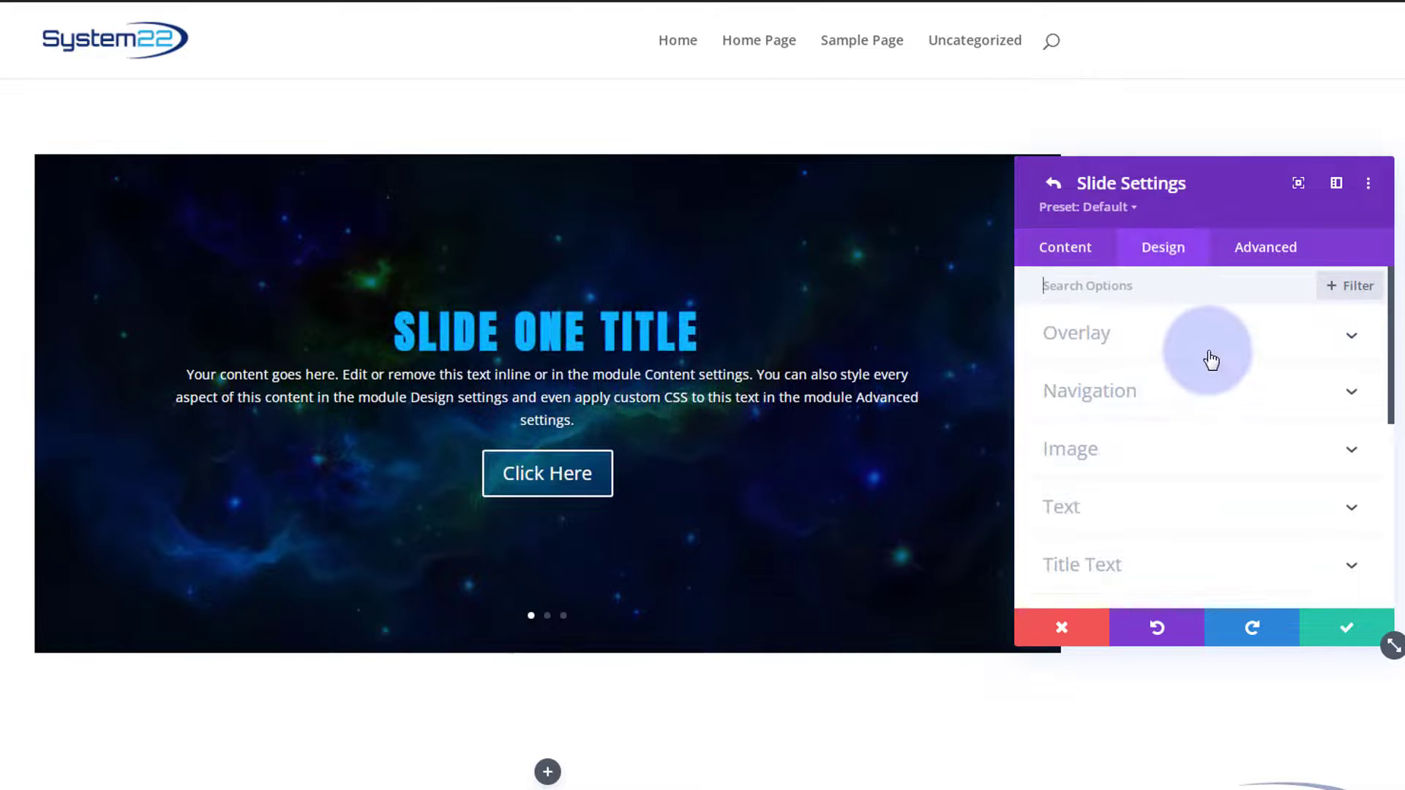
{"action": "scroll", "coordinate": [1208, 354], "scroll_direction": "down", "scroll_amount": 5}
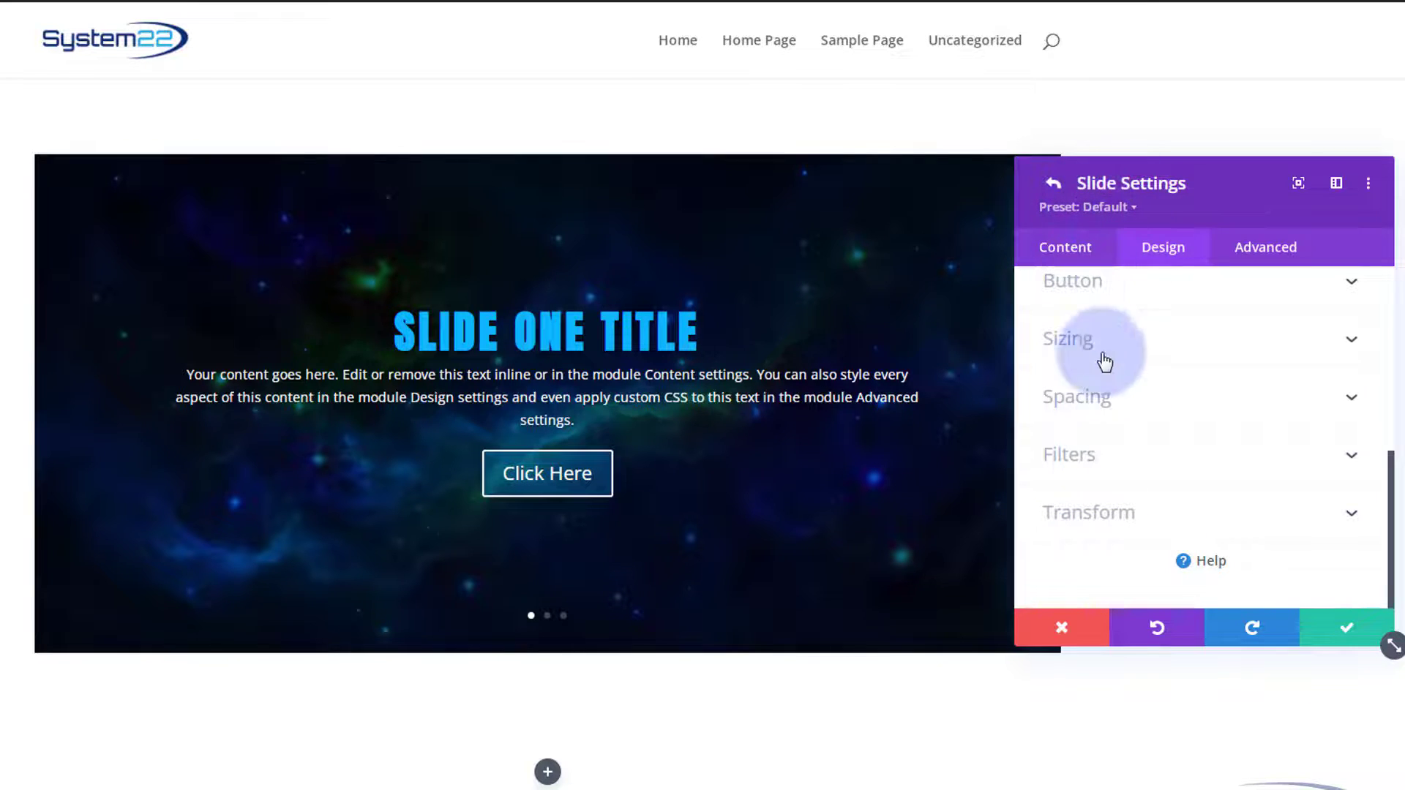
{"action": "left_click", "coordinate": [1354, 634]}
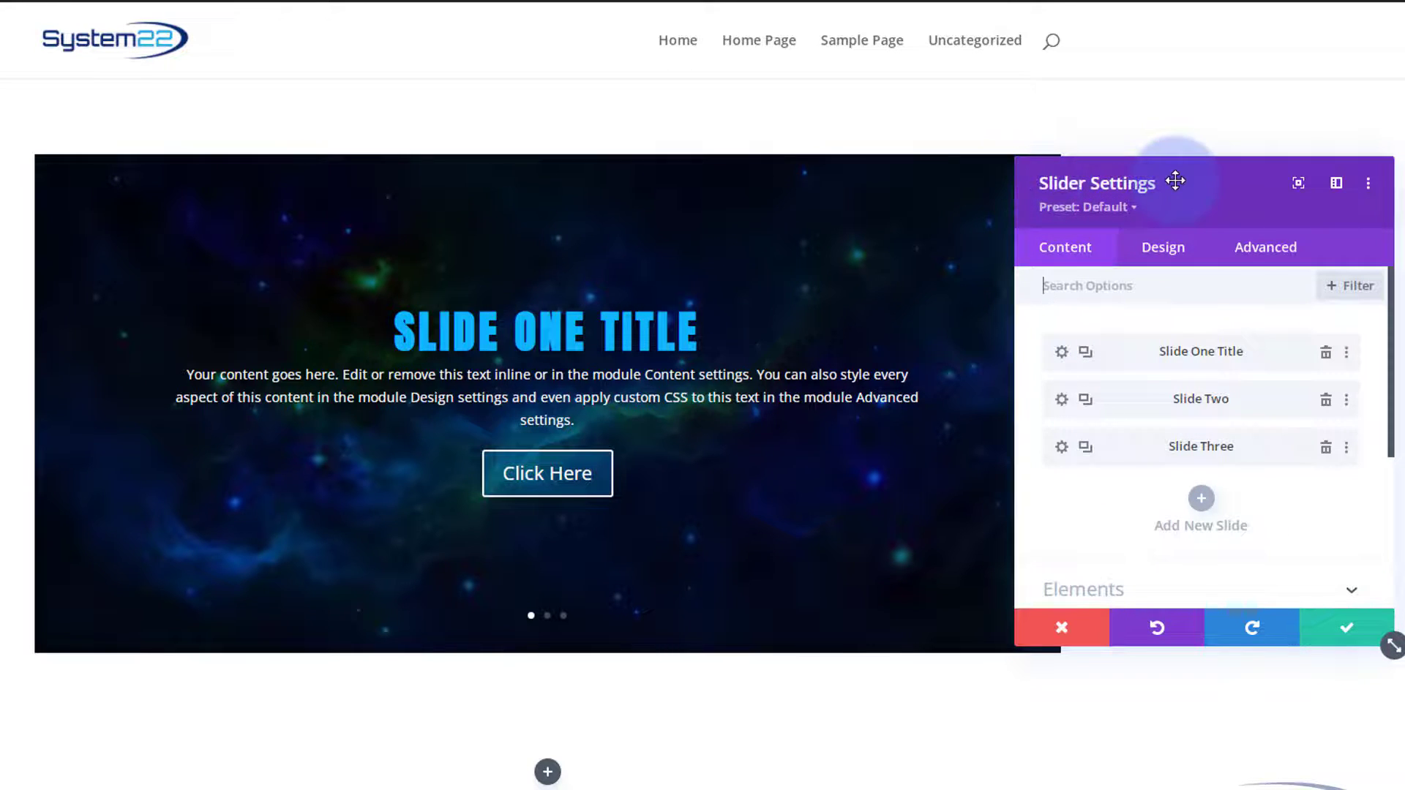
Step: Turn on automatic animation for the whole slider and set its automatic animation speed to 4000 ms
{"action": "left_click", "coordinate": [1163, 249]}
{"action": "scroll", "coordinate": [1167, 339], "scroll_direction": "down", "scroll_amount": 10}
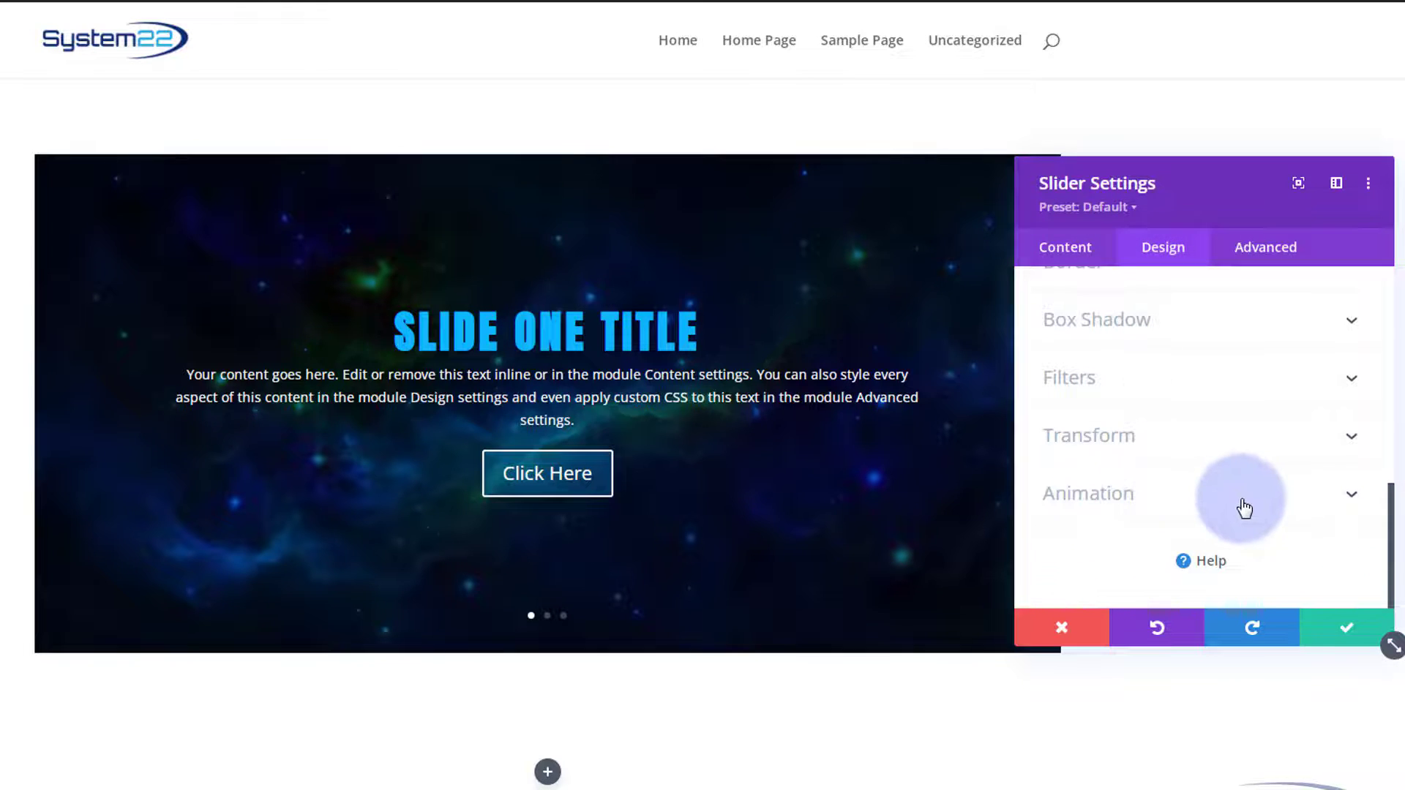
{"action": "left_click", "coordinate": [1166, 502]}
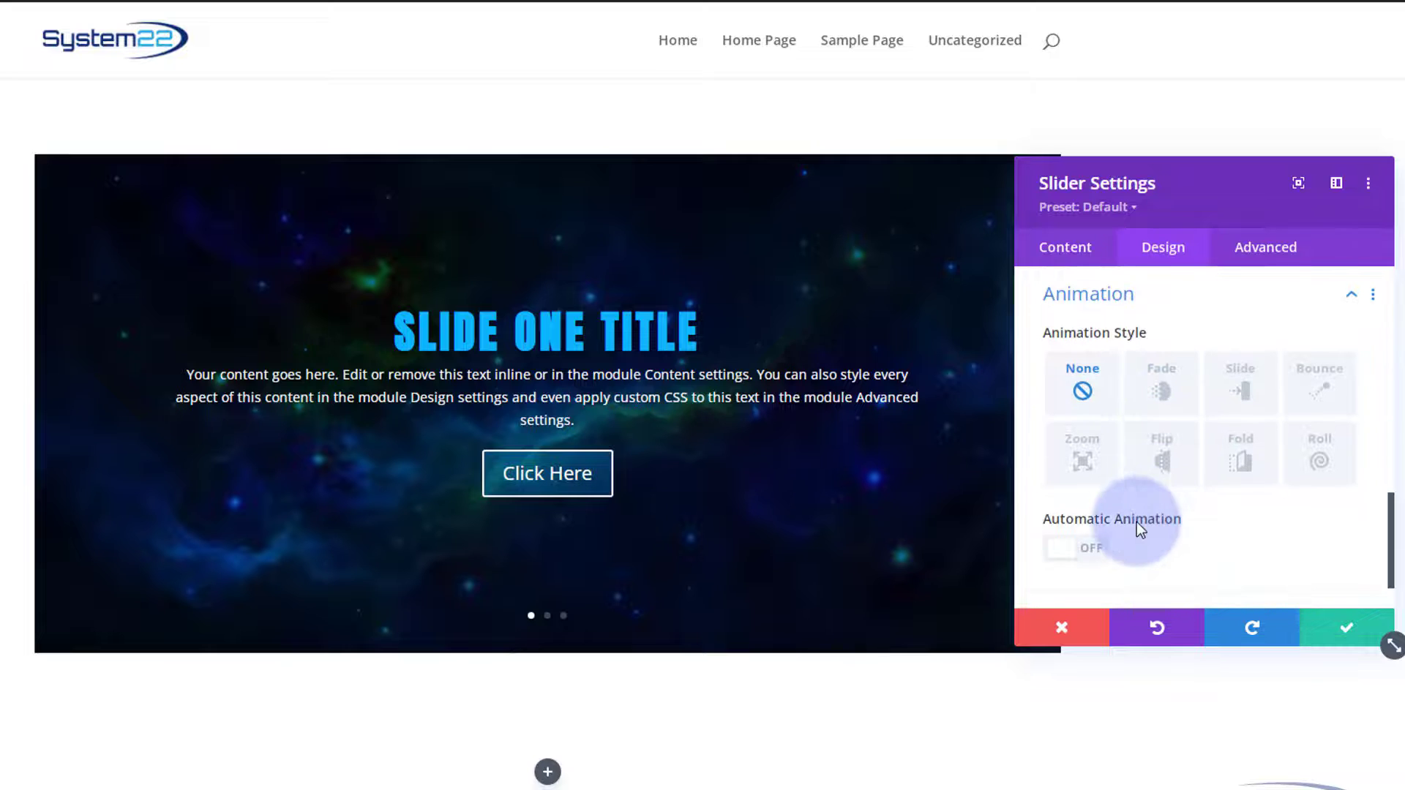
{"action": "left_click", "coordinate": [1085, 554]}
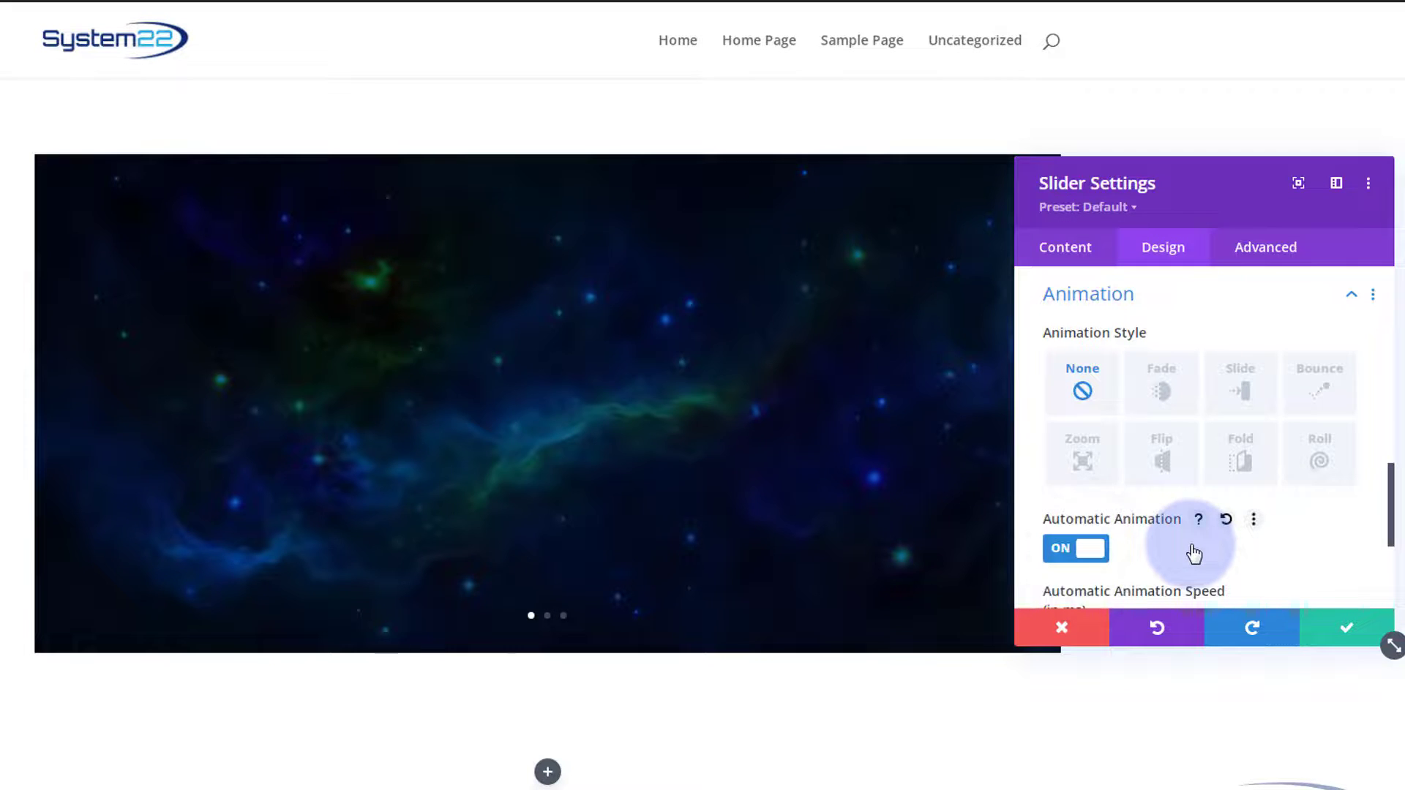
{"action": "scroll", "coordinate": [1192, 476], "scroll_direction": "down", "scroll_amount": 3}
{"action": "scroll", "coordinate": [1192, 476], "scroll_direction": "down", "scroll_amount": 1}
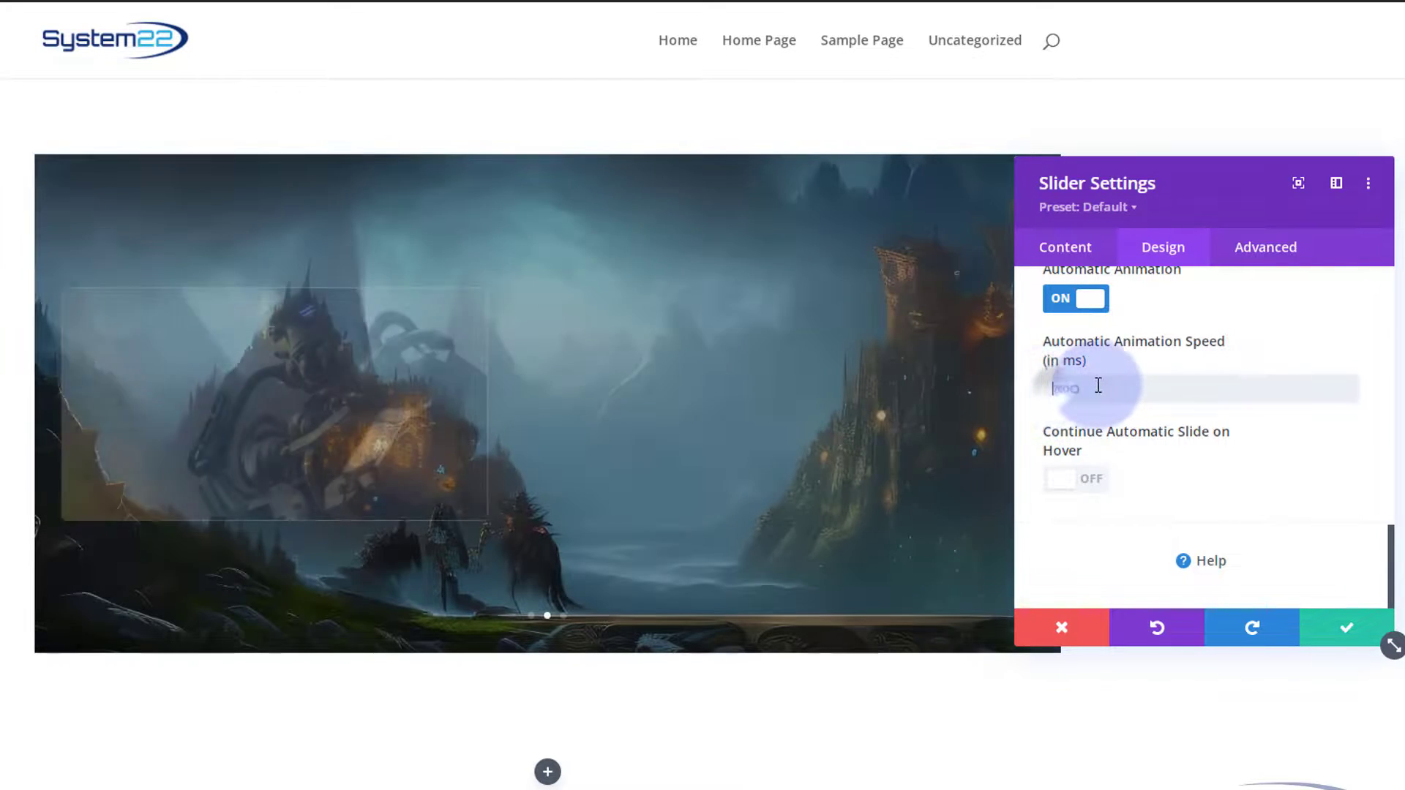
{"action": "left_click", "coordinate": [1104, 385]}
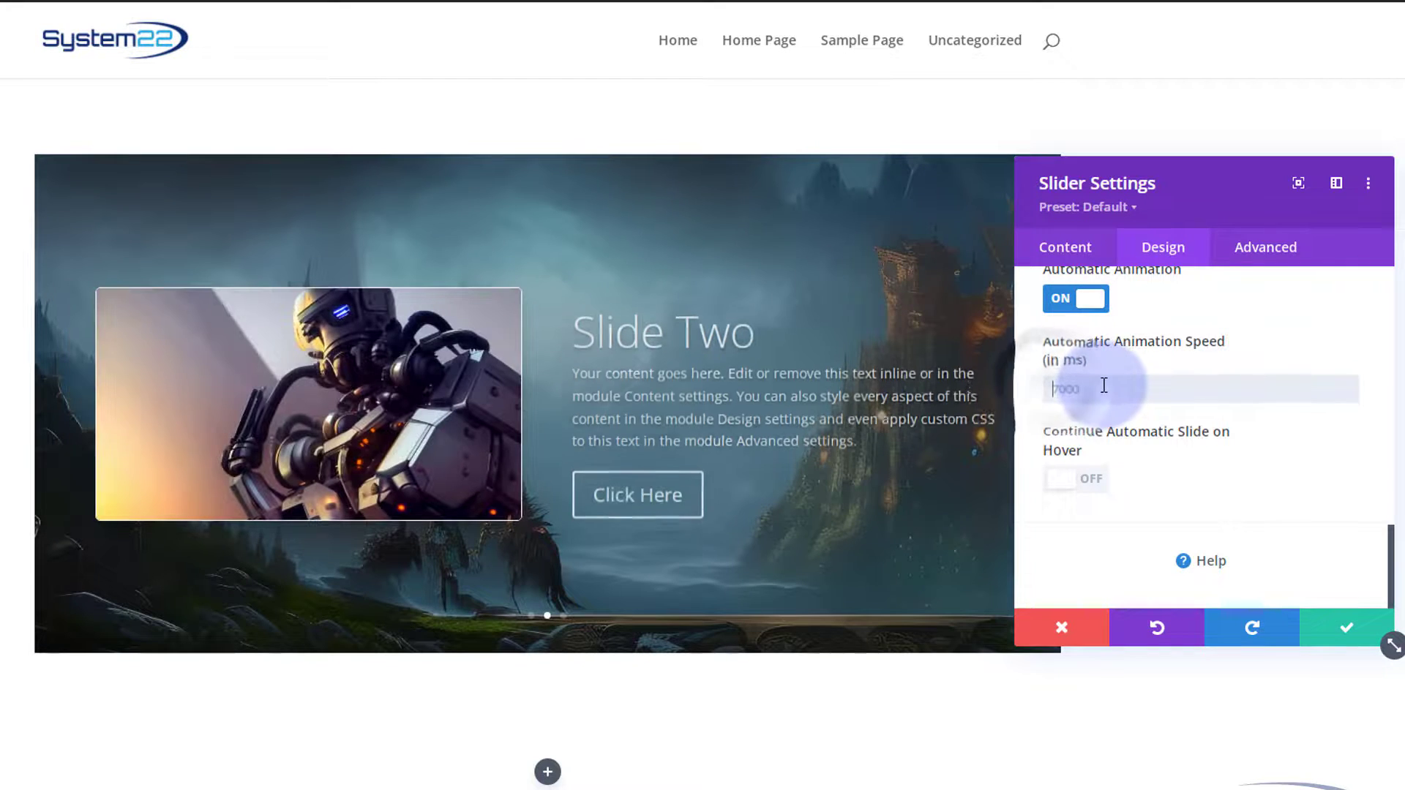
{"action": "type", "text": "4000"}
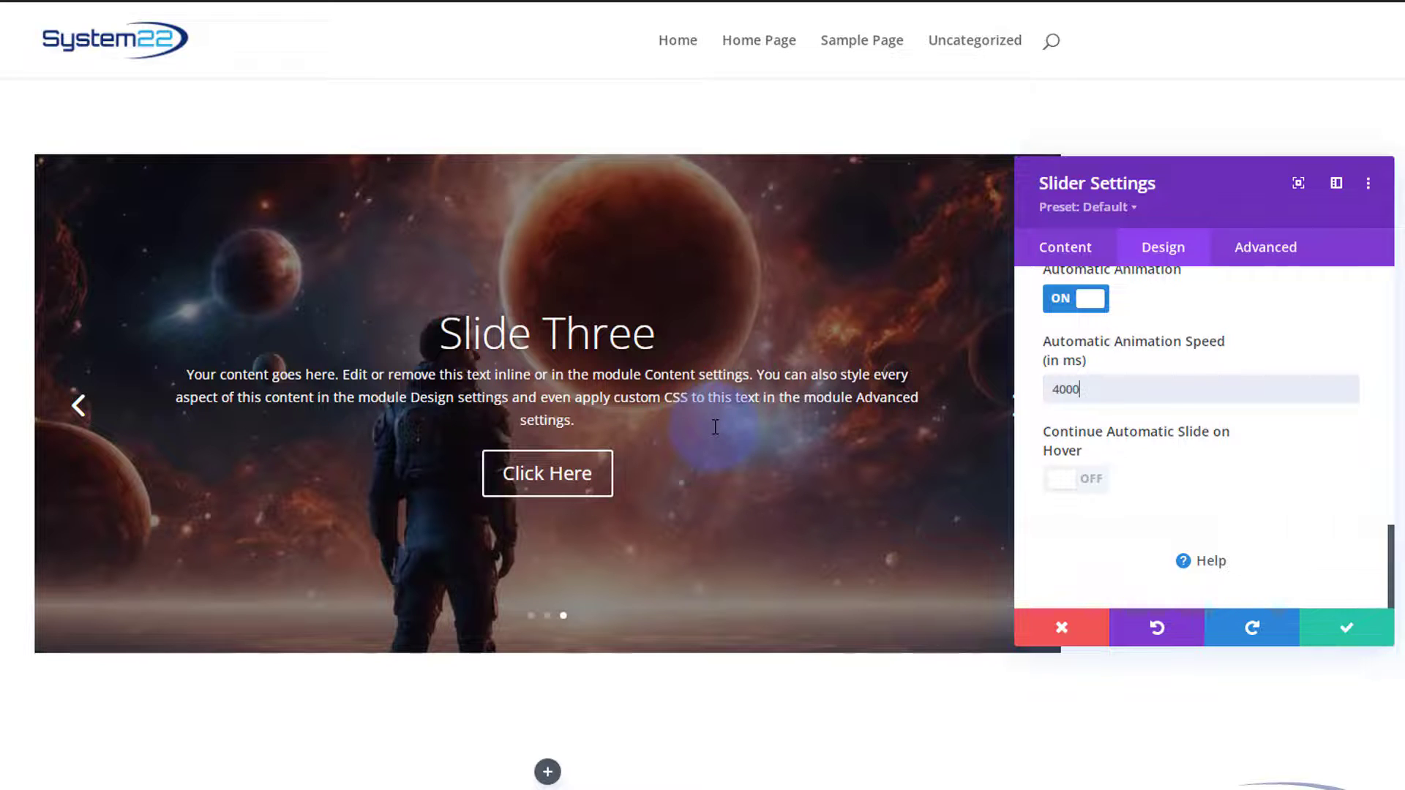
Step: Preview moving between the slides with the slider's previous arrow and its dot navigation
{"action": "left_click", "coordinate": [79, 406]}
{"action": "left_click", "coordinate": [79, 406]}
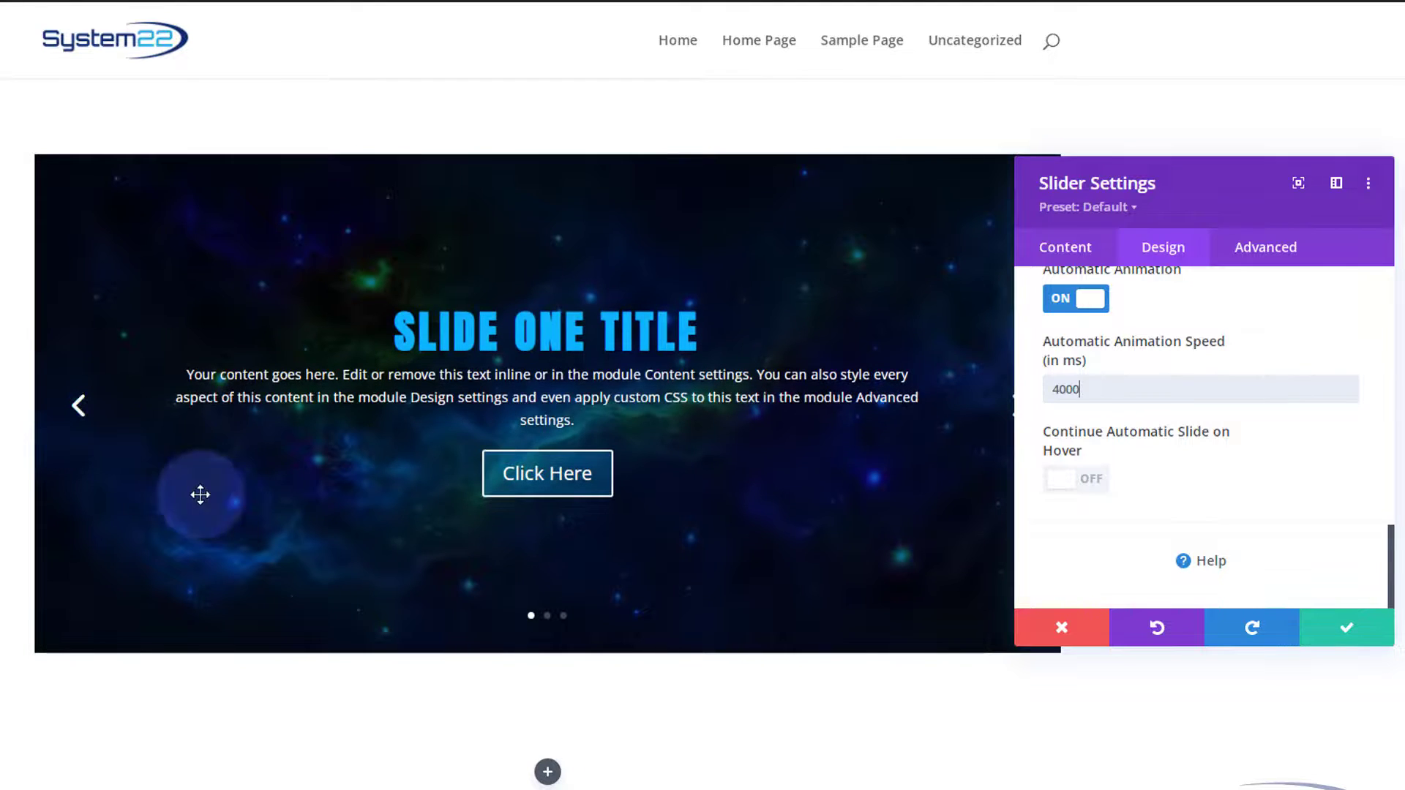
{"action": "left_click", "coordinate": [548, 616]}
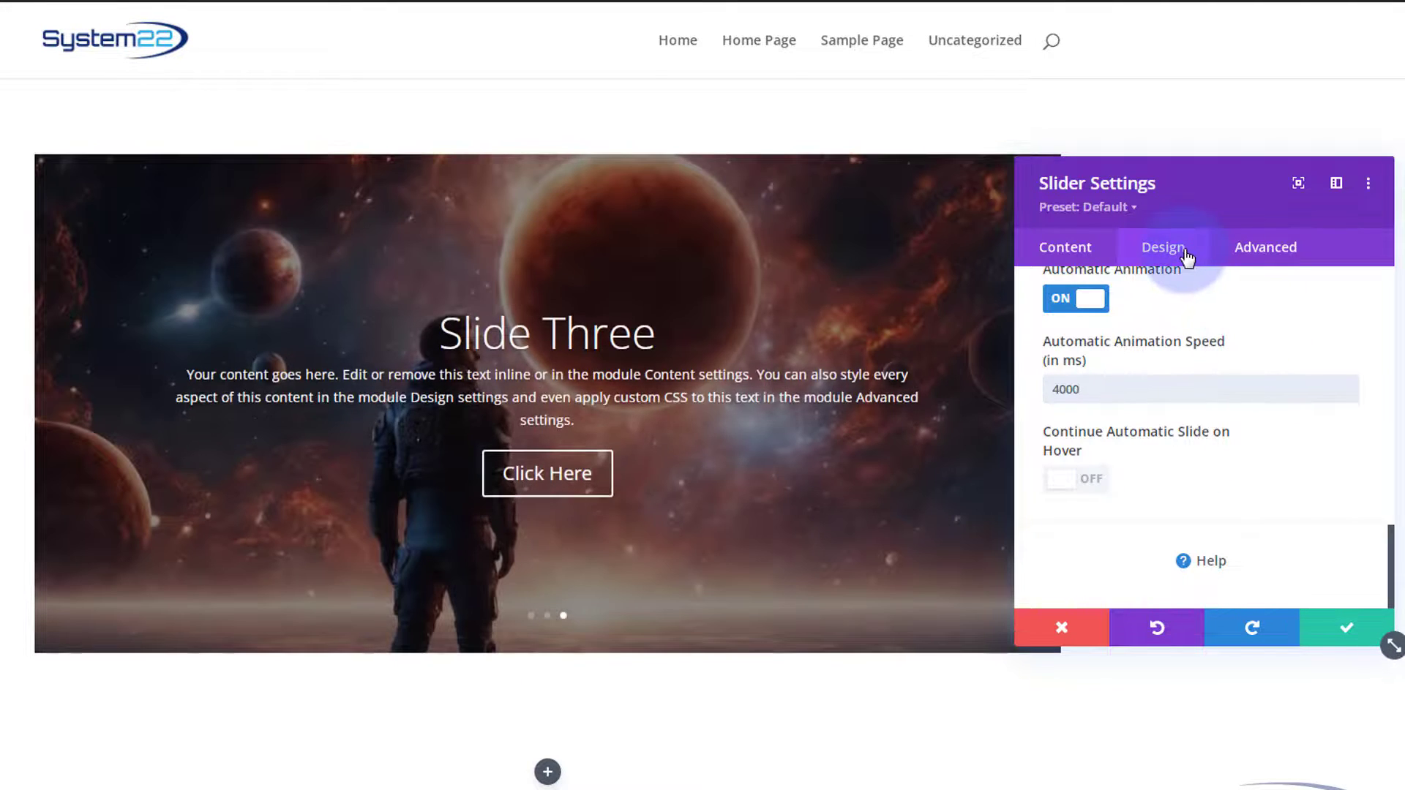
Step: Review the slider's arrow and dot navigation color options and save the slider settings
{"action": "scroll", "coordinate": [1203, 437], "scroll_direction": "up", "scroll_amount": 3}
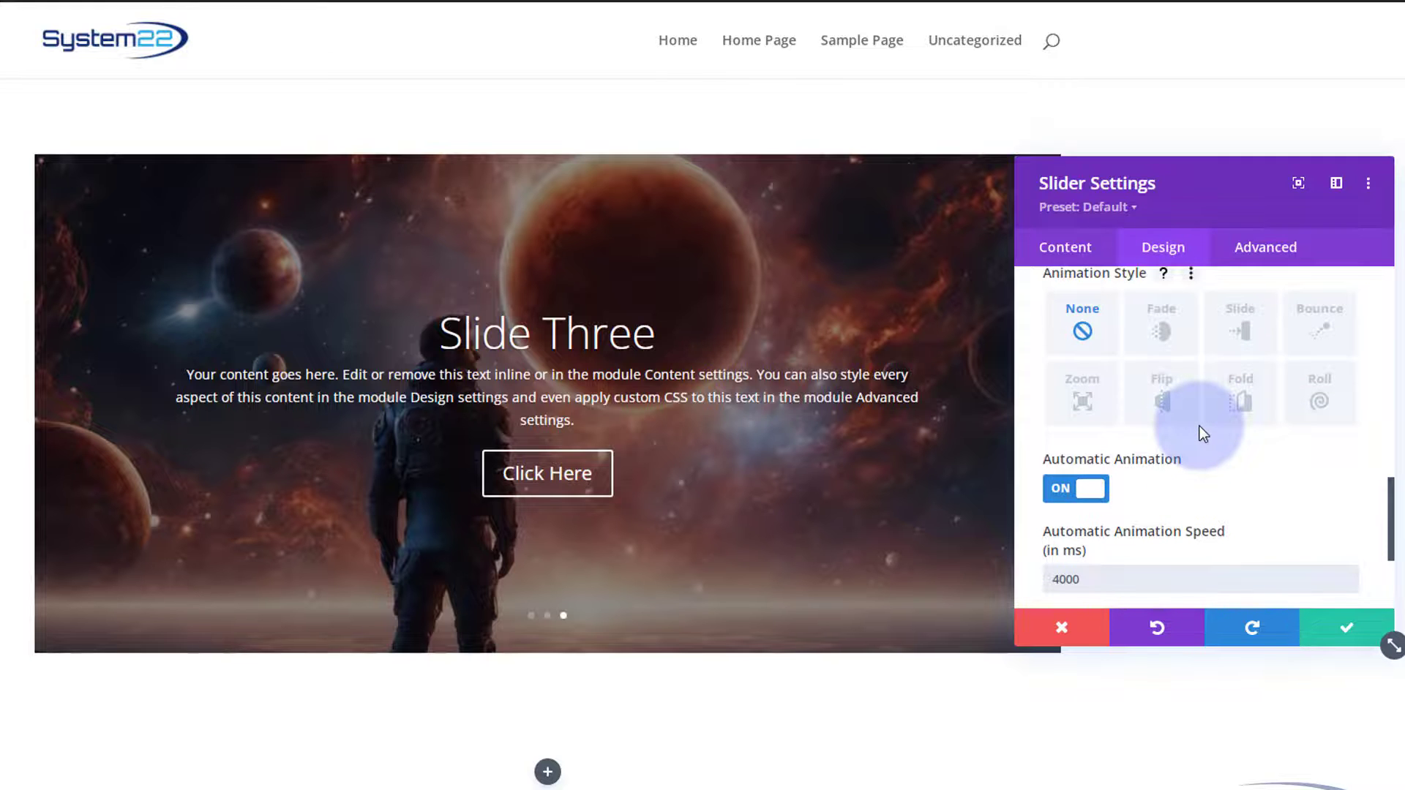
{"action": "scroll", "coordinate": [1200, 432], "scroll_direction": "up", "scroll_amount": 4}
{"action": "scroll", "coordinate": [1202, 433], "scroll_direction": "up", "scroll_amount": 3}
{"action": "scroll", "coordinate": [1202, 436], "scroll_direction": "up", "scroll_amount": 5}
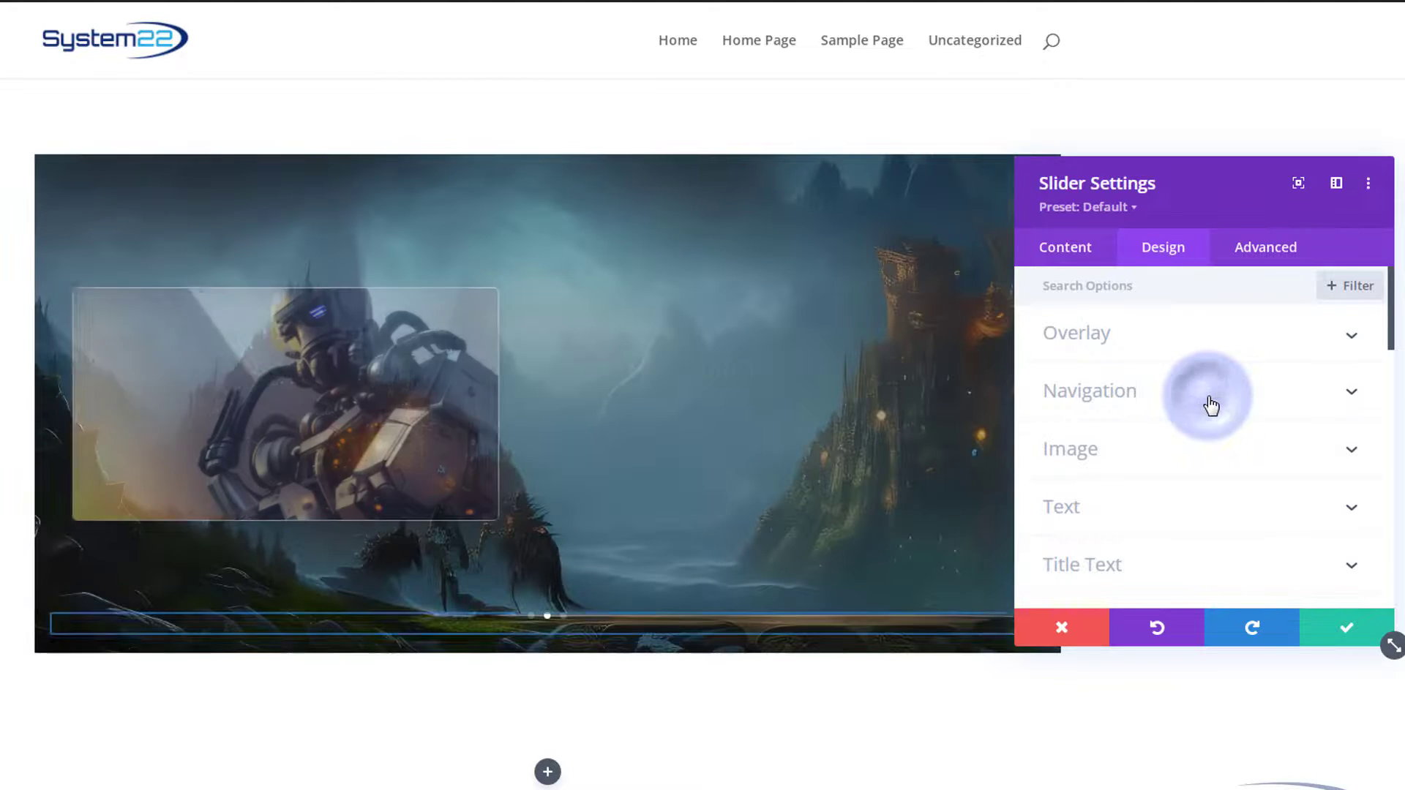
{"action": "left_click", "coordinate": [1206, 397]}
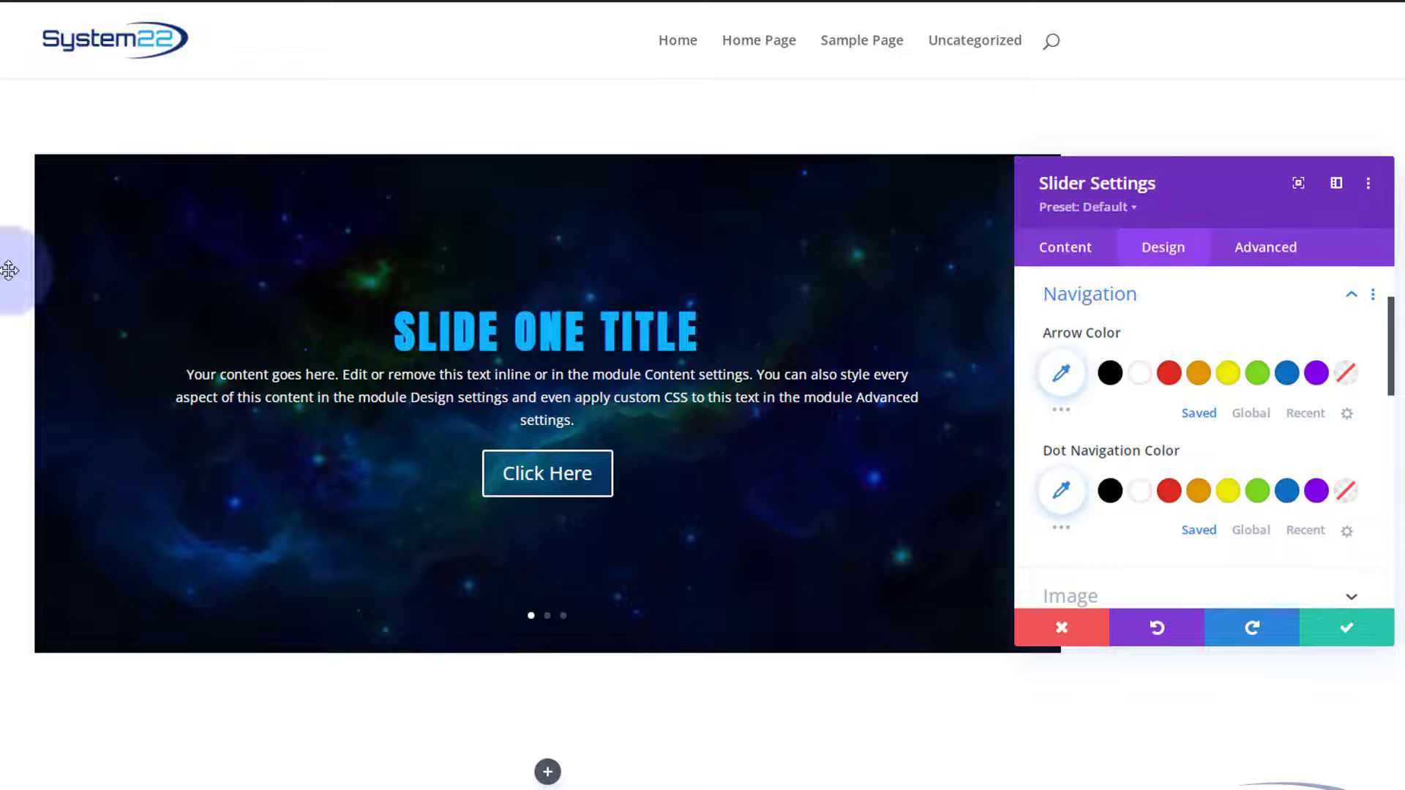
{"action": "left_click", "coordinate": [1347, 631]}
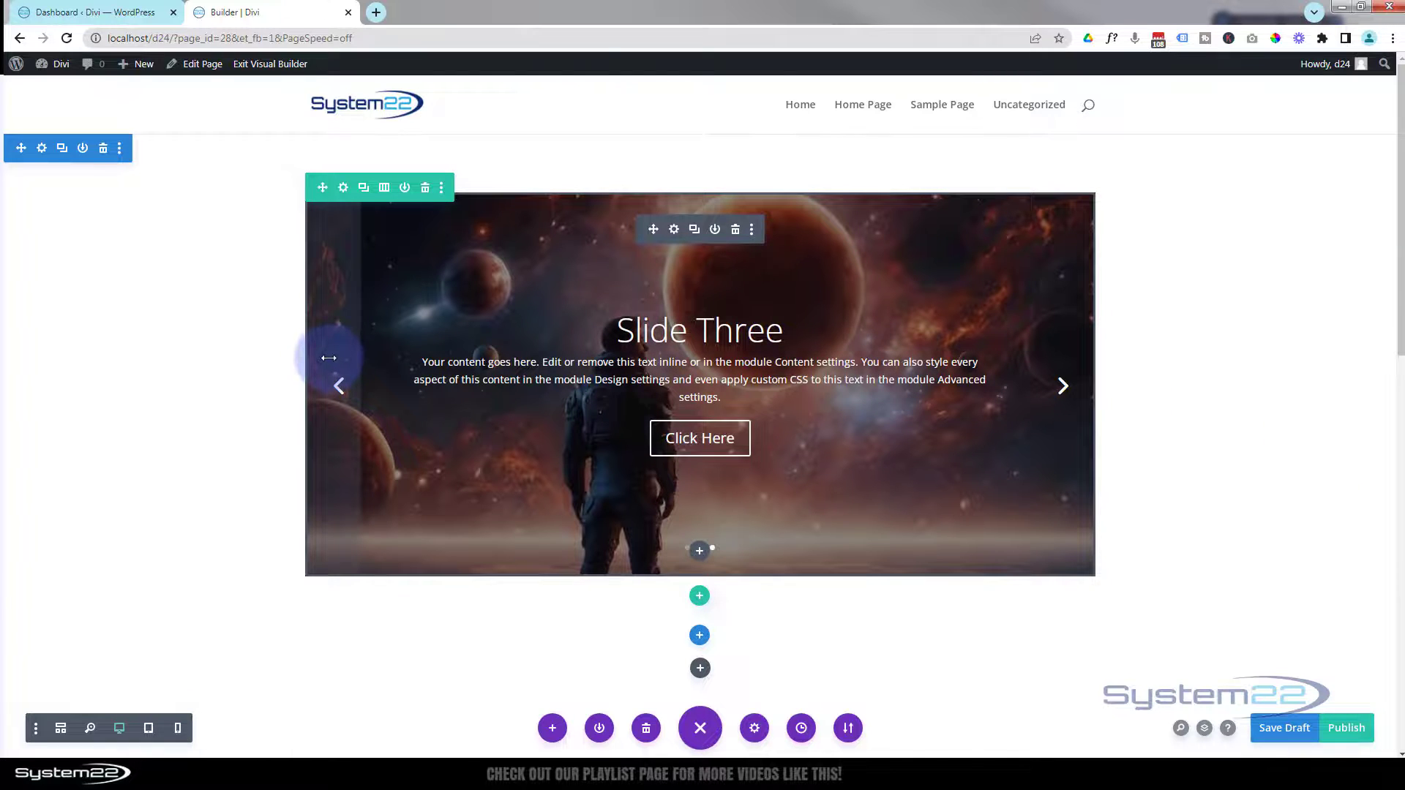
Step: Set both the width and the maximum width of the row containing the slider to 100%
{"action": "left_click", "coordinate": [344, 189]}
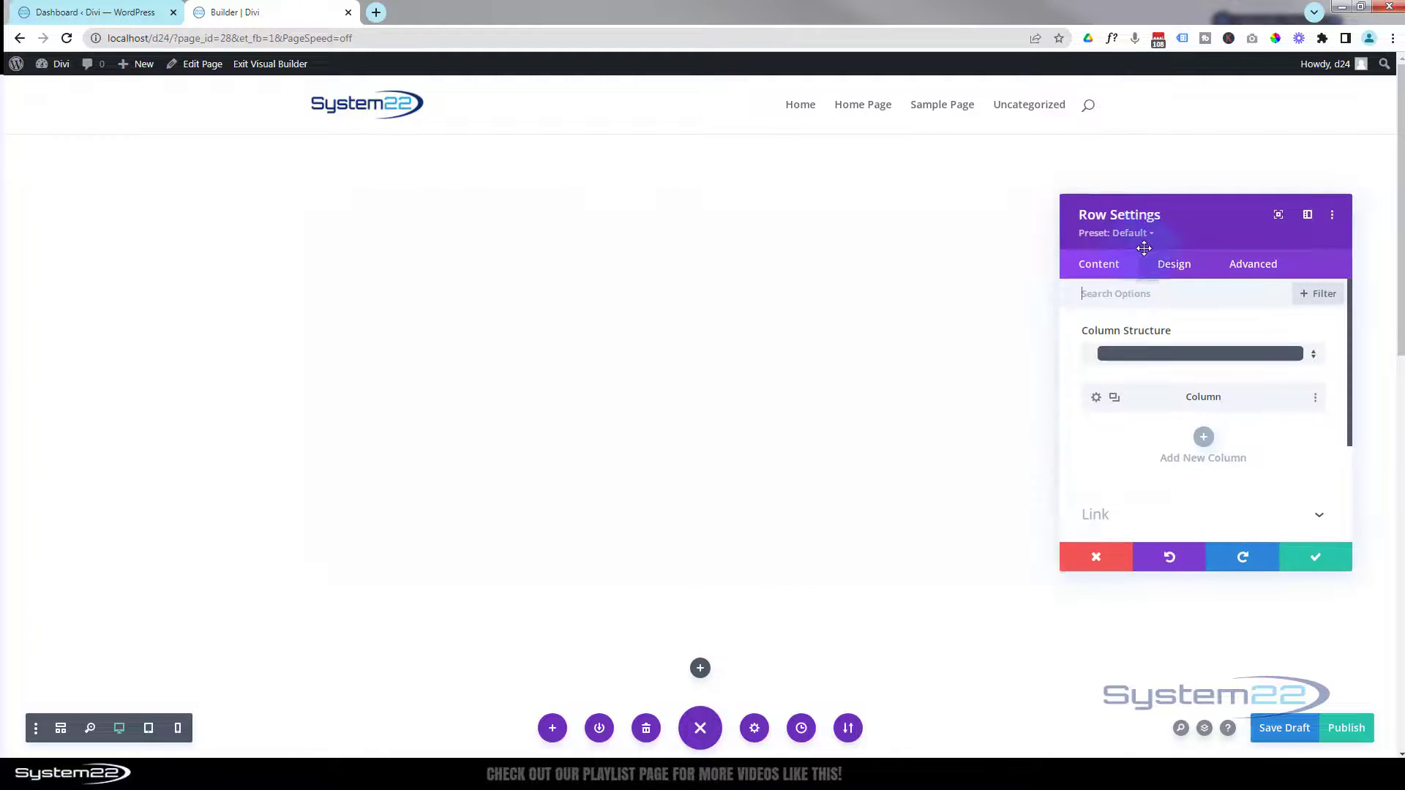
{"action": "left_click", "coordinate": [1170, 265]}
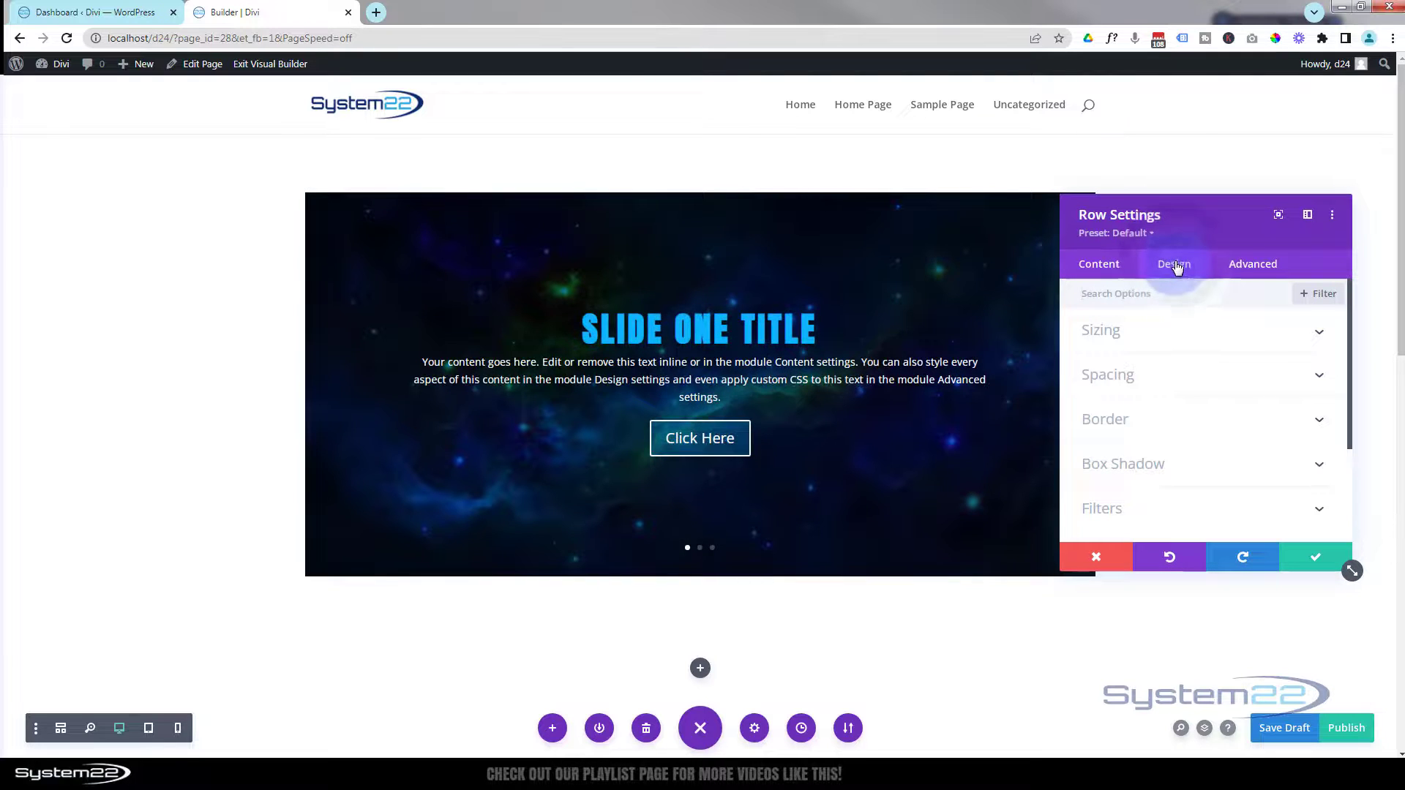
{"action": "left_click", "coordinate": [1175, 335]}
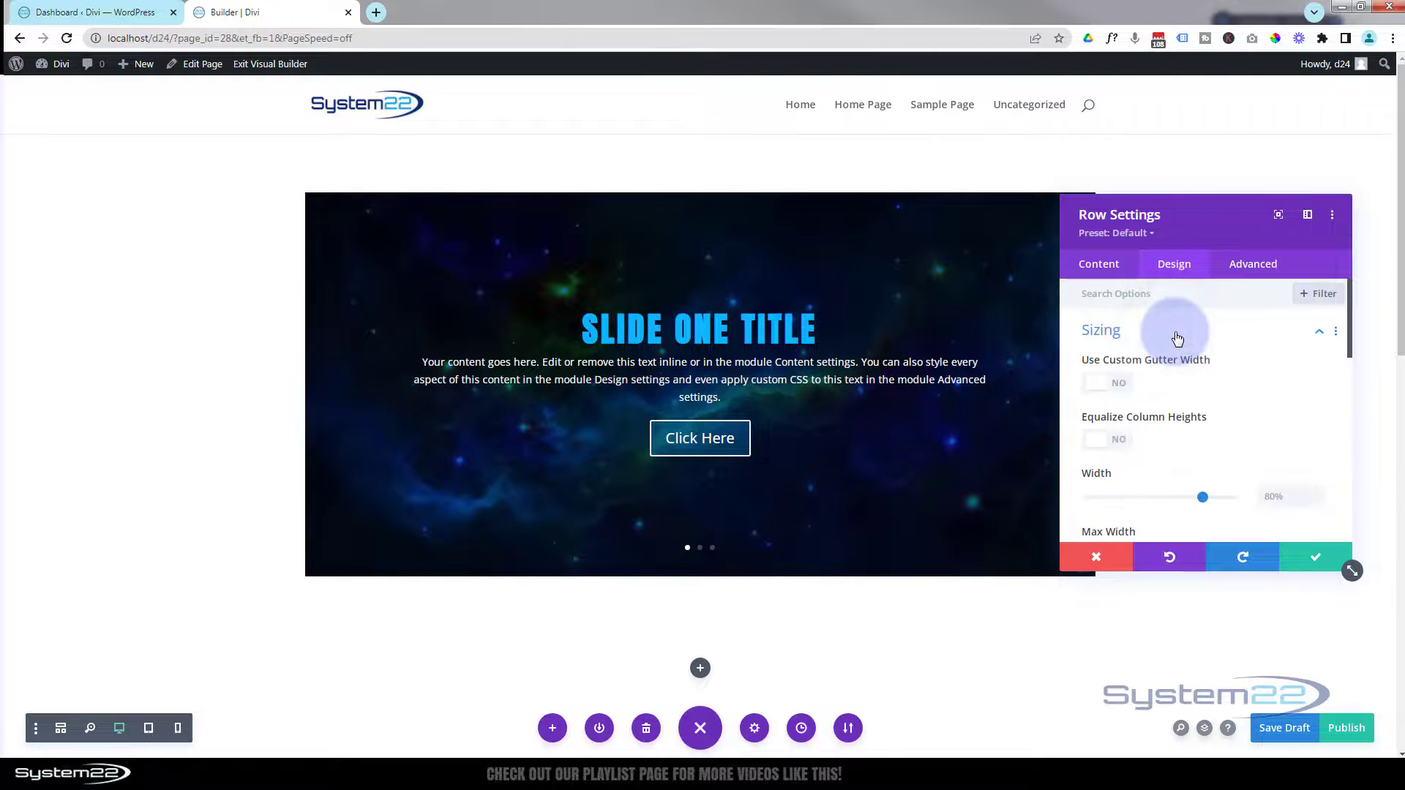
{"action": "scroll", "coordinate": [1164, 344], "scroll_direction": "down", "scroll_amount": 3}
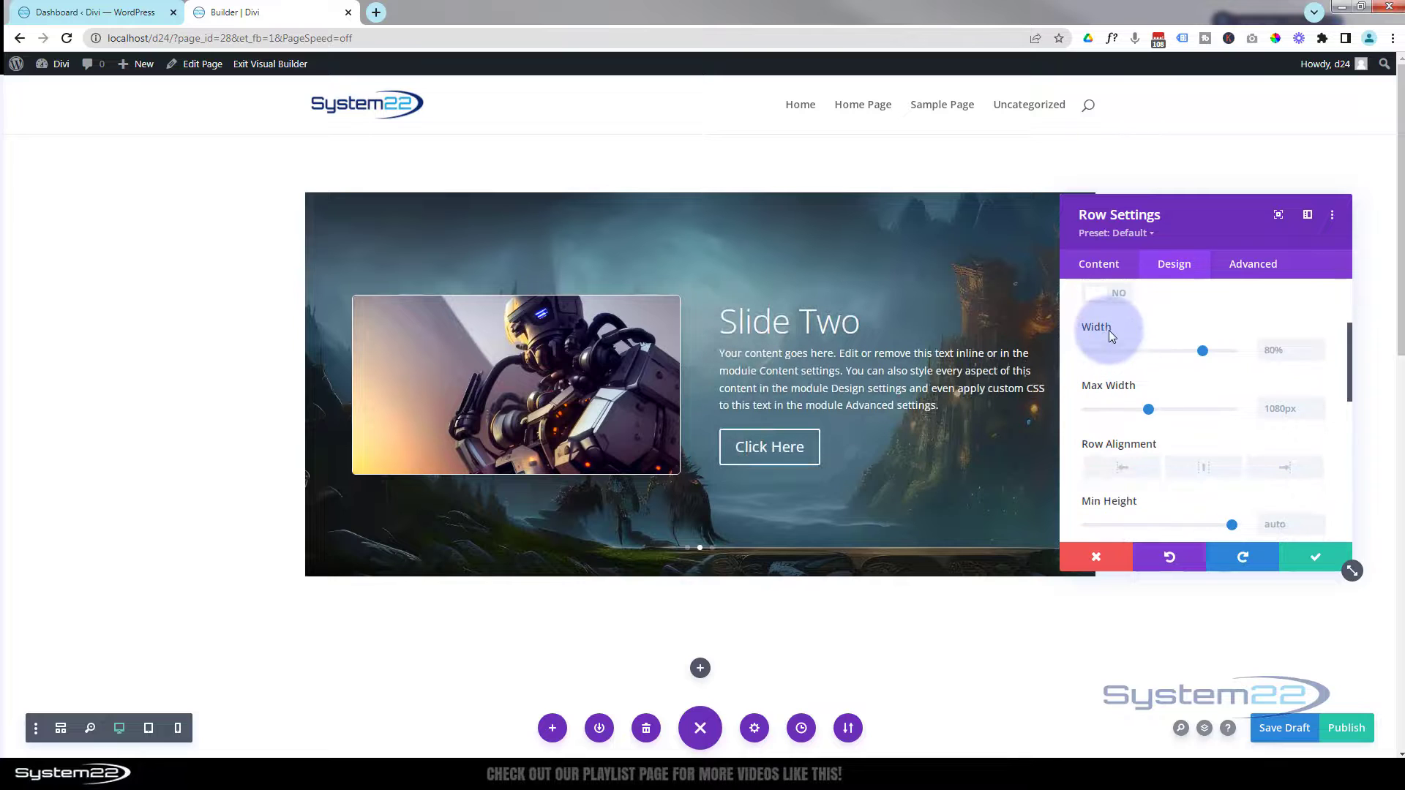
{"action": "left_click_drag", "start_coordinate": [1204, 354], "coordinate": [1262, 350]}
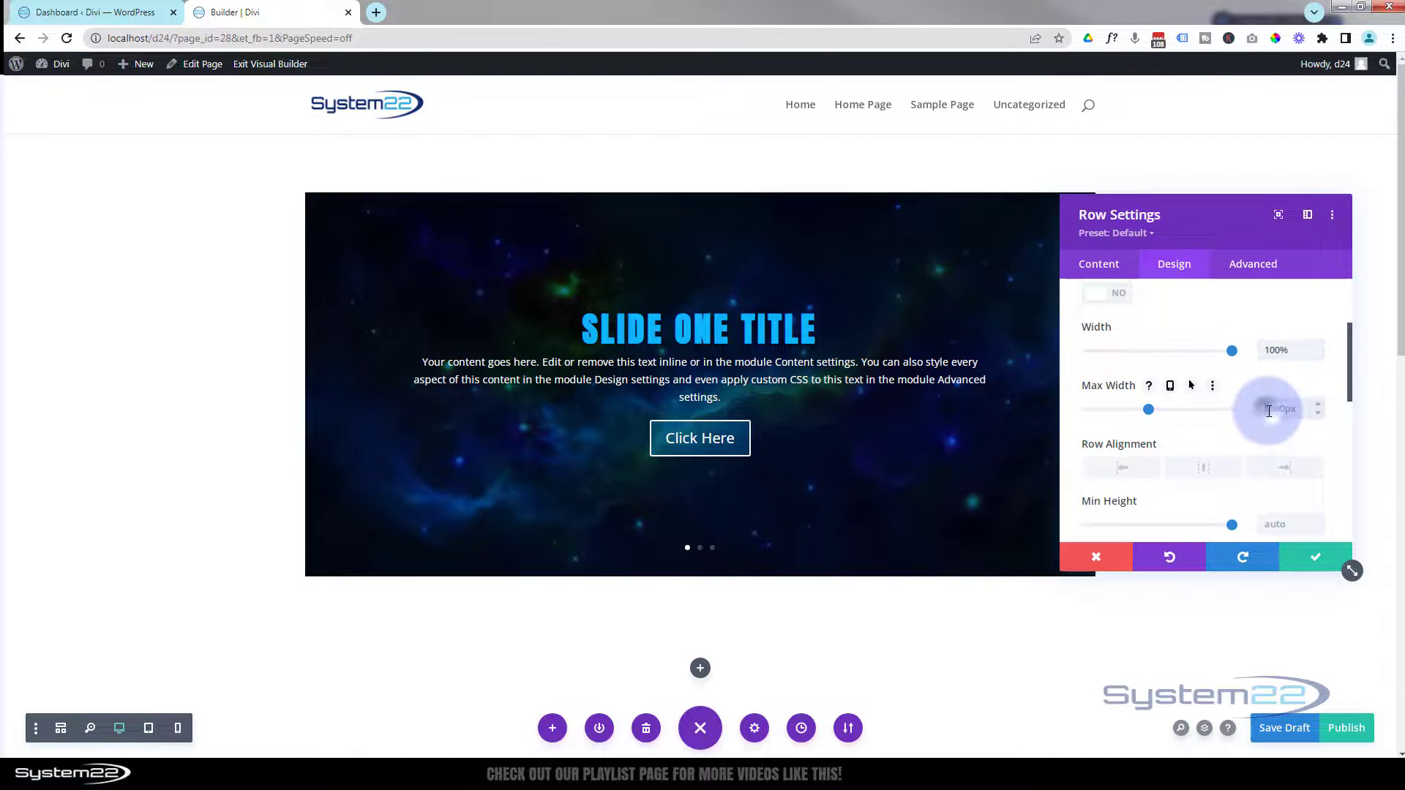
{"action": "type", "text": "100%"}
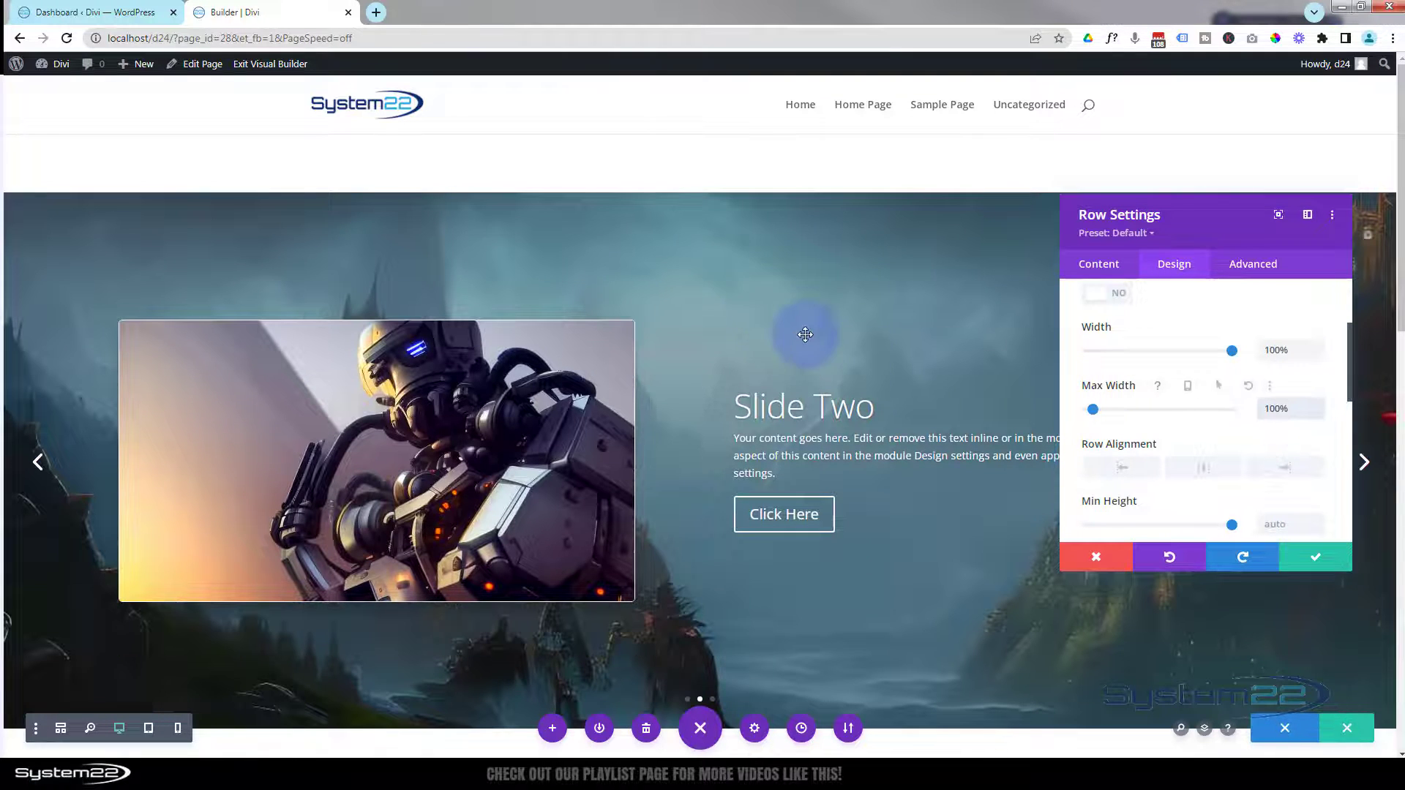
{"action": "scroll", "coordinate": [809, 325], "scroll_direction": "down", "scroll_amount": 3}
{"action": "scroll", "coordinate": [849, 514], "scroll_direction": "up", "scroll_amount": 1}
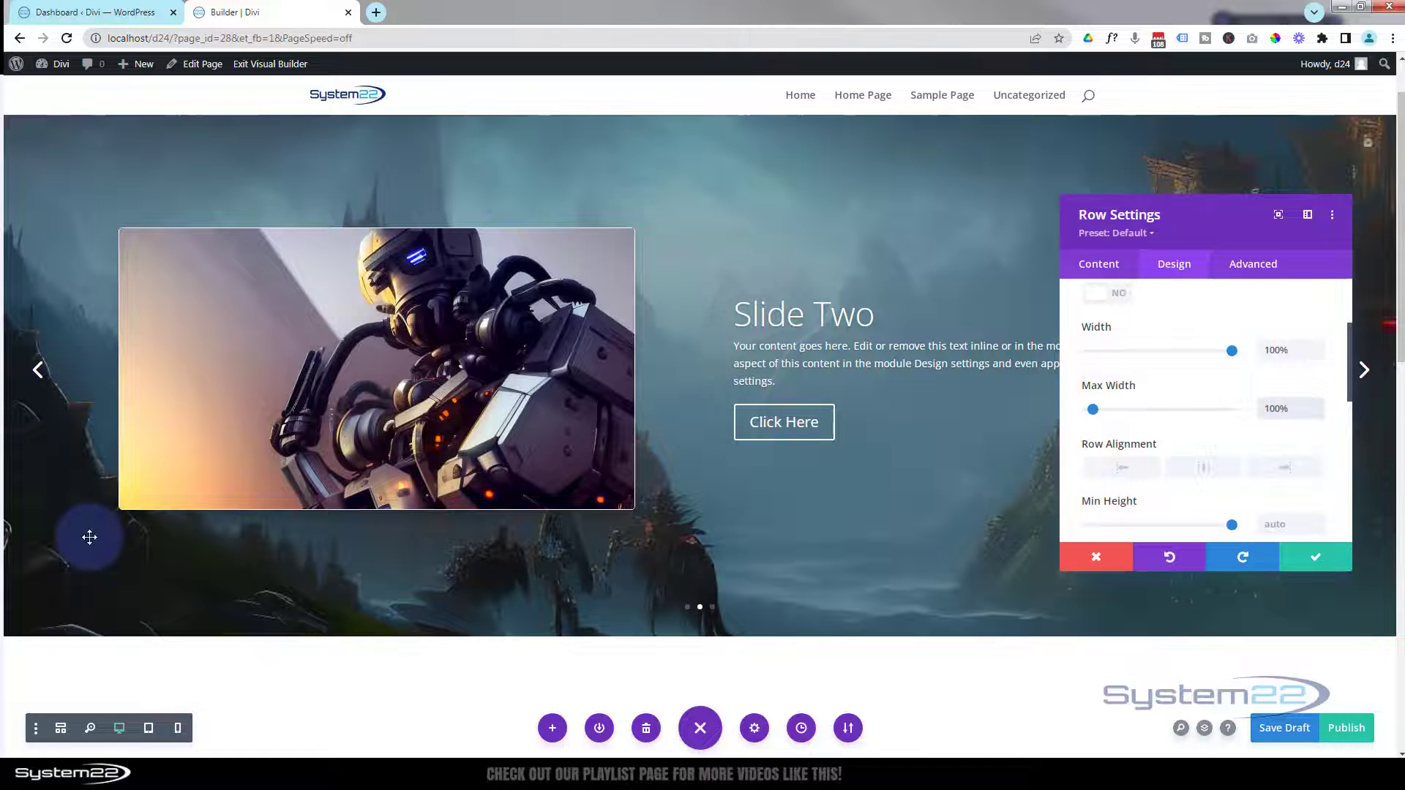
{"action": "scroll", "coordinate": [89, 538], "scroll_direction": "up", "scroll_amount": 1}
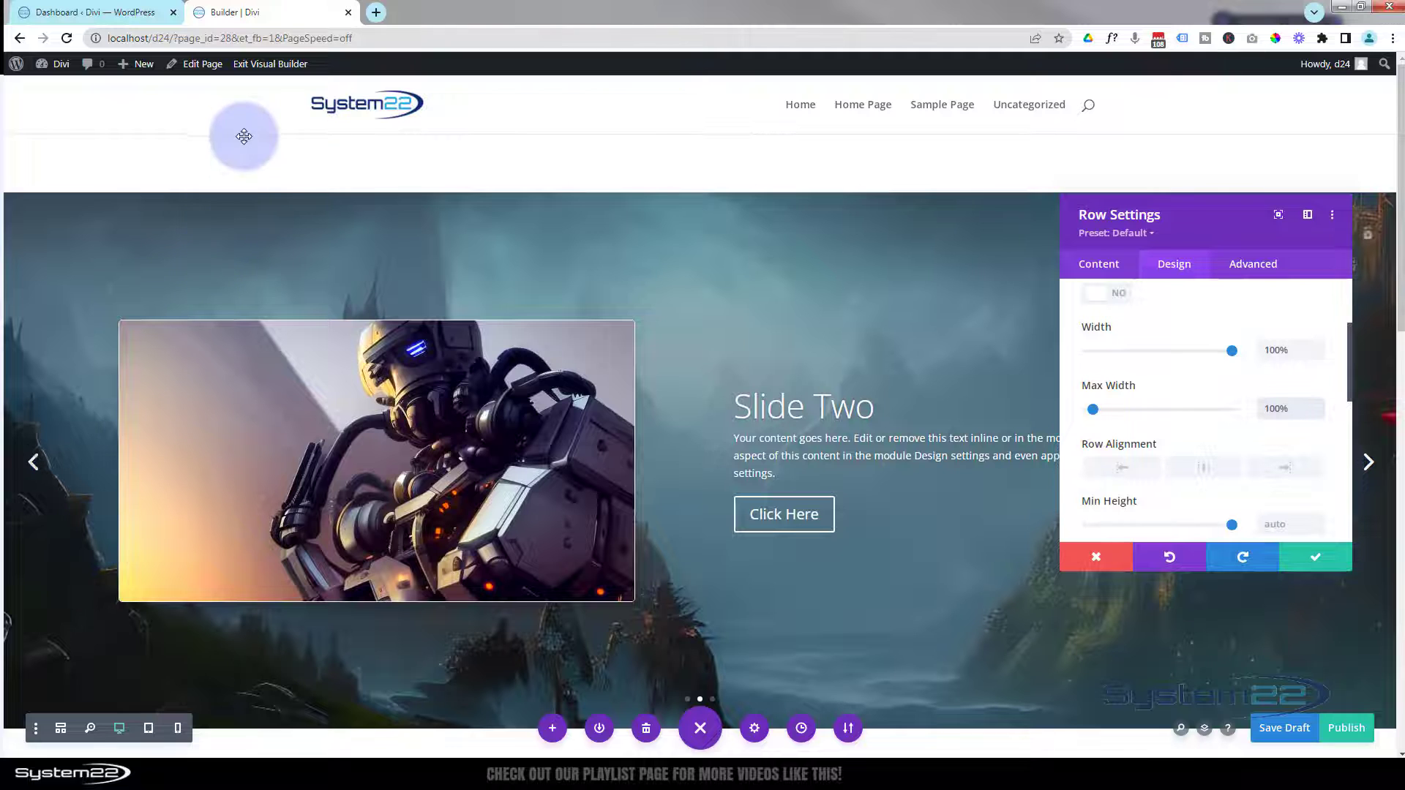
{"action": "scroll", "coordinate": [229, 226], "scroll_direction": "down", "scroll_amount": 4}
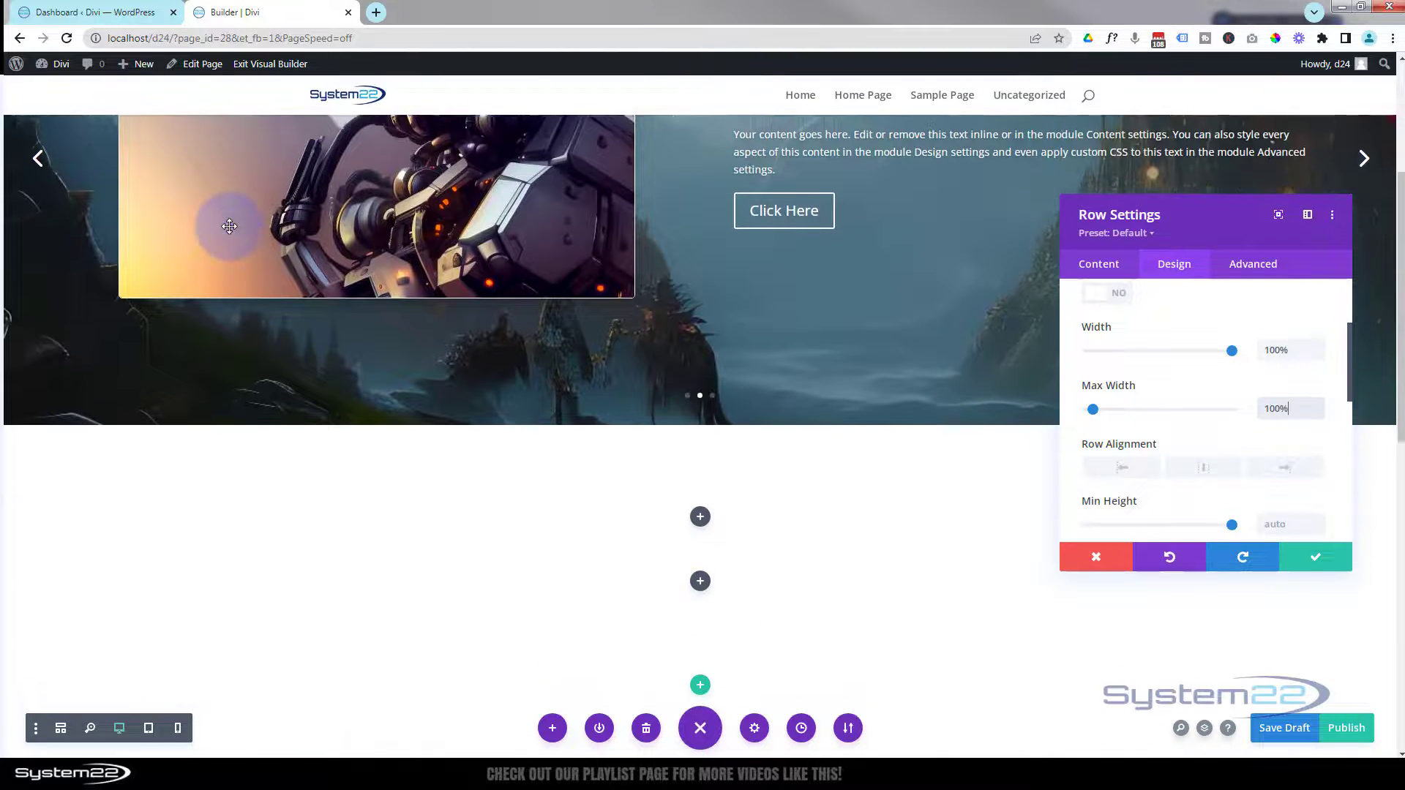
{"action": "scroll", "coordinate": [229, 225], "scroll_direction": "up", "scroll_amount": 2}
{"action": "scroll", "coordinate": [229, 225], "scroll_direction": "up", "scroll_amount": 2}
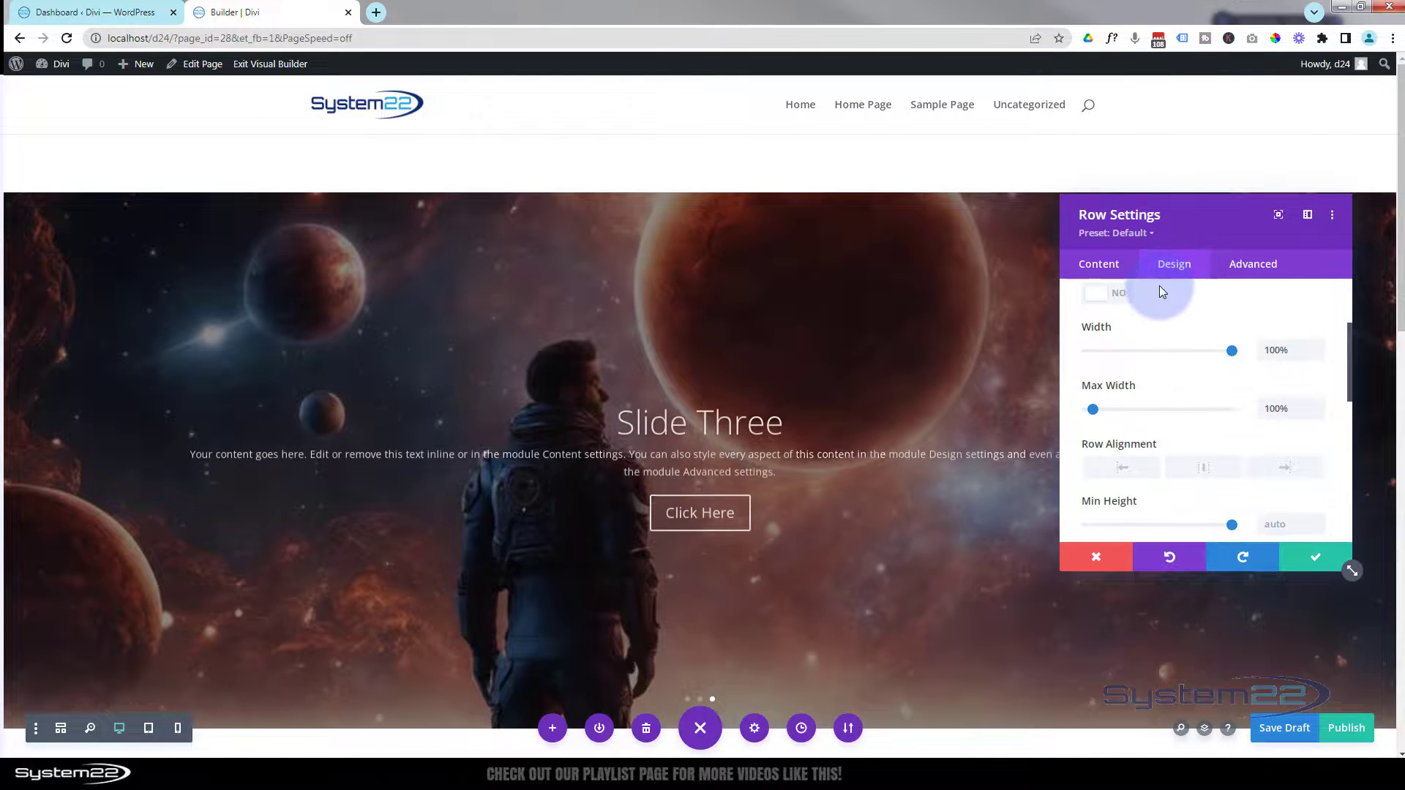
Step: Set the slider row's top and bottom padding to 0px as linked values and save the row settings
{"action": "scroll", "coordinate": [1171, 337], "scroll_direction": "up", "scroll_amount": 2}
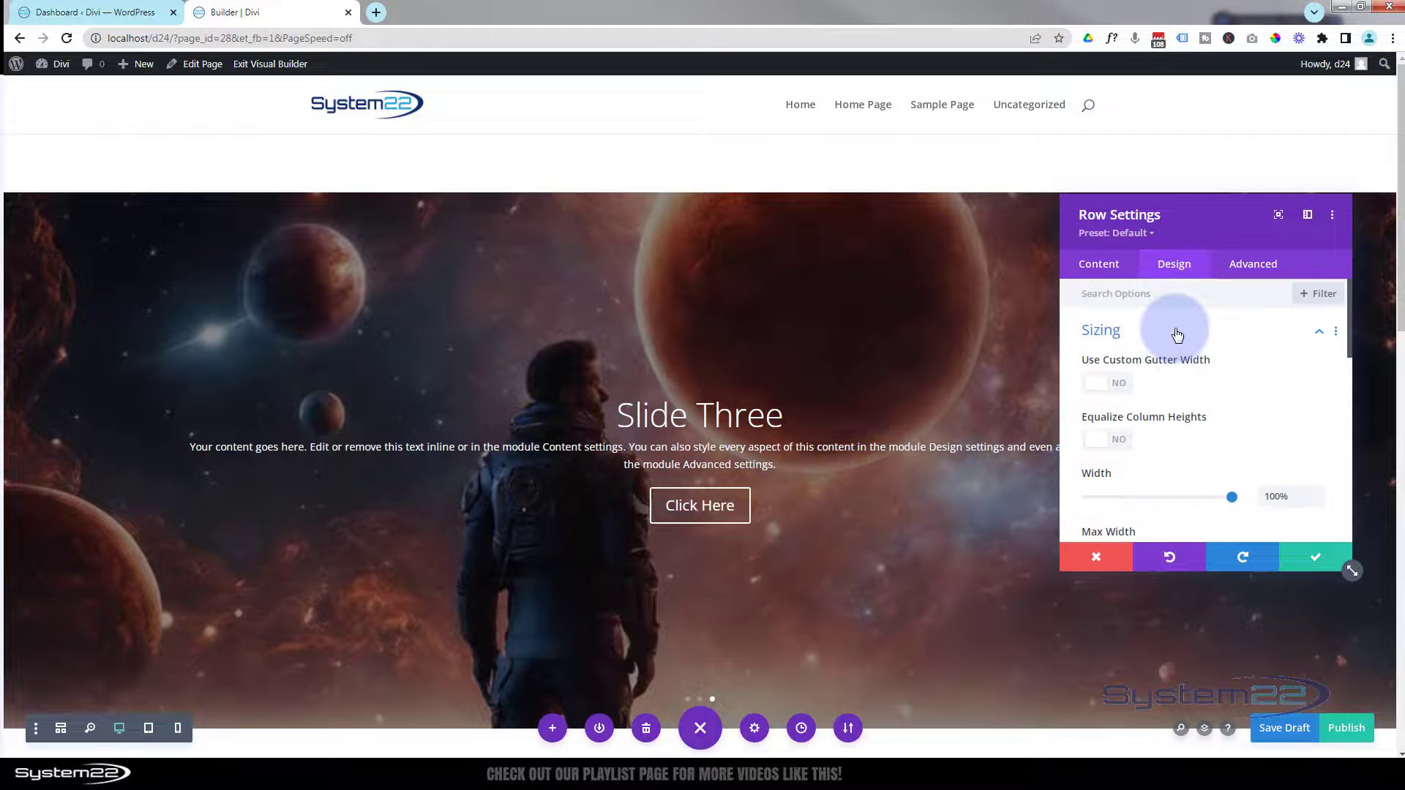
{"action": "left_click", "coordinate": [1176, 333]}
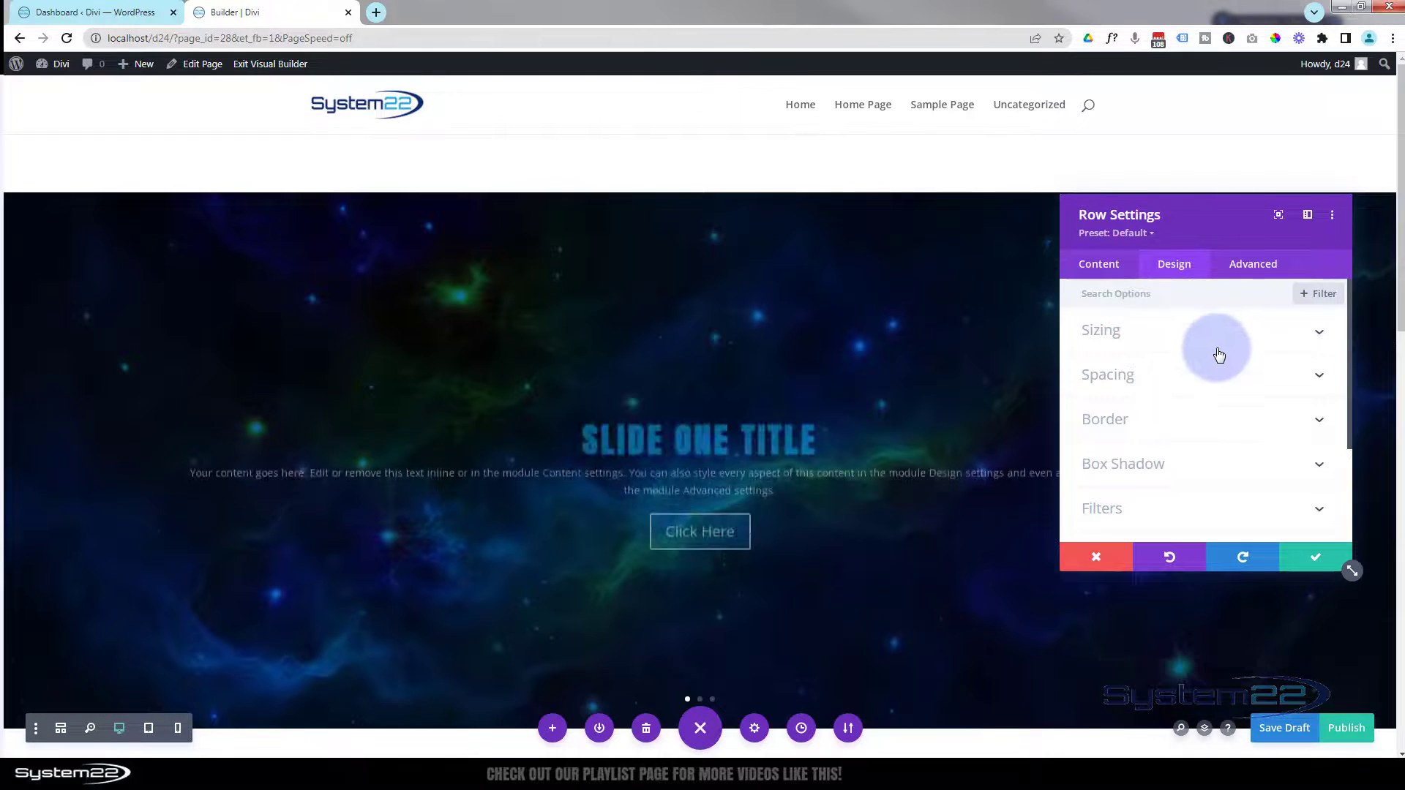
{"action": "left_click", "coordinate": [1166, 383]}
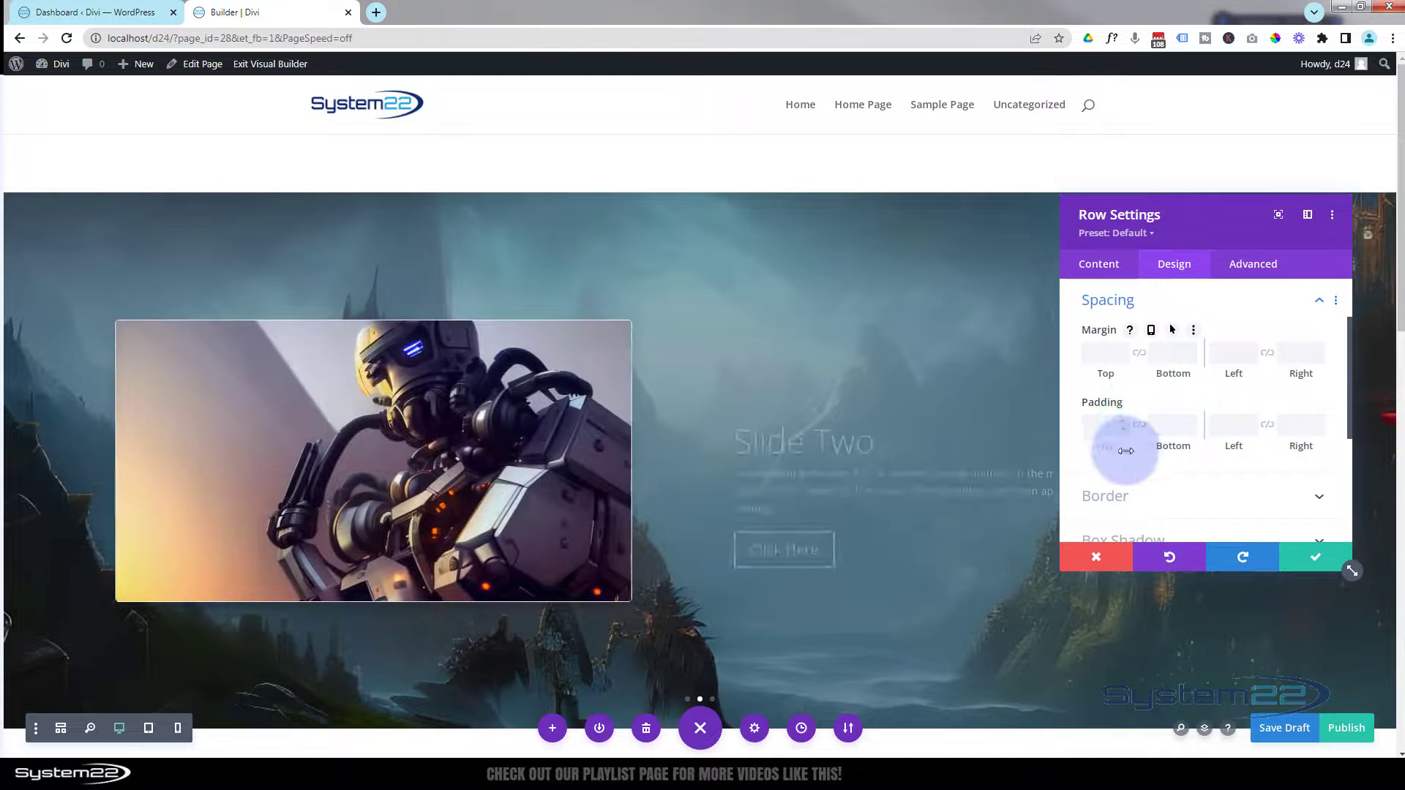
{"action": "left_click", "coordinate": [1193, 296]}
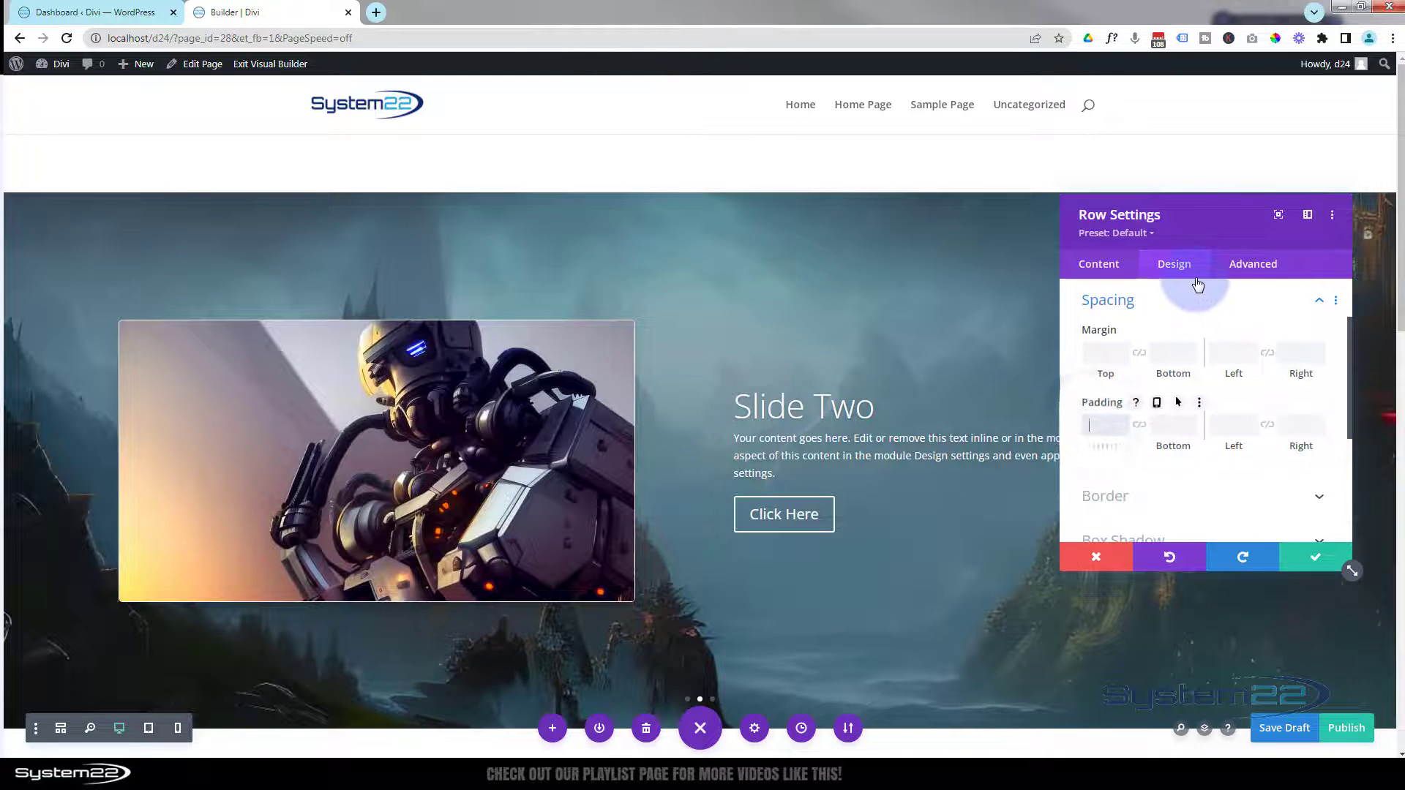
{"action": "type", "text": "0px"}
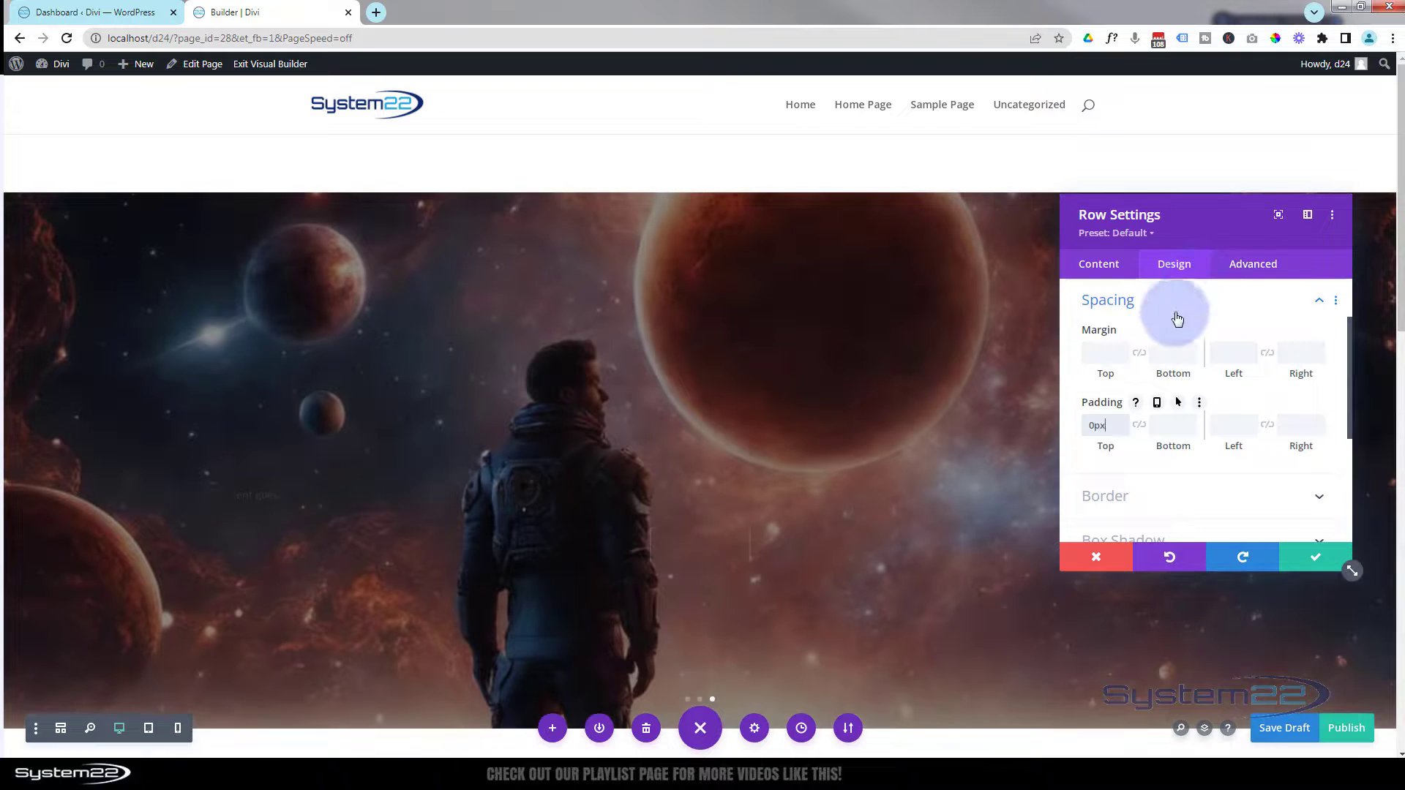
{"action": "left_click", "coordinate": [1134, 433]}
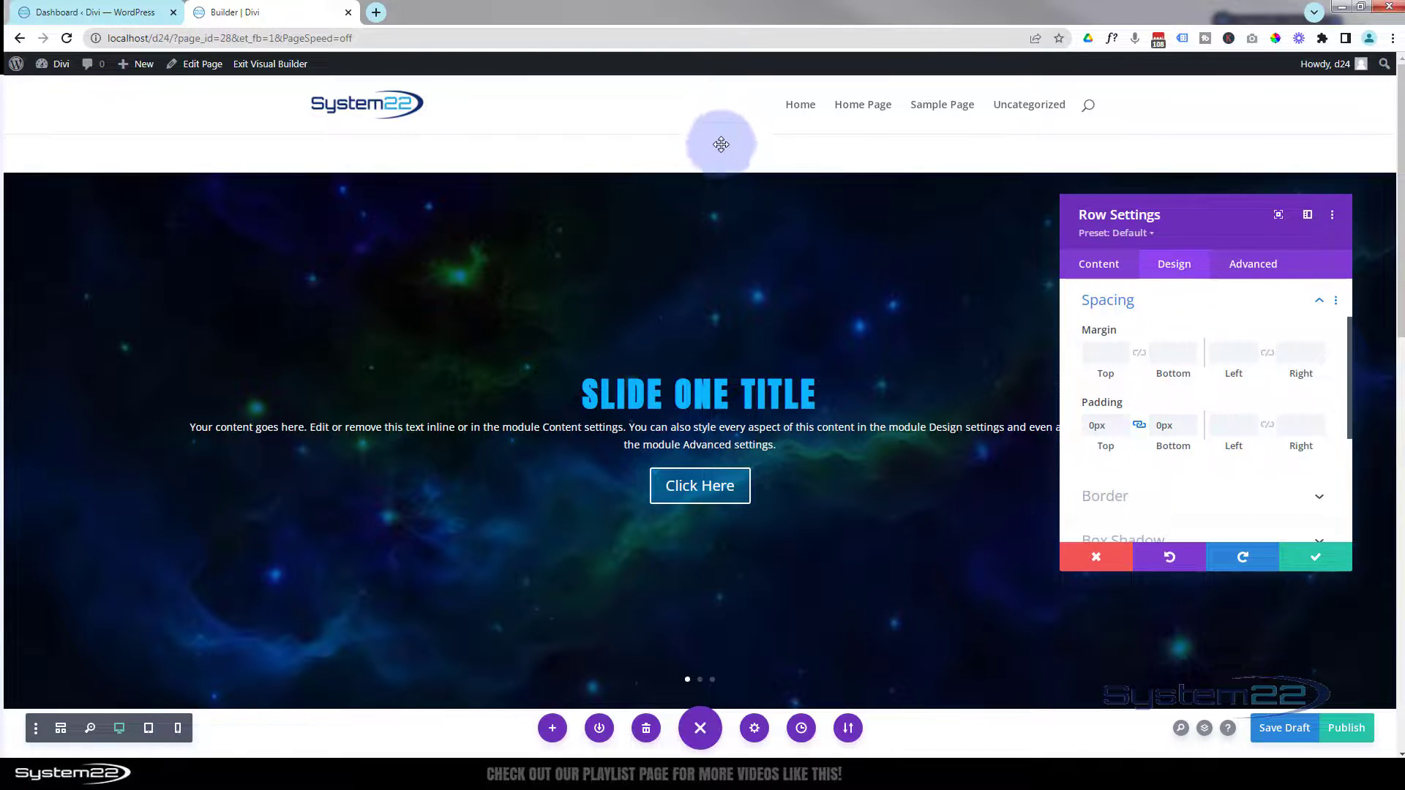
{"action": "left_click", "coordinate": [1317, 561]}
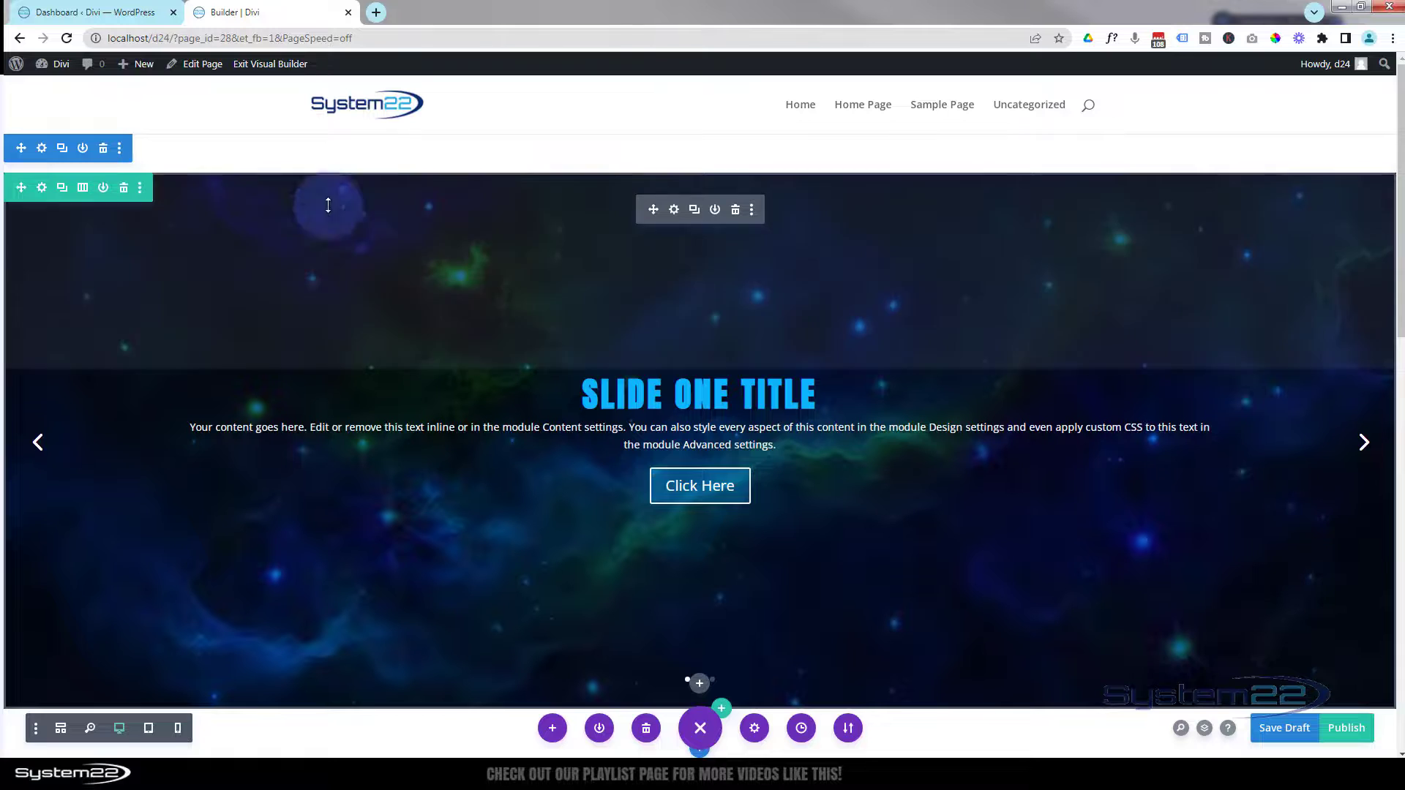
Step: Set the top and bottom padding of the section containing the slider to 0px as linked values
{"action": "left_click", "coordinate": [42, 148]}
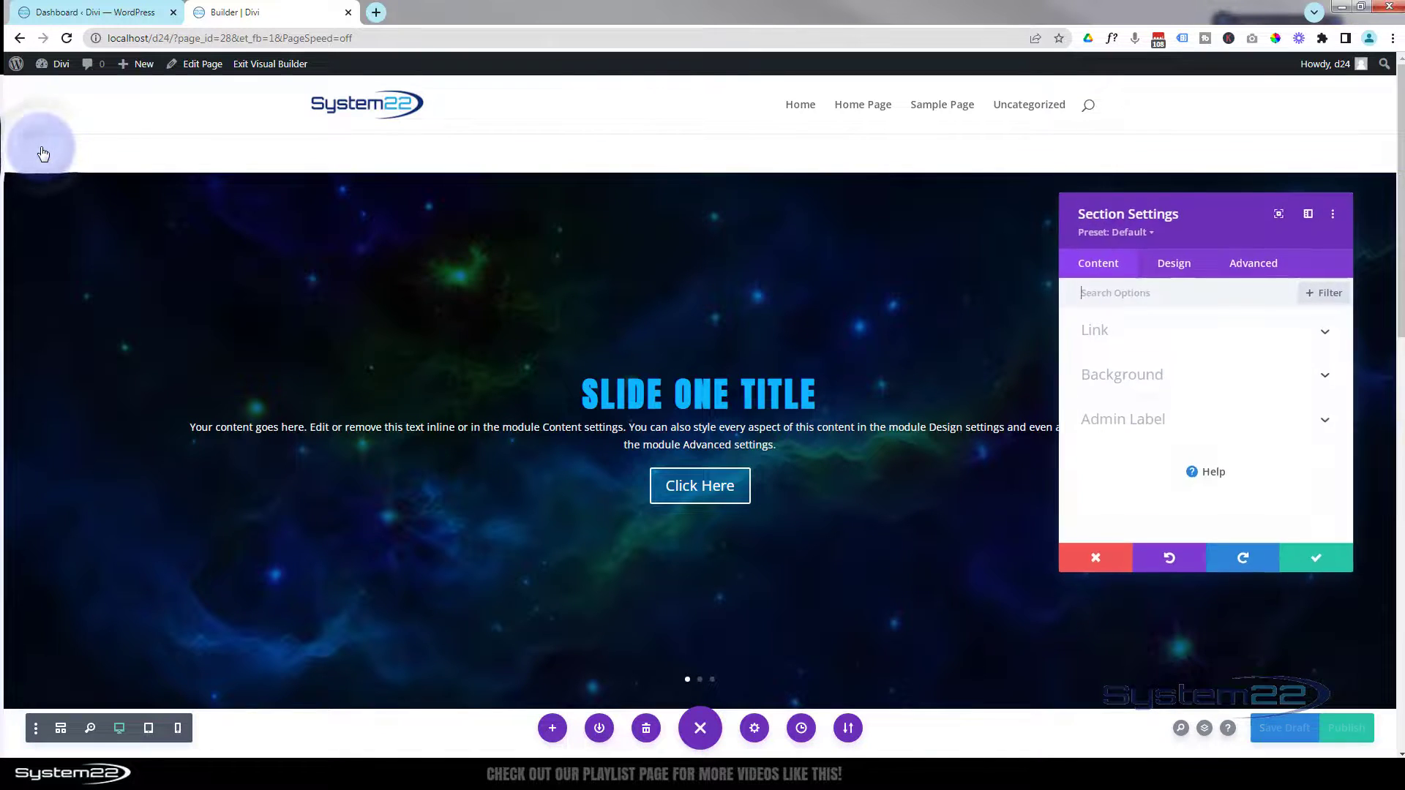
{"action": "left_click", "coordinate": [1180, 269]}
{"action": "left_click", "coordinate": [1171, 466]}
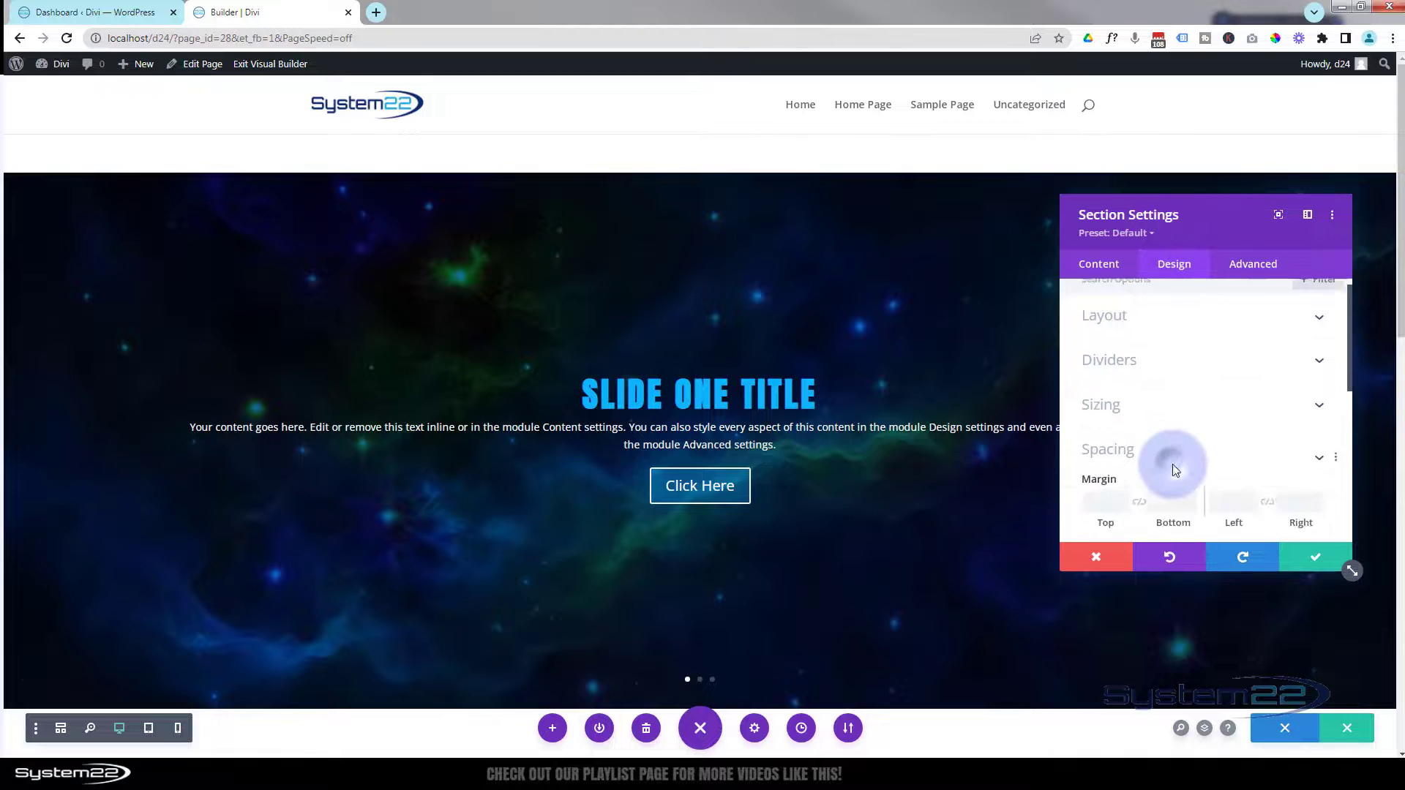
{"action": "left_click", "coordinate": [1101, 426]}
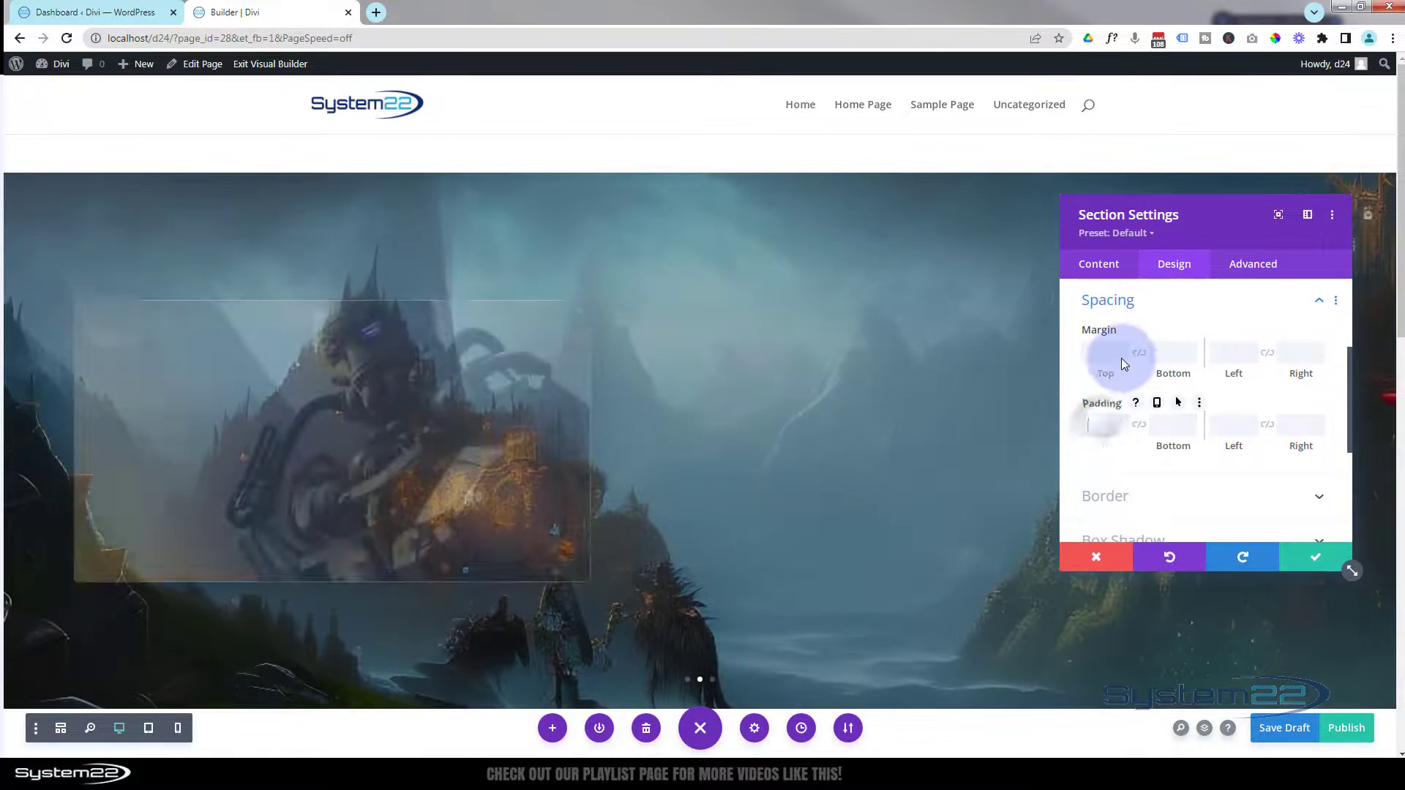
{"action": "type", "text": "0"}
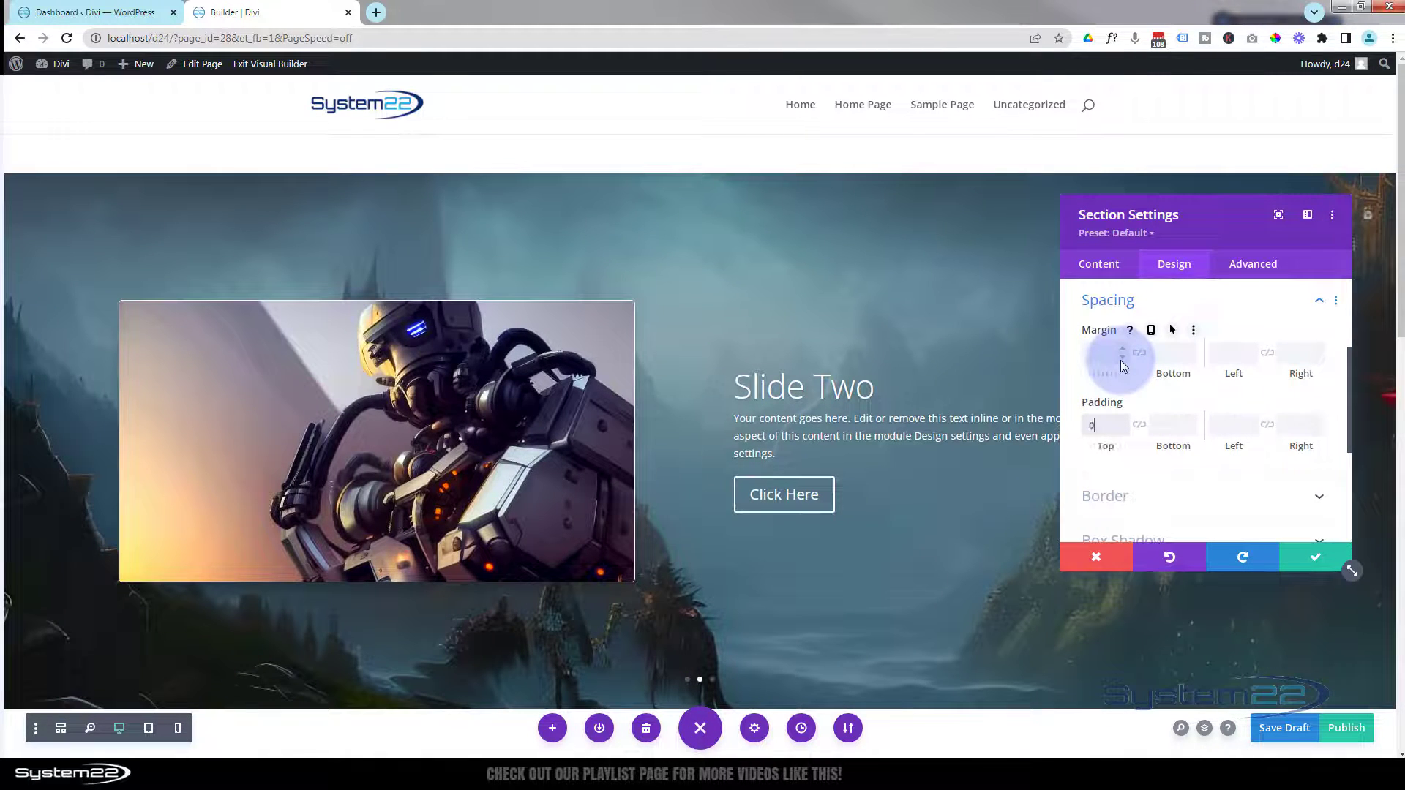
{"action": "type", "text": "px"}
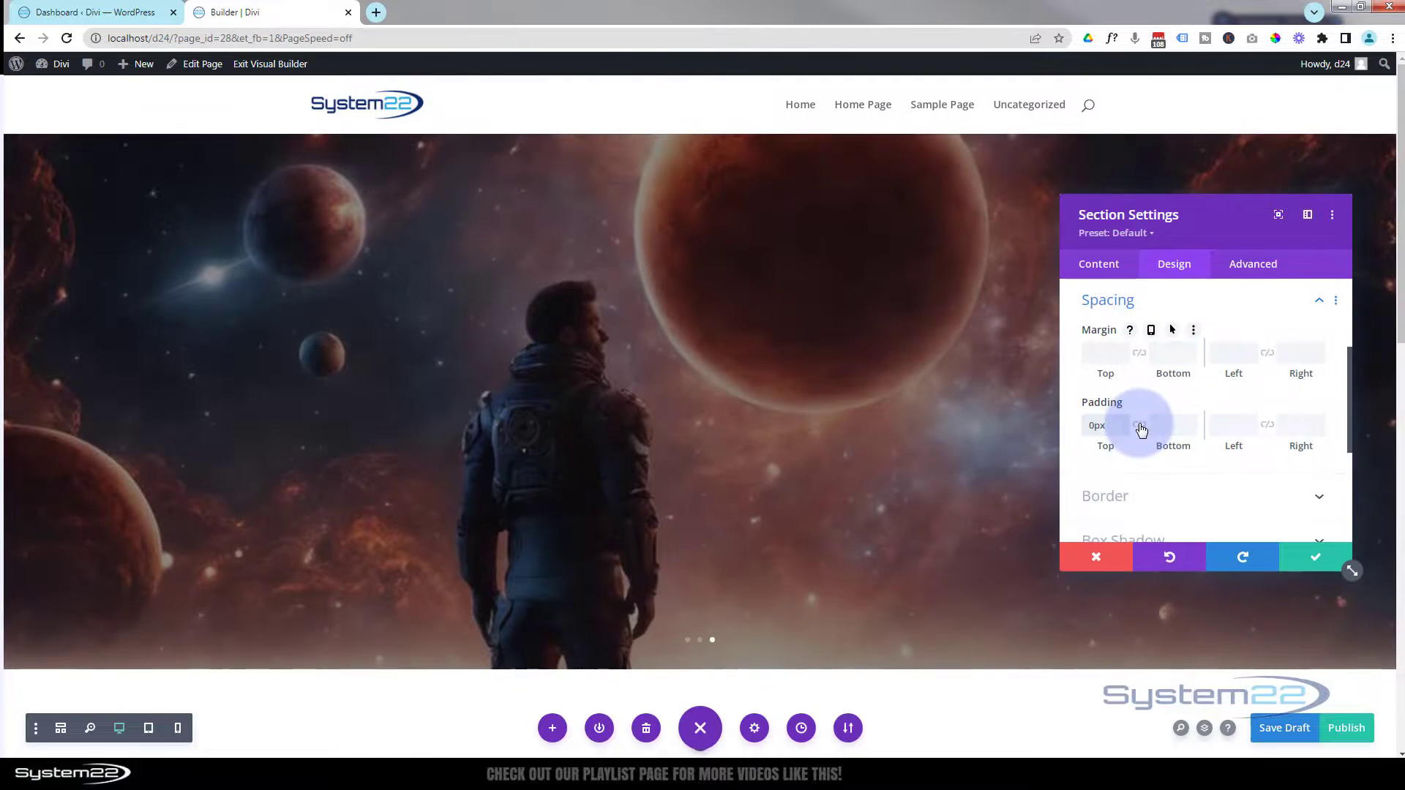
{"action": "left_click", "coordinate": [1140, 425]}
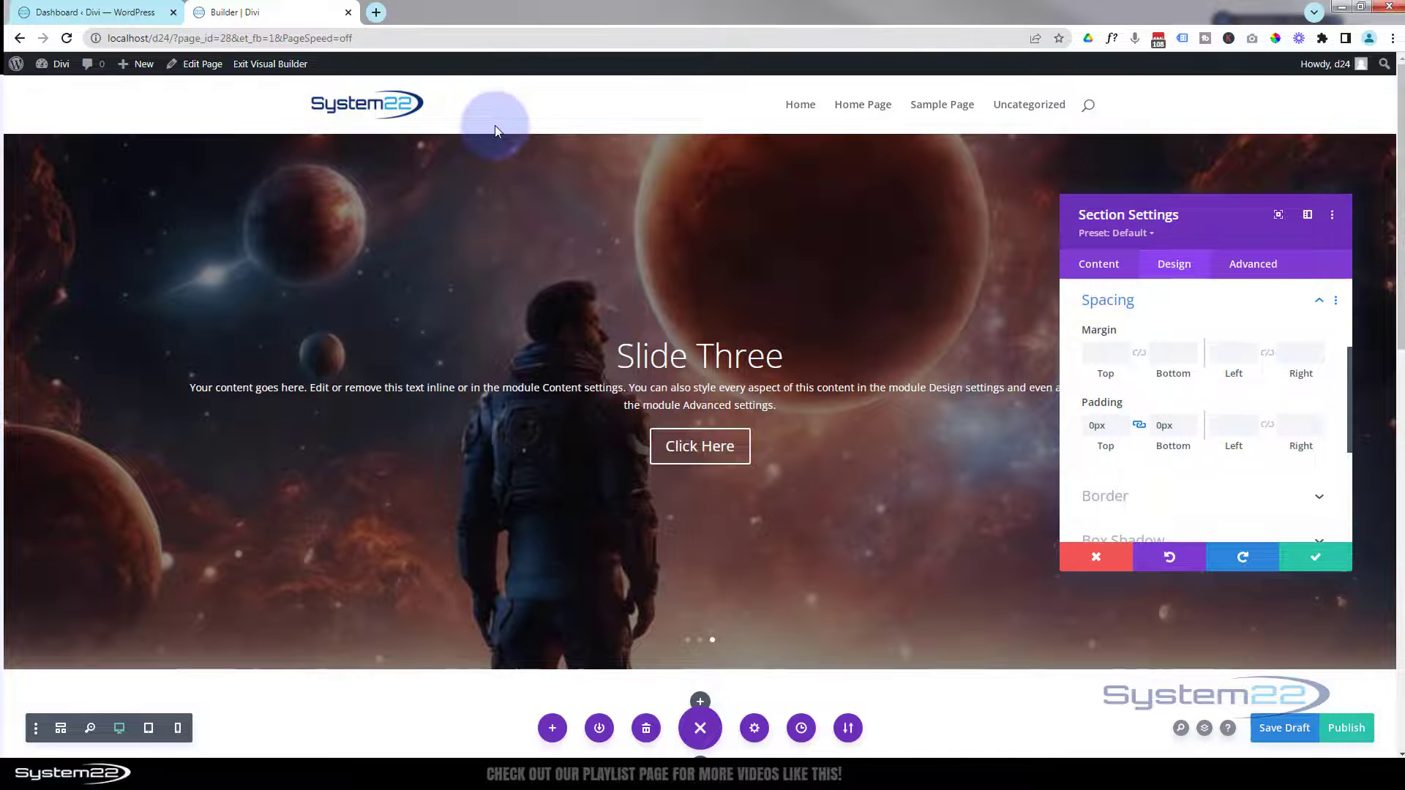
Step: Delete the two empty sections between the slider and gallery sections in wireframe view, and return to the desktop view
{"action": "scroll", "coordinate": [479, 461], "scroll_direction": "down", "scroll_amount": 5}
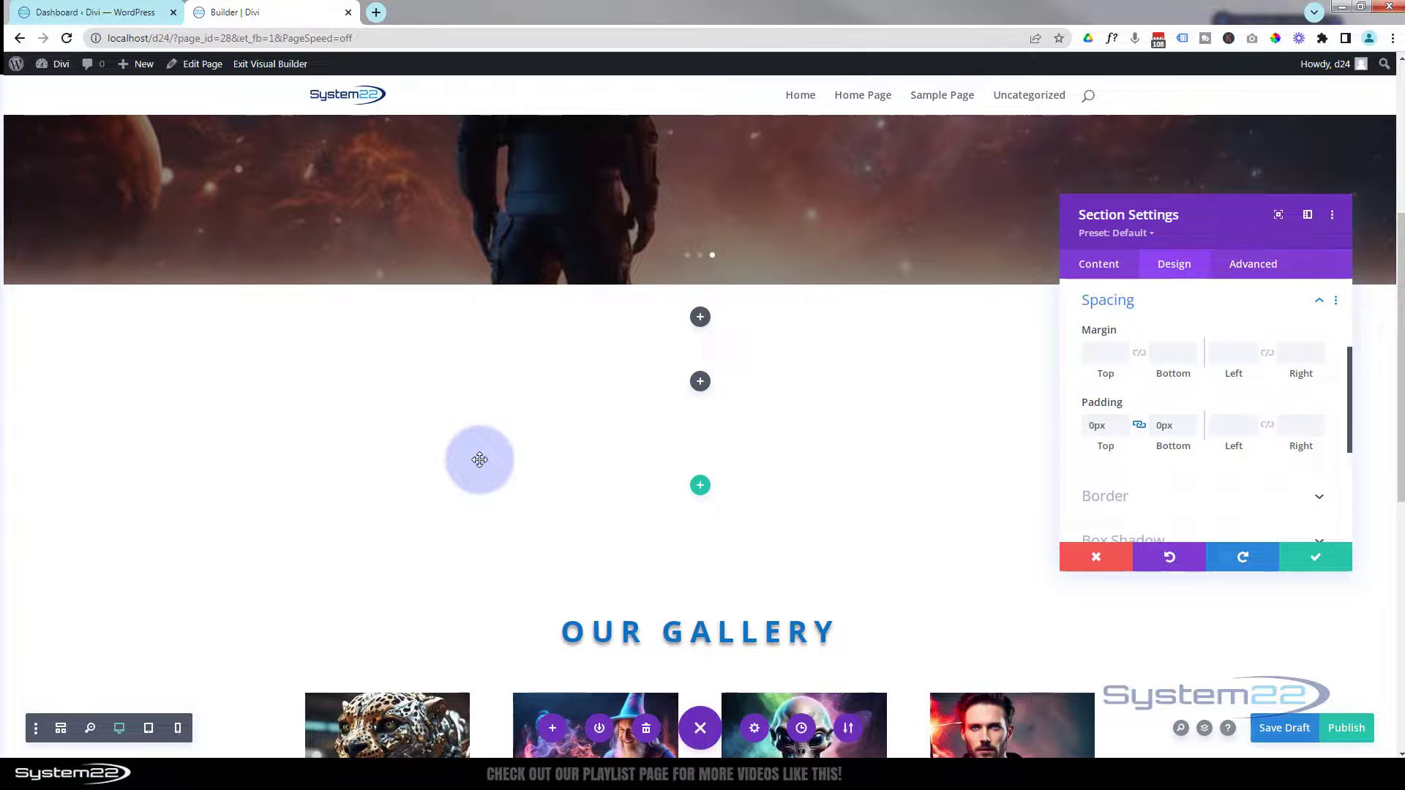
{"action": "scroll", "coordinate": [479, 459], "scroll_direction": "up", "scroll_amount": 2}
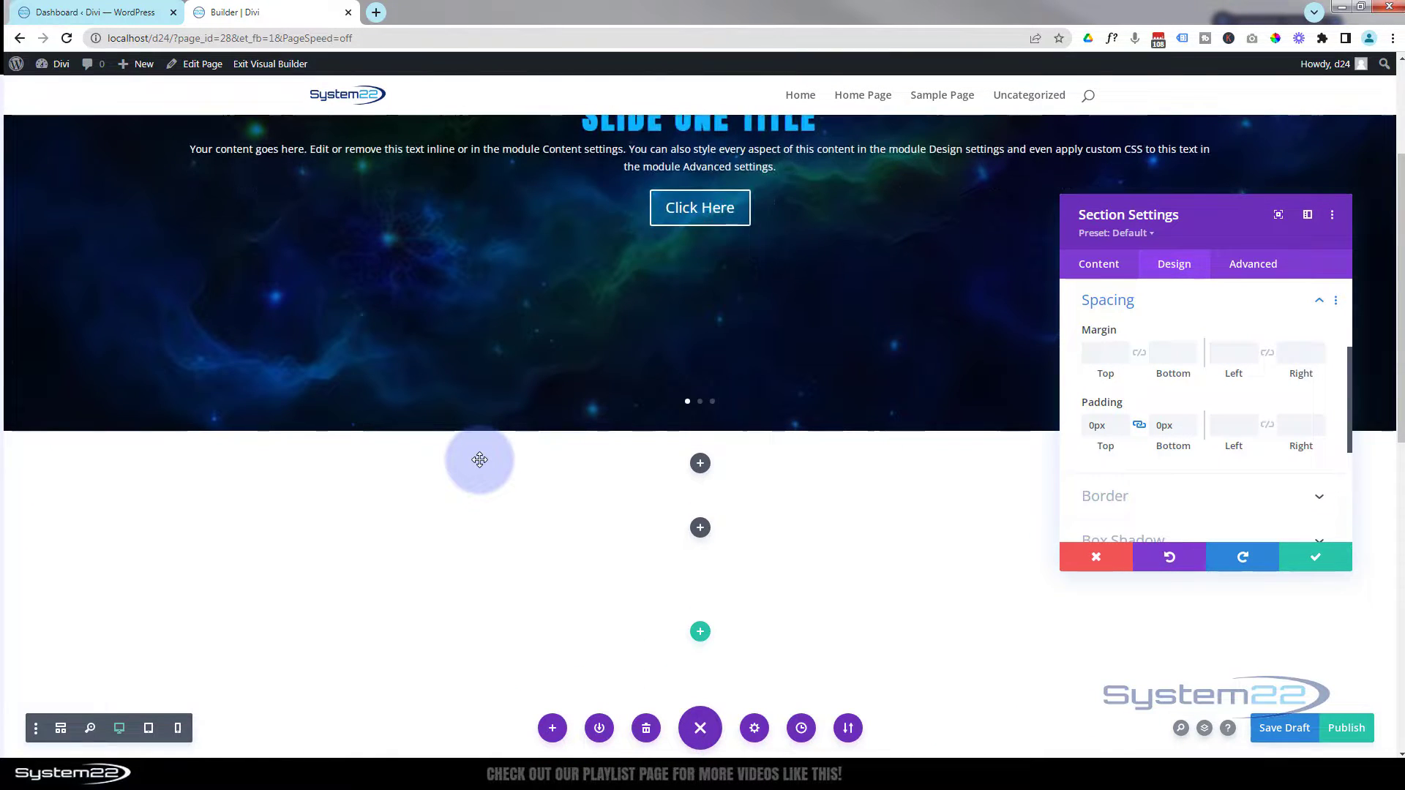
{"action": "scroll", "coordinate": [480, 459], "scroll_direction": "up", "scroll_amount": 3}
{"action": "scroll", "coordinate": [515, 328], "scroll_direction": "down", "scroll_amount": 3}
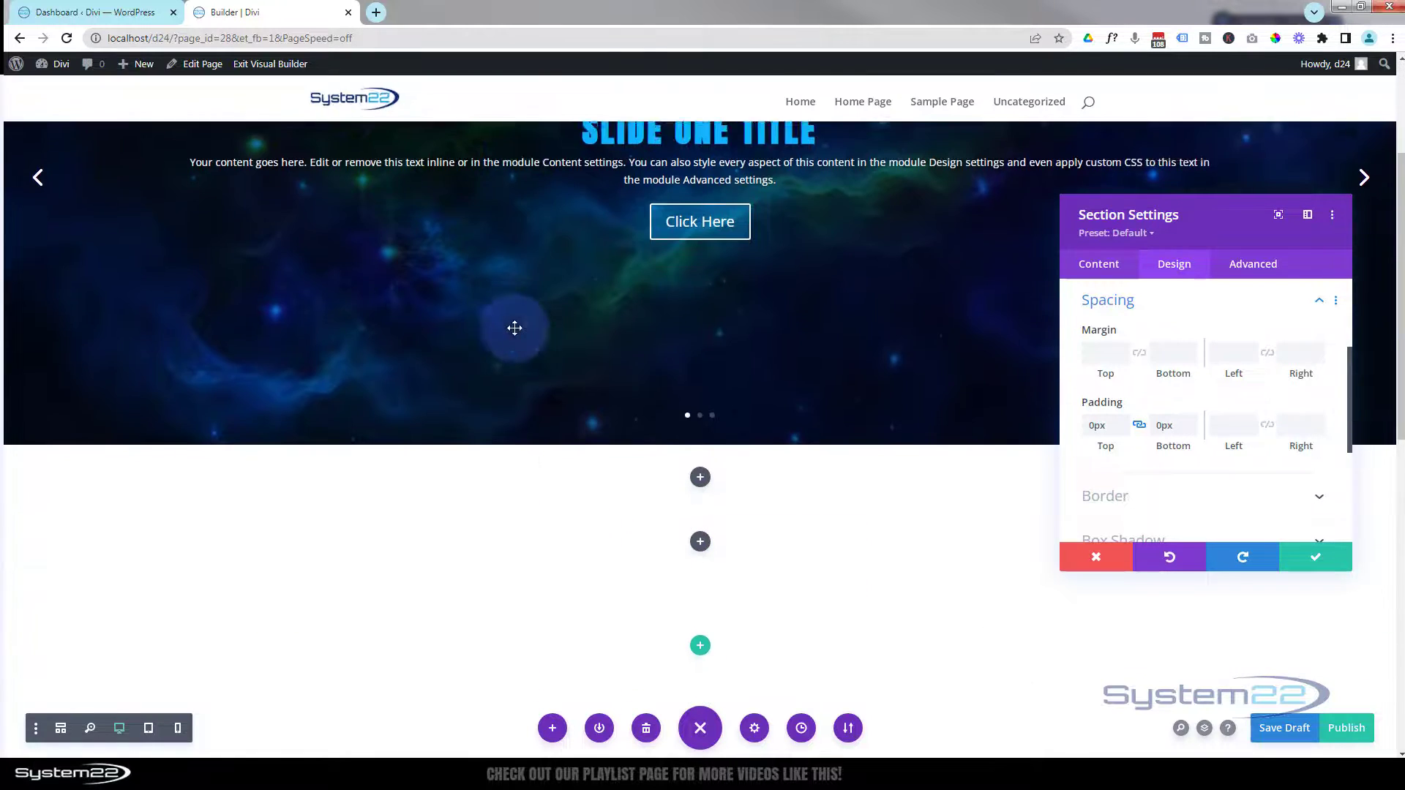
{"action": "scroll", "coordinate": [515, 328], "scroll_direction": "down", "scroll_amount": 1}
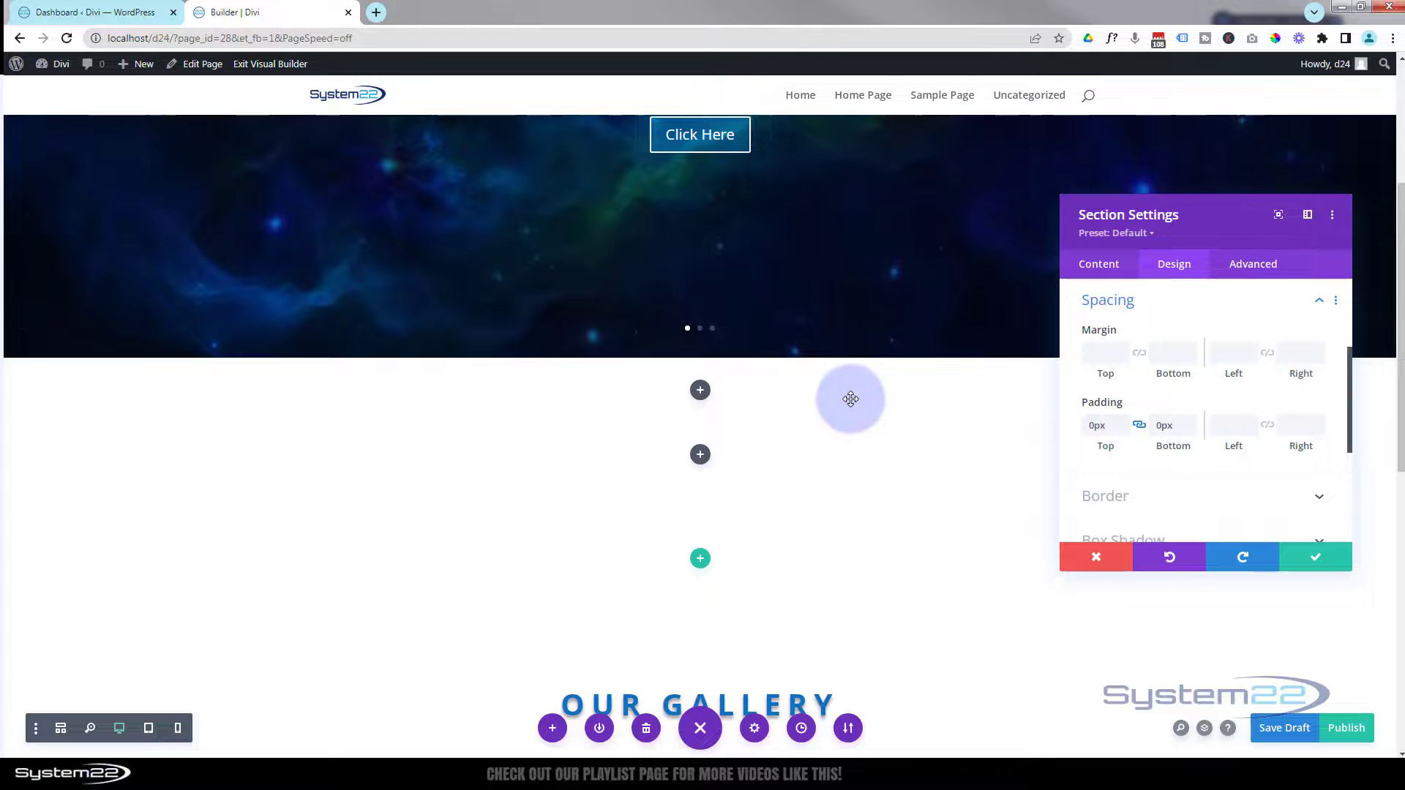
{"action": "left_click", "coordinate": [699, 736]}
{"action": "left_click", "coordinate": [700, 733]}
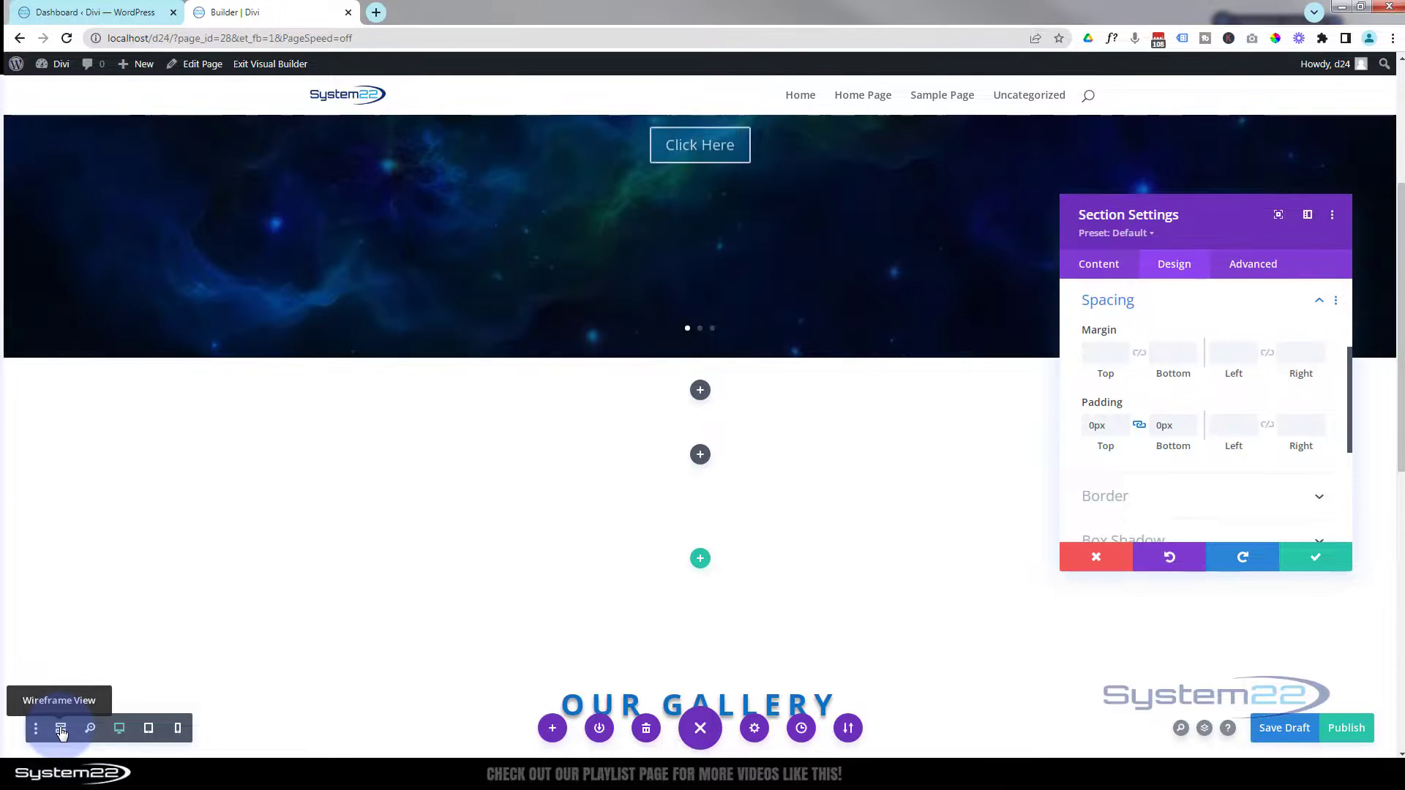
{"action": "left_click", "coordinate": [62, 732]}
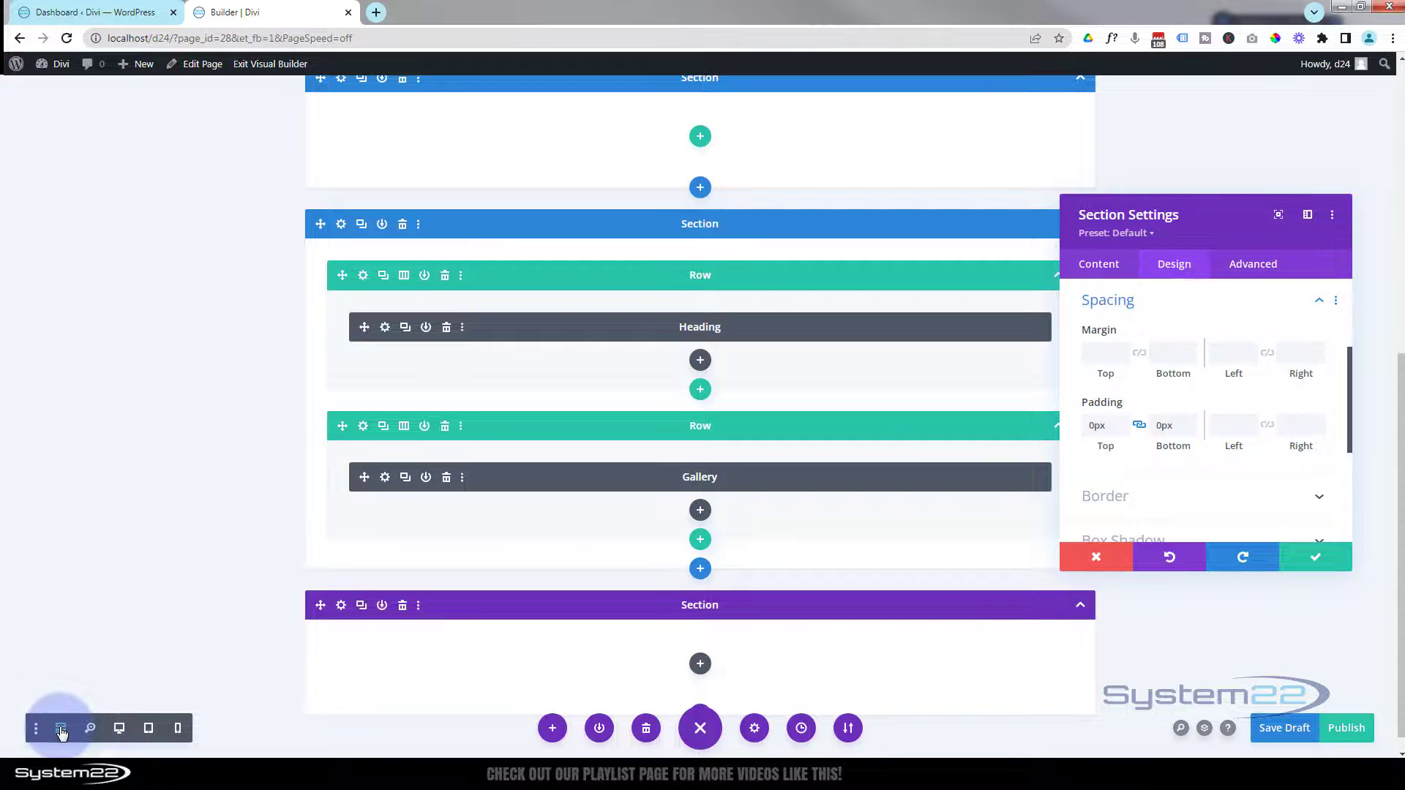
{"action": "scroll", "coordinate": [336, 529], "scroll_direction": "up", "scroll_amount": 7}
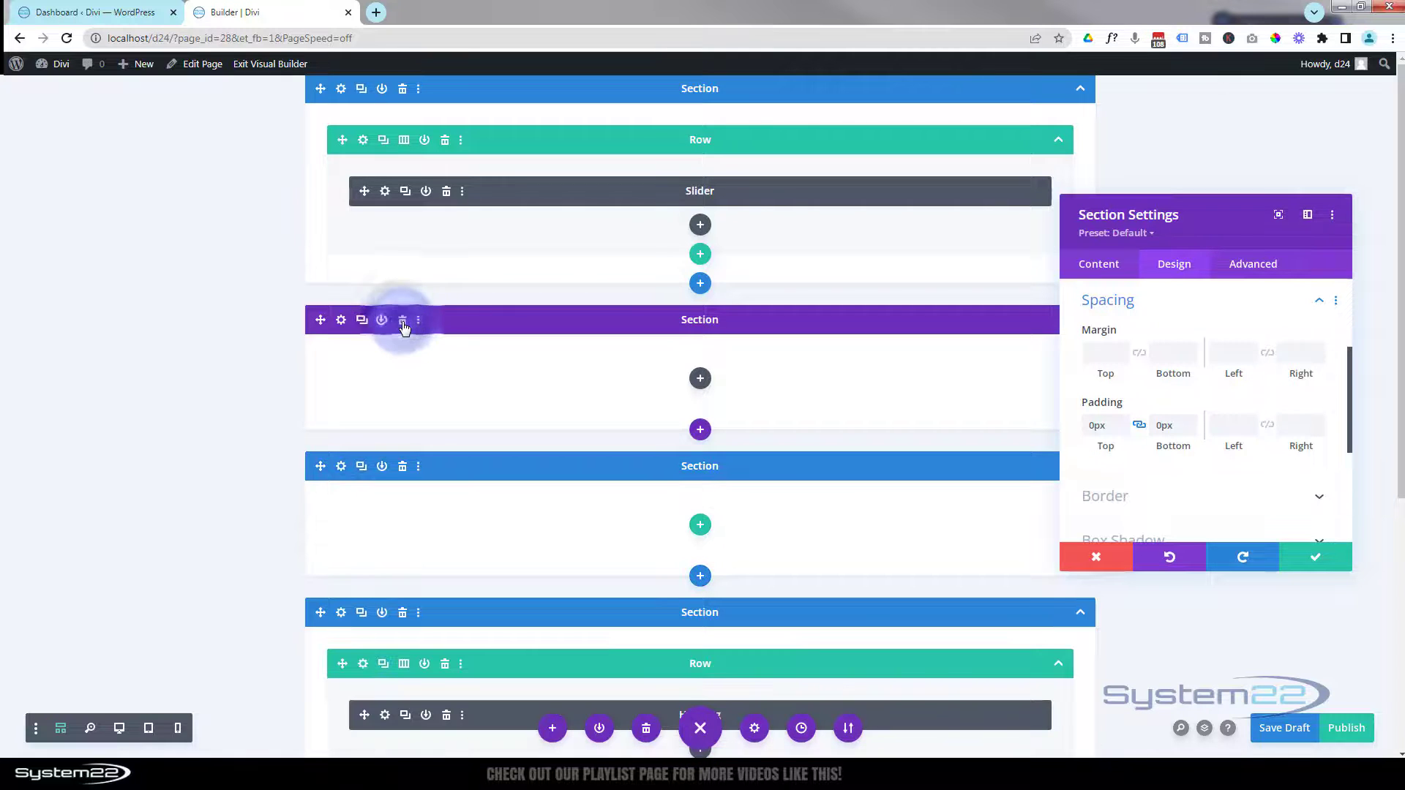
{"action": "left_click", "coordinate": [404, 322]}
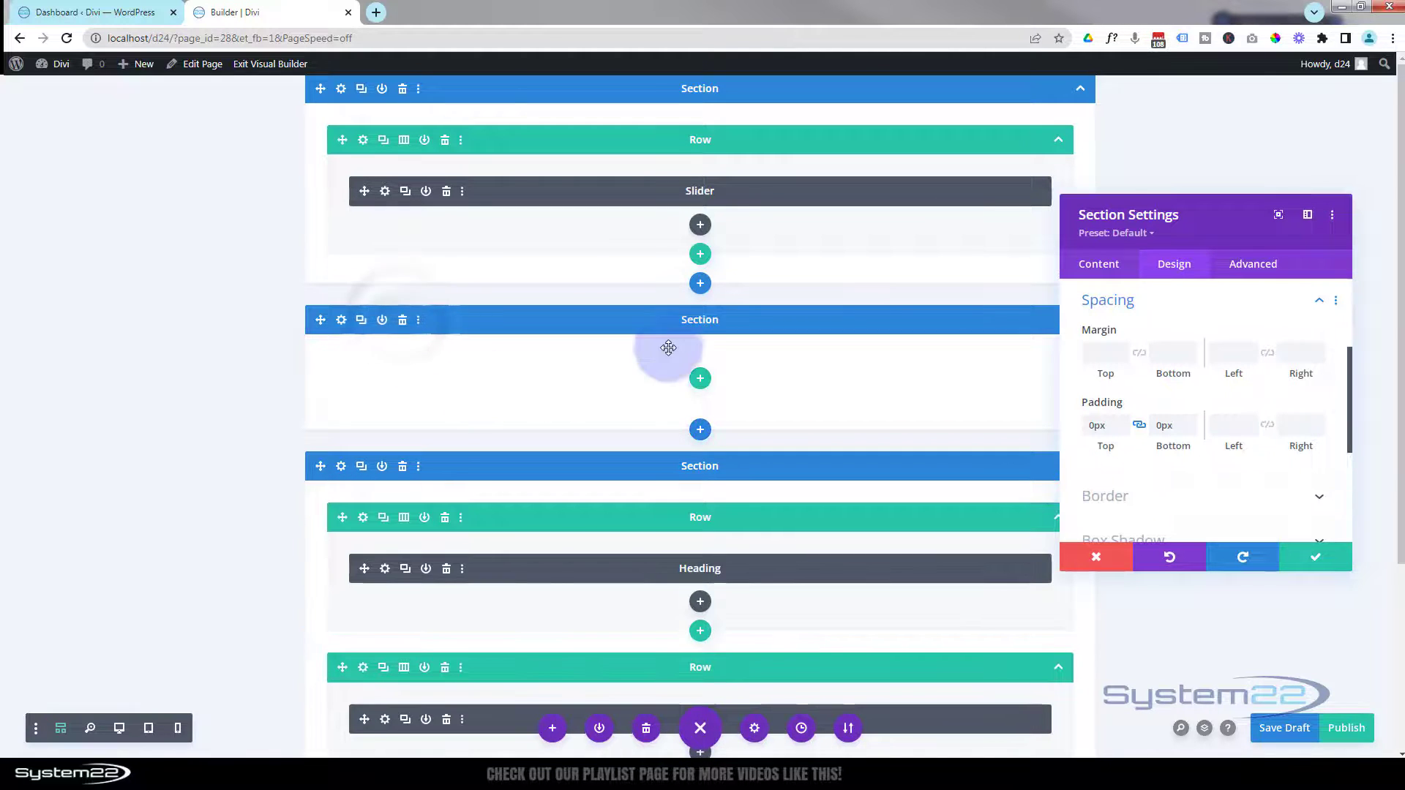
{"action": "left_click", "coordinate": [403, 322]}
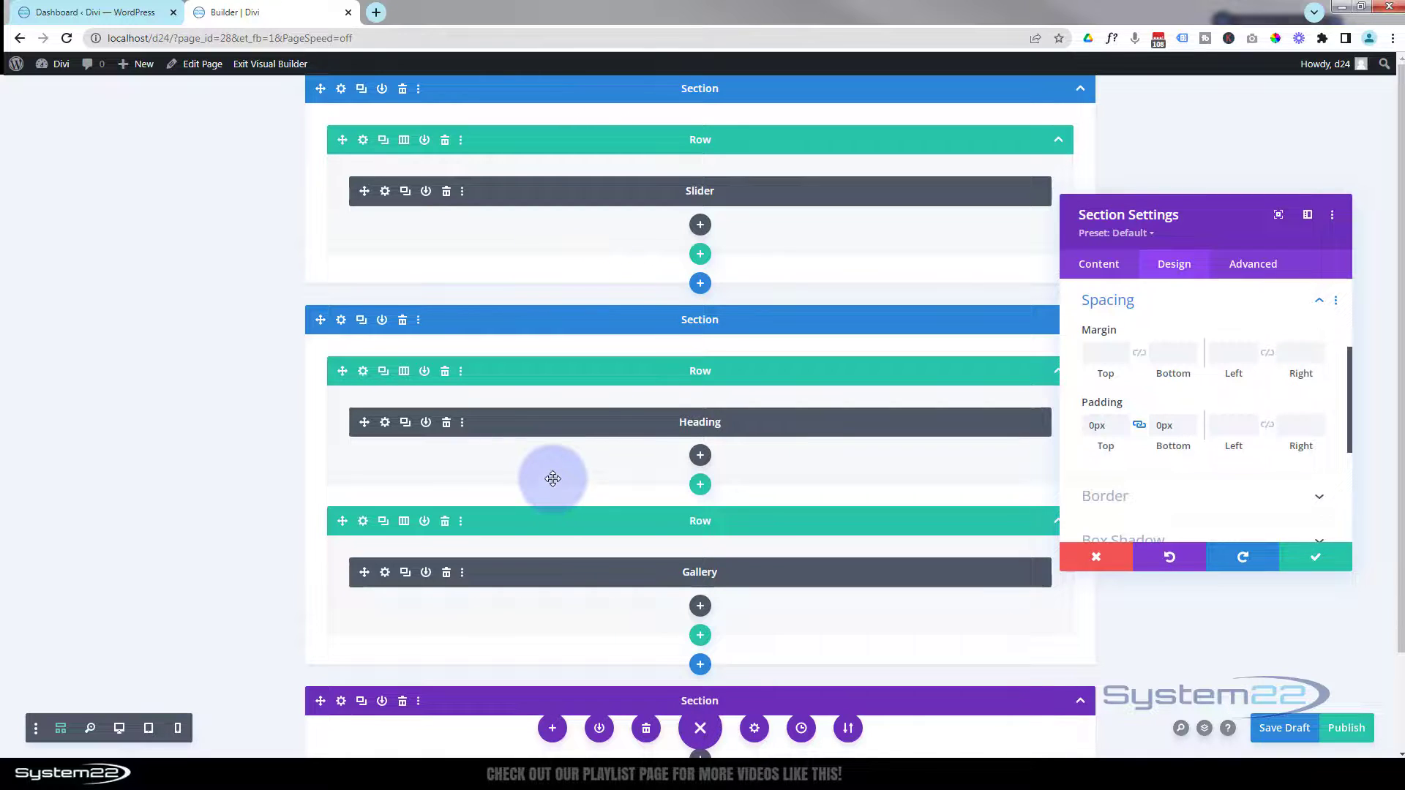
{"action": "left_click", "coordinate": [119, 728]}
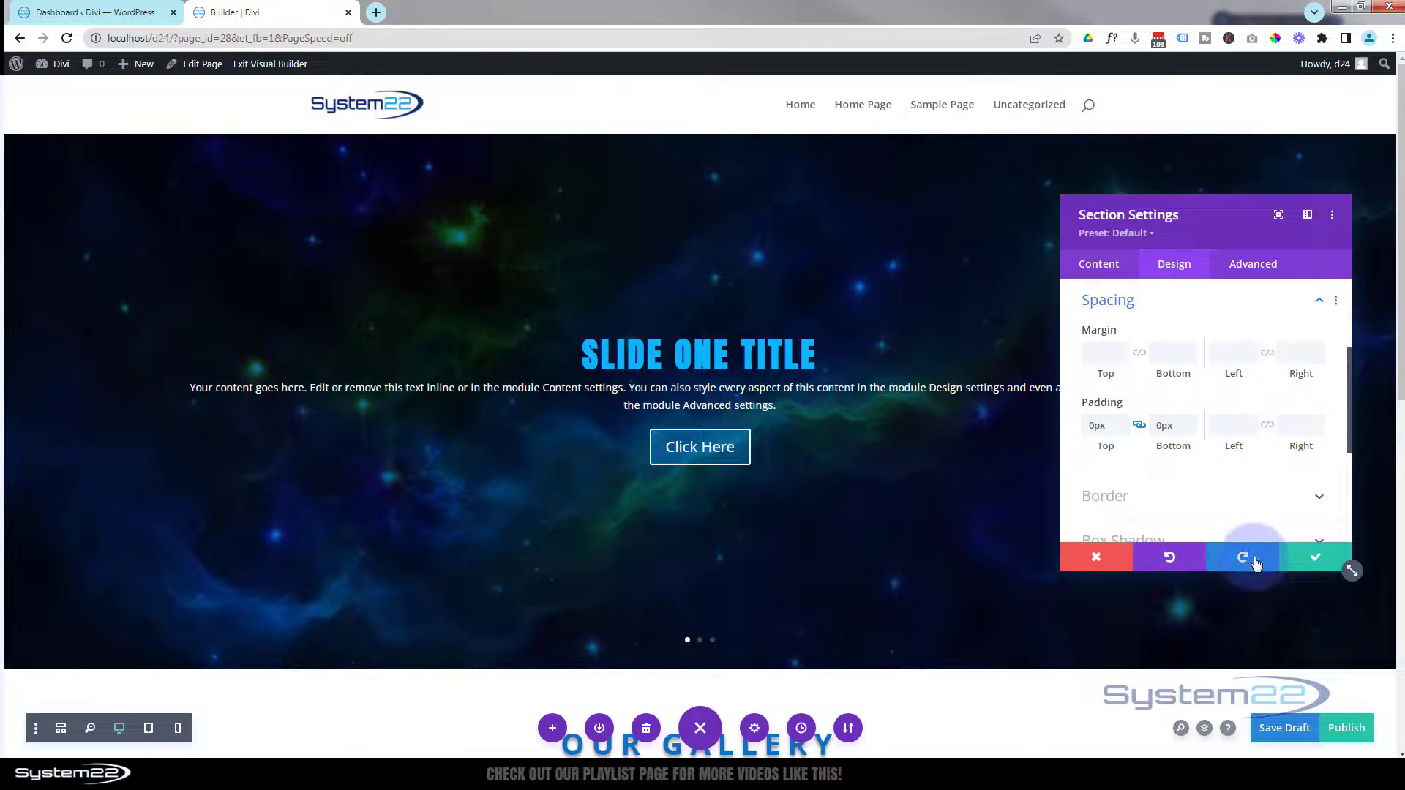
Step: Save the section settings and the page draft, and exit the visual builder to the live page
{"action": "left_click", "coordinate": [1315, 563]}
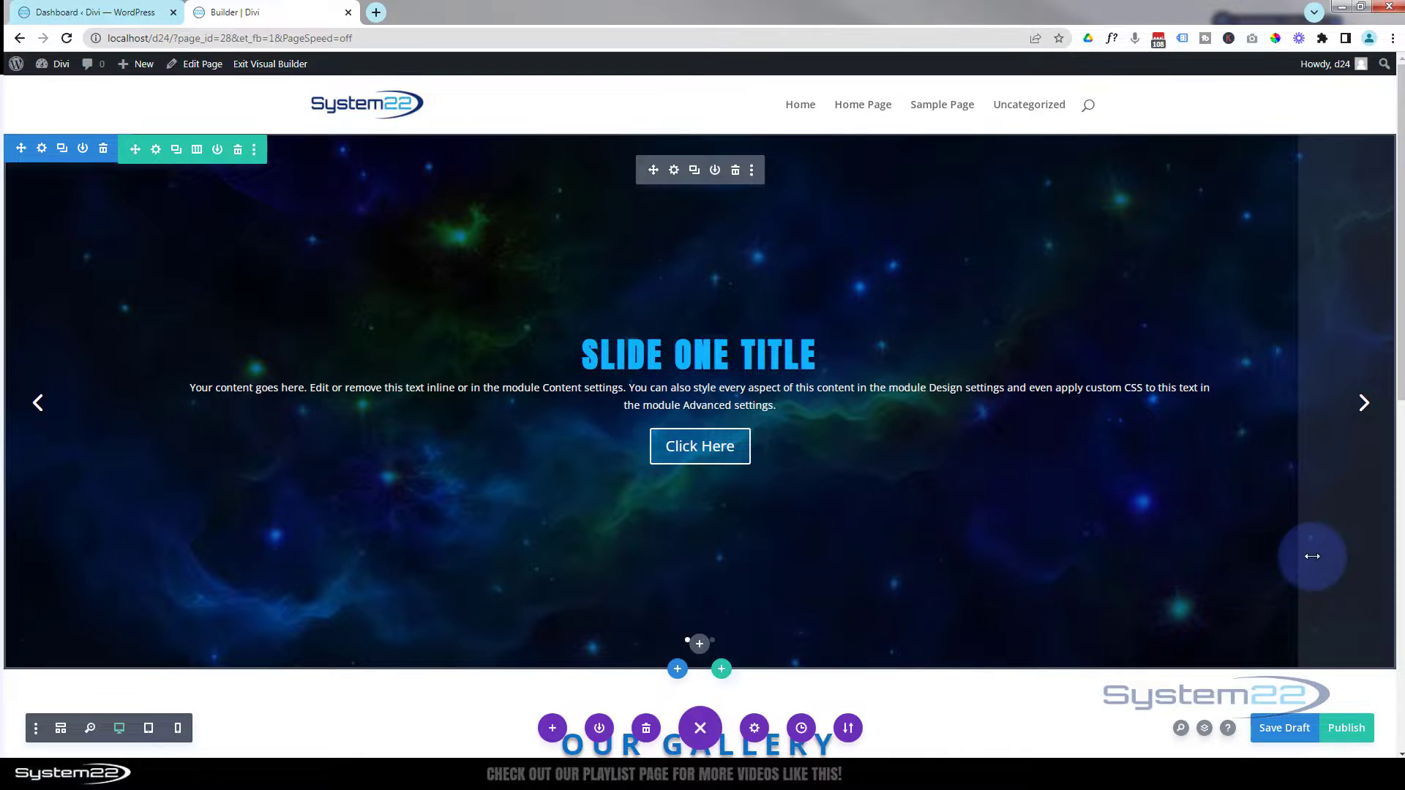
{"action": "left_click", "coordinate": [1278, 743]}
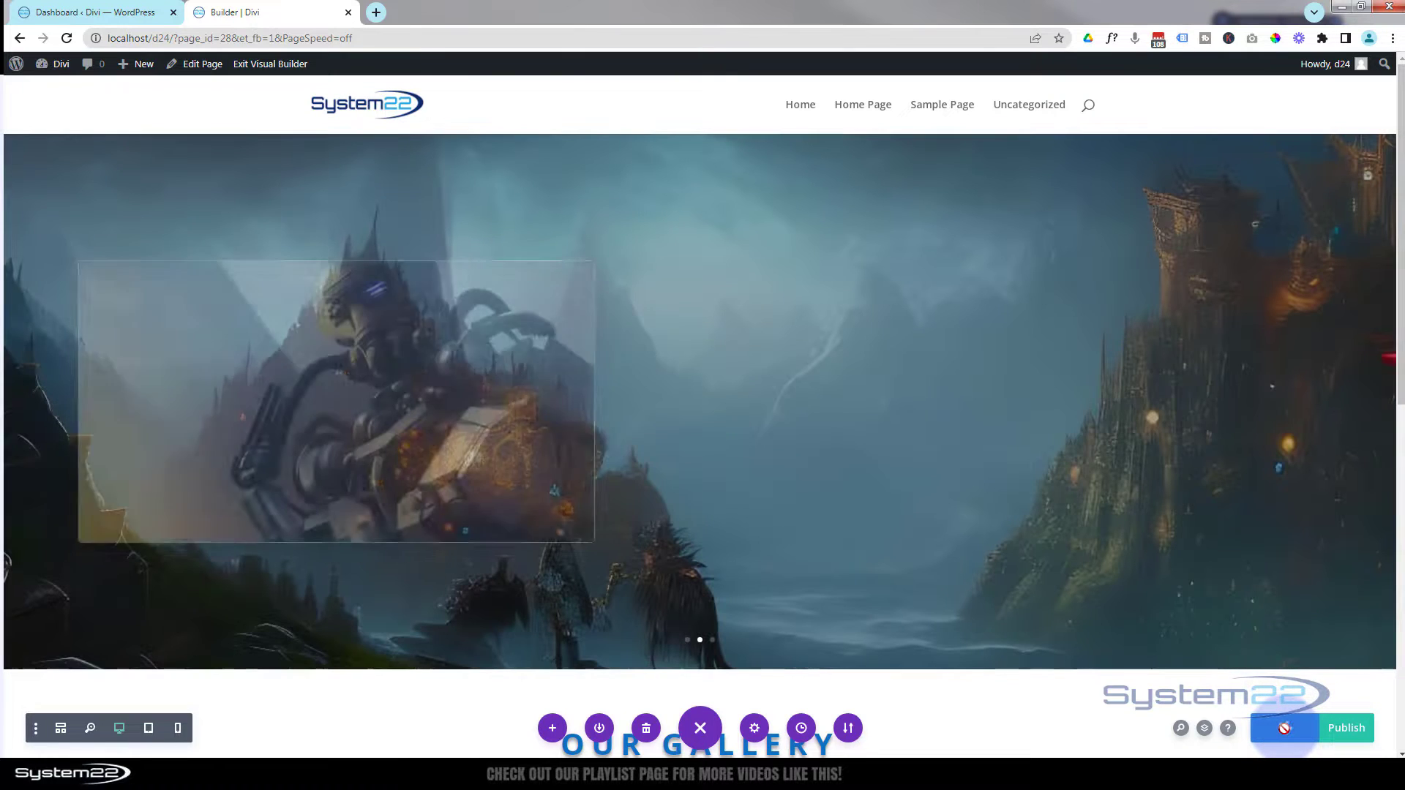
{"action": "left_click", "coordinate": [290, 65]}
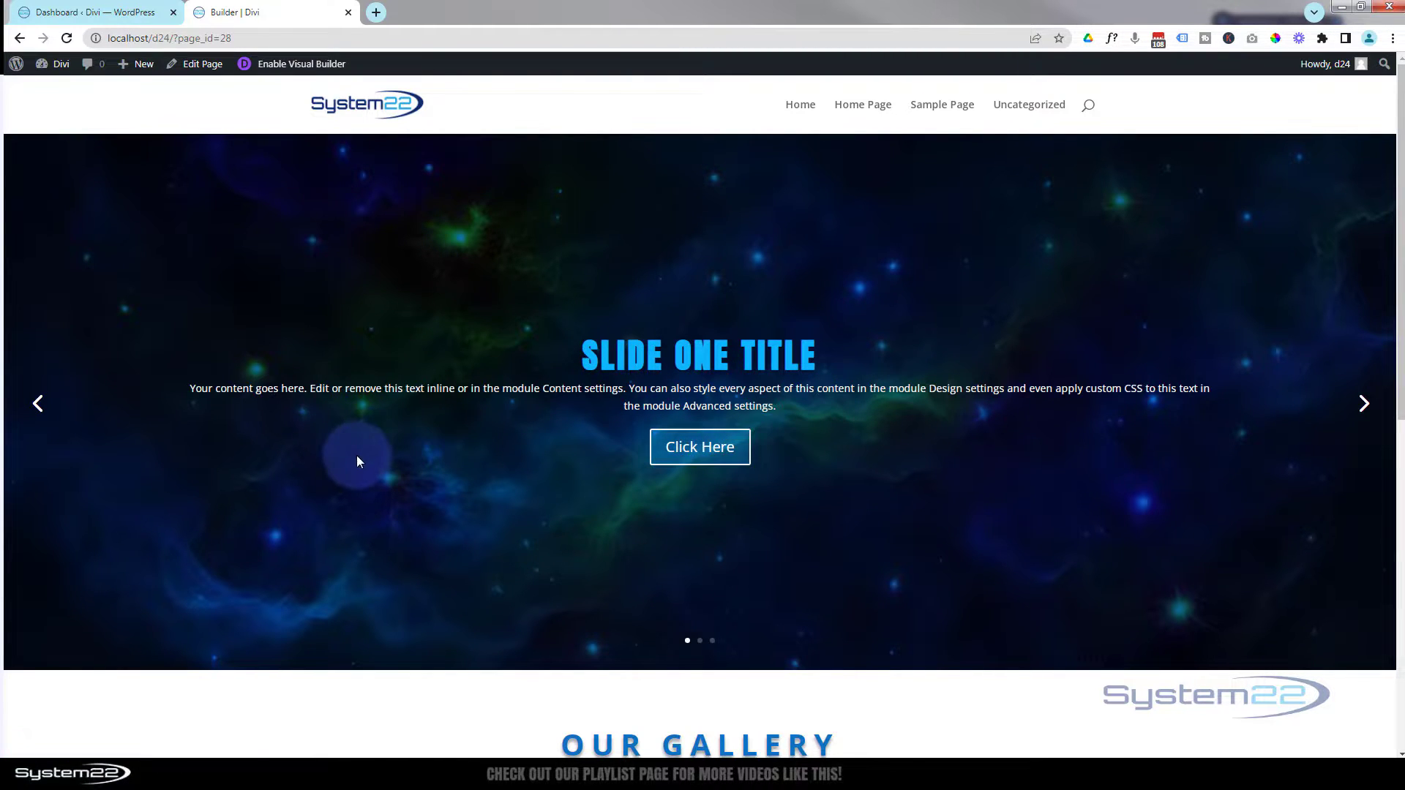
Step: Check the slider on the live page by moving through its slides with the next arrow and the navigation dots
{"action": "left_click", "coordinate": [1364, 403]}
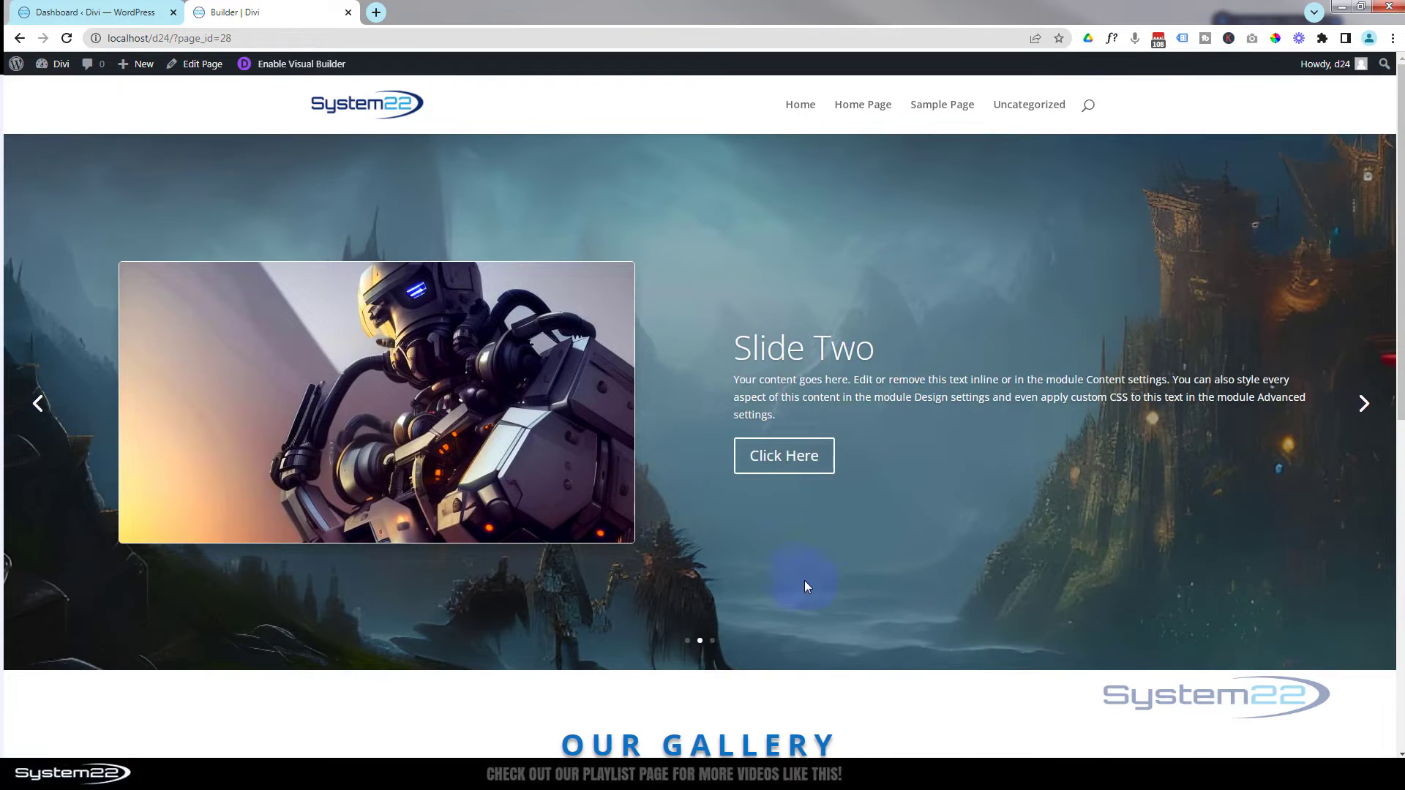
{"action": "left_click", "coordinate": [714, 642]}
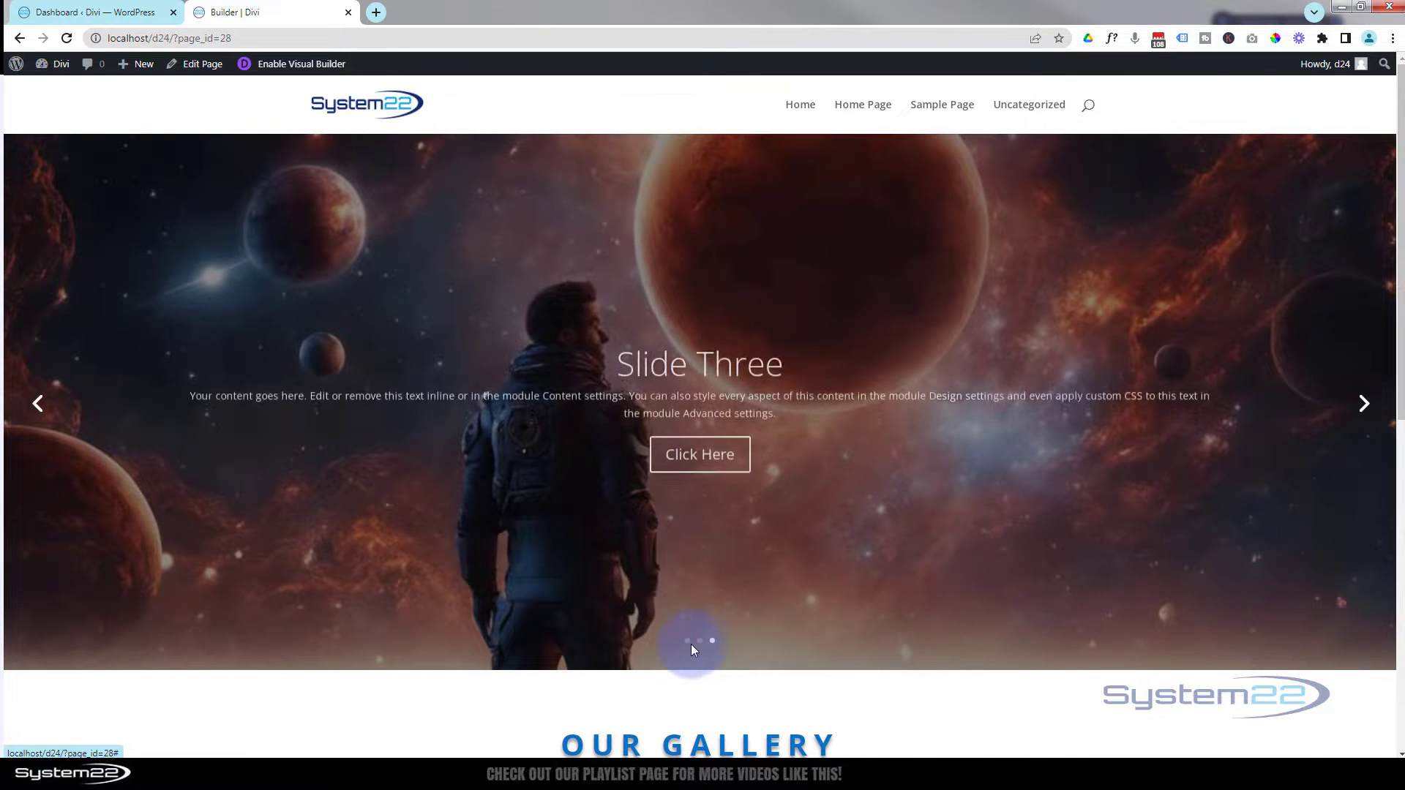
{"action": "left_click", "coordinate": [688, 642]}
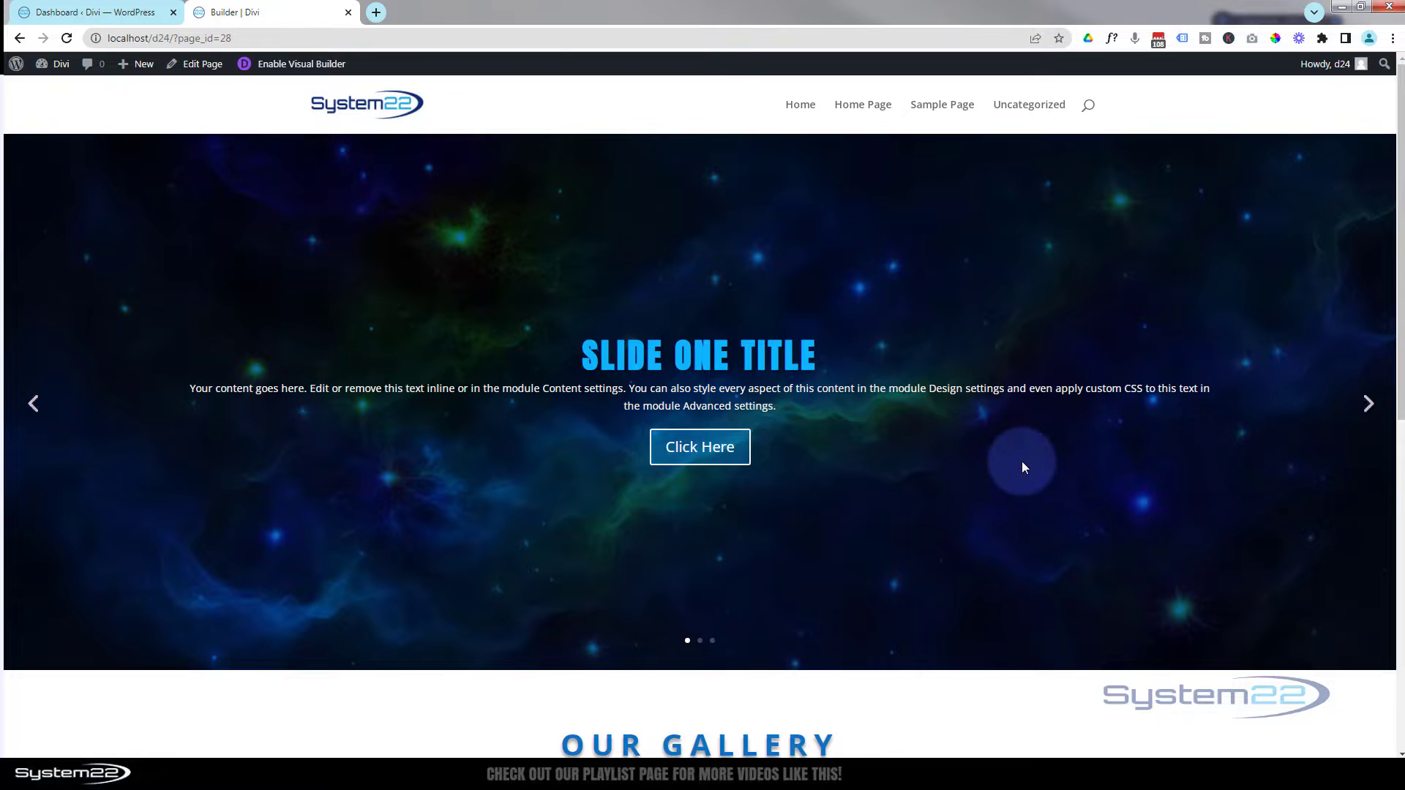
Step: Preview the live page at iPhone 12 Pro and iPad Air dimensions in the developer tools, and close them
{"action": "key", "text": "ctrl+shift+i"}
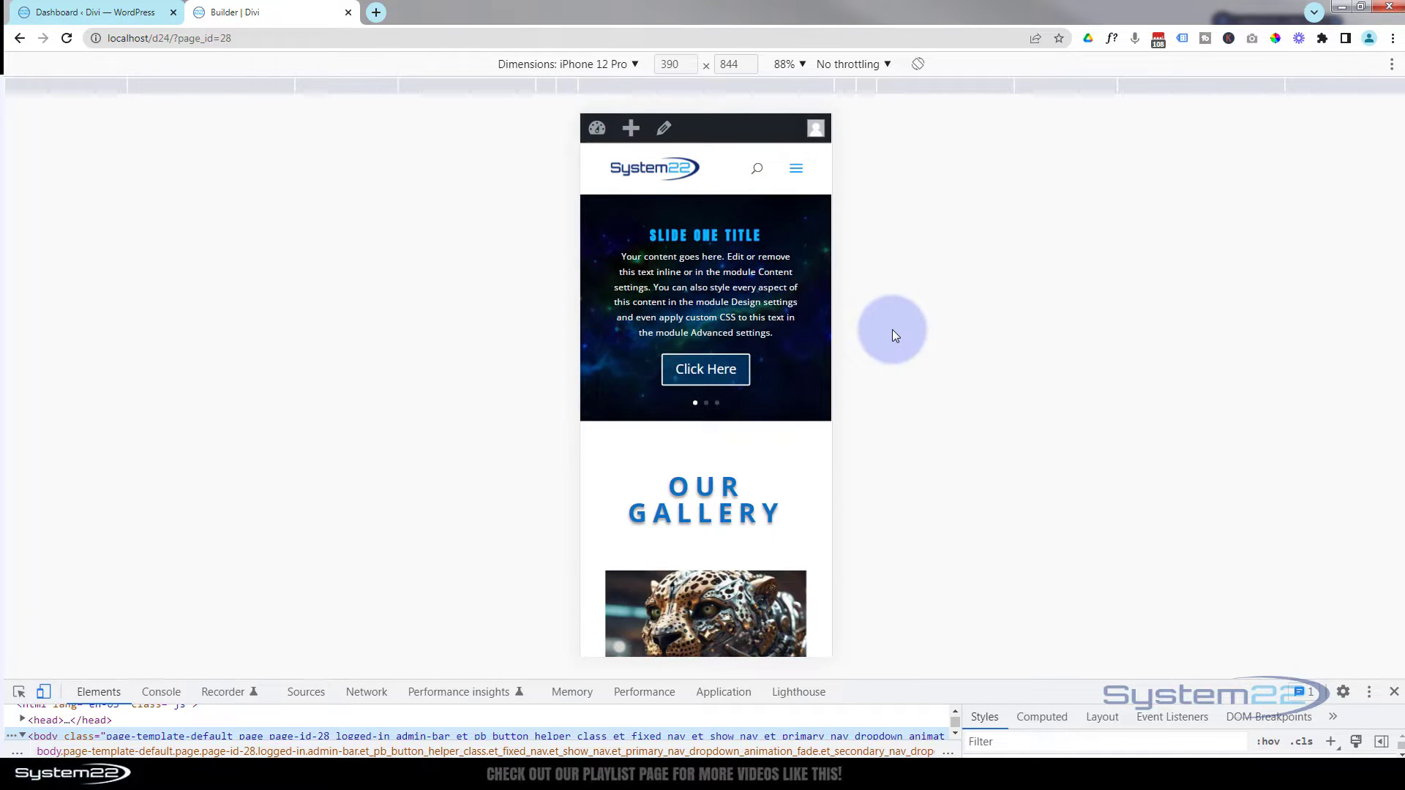
{"action": "left_click", "coordinate": [631, 64]}
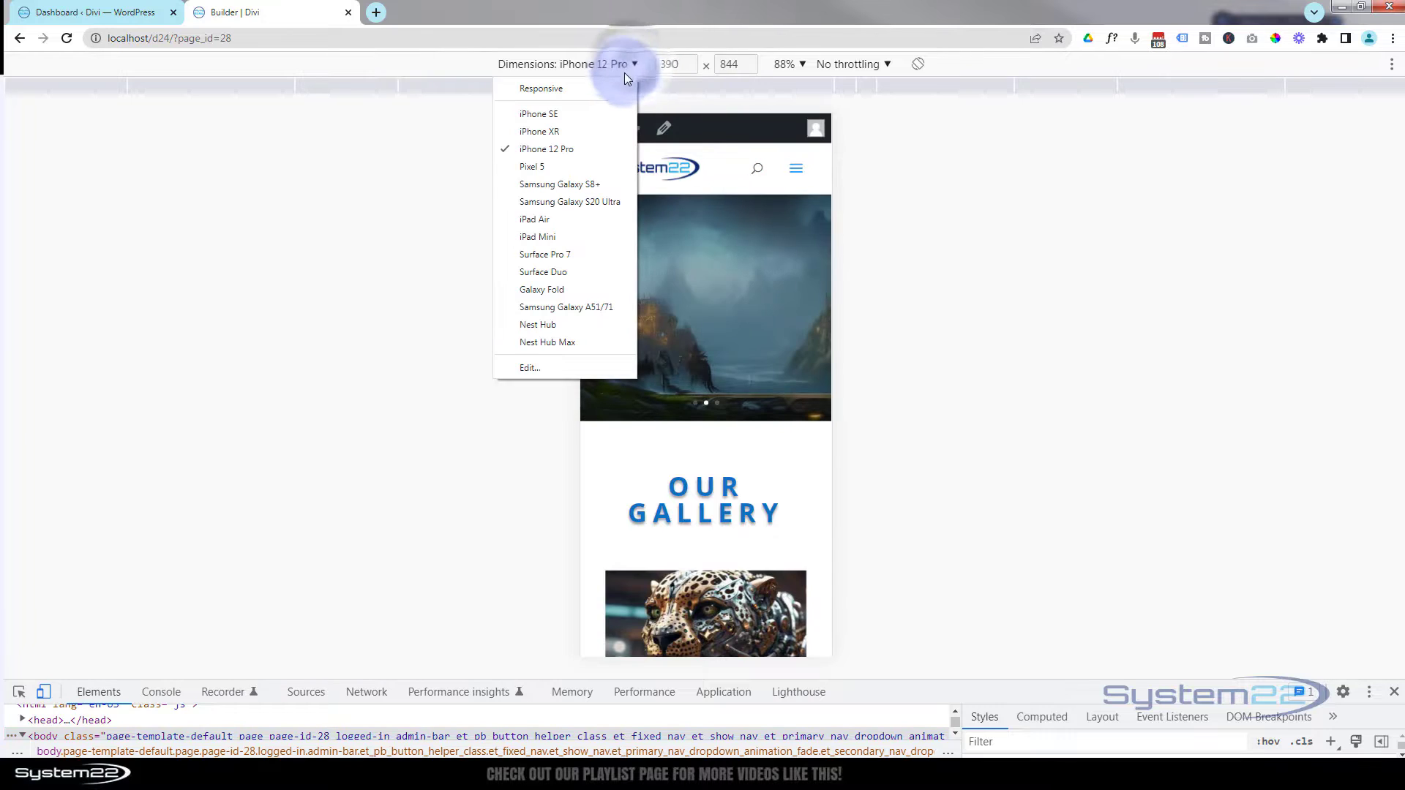
{"action": "left_click", "coordinate": [568, 221]}
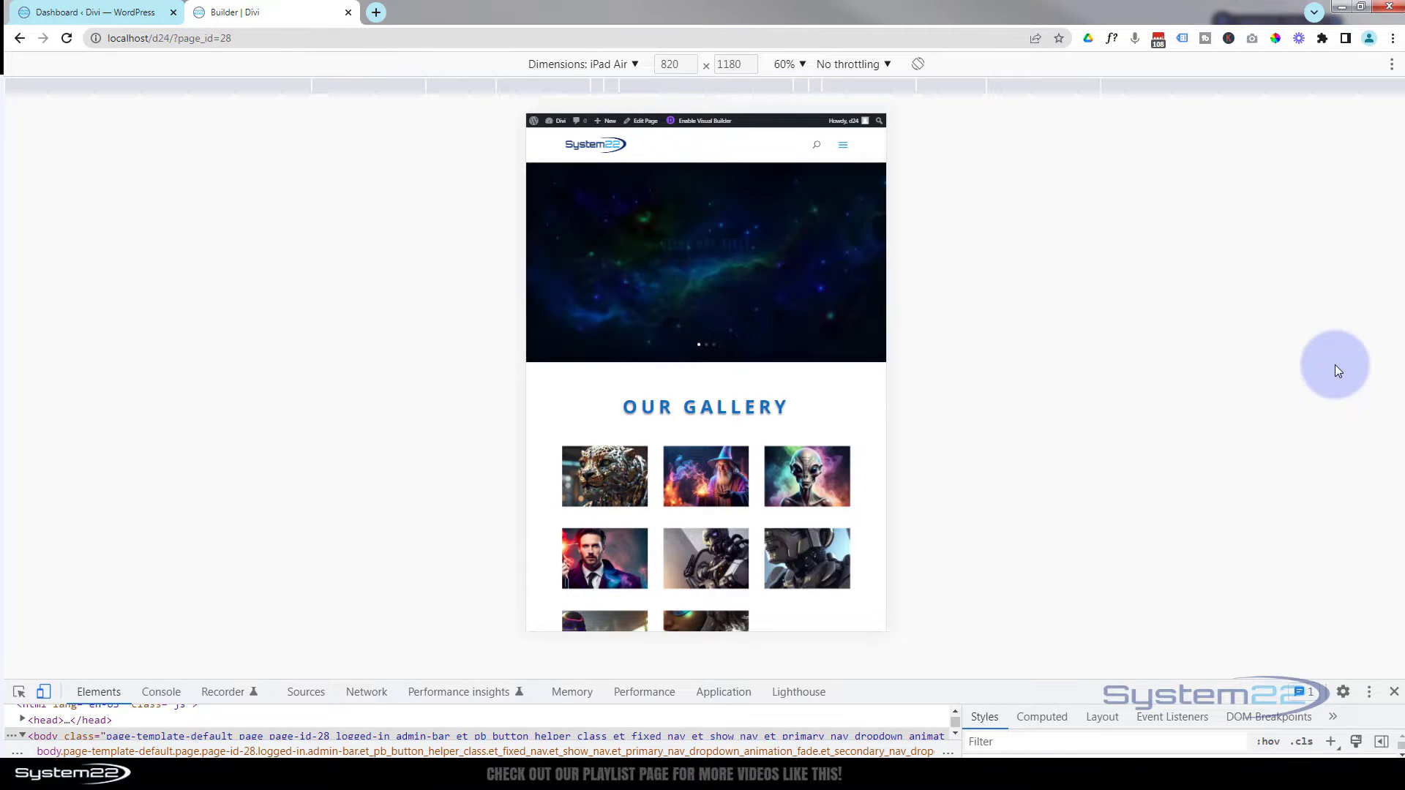
{"action": "left_click", "coordinate": [1394, 692]}
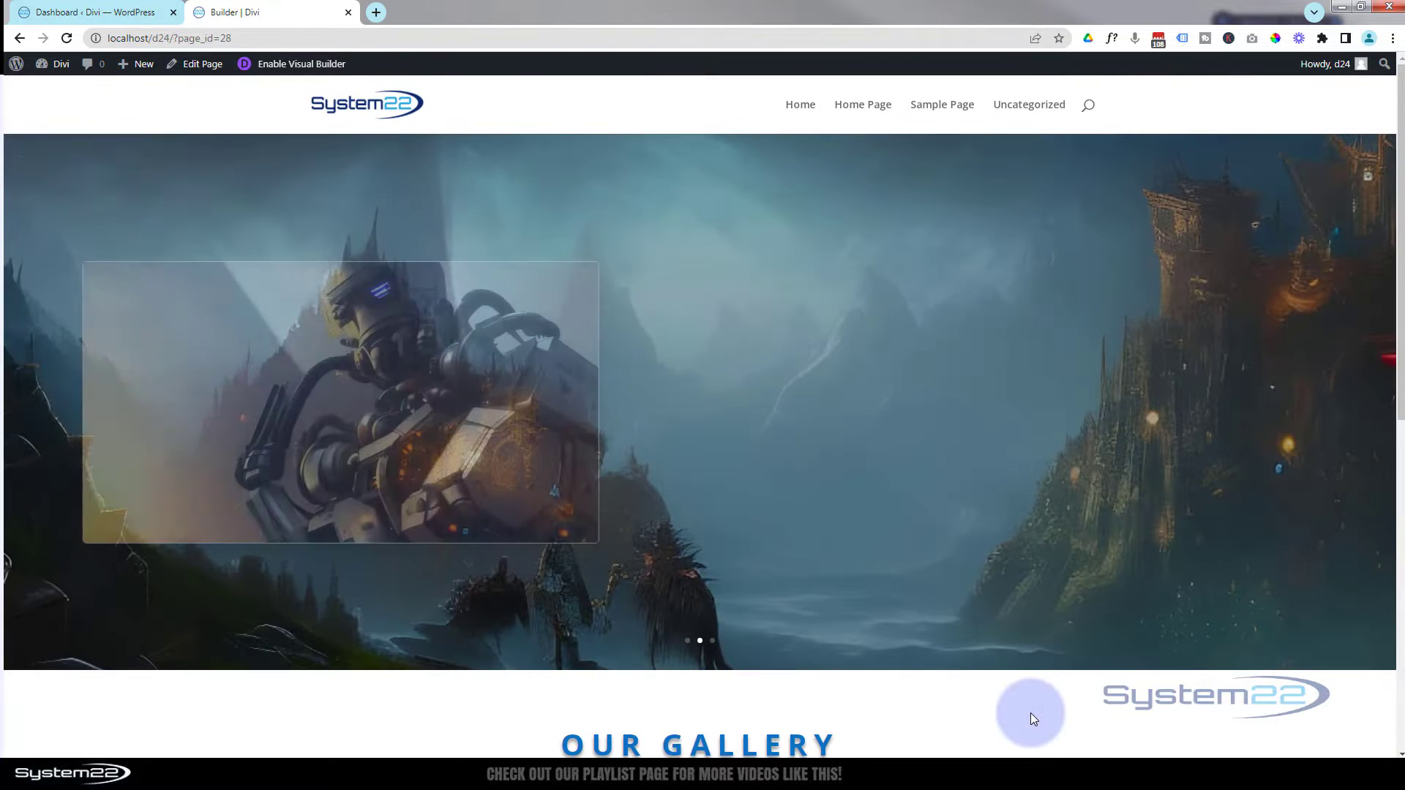